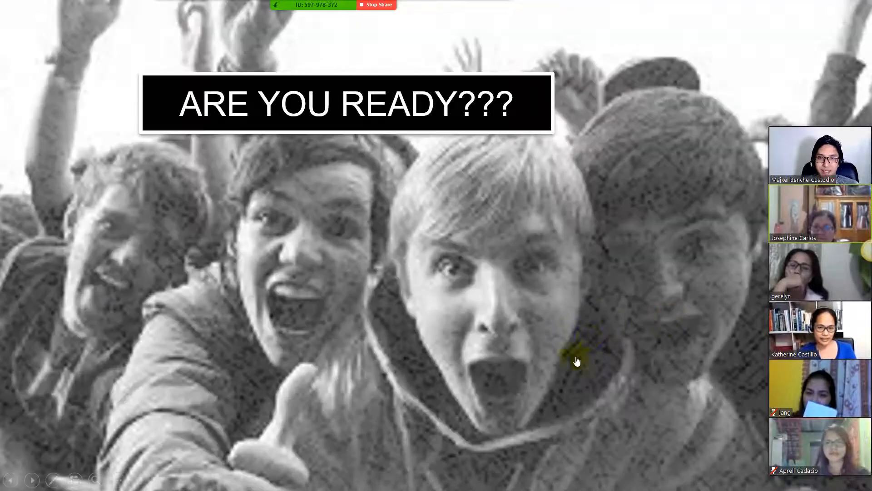
Step: Advance the slideshow one slide, and close the hiveminer.com tab in Firefox before returning to the presentation
{"action": "key", "text": "Right"}
{"action": "key", "text": "alt+Tab"}
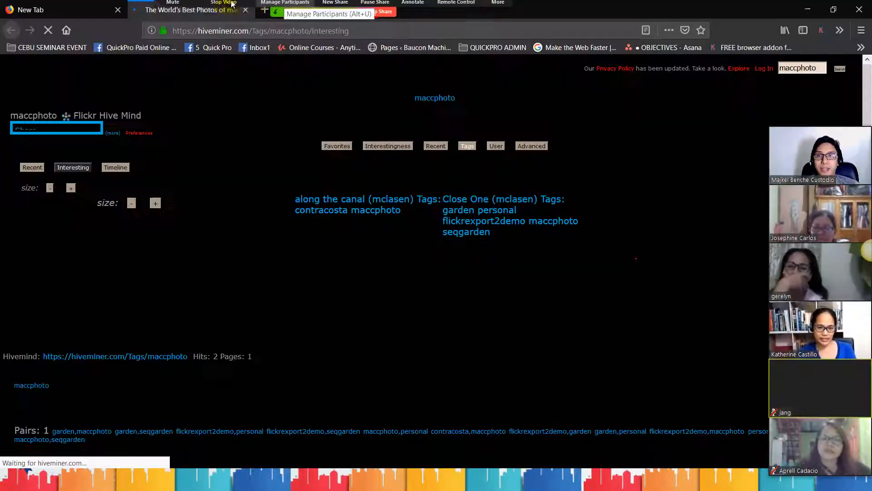
{"action": "left_click", "coordinate": [189, 7]}
{"action": "left_click", "coordinate": [147, 5]}
{"action": "key", "text": "ctrl+w"}
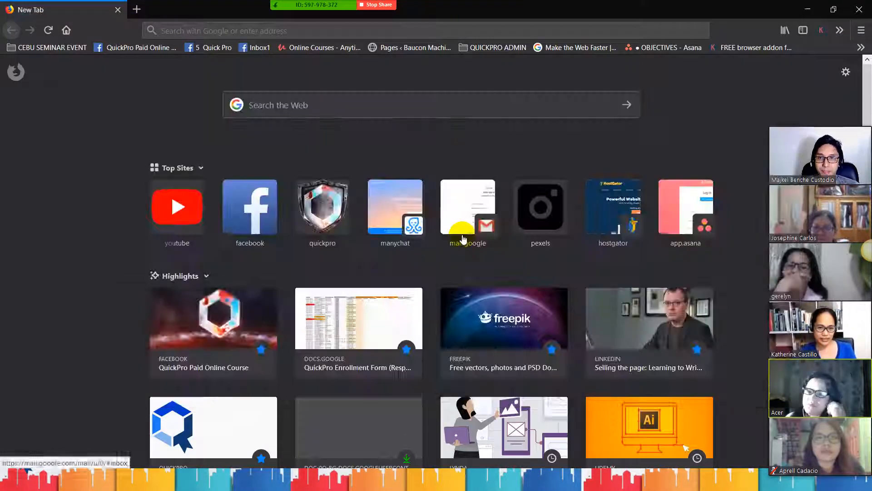
{"action": "key", "text": "alt+Tab"}
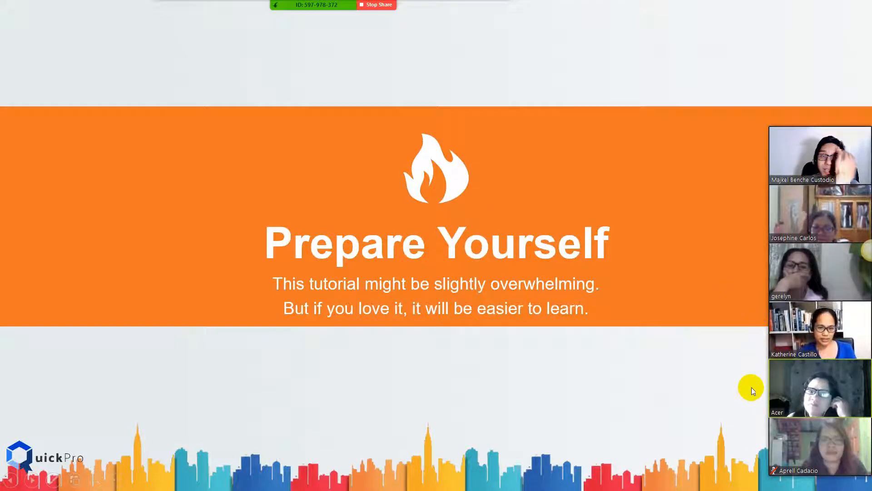
Step: Move the meeting's participant video strip so it sits in a row above the slide's Prepare Yourself banner
{"action": "left_click_drag", "start_coordinate": [774, 211], "coordinate": [712, 64]}
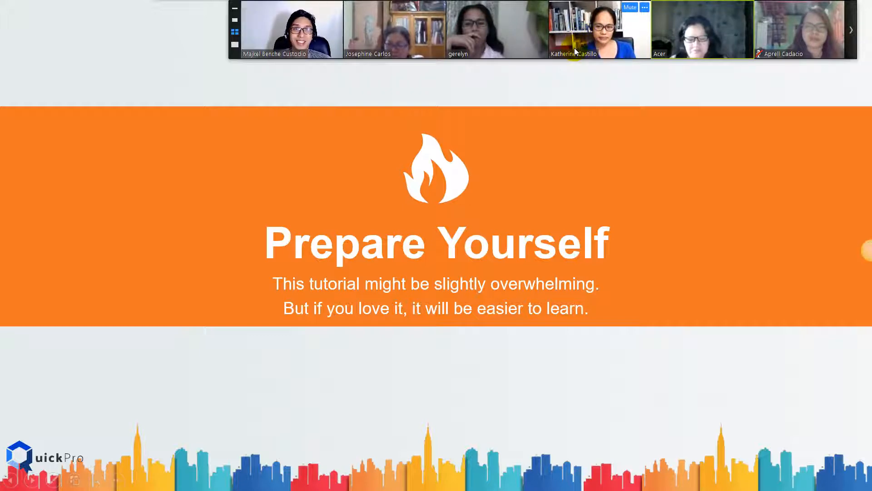
{"action": "left_click_drag", "start_coordinate": [575, 48], "coordinate": [468, 55]}
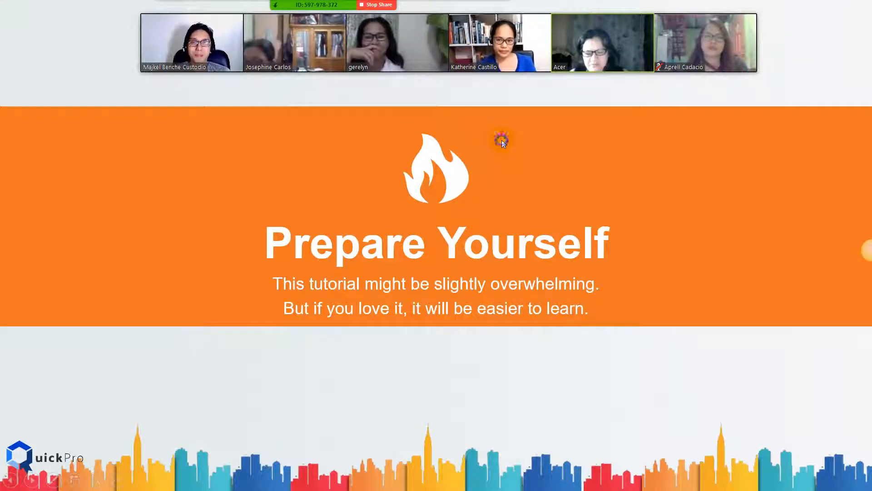
Step: Switch to the ADOBE ILLUSTRATOR folder in File Explorer and move the participant video strip clear of the files
{"action": "key", "text": "alt+Tab"}
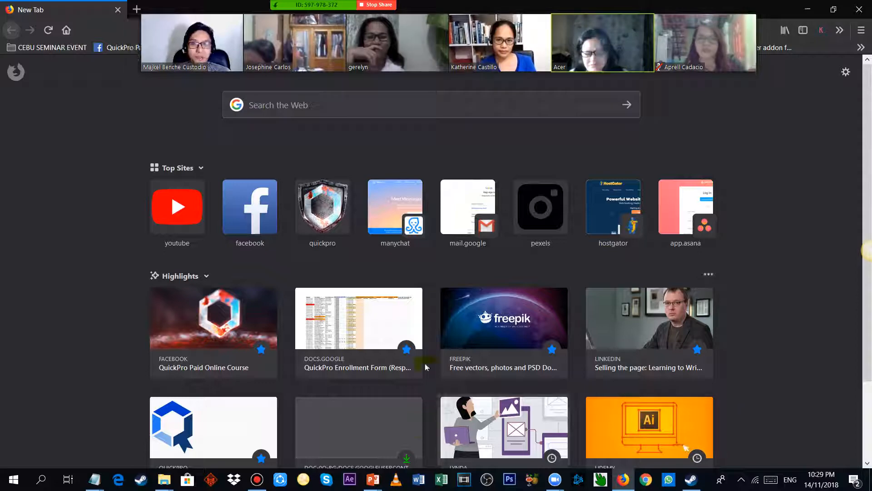
{"action": "left_click_drag", "start_coordinate": [279, 39], "coordinate": [274, 157]}
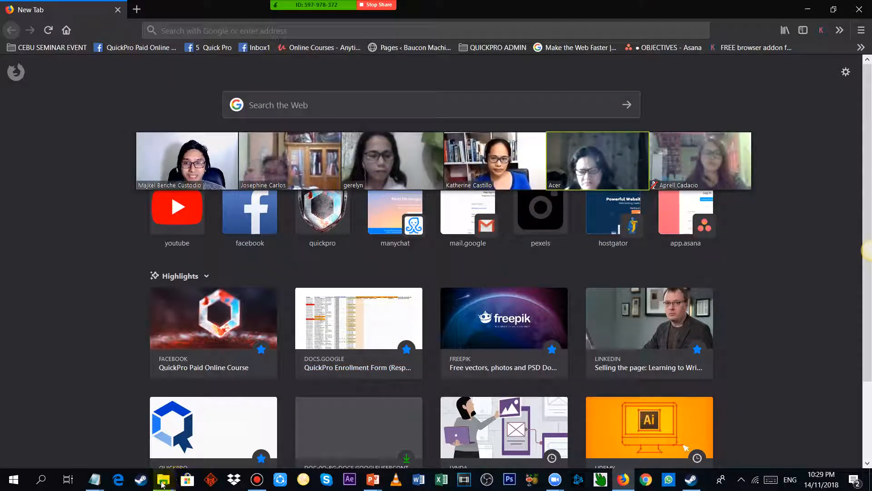
{"action": "mouse_move", "coordinate": [169, 482]}
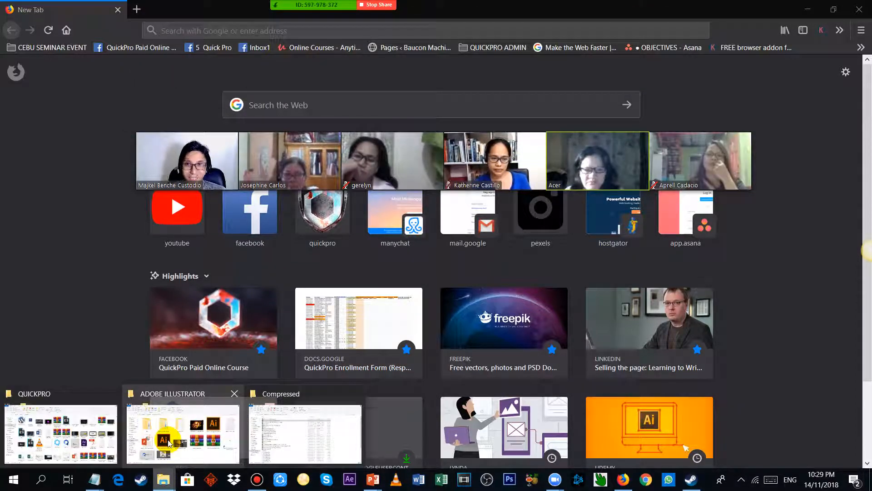
{"action": "left_click", "coordinate": [189, 454]}
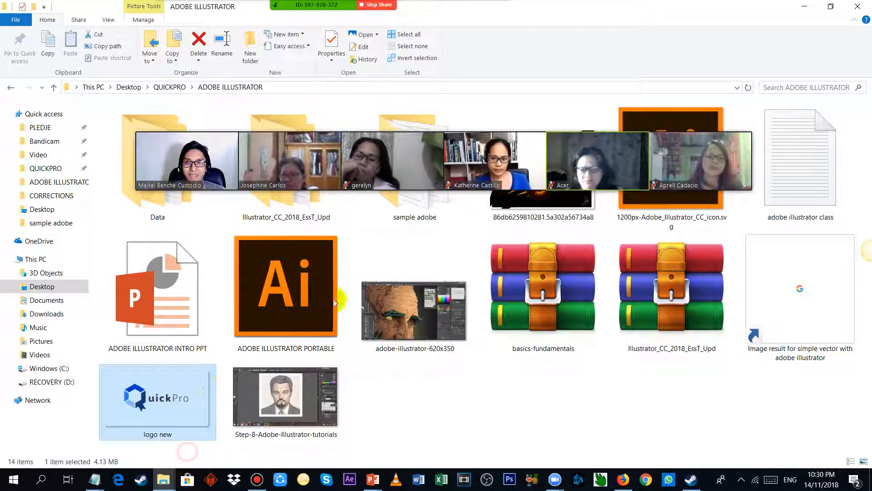
{"action": "left_click_drag", "start_coordinate": [585, 181], "coordinate": [585, 5]}
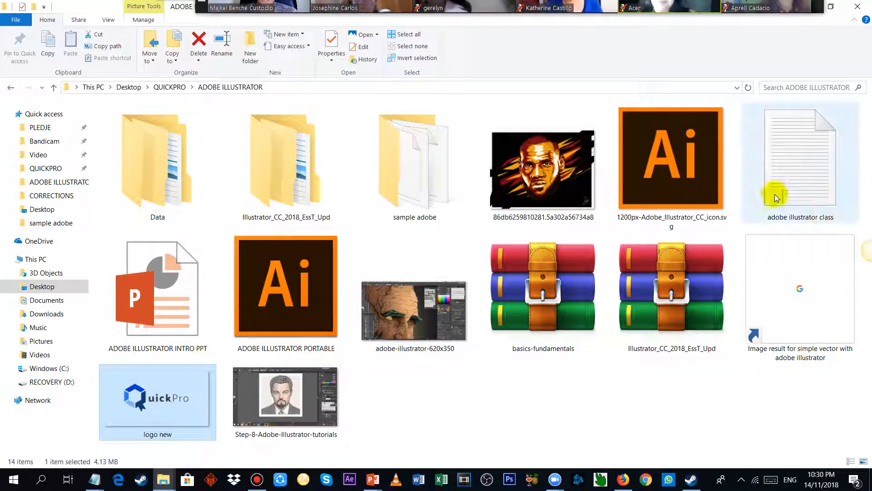
Step: Launch ADOBE ILLUSTRATOR PORTABLE from the ADOBE ILLUSTRATOR folder
{"action": "left_click", "coordinate": [270, 272]}
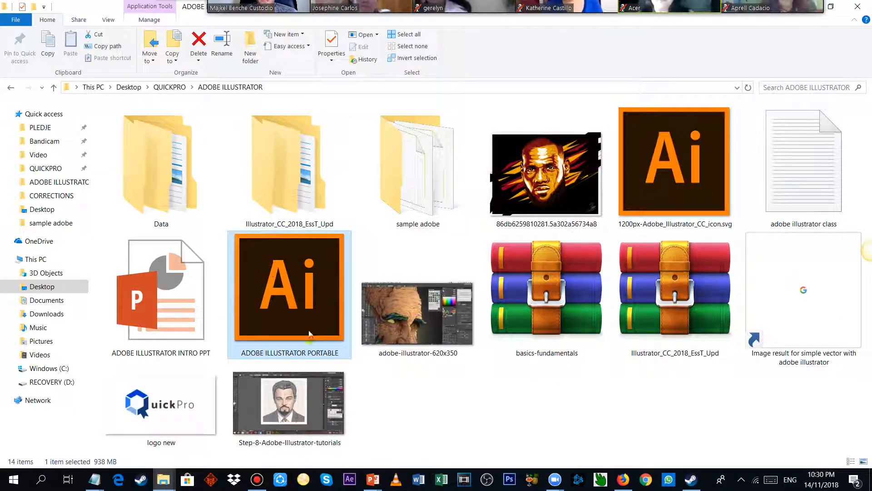
{"action": "left_click_drag", "start_coordinate": [596, 6], "coordinate": [551, 48]}
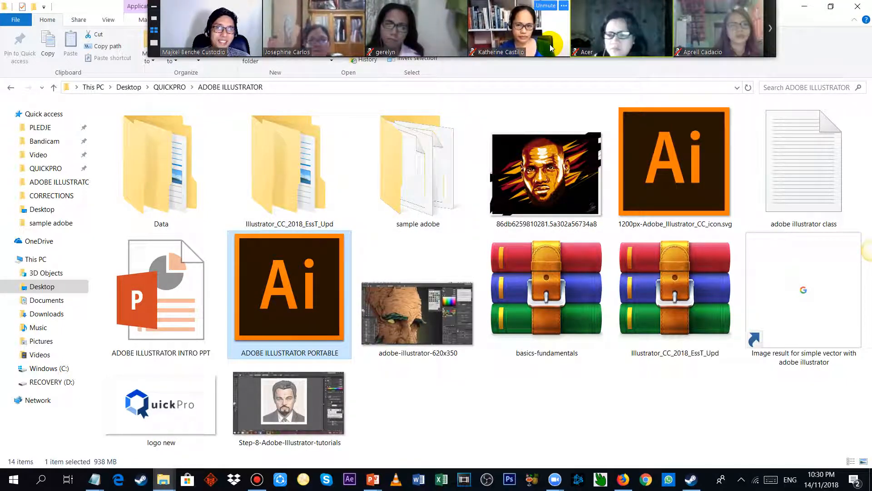
{"action": "mouse_move", "coordinate": [315, 282]}
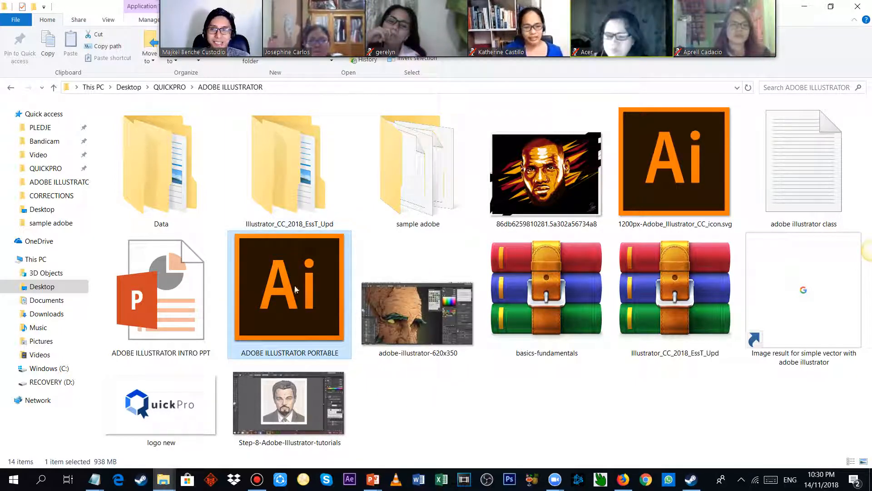
{"action": "double_click", "coordinate": [282, 295]}
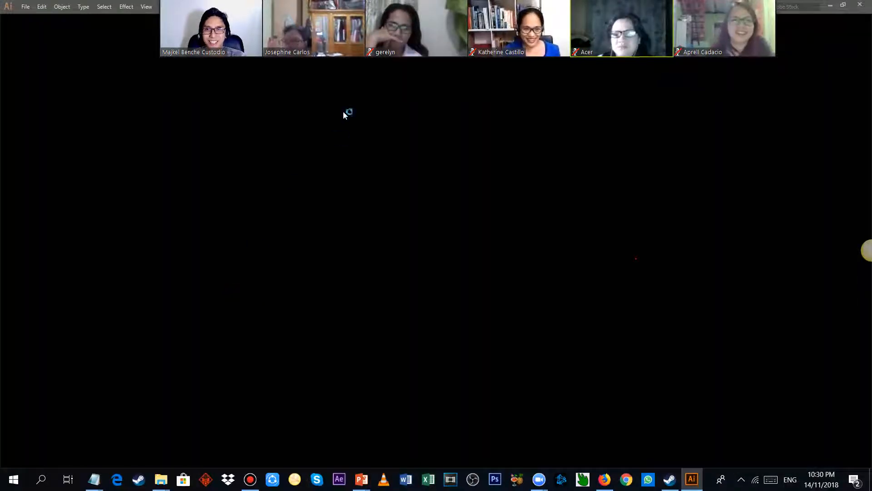
Step: Look through the meeting participants' videos and move the video strip clear of Illustrator's recent files
{"action": "left_click_drag", "start_coordinate": [406, 27], "coordinate": [513, 82]}
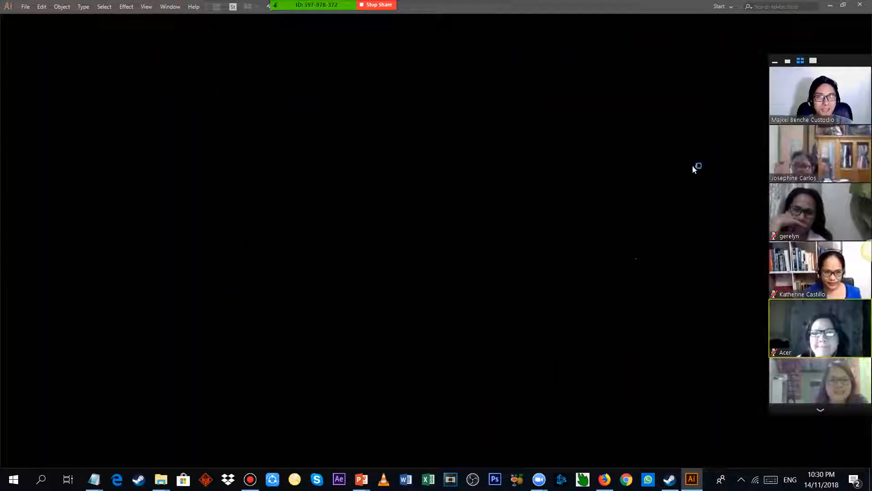
{"action": "left_click", "coordinate": [820, 412]}
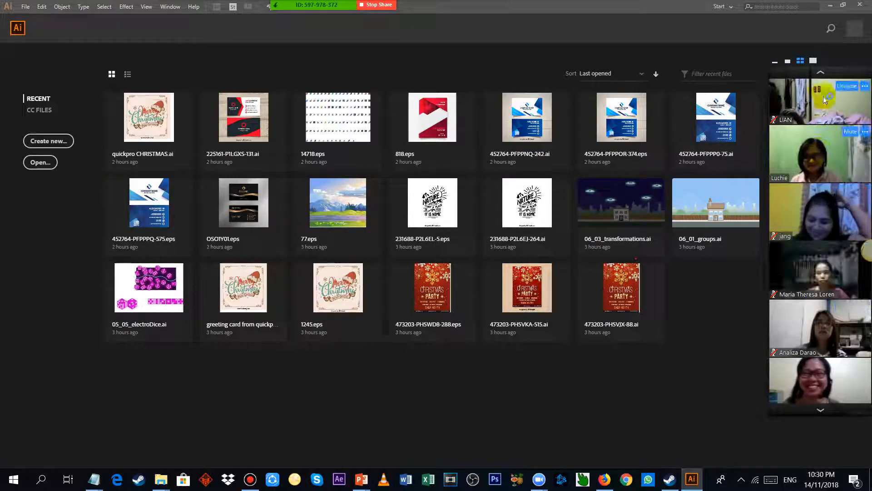
{"action": "left_click", "coordinate": [819, 72]}
{"action": "left_click_drag", "start_coordinate": [799, 121], "coordinate": [779, 200]}
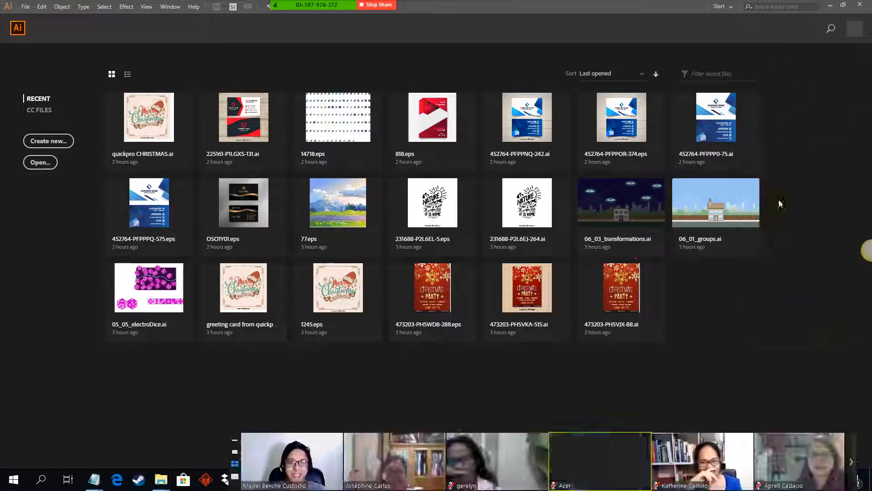
Step: Open the recent file quickpro CHRISTMAS.ai, view the whole greeting card clear of the video strip, and close it
{"action": "left_click", "coordinate": [143, 119]}
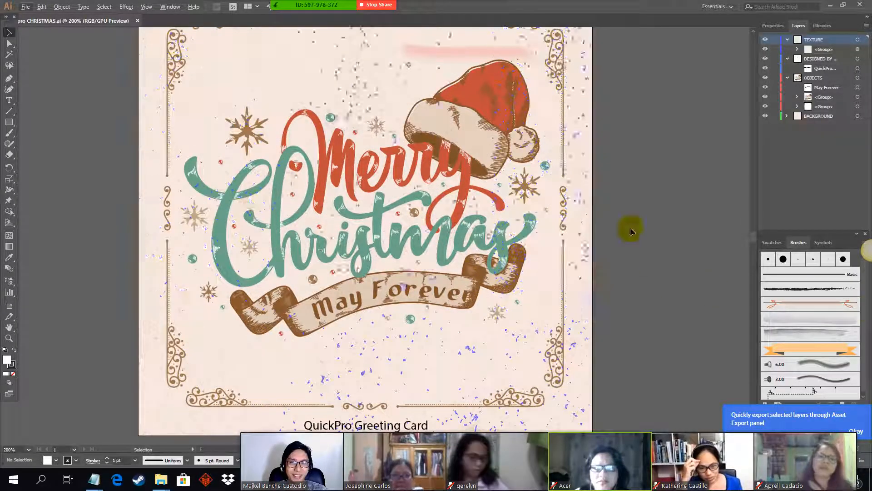
{"action": "scroll", "coordinate": [658, 216], "scroll_direction": "down", "scroll_amount": 1, "text": "alt"}
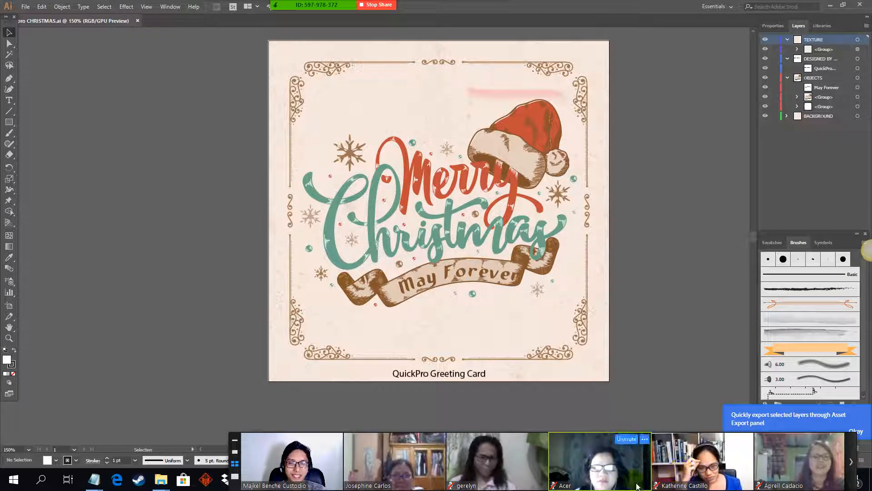
{"action": "left_click_drag", "start_coordinate": [637, 487], "coordinate": [479, 480]}
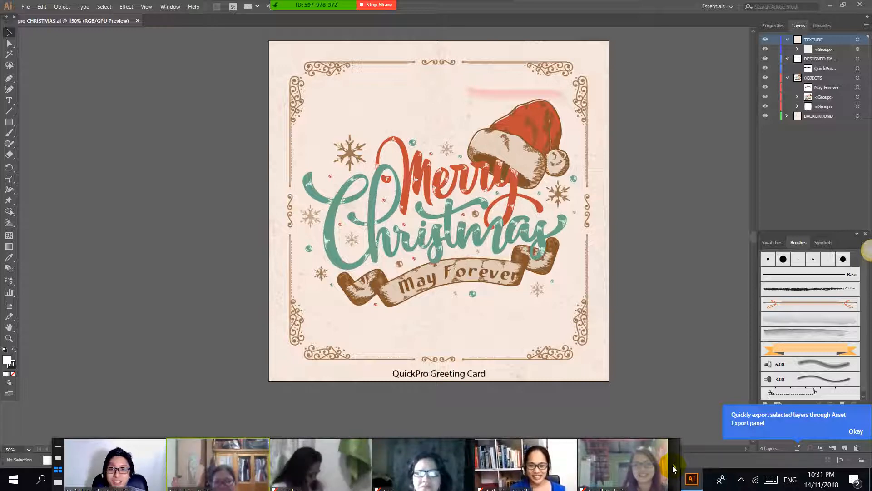
{"action": "left_click_drag", "start_coordinate": [655, 469], "coordinate": [631, 73]}
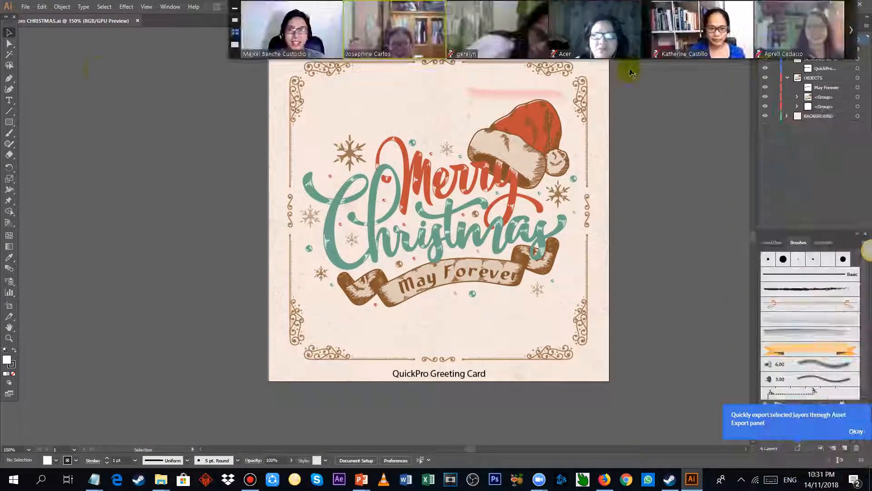
{"action": "left_click", "coordinate": [137, 20]}
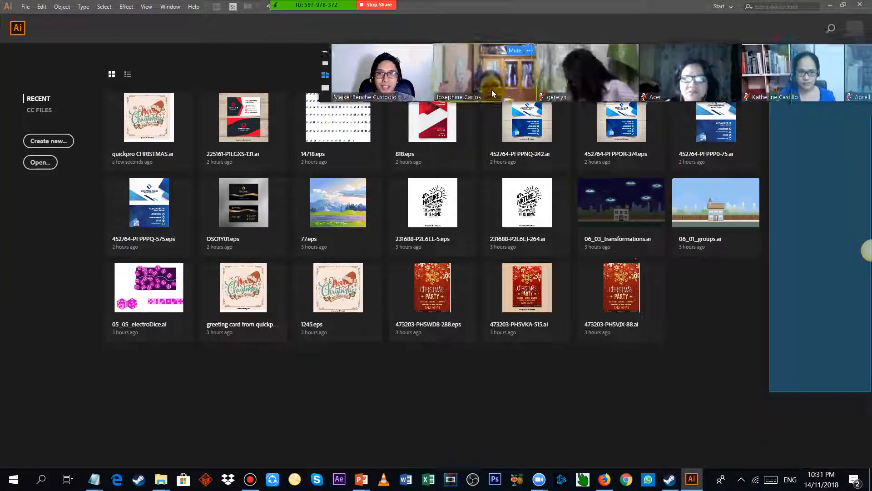
Step: Switch to the adobe illustrator class notes in Notepad and review the opening topics and the chapter file reference
{"action": "key", "text": "alt+Tab"}
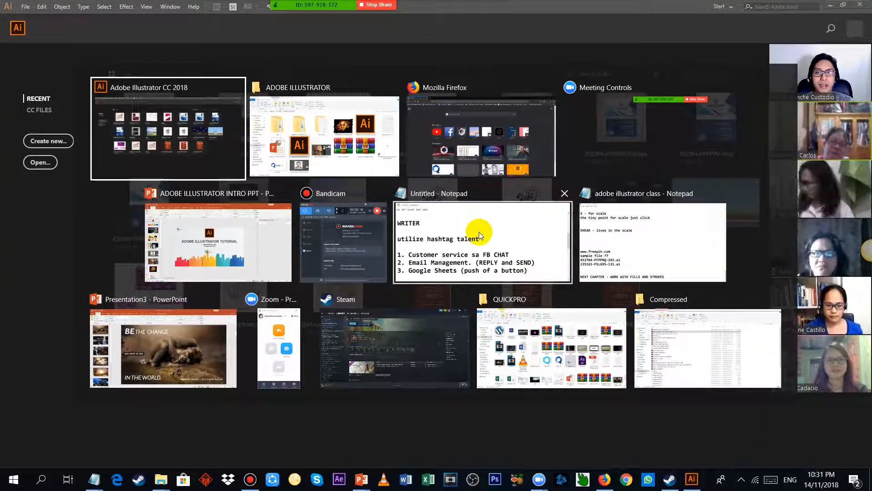
{"action": "left_click", "coordinate": [672, 233]}
{"action": "scroll", "coordinate": [195, 217], "scroll_direction": "up", "scroll_amount": 15}
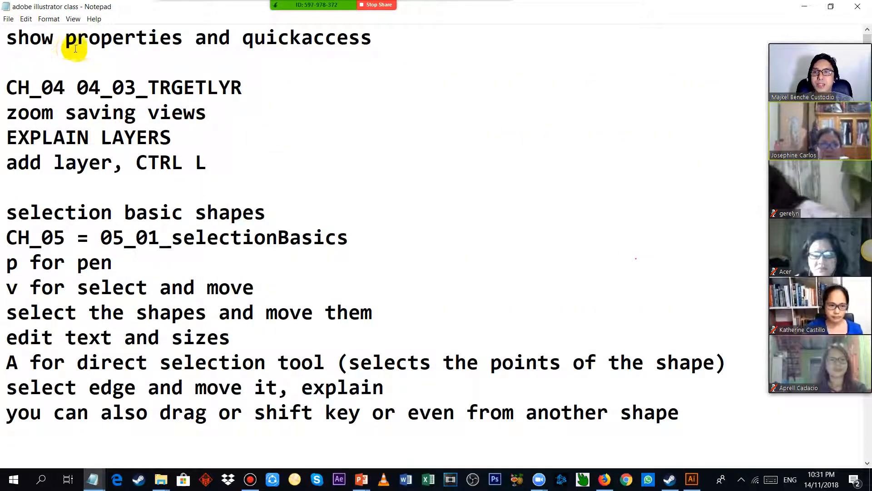
{"action": "left_click_drag", "start_coordinate": [75, 48], "coordinate": [161, 46]}
{"action": "left_click_drag", "start_coordinate": [246, 43], "coordinate": [399, 45]}
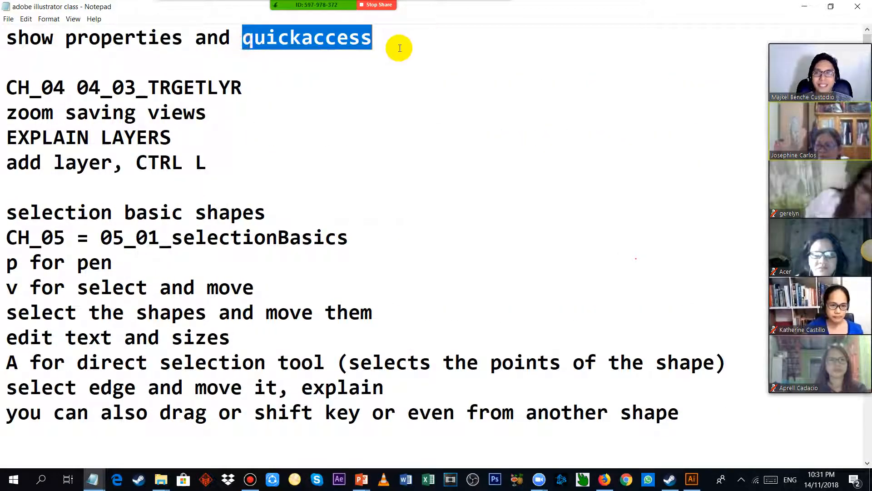
{"action": "left_click", "coordinate": [252, 83]}
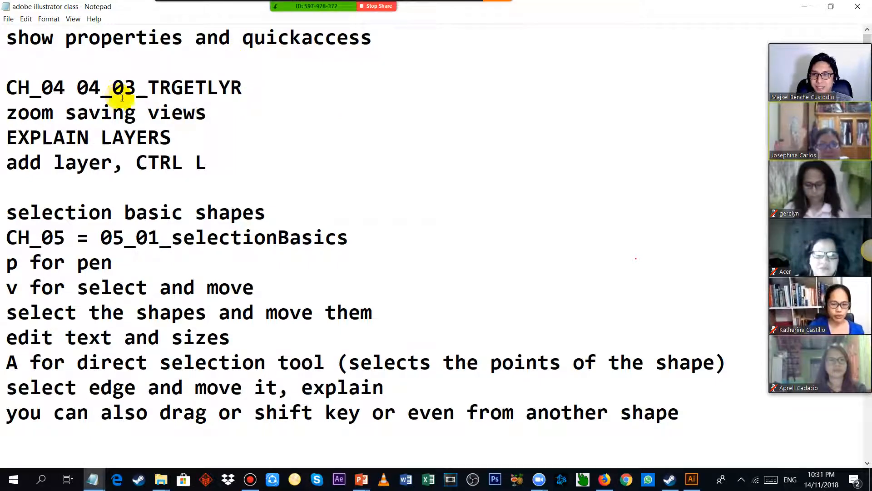
{"action": "left_click_drag", "start_coordinate": [150, 88], "coordinate": [210, 91]}
{"action": "left_click", "coordinate": [333, 107]}
Step: Return to Illustrator and browse for a file to open in the Exercise Files folder of Illustrator_CC_2018_EssT_Upd
{"action": "key", "text": "alt+Tab"}
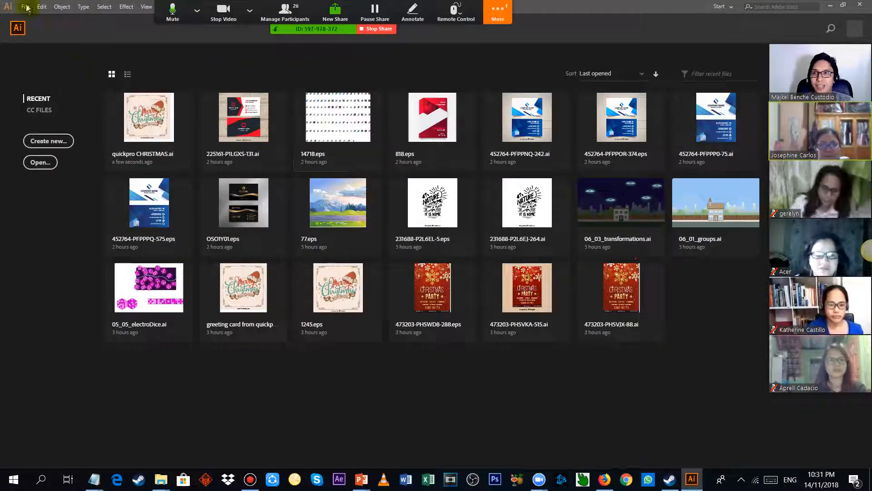
{"action": "left_click", "coordinate": [26, 7]}
{"action": "left_click", "coordinate": [49, 41]}
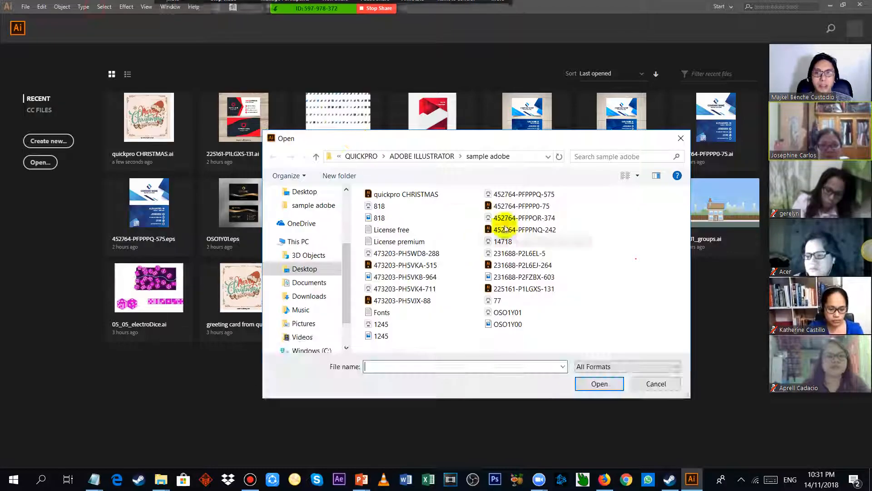
{"action": "left_click", "coordinate": [424, 156]}
{"action": "double_click", "coordinate": [429, 223]}
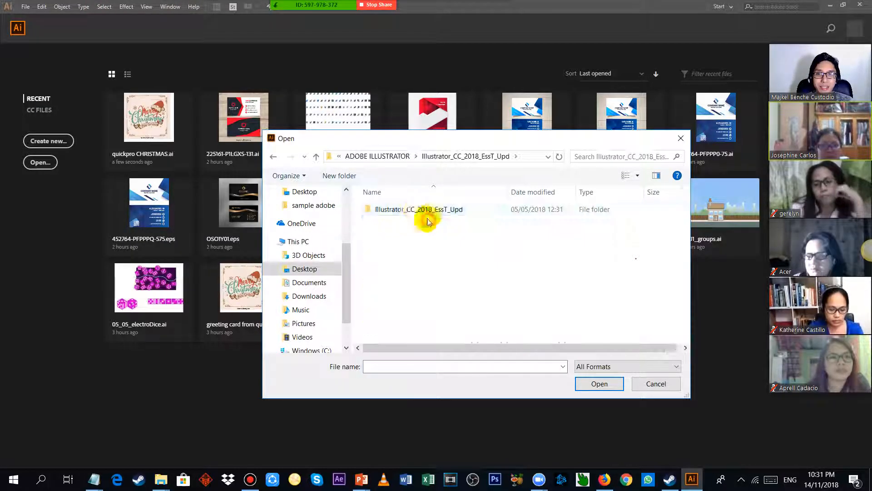
{"action": "double_click", "coordinate": [415, 209]}
{"action": "double_click", "coordinate": [416, 209]}
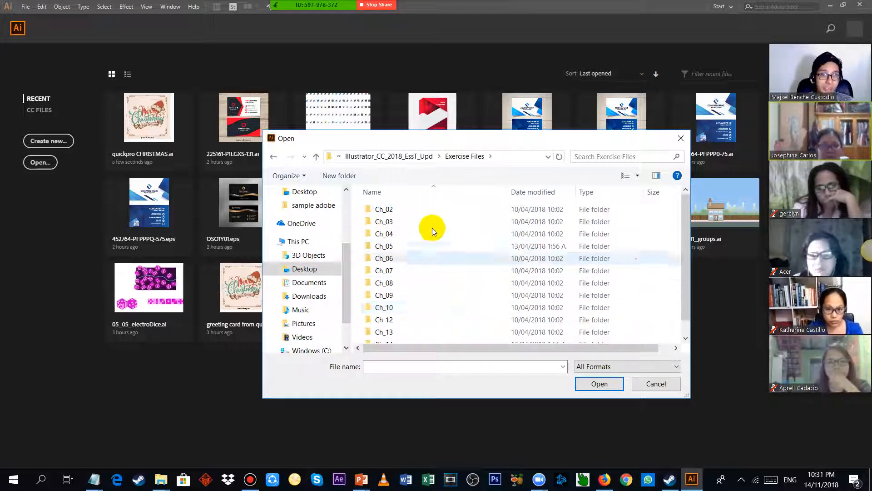
Step: Check the class notes for the chapter folder and exercise file needed, and return to Illustrator's Open dialog
{"action": "key", "text": "alt+Tab"}
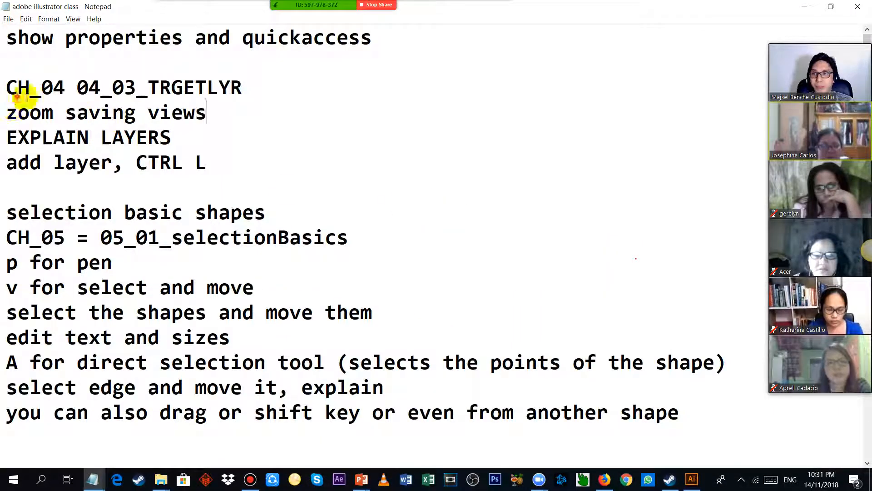
{"action": "left_click_drag", "start_coordinate": [18, 93], "coordinate": [63, 95]}
{"action": "left_click", "coordinate": [100, 96]}
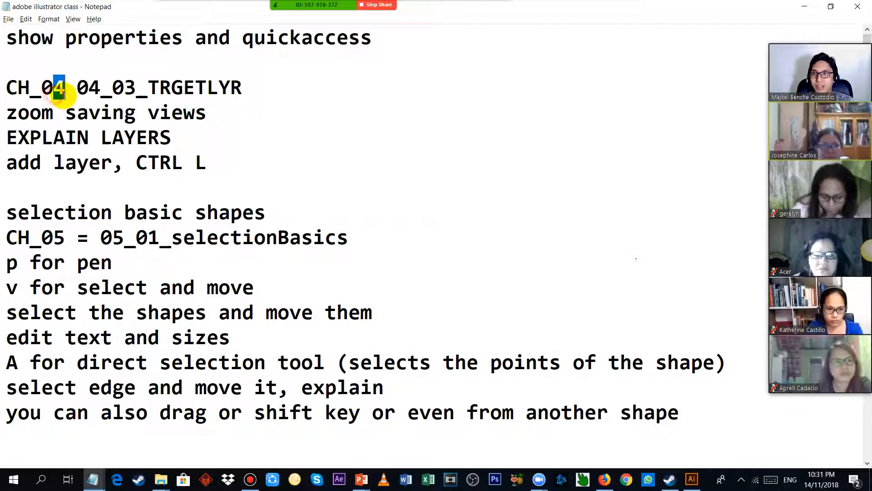
{"action": "key", "text": "alt+Tab"}
{"action": "key", "text": "alt+Tab"}
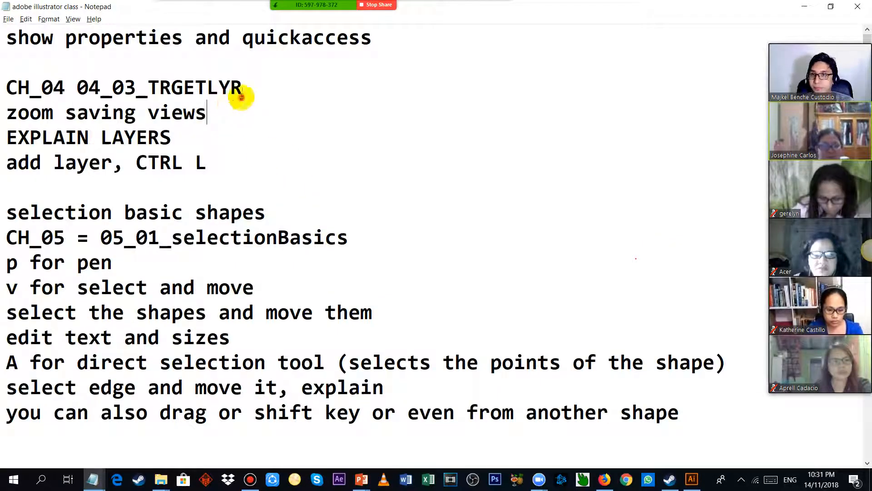
{"action": "key", "text": "alt+Tab"}
Step: Open the Ch_04 folder in the Open dialog and recheck the class notes for the exercise file name
{"action": "key", "text": "alt+Tab"}
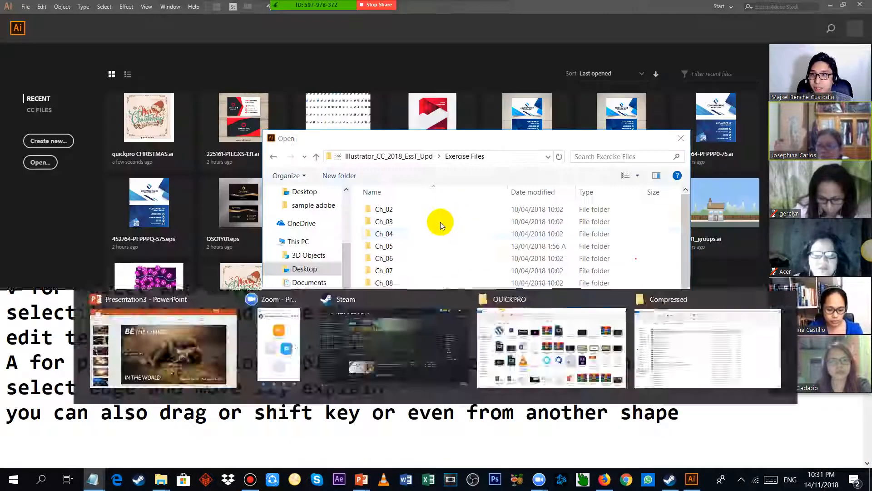
{"action": "double_click", "coordinate": [422, 230]}
{"action": "key", "text": "alt+Tab"}
{"action": "key", "text": "alt+Tab"}
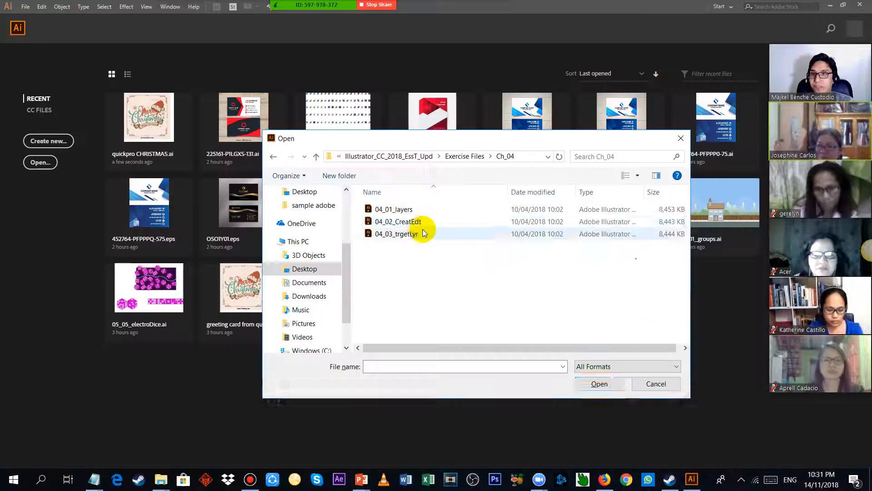
Step: Open the 04_03_trgetLyr exercise file and fit the whole pirate ship artwork in view
{"action": "double_click", "coordinate": [435, 232]}
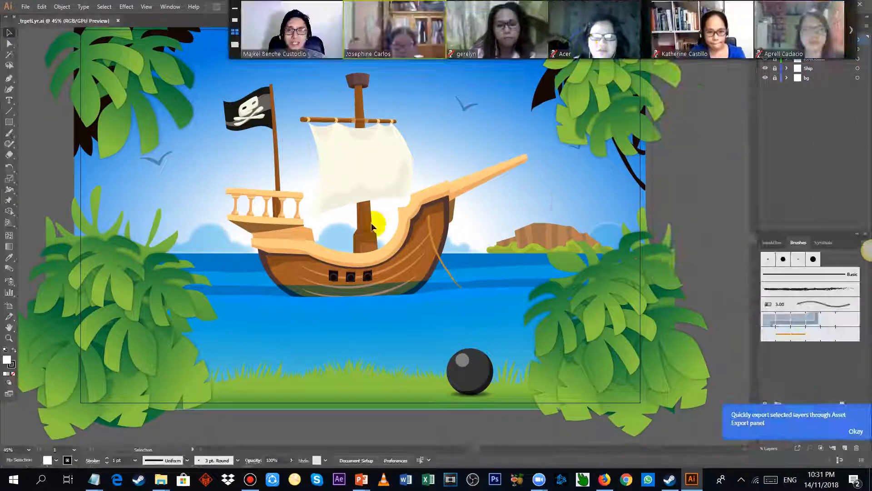
{"action": "scroll", "coordinate": [322, 162], "scroll_direction": "down", "scroll_amount": 1}
{"action": "scroll", "coordinate": [265, 126], "scroll_direction": "up", "scroll_amount": 2}
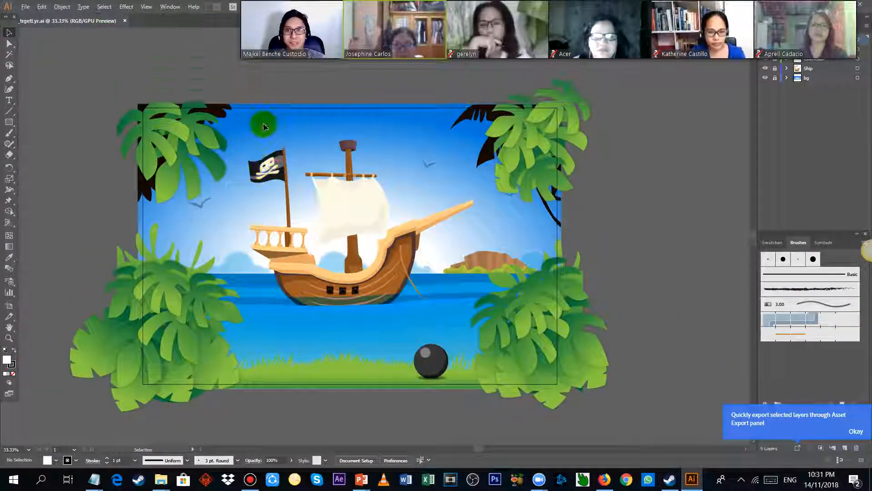
{"action": "scroll", "coordinate": [244, 133], "scroll_direction": "left", "scroll_amount": 4}
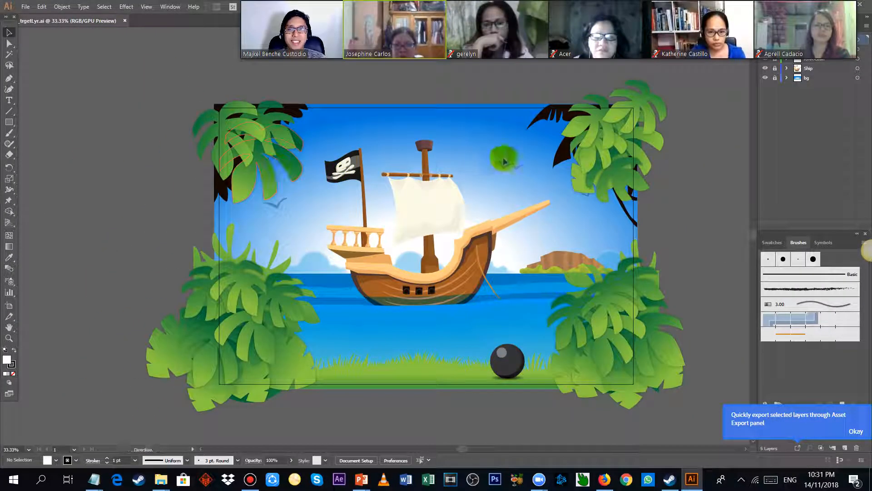
Step: Check the class notes in Notepad for the next topics, and return to Illustrator to dismiss the asset export tip
{"action": "key", "text": "alt+Tab"}
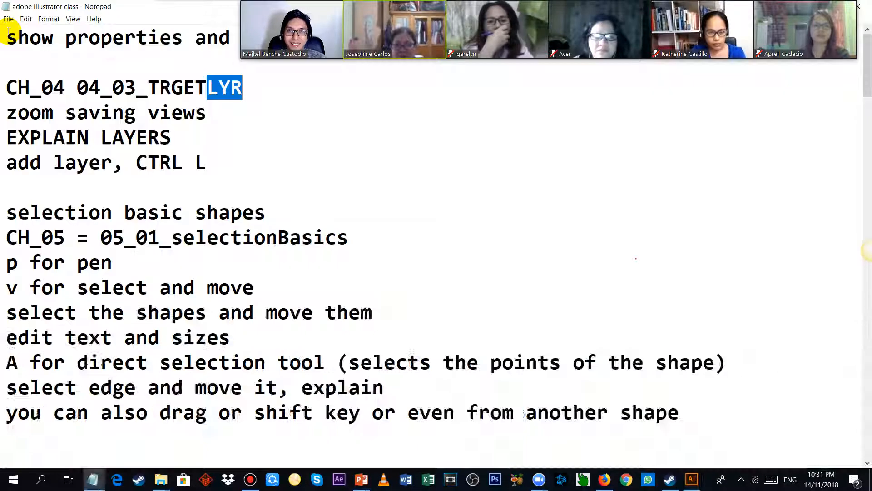
{"action": "key", "text": "alt+Tab"}
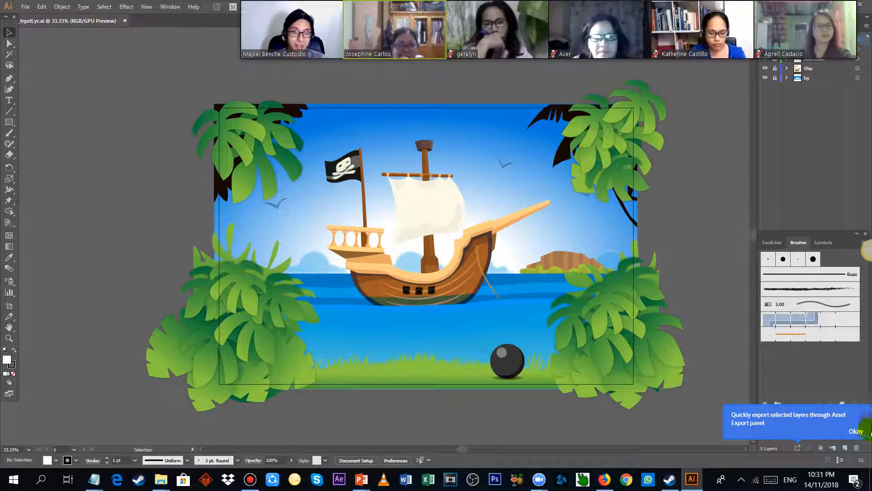
{"action": "left_click", "coordinate": [860, 434]}
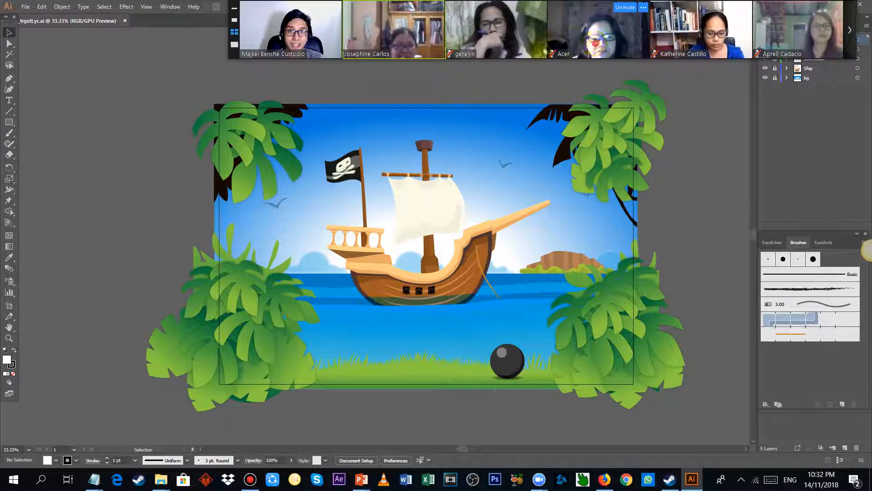
Step: Move the video call's participant strip away from the layers list so the list is uncovered
{"action": "left_click_drag", "start_coordinate": [597, 45], "coordinate": [427, 66]}
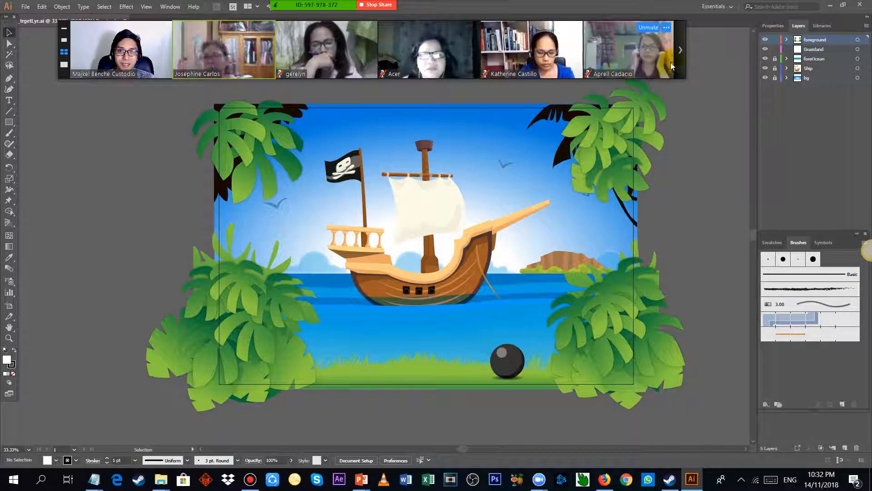
{"action": "left_click_drag", "start_coordinate": [652, 48], "coordinate": [695, 18]}
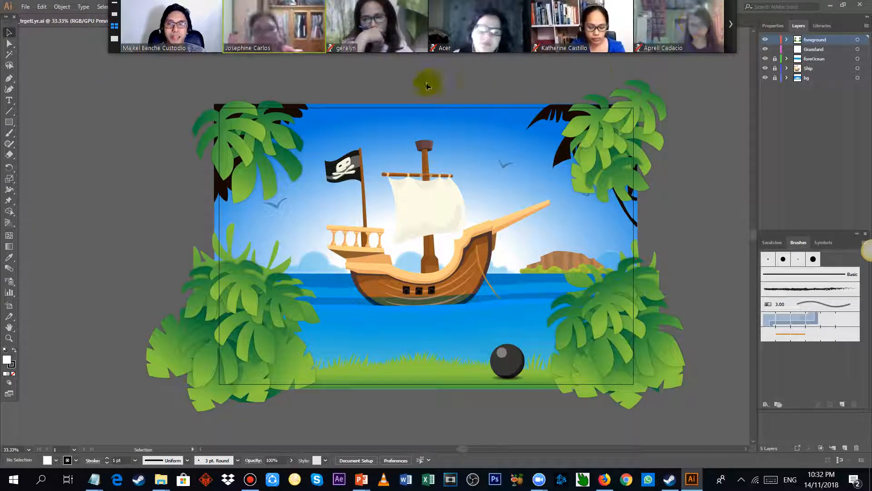
{"action": "left_click_drag", "start_coordinate": [304, 9], "coordinate": [308, 23]}
{"action": "left_click", "coordinate": [309, 21]}
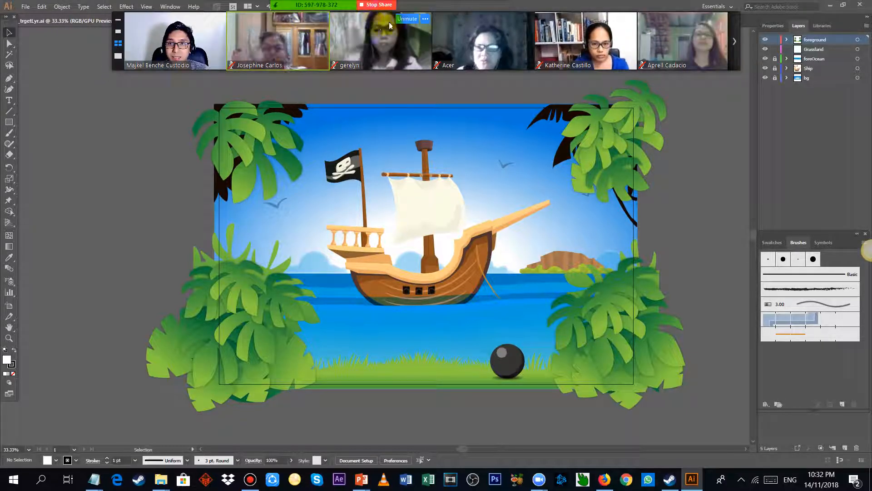
{"action": "left_click_drag", "start_coordinate": [449, 44], "coordinate": [460, 19]}
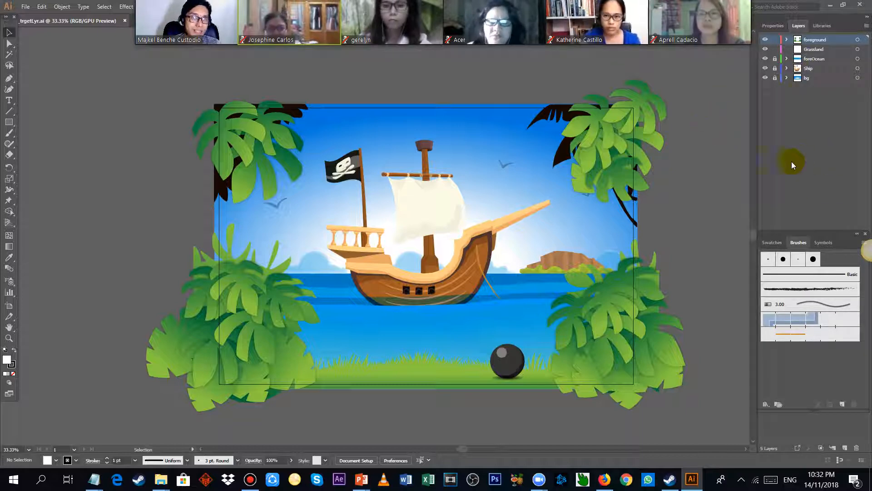
Step: Show the document's properties and select the black cannonball on the grass to show its object properties
{"action": "left_click", "coordinate": [773, 25]}
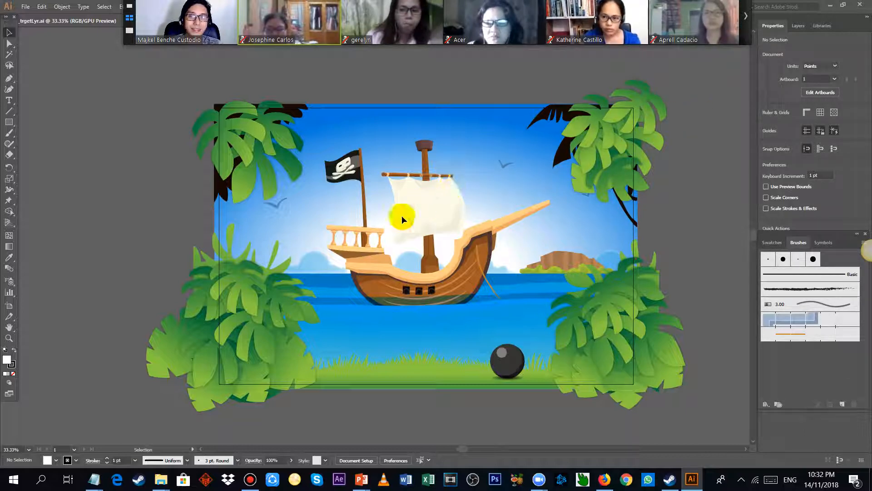
{"action": "left_click", "coordinate": [515, 358]}
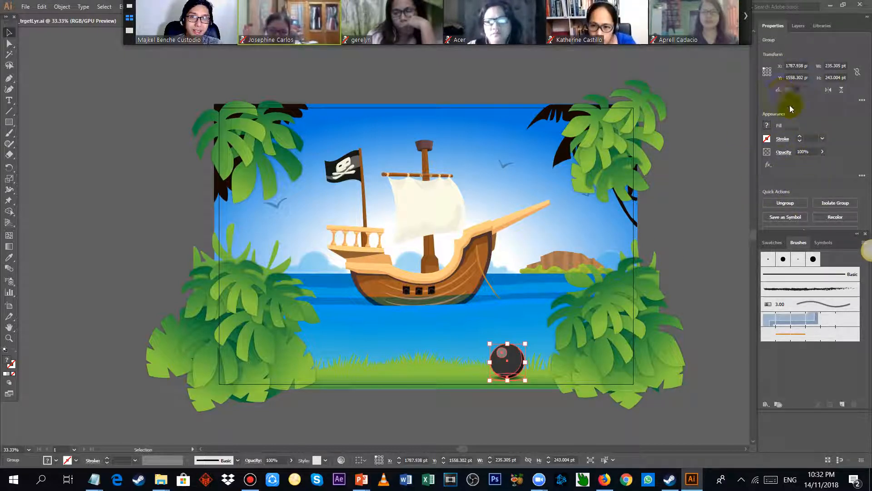
Step: Start opening another file and browse the Exercise Files chapters, looking in Ch_03 and ending in the Ch_02 folder
{"action": "left_click", "coordinate": [28, 7]}
{"action": "left_click", "coordinate": [32, 38]}
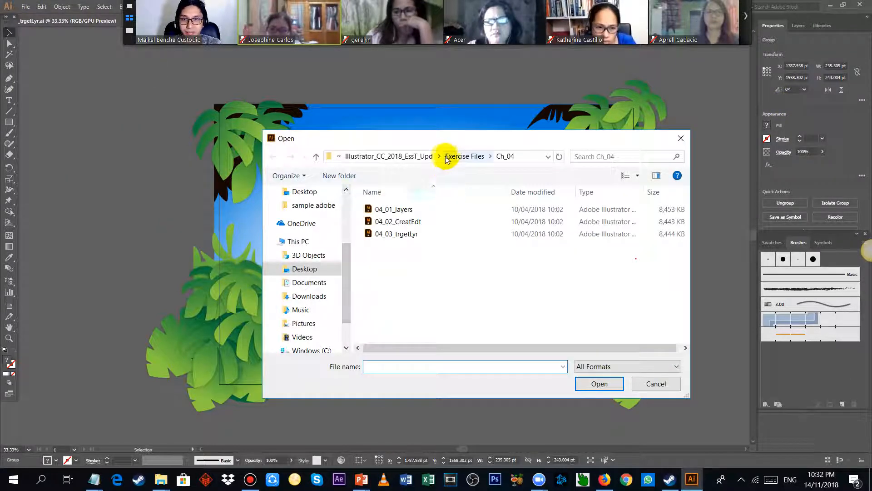
{"action": "left_click", "coordinate": [447, 160]}
{"action": "double_click", "coordinate": [391, 222]}
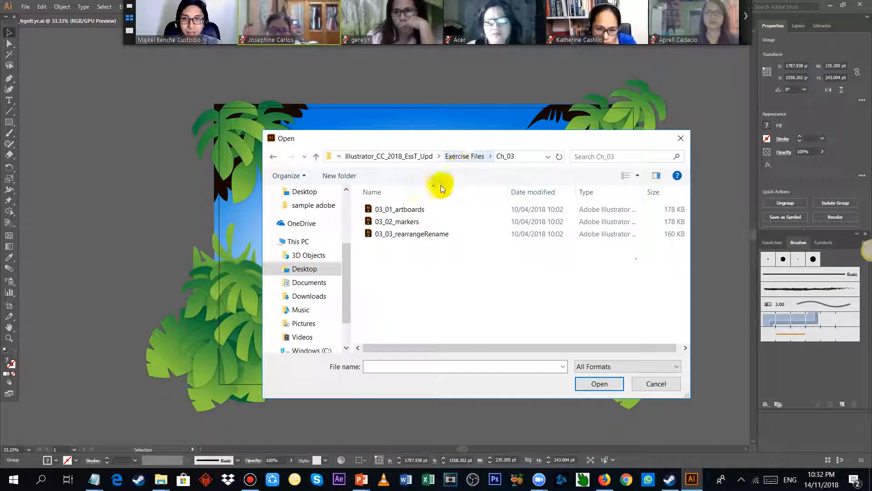
{"action": "left_click", "coordinate": [419, 157]}
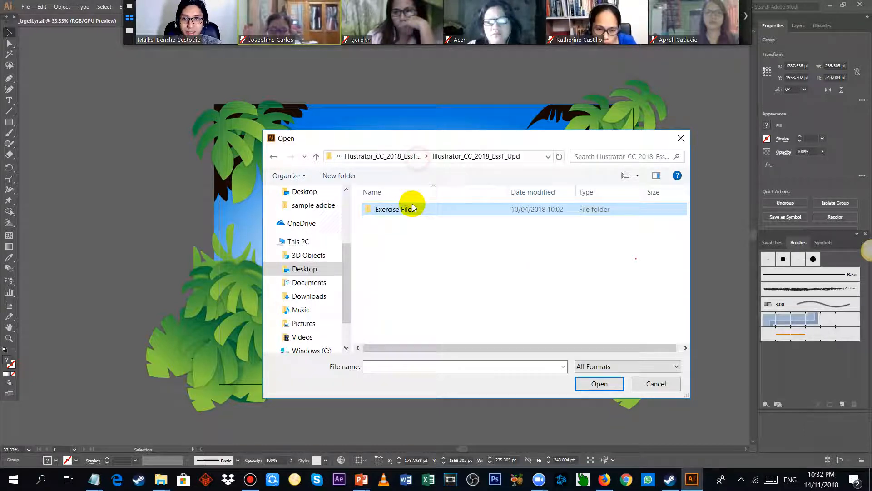
{"action": "left_click", "coordinate": [383, 158]}
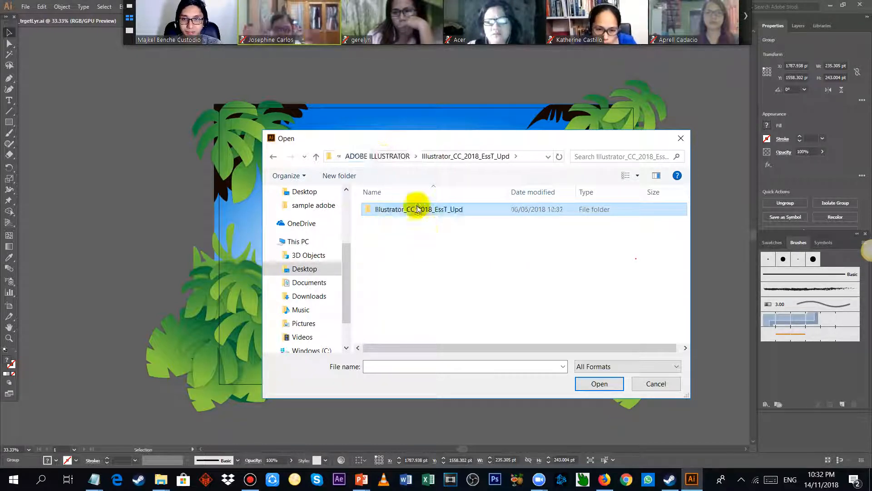
{"action": "double_click", "coordinate": [450, 212]}
{"action": "double_click", "coordinate": [446, 222]}
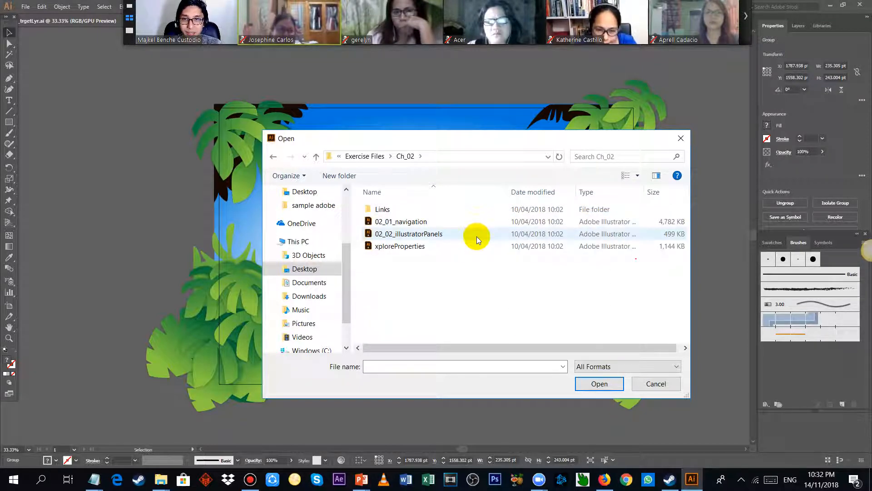
Step: Open the xploreProperties file, dismiss the missing fonts notice without replacing fonts, and bring the whole artboard into view
{"action": "double_click", "coordinate": [471, 246]}
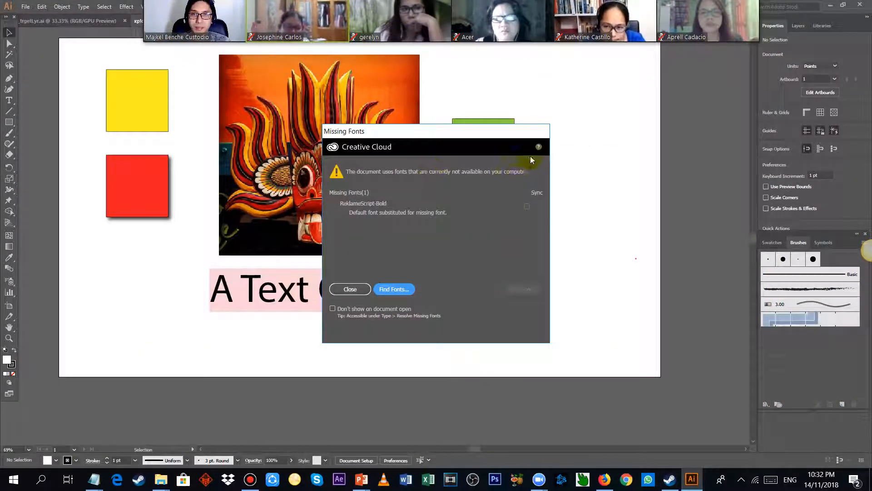
{"action": "left_click", "coordinate": [337, 292]}
{"action": "scroll", "coordinate": [175, 118], "scroll_direction": "up", "scroll_amount": 2}
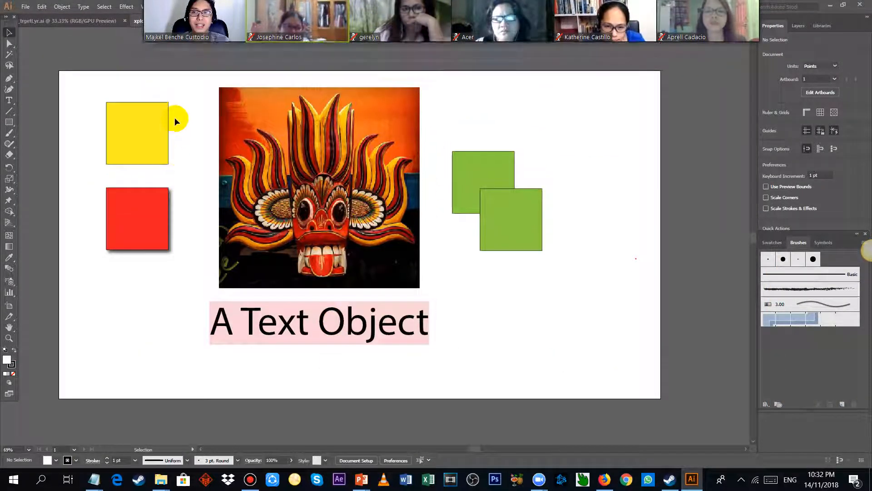
{"action": "scroll", "coordinate": [144, 127], "scroll_direction": "up", "scroll_amount": 2}
{"action": "scroll", "coordinate": [163, 158], "scroll_direction": "down", "scroll_amount": 1}
{"action": "scroll", "coordinate": [164, 159], "scroll_direction": "down", "scroll_amount": 1}
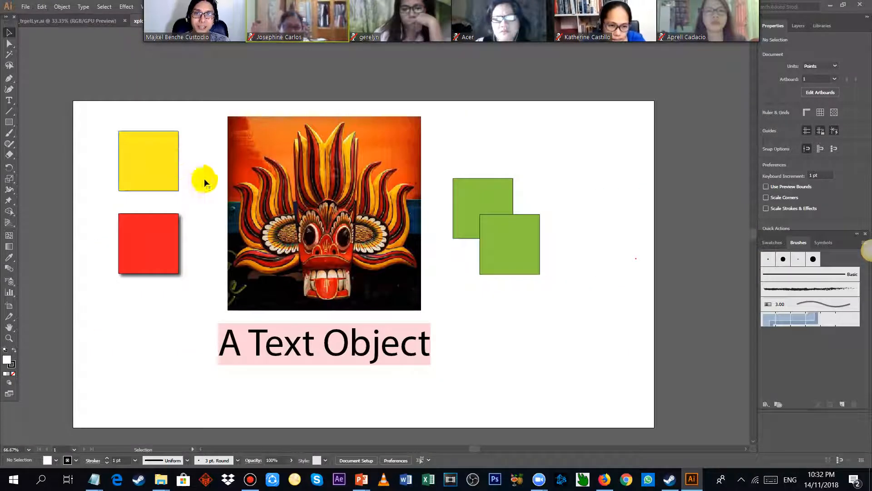
Step: Try another fill swatch on the yellow square, and set its fill to the pure yellow swatch
{"action": "left_click", "coordinate": [174, 158]}
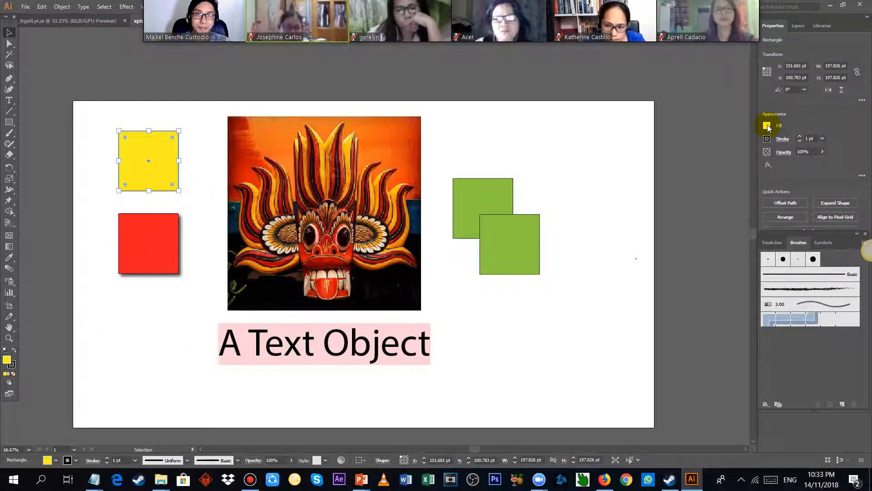
{"action": "left_click", "coordinate": [767, 125]}
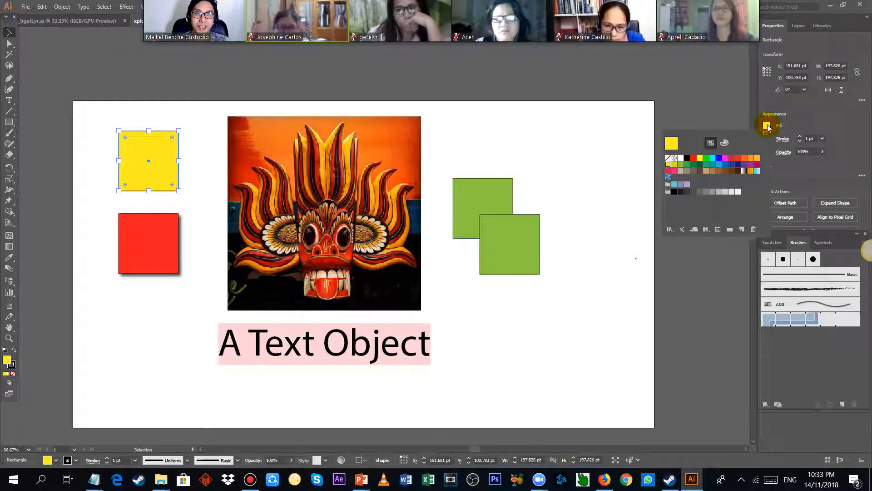
{"action": "left_click", "coordinate": [719, 158]}
{"action": "left_click", "coordinate": [700, 158]}
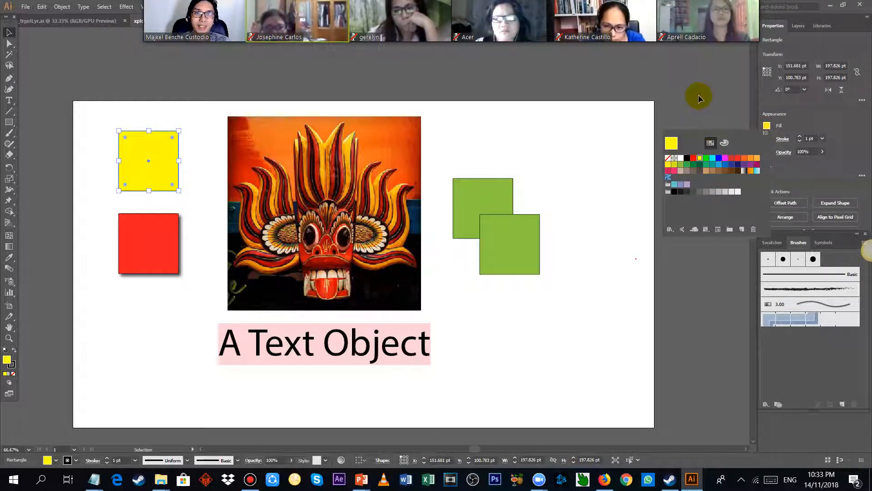
{"action": "left_click", "coordinate": [770, 125]}
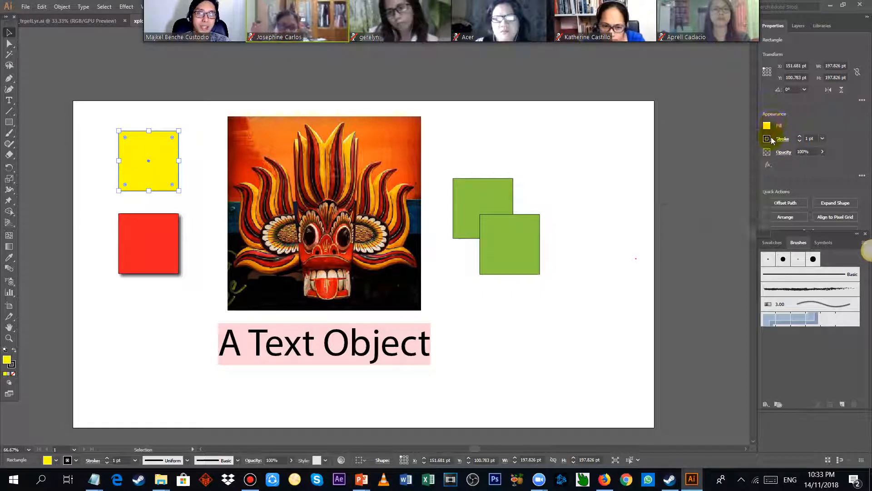
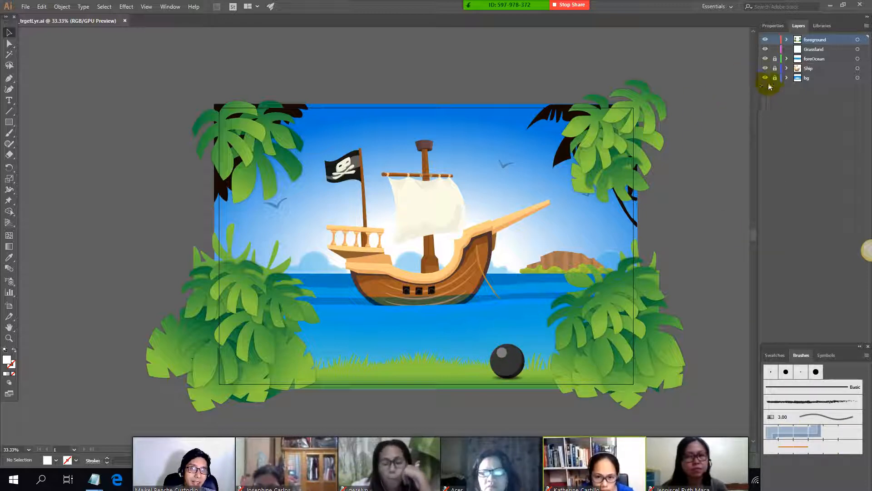
Step: Hide all the layers one after another, from foreground and Grassland through foreOcean and Ship to bg
{"action": "left_click", "coordinate": [766, 40]}
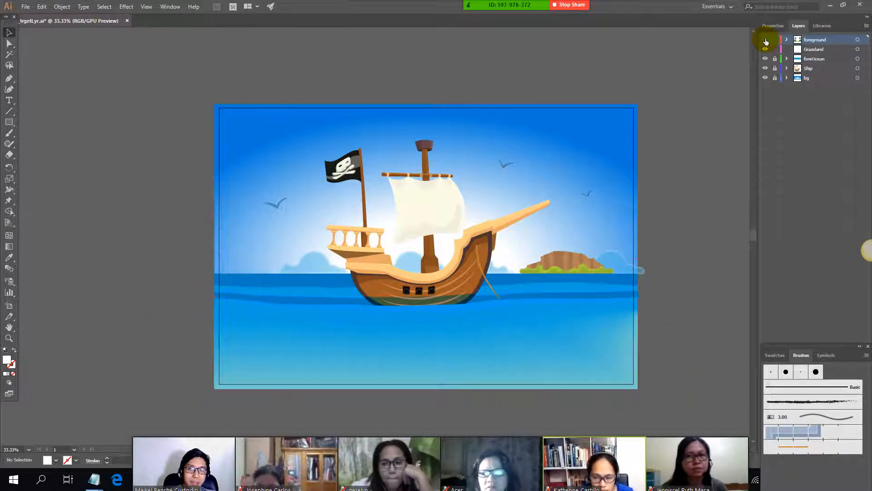
{"action": "left_click", "coordinate": [765, 59]}
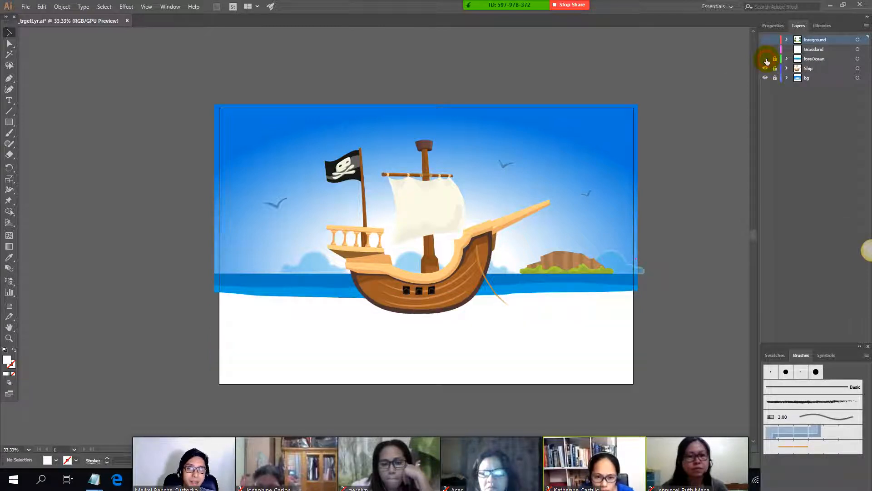
{"action": "left_click", "coordinate": [766, 69]}
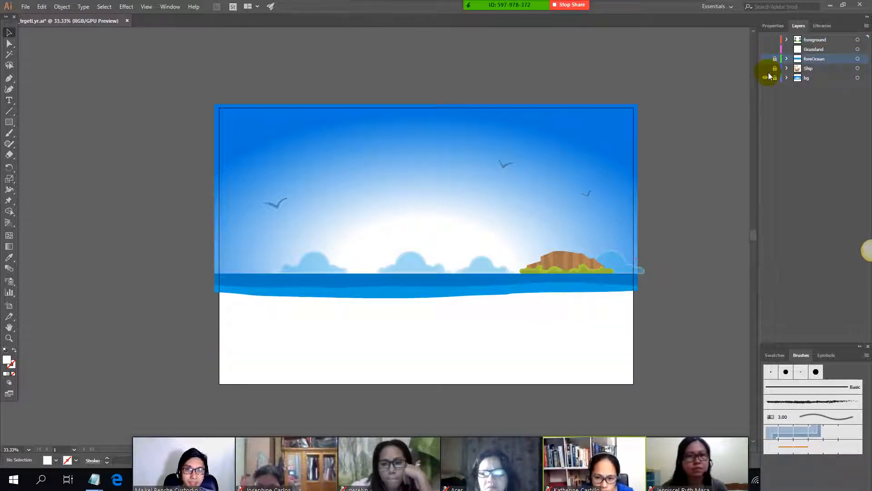
{"action": "left_click", "coordinate": [766, 78]}
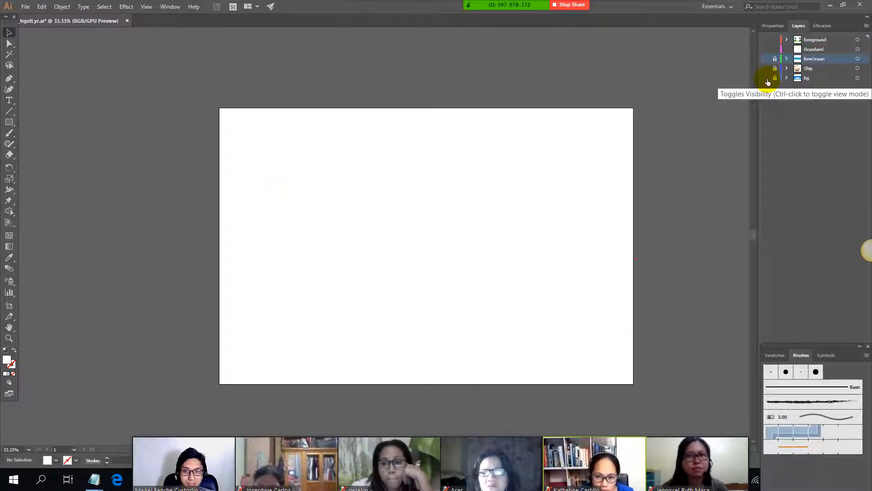
Step: Show all the layers again from bg up to foreground, and unlock the foreOcean, Ship and bg layers
{"action": "left_click", "coordinate": [766, 78]}
{"action": "left_click", "coordinate": [765, 69]}
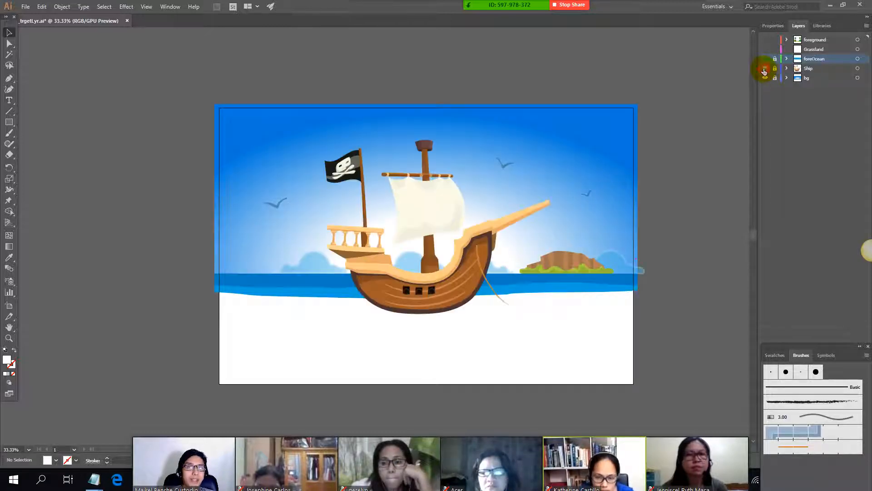
{"action": "left_click", "coordinate": [766, 58]}
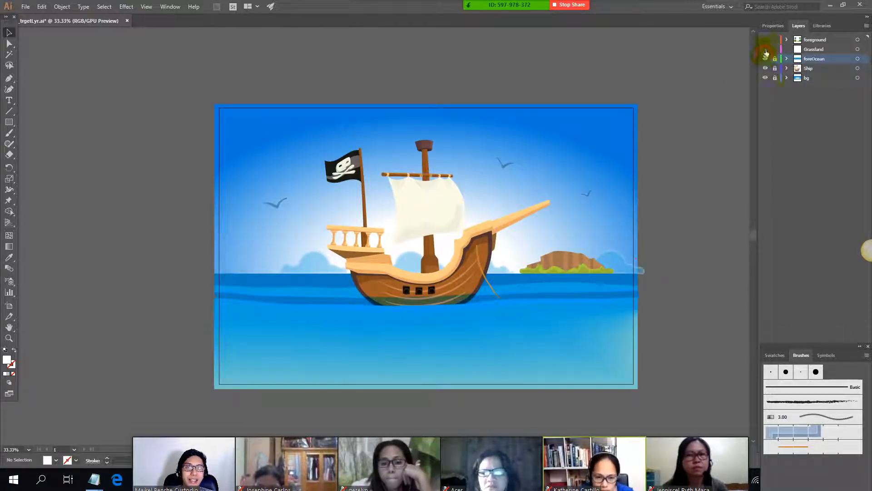
{"action": "left_click_drag", "start_coordinate": [767, 49], "coordinate": [767, 40]}
{"action": "left_click", "coordinate": [767, 30]}
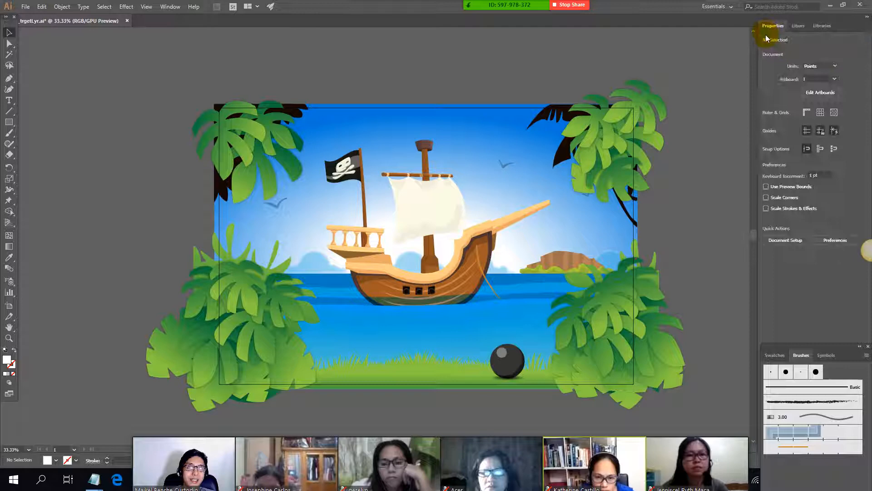
{"action": "left_click", "coordinate": [794, 26]}
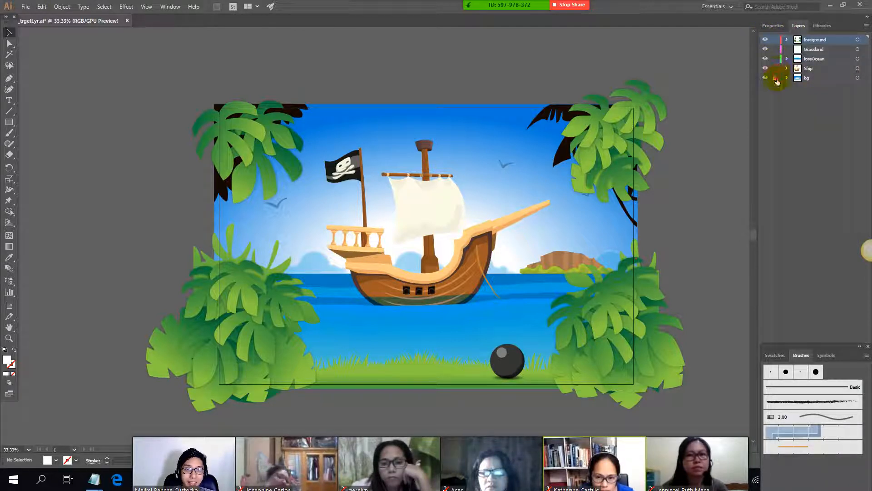
Step: Switch to the class notes in Notepad, highlight the EXPLAIN LAYERS and add layer lines, and return to Illustrator
{"action": "key", "text": "alt+Tab"}
{"action": "key", "text": "Tab"}
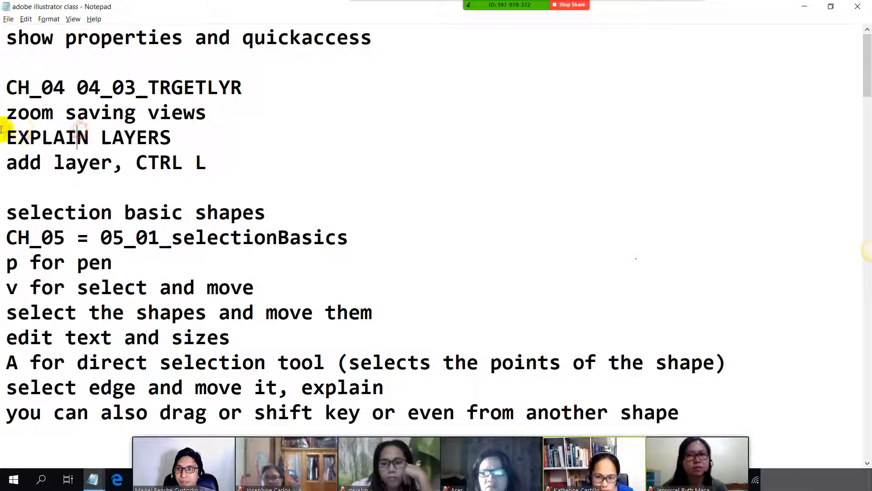
{"action": "left_click_drag", "start_coordinate": [2, 136], "coordinate": [159, 136]}
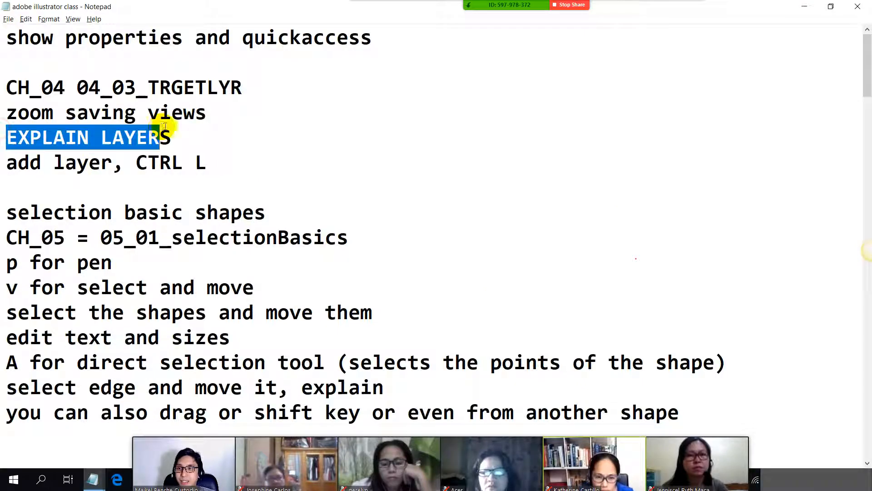
{"action": "left_click_drag", "start_coordinate": [6, 162], "coordinate": [245, 163]}
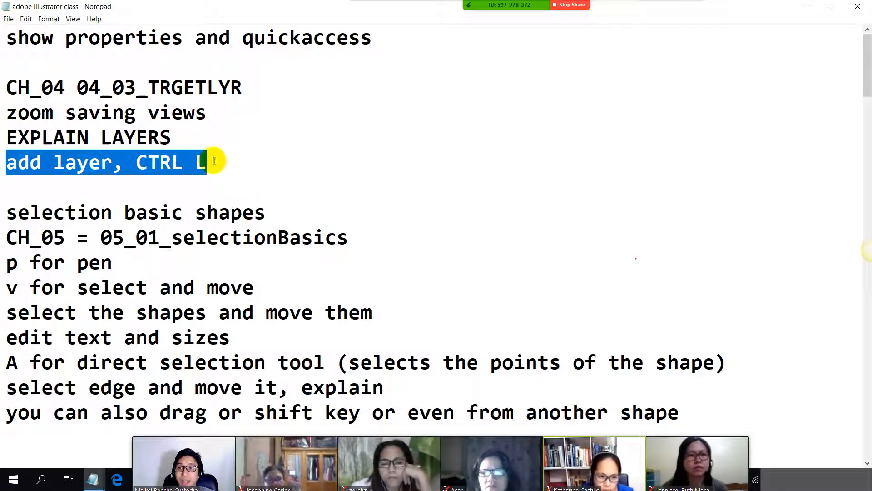
{"action": "key", "text": "alt+Tab"}
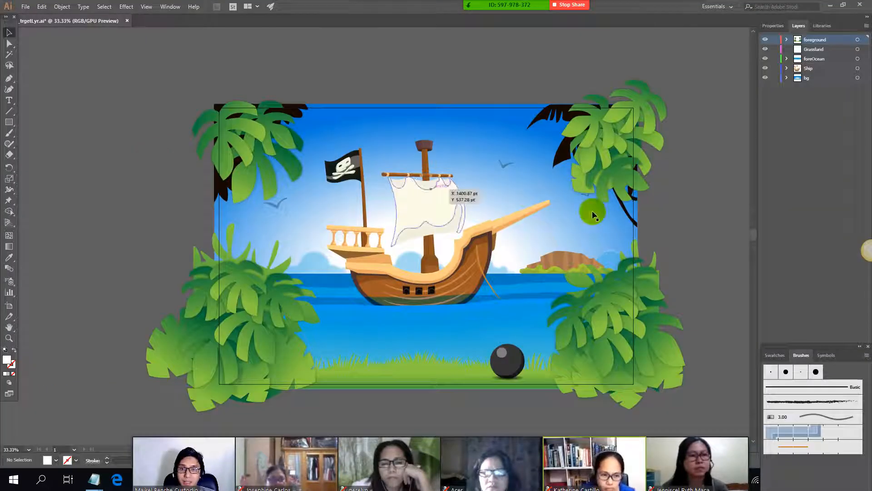
Step: Select the foreground foliage group and examine the artwork close up and as a whole, from the ship's bowsprit to the foliage beside the cannonball
{"action": "left_click", "coordinate": [600, 301]}
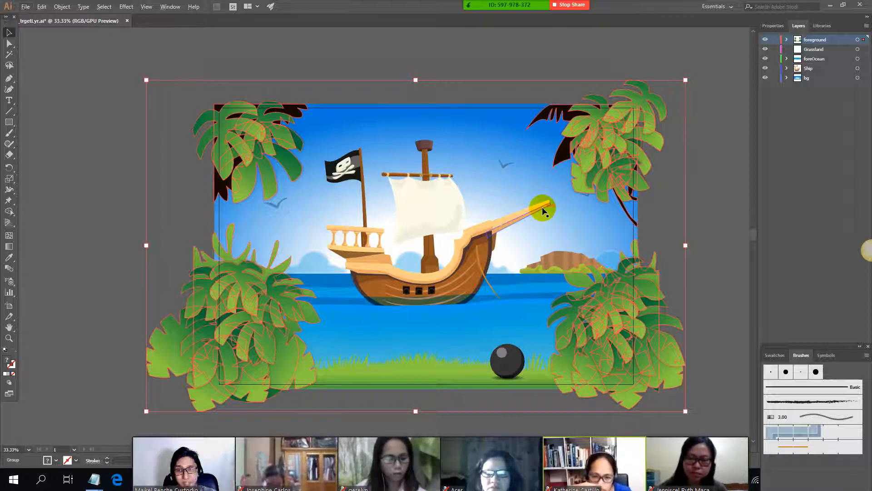
{"action": "scroll", "coordinate": [543, 211], "scroll_direction": "up", "scroll_amount": 5}
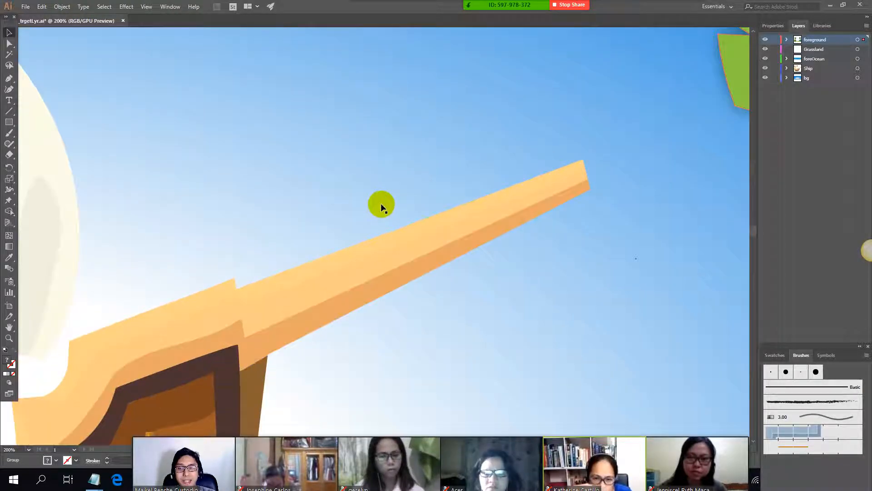
{"action": "scroll", "coordinate": [336, 196], "scroll_direction": "down", "scroll_amount": 6}
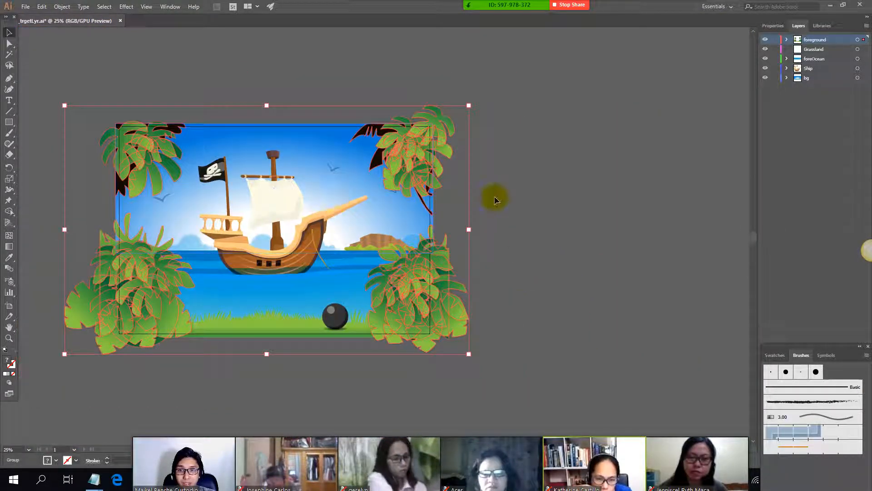
{"action": "scroll", "coordinate": [366, 191], "scroll_direction": "up", "scroll_amount": 1}
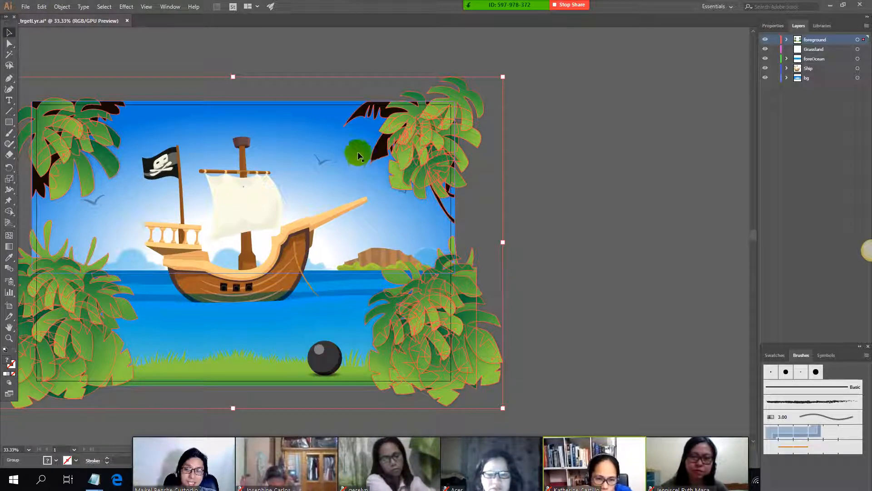
{"action": "left_click_drag", "start_coordinate": [298, 133], "coordinate": [444, 137]}
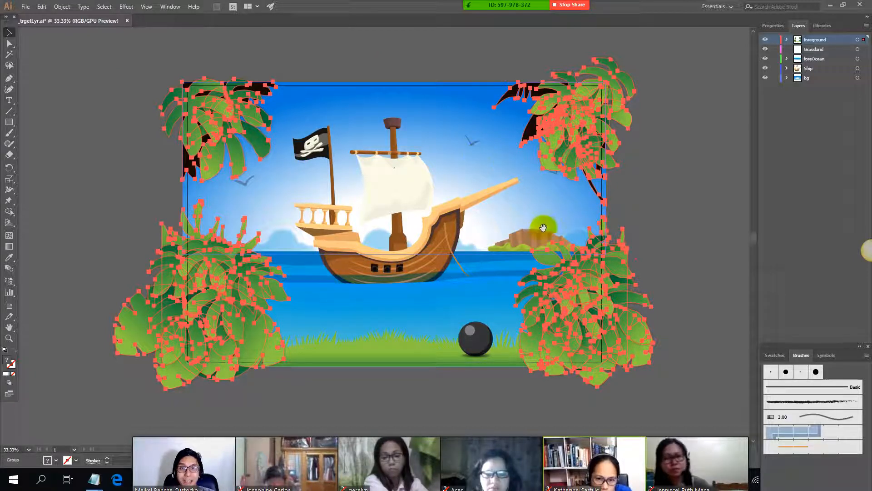
{"action": "left_click_drag", "start_coordinate": [541, 227], "coordinate": [561, 221]}
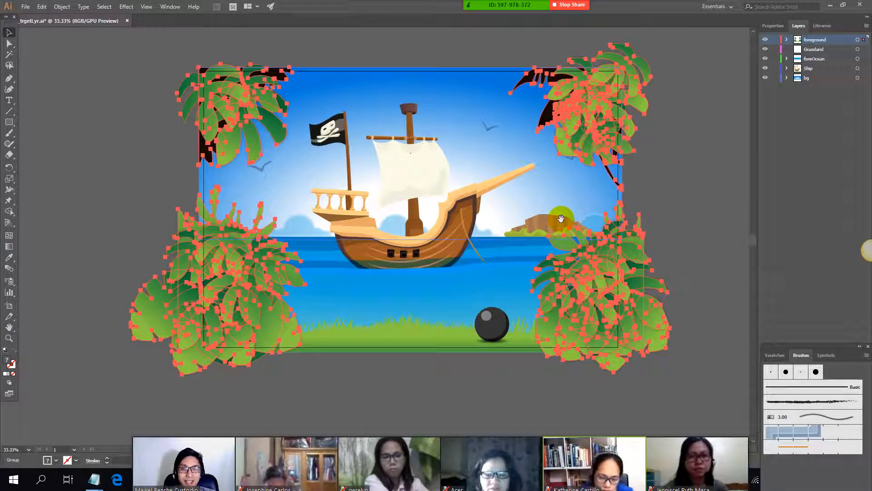
{"action": "scroll", "coordinate": [423, 171], "scroll_direction": "up", "scroll_amount": 1}
{"action": "scroll", "coordinate": [468, 206], "scroll_direction": "down", "scroll_amount": 2}
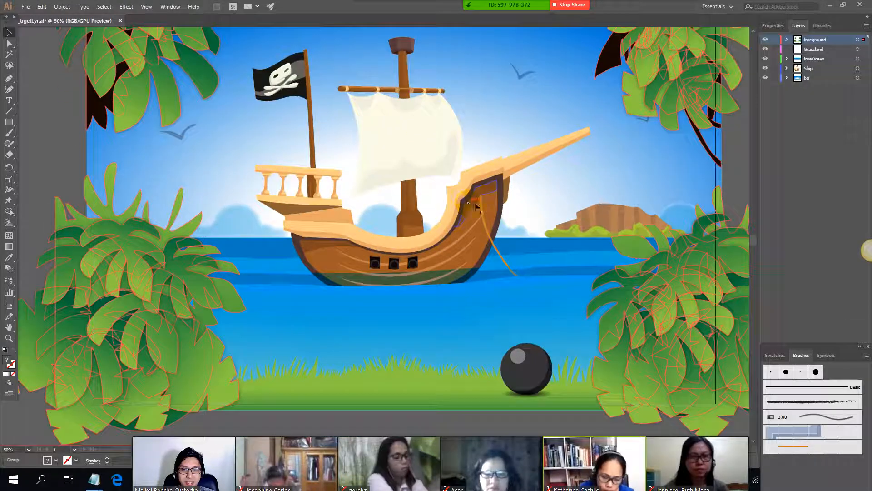
{"action": "scroll", "coordinate": [549, 247], "scroll_direction": "up", "scroll_amount": 1}
{"action": "scroll", "coordinate": [486, 228], "scroll_direction": "down", "scroll_amount": 1}
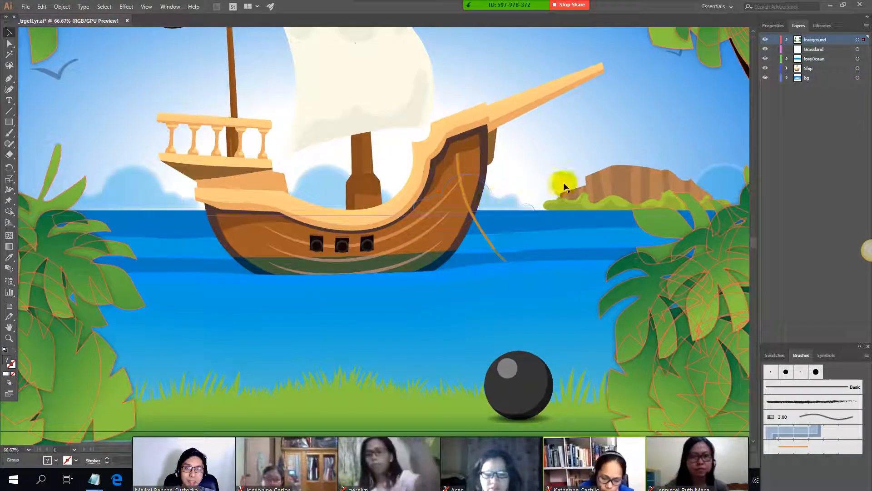
{"action": "scroll", "coordinate": [500, 159], "scroll_direction": "right", "scroll_amount": 5}
{"action": "scroll", "coordinate": [470, 265], "scroll_direction": "right", "scroll_amount": 3}
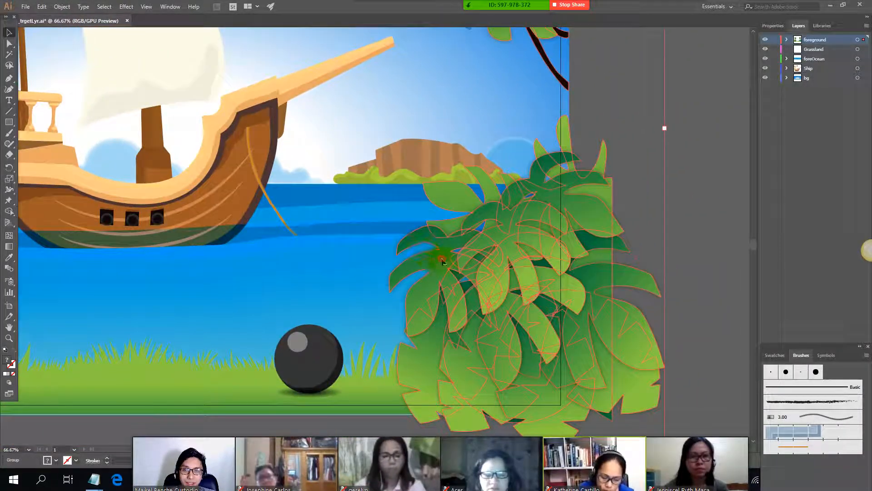
Step: Move the foreground foliage group up over the scene, and reposition it so the leaves frame the corners of the artboard
{"action": "left_click_drag", "start_coordinate": [485, 206], "coordinate": [468, 171]}
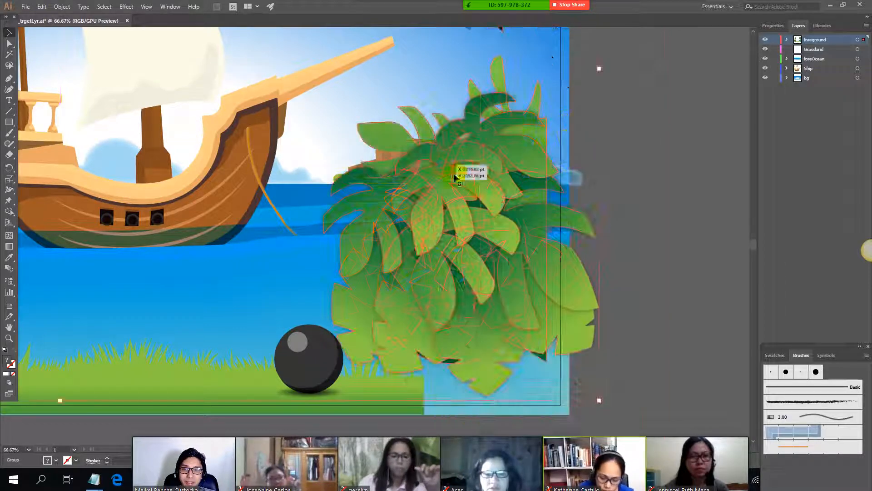
{"action": "scroll", "coordinate": [417, 161], "scroll_direction": "down", "scroll_amount": 2}
{"action": "scroll", "coordinate": [306, 121], "scroll_direction": "up", "scroll_amount": 3}
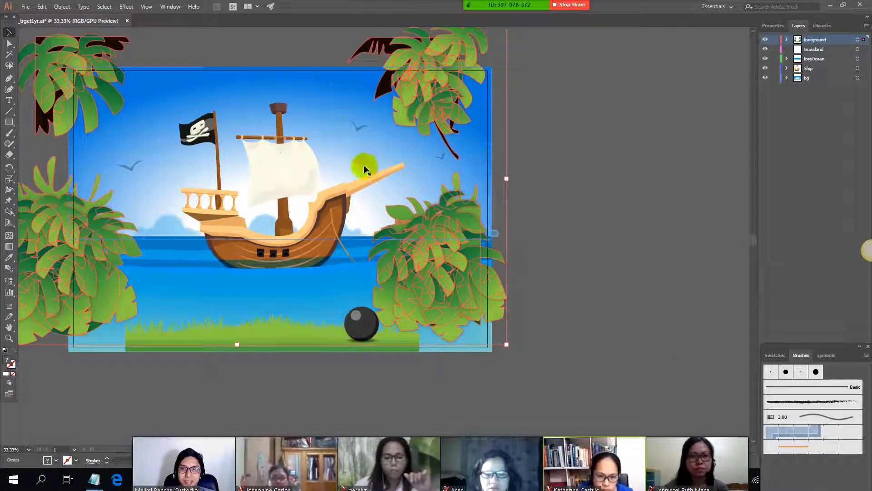
{"action": "left_click_drag", "start_coordinate": [432, 232], "coordinate": [454, 259]}
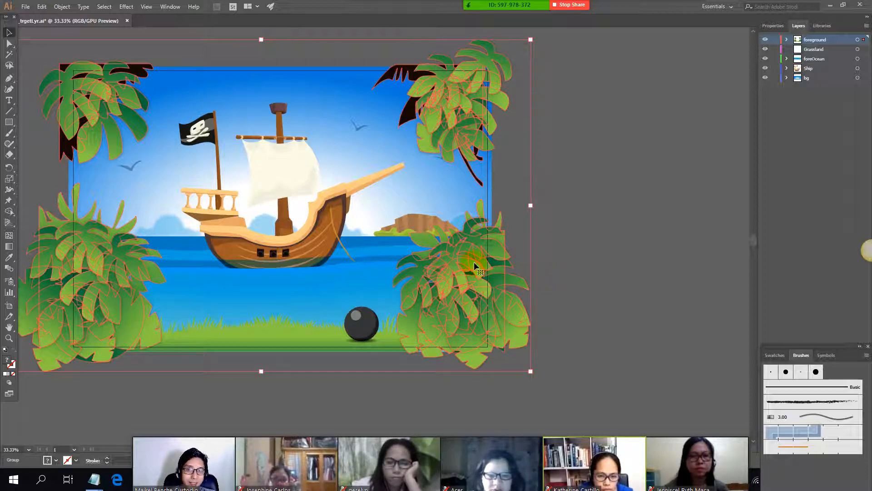
{"action": "left_click_drag", "start_coordinate": [450, 265], "coordinate": [453, 253]}
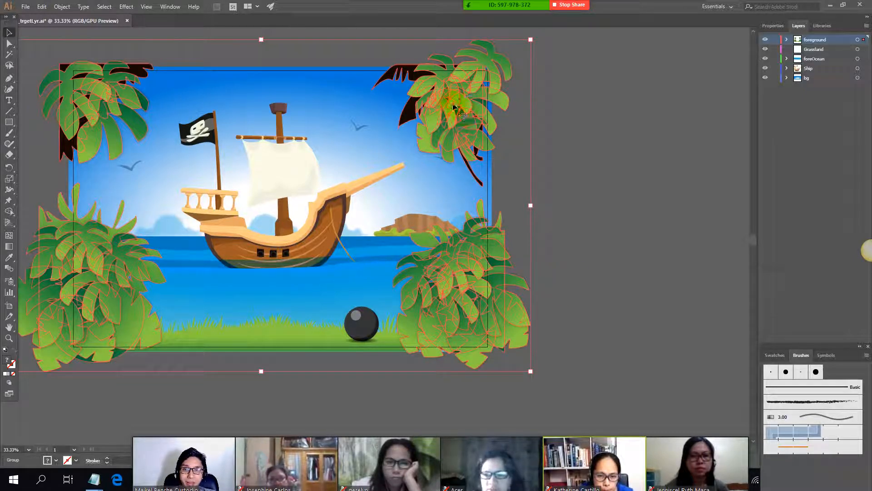
{"action": "mouse_move", "coordinate": [454, 108]}
{"action": "left_mouse_down"}
{"action": "mouse_move", "coordinate": [454, 69]}
{"action": "mouse_move", "coordinate": [473, 130]}
{"action": "mouse_move", "coordinate": [454, 104]}
{"action": "mouse_move", "coordinate": [455, 122]}
{"action": "left_mouse_up"}
Step: Try deleting the foreground foliage group to expose the layers behind it, and undo the deletion
{"action": "key", "text": "Delete"}
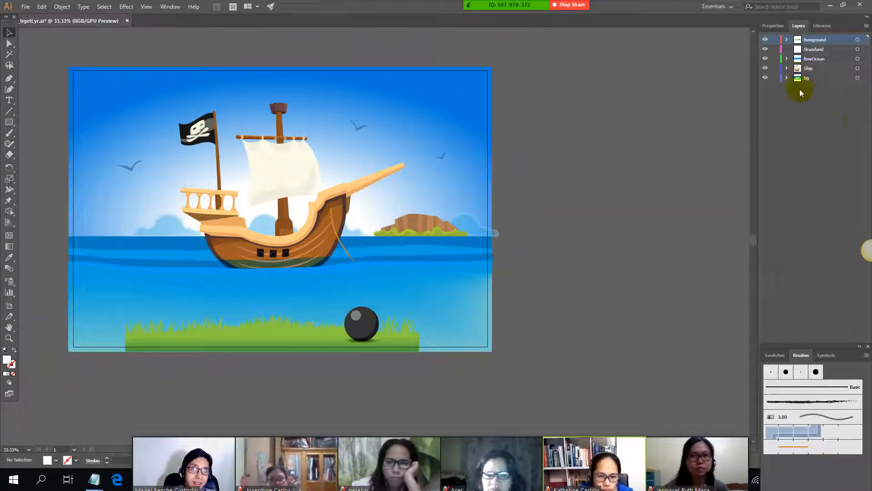
{"action": "left_click", "coordinate": [407, 340]}
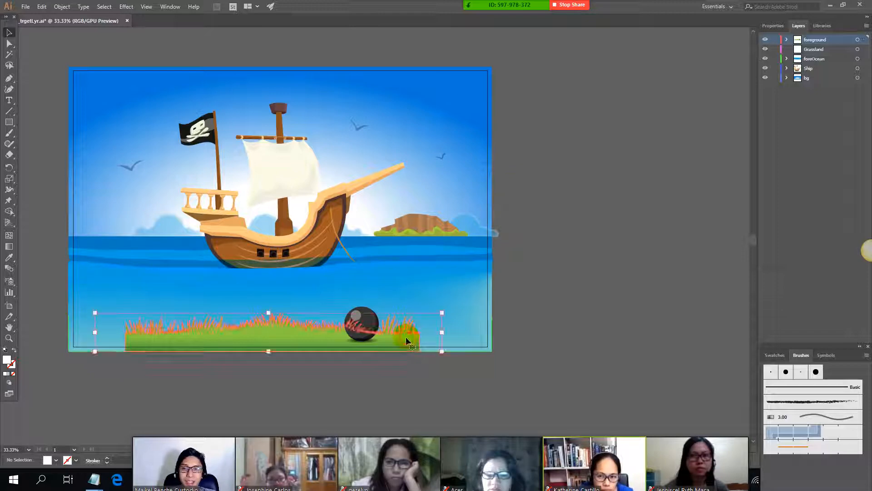
{"action": "left_click", "coordinate": [443, 228]}
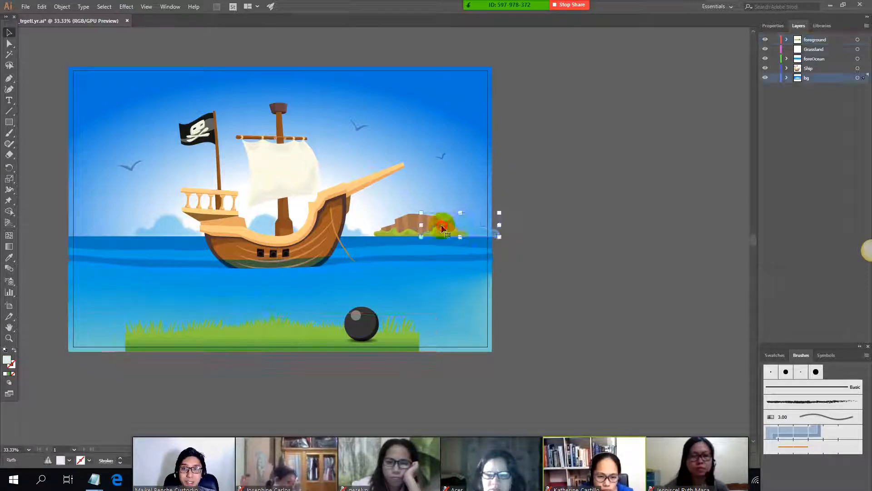
{"action": "left_click", "coordinate": [487, 117]}
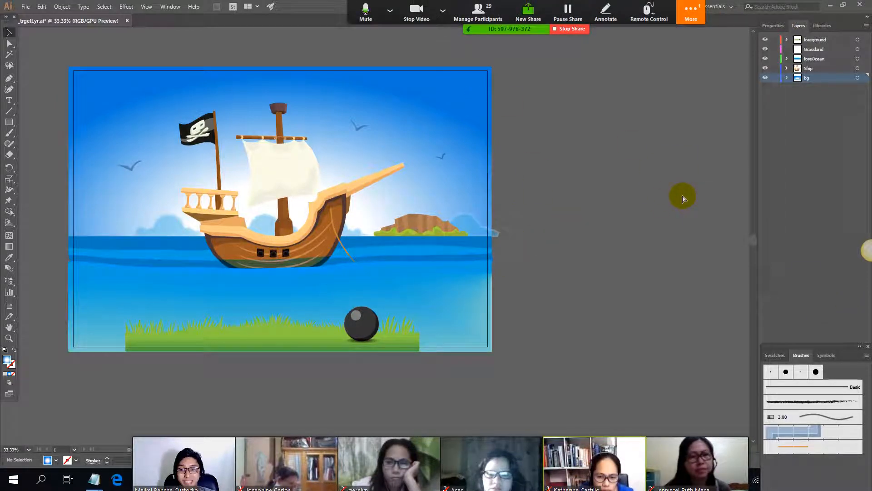
{"action": "key", "text": "ctrl+z"}
{"action": "left_click", "coordinate": [606, 186]}
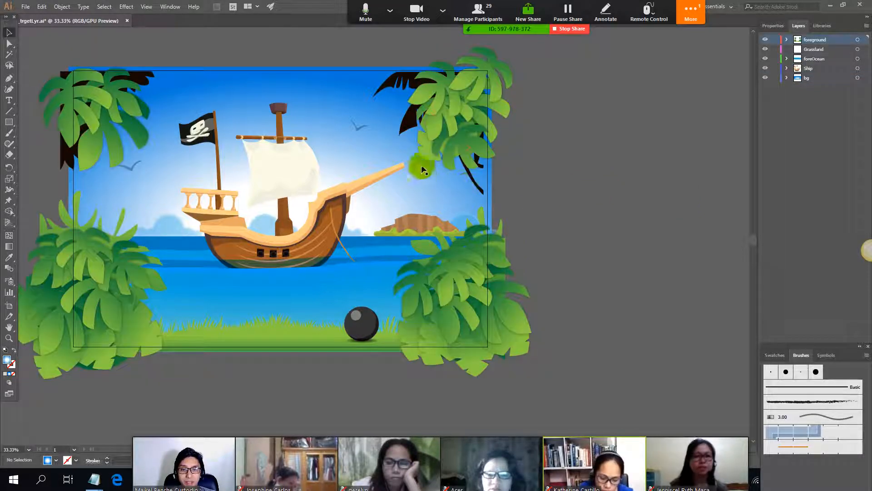
Step: Select the pirate ship group and shift it slightly up and toward the flag side while viewing it close up
{"action": "left_click", "coordinate": [273, 160]}
{"action": "scroll", "coordinate": [183, 162], "scroll_direction": "up", "scroll_amount": 3}
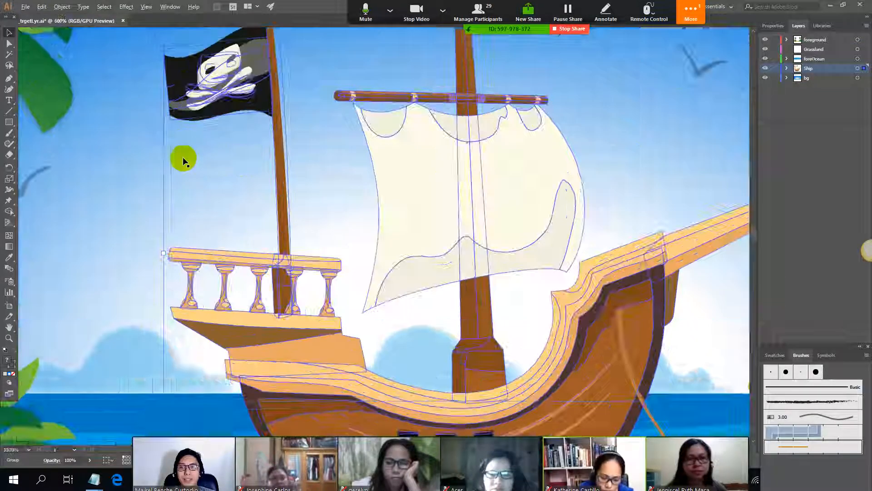
{"action": "scroll", "coordinate": [183, 162], "scroll_direction": "up", "scroll_amount": 3}
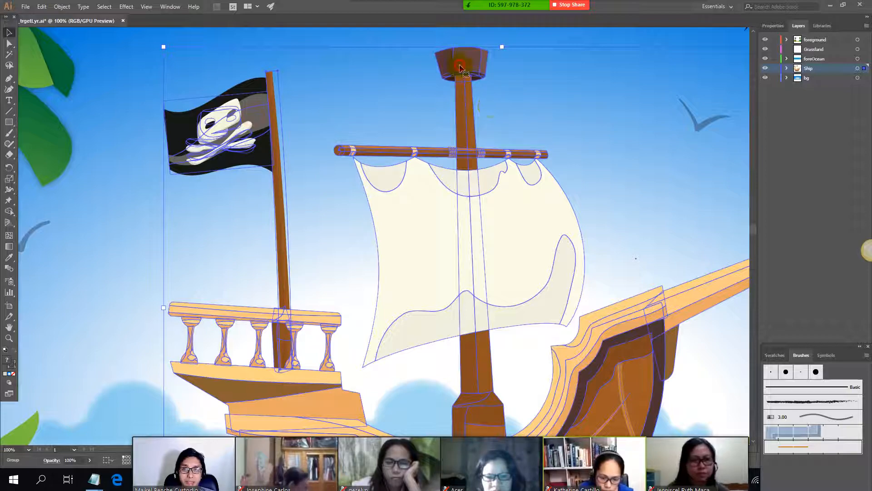
{"action": "scroll", "coordinate": [468, 112], "scroll_direction": "down", "scroll_amount": 5}
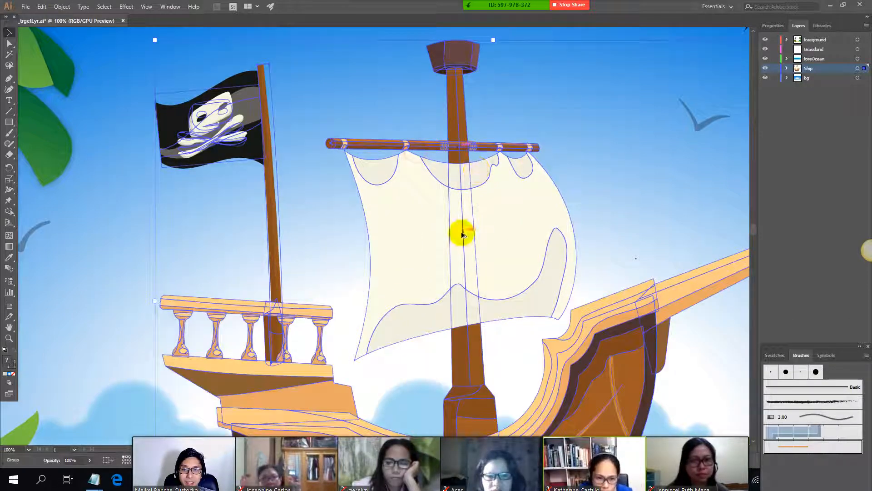
{"action": "scroll", "coordinate": [495, 229], "scroll_direction": "down", "scroll_amount": 1}
Step: Switch to the class notes in Notepad and find the section on selection basic shapes
{"action": "key", "text": "alt+Tab"}
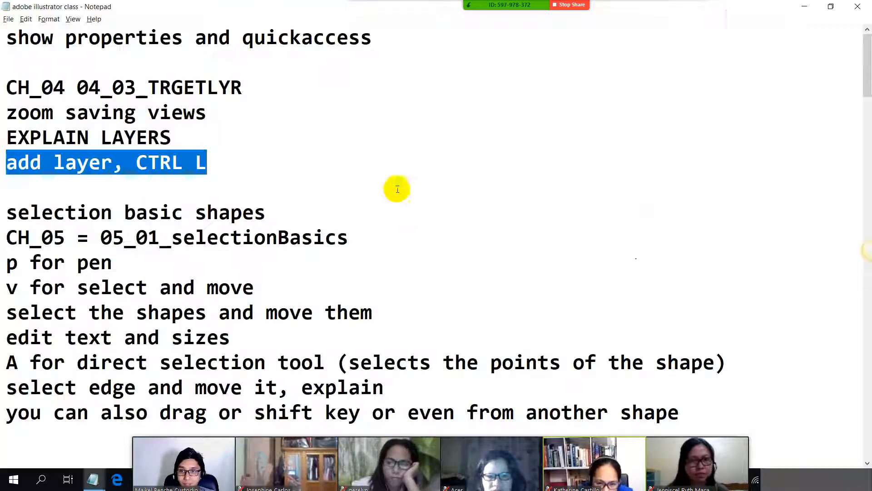
{"action": "left_click", "coordinate": [140, 156]}
{"action": "scroll", "coordinate": [140, 159], "scroll_direction": "down", "scroll_amount": 2}
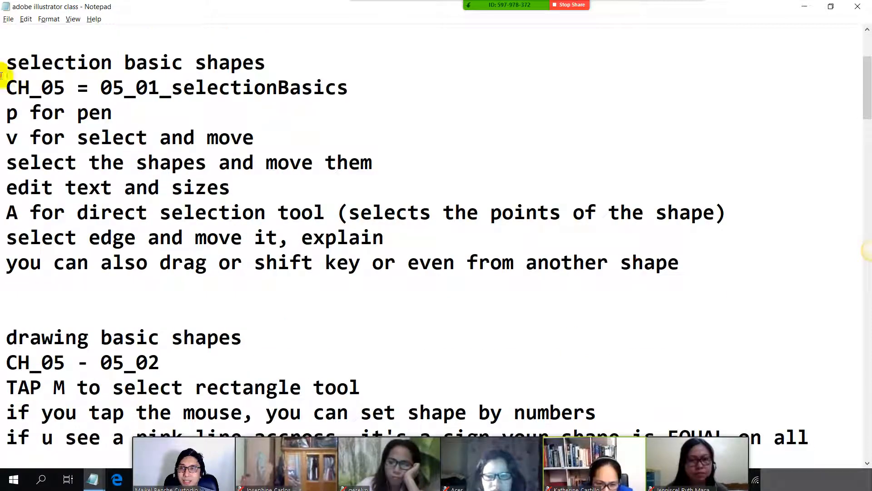
Step: Go over the class notes on the 05_01_selectionBasics exercise file and the pen shortcut
{"action": "left_click_drag", "start_coordinate": [2, 72], "coordinate": [380, 69]}
{"action": "left_click_drag", "start_coordinate": [6, 88], "coordinate": [462, 87]}
{"action": "left_click", "coordinate": [128, 109]}
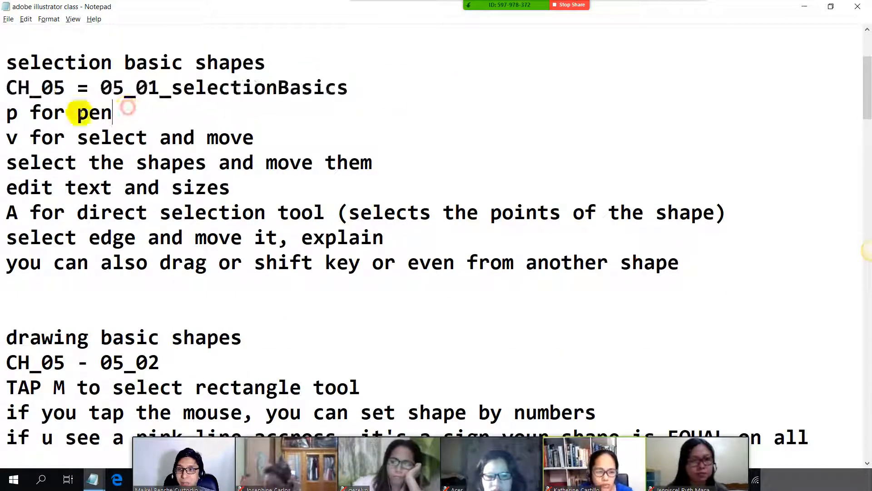
{"action": "left_click_drag", "start_coordinate": [30, 113], "coordinate": [136, 113]}
Step: Switch back to the pirate scene in Illustrator and deselect the ship group
{"action": "key", "text": "alt+Tab"}
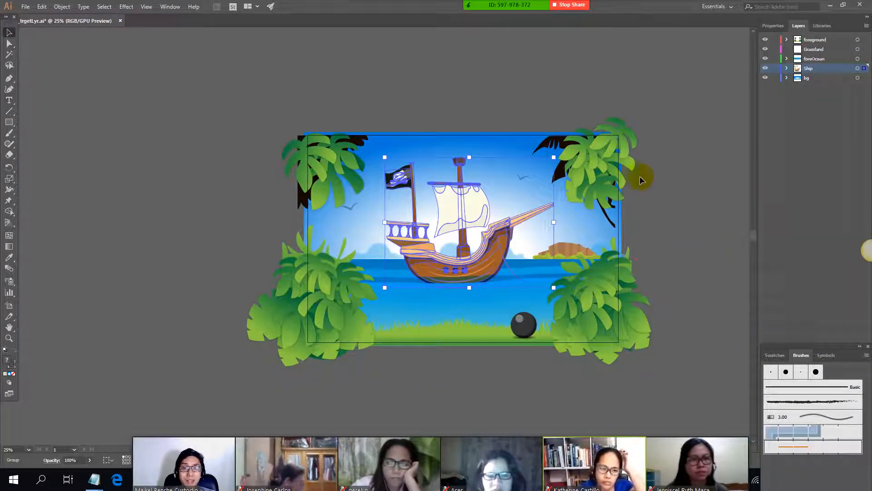
{"action": "scroll", "coordinate": [640, 178], "scroll_direction": "down", "scroll_amount": 1}
{"action": "scroll", "coordinate": [685, 219], "scroll_direction": "up", "scroll_amount": 2}
{"action": "scroll", "coordinate": [330, 198], "scroll_direction": "down", "scroll_amount": 1}
{"action": "scroll", "coordinate": [331, 198], "scroll_direction": "up", "scroll_amount": 1}
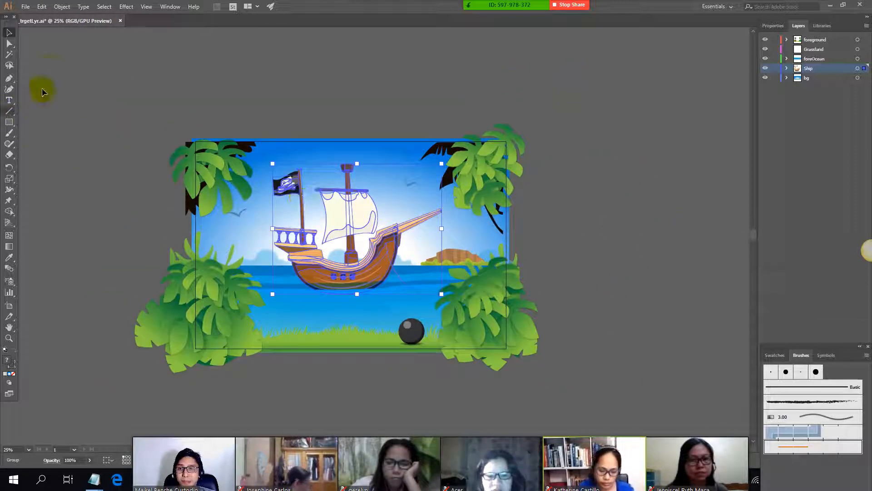
{"action": "left_click", "coordinate": [127, 129]}
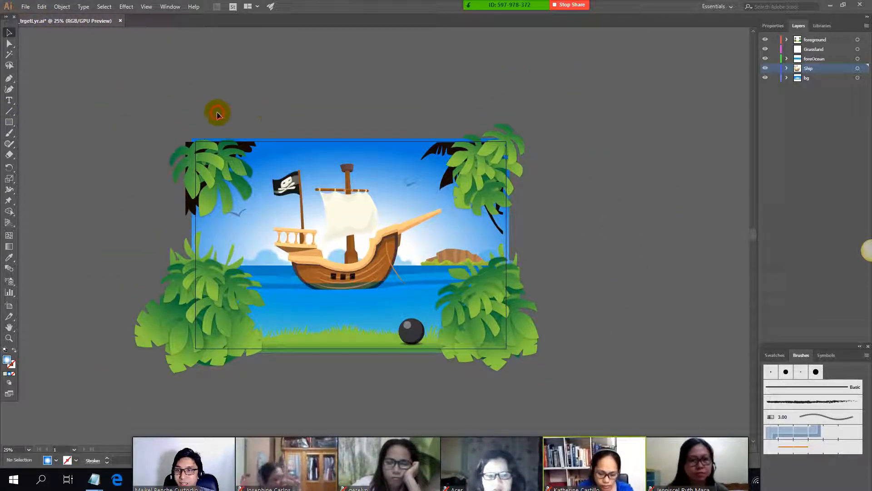
Step: Select the pirate ship as a whole group with the Selection tool and move it around the scene
{"action": "scroll", "coordinate": [348, 213], "scroll_direction": "up", "scroll_amount": 1}
{"action": "scroll", "coordinate": [347, 213], "scroll_direction": "up", "scroll_amount": 3}
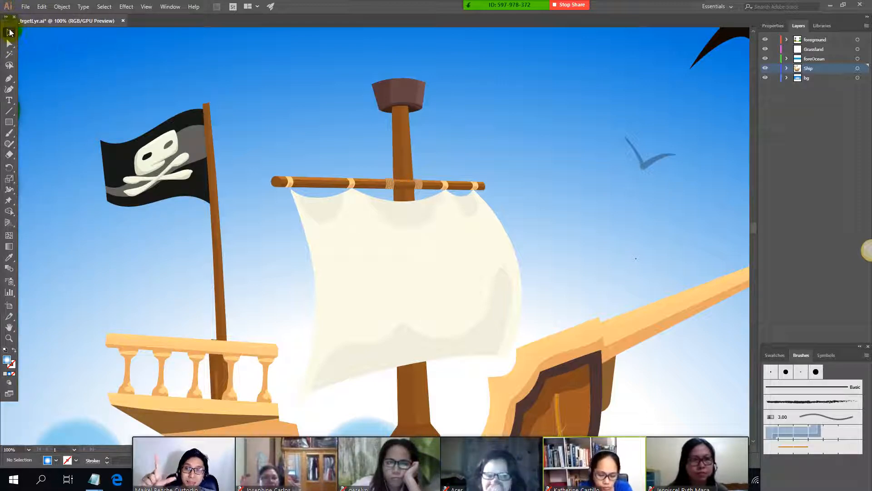
{"action": "left_click", "coordinate": [494, 186]}
{"action": "scroll", "coordinate": [482, 190], "scroll_direction": "down", "scroll_amount": 2}
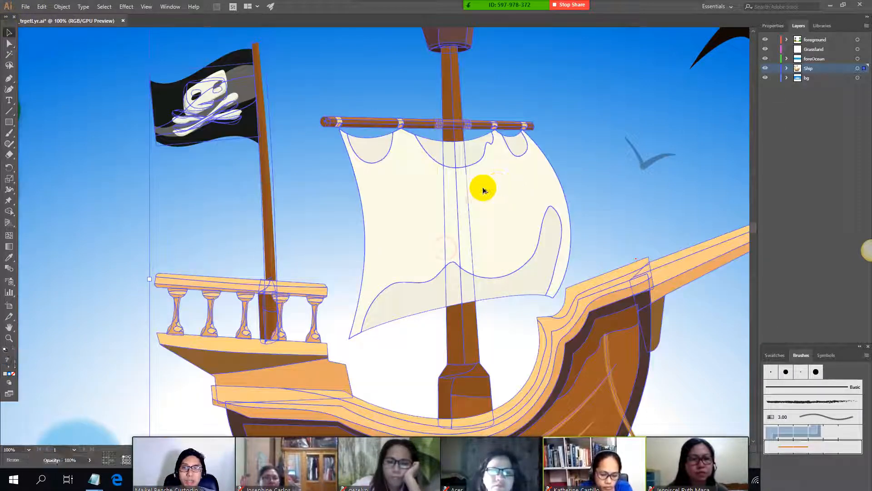
{"action": "left_click_drag", "start_coordinate": [499, 211], "coordinate": [459, 204]}
{"action": "key", "text": "alt+Tab"}
{"action": "key", "text": "alt+Tab"}
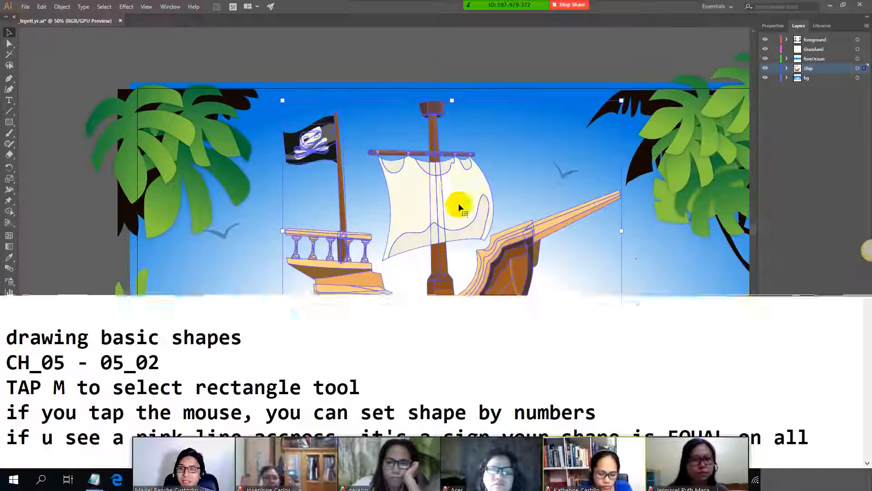
{"action": "key", "text": "alt+Tab"}
{"action": "key", "text": "alt+Tab"}
{"action": "key", "text": "alt+Tab"}
{"action": "key", "text": "alt+Tab"}
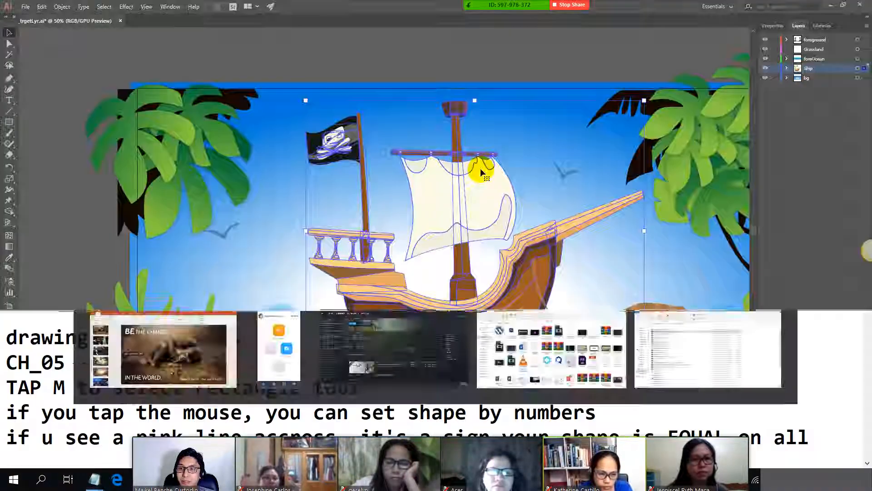
Step: Reshape the sail with the Direct Selection tool by pulling the bottom anchors of its first and middle upper scallops downward
{"action": "scroll", "coordinate": [436, 145], "scroll_direction": "up", "scroll_amount": 2}
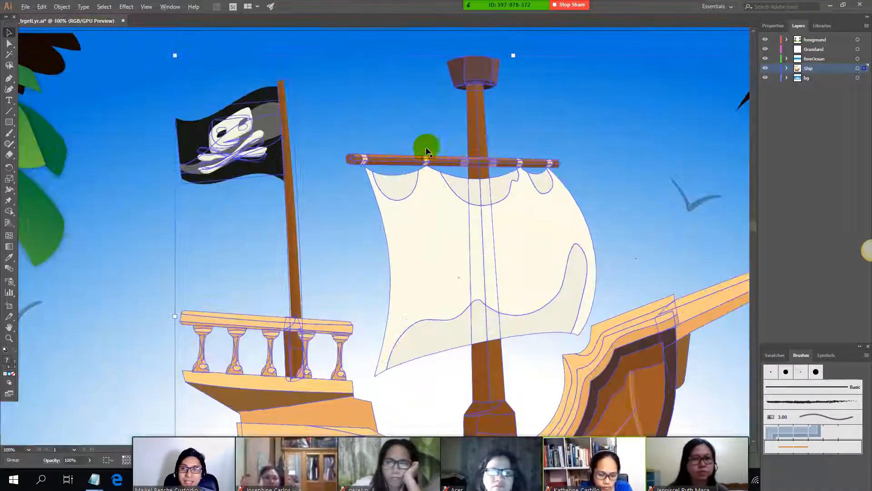
{"action": "left_click", "coordinate": [10, 45]}
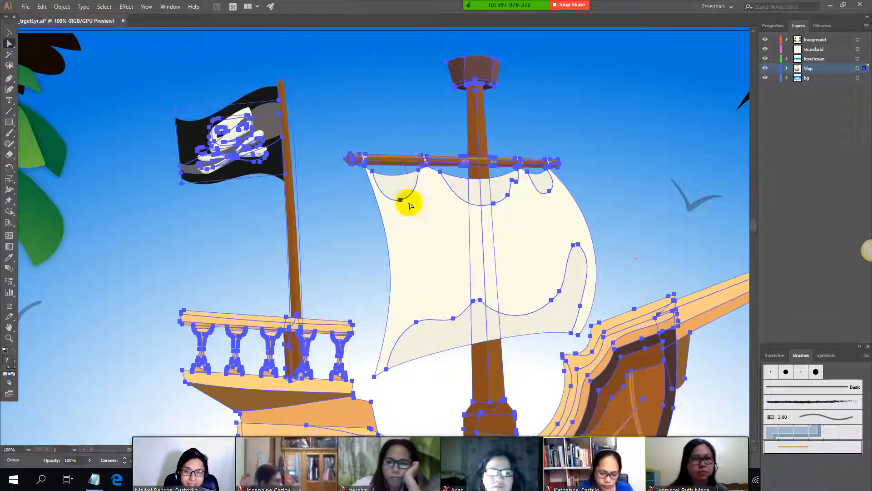
{"action": "scroll", "coordinate": [399, 205], "scroll_direction": "up", "scroll_amount": 2}
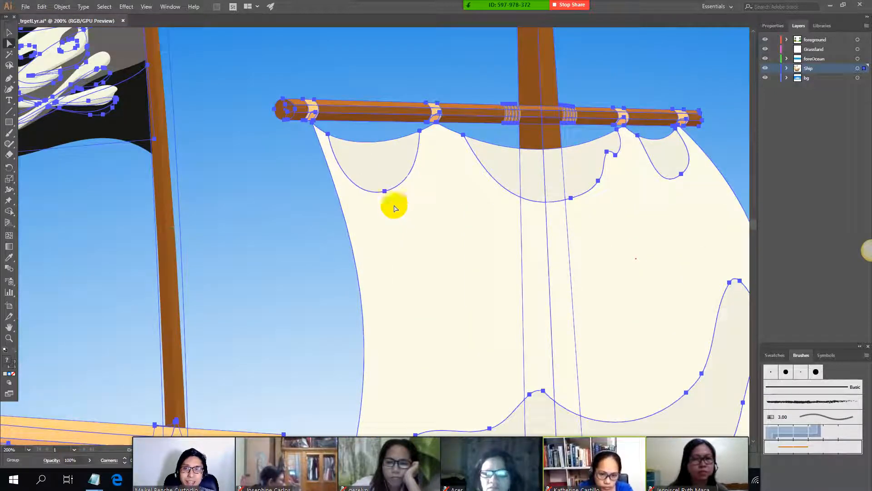
{"action": "left_click", "coordinate": [386, 195]}
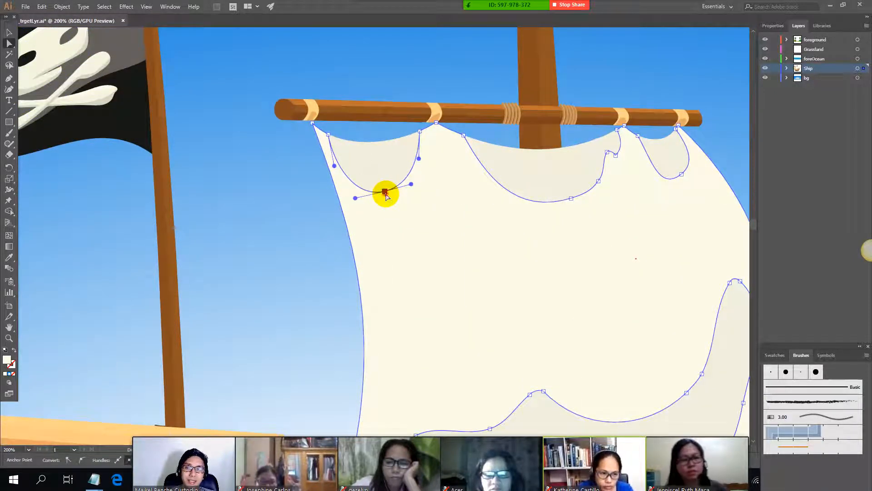
{"action": "left_click_drag", "start_coordinate": [386, 192], "coordinate": [414, 221]}
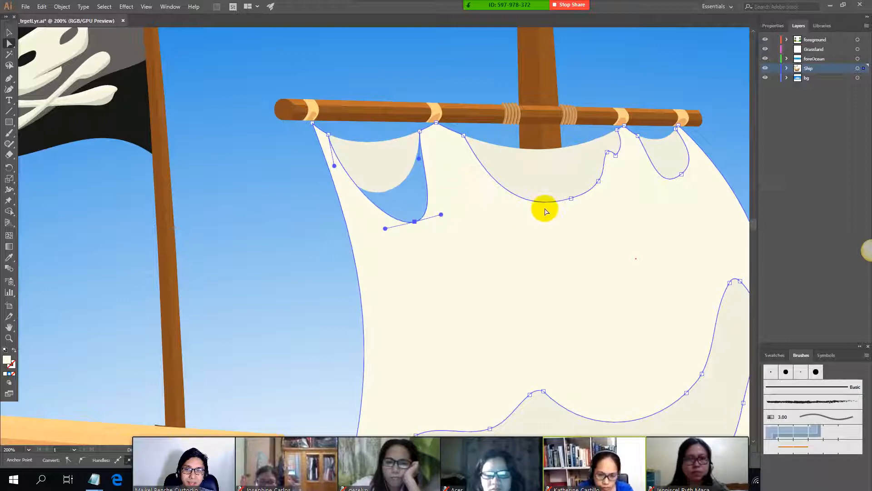
{"action": "left_click_drag", "start_coordinate": [574, 199], "coordinate": [566, 241]}
{"action": "scroll", "coordinate": [407, 192], "scroll_direction": "down", "scroll_amount": 2}
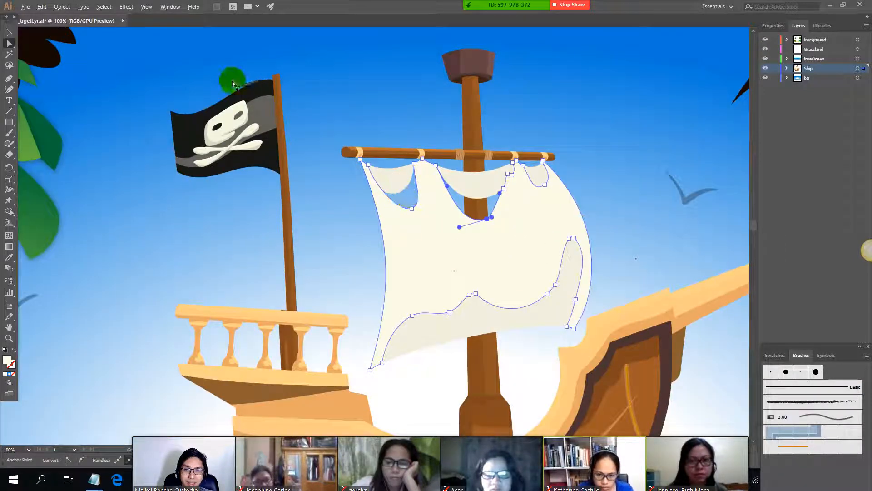
Step: Reshape the pirate flag's black path by pulling its lower free-end anchor point outward and down, away from the pole
{"action": "scroll", "coordinate": [191, 98], "scroll_direction": "up", "scroll_amount": 2}
{"action": "left_click", "coordinate": [272, 139]}
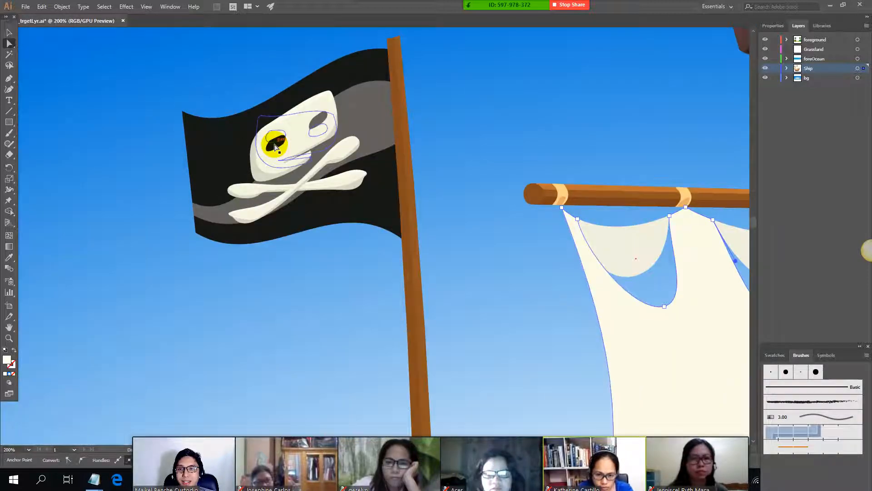
{"action": "left_click", "coordinate": [203, 132]}
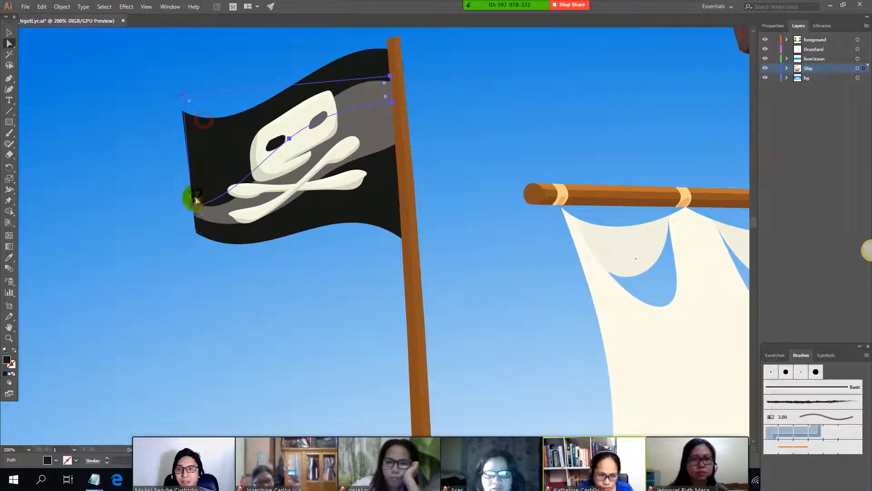
{"action": "left_click_drag", "start_coordinate": [195, 209], "coordinate": [124, 242]}
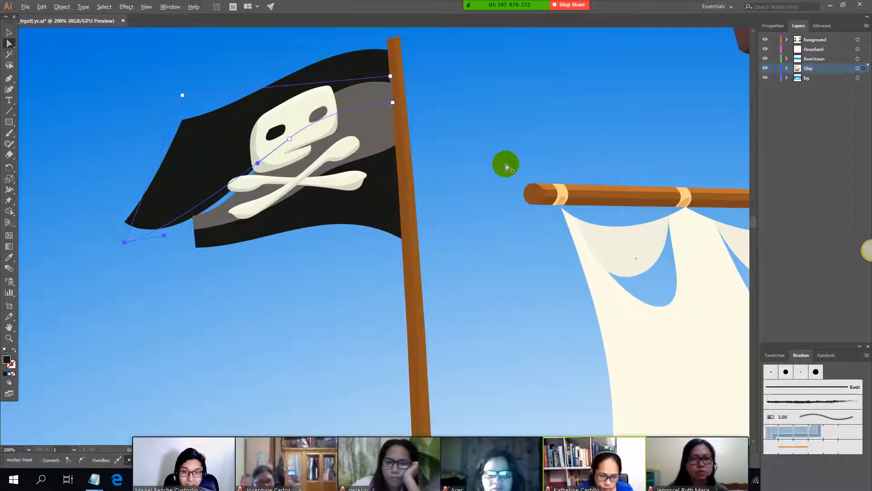
Step: Select the whole pirate ship group with the Selection tool and shift it slightly down in the scene
{"action": "scroll", "coordinate": [505, 166], "scroll_direction": "down", "scroll_amount": 2}
{"action": "scroll", "coordinate": [677, 296], "scroll_direction": "down", "scroll_amount": 2}
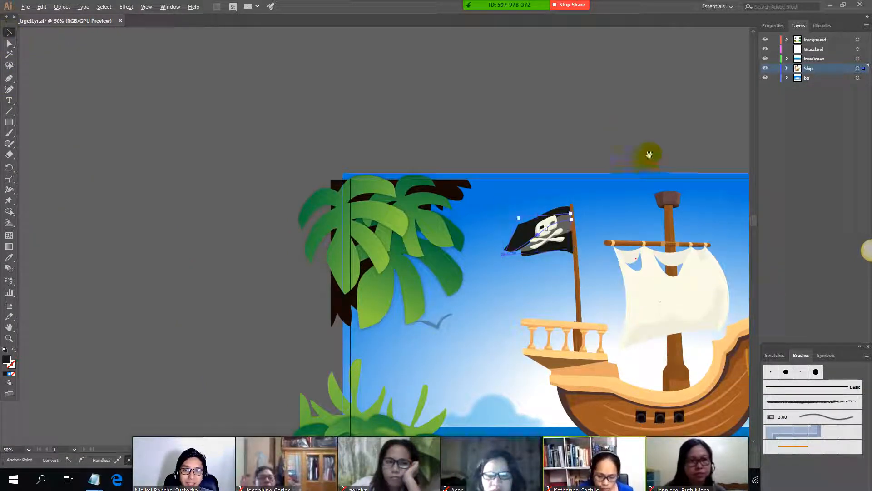
{"action": "left_click_drag", "start_coordinate": [649, 154], "coordinate": [361, 65]}
{"action": "left_click_drag", "start_coordinate": [249, 134], "coordinate": [454, 300]}
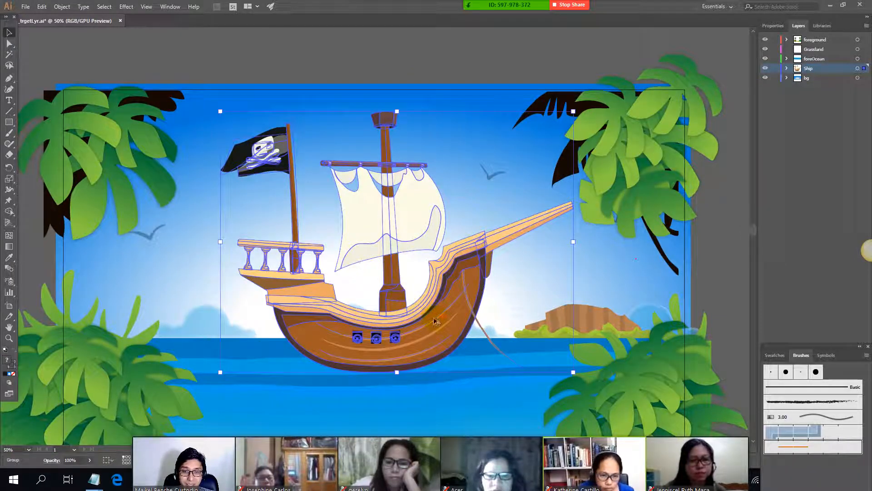
Step: Switch to the class notes in Notepad and review the pen and select-and-move shortcut lines
{"action": "key", "text": "alt+Tab"}
{"action": "left_click_drag", "start_coordinate": [53, 105], "coordinate": [93, 110]}
{"action": "left_click_drag", "start_coordinate": [2, 105], "coordinate": [124, 109]}
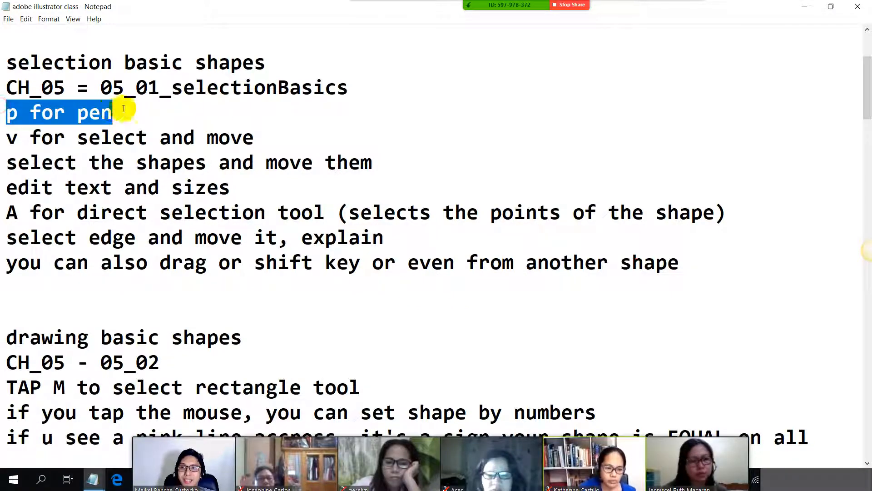
{"action": "left_click_drag", "start_coordinate": [7, 136], "coordinate": [136, 128]}
Step: Switch to Illustrator and open 05_01_selectionBasics from the Ch_05 exercise folder
{"action": "key", "text": "alt+Tab"}
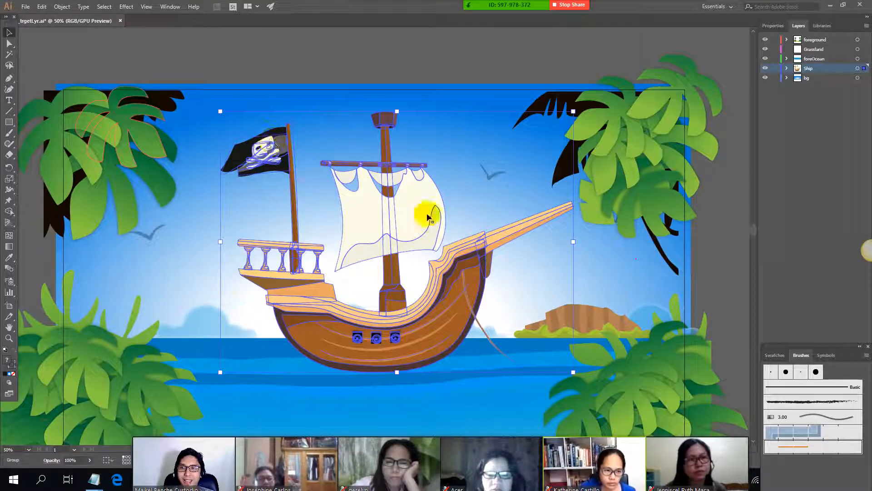
{"action": "left_click", "coordinate": [31, 7]}
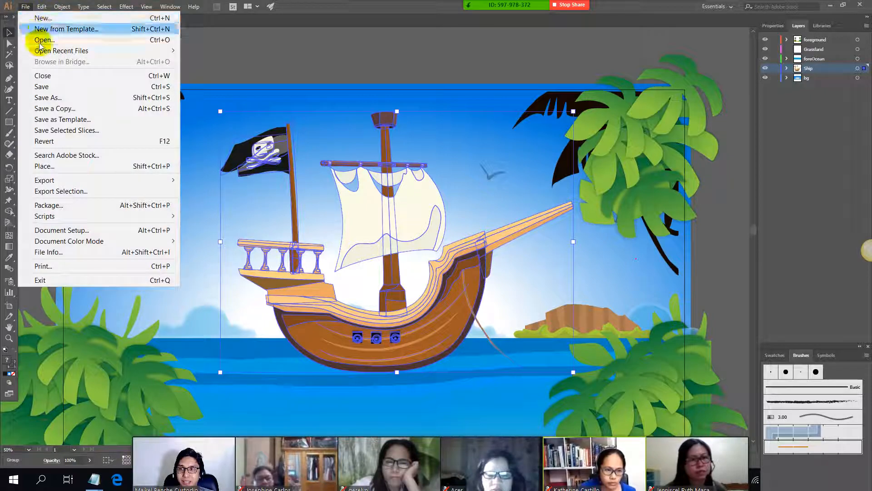
{"action": "left_click", "coordinate": [43, 39]}
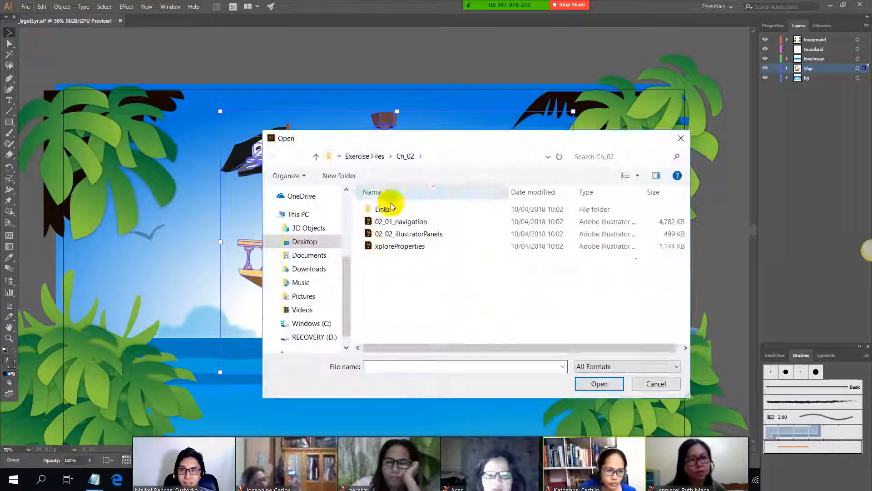
{"action": "left_click", "coordinate": [366, 156]}
{"action": "double_click", "coordinate": [408, 246]}
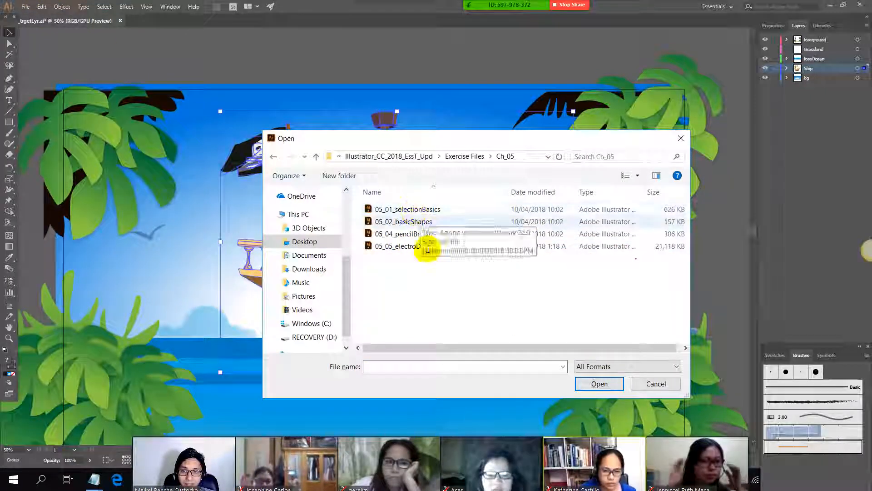
{"action": "key", "text": "alt+Tab"}
{"action": "key", "text": "alt+Tab"}
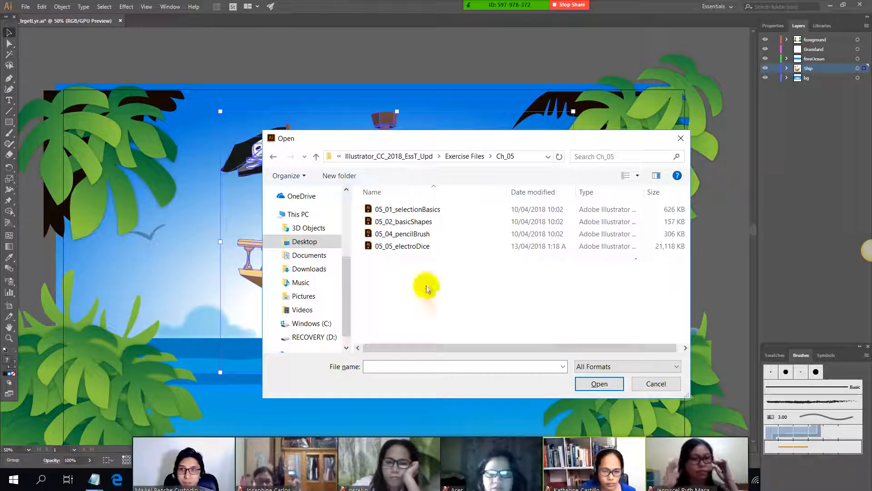
{"action": "double_click", "coordinate": [425, 209]}
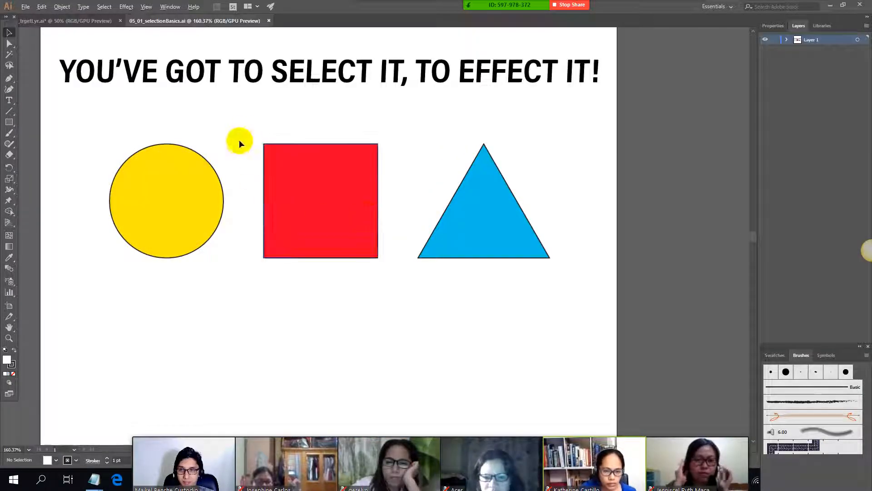
Step: Check the notes briefly, and select the yellow circle, red square and blue triangle one at a time
{"action": "key", "text": "alt+Tab"}
{"action": "key", "text": "alt+Tab"}
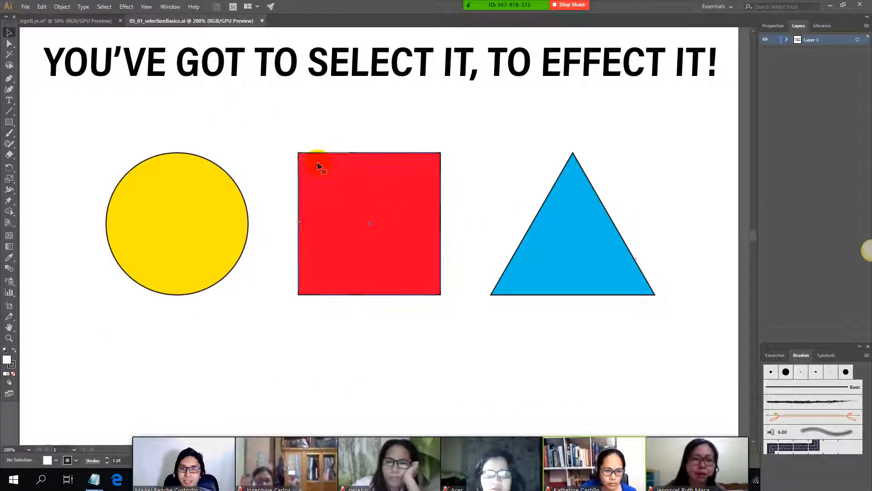
{"action": "left_click", "coordinate": [317, 166]}
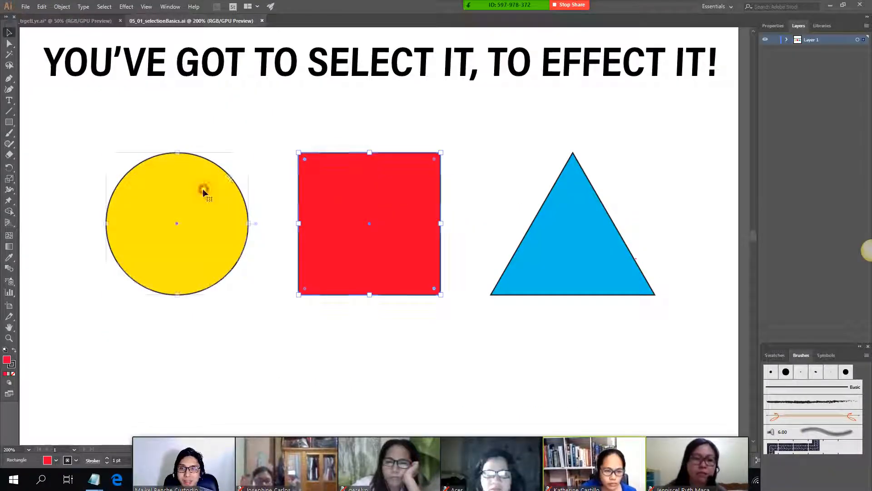
{"action": "left_click", "coordinate": [202, 189]}
{"action": "left_click", "coordinate": [447, 197]}
{"action": "left_click", "coordinate": [413, 196]}
{"action": "left_click", "coordinate": [579, 236]}
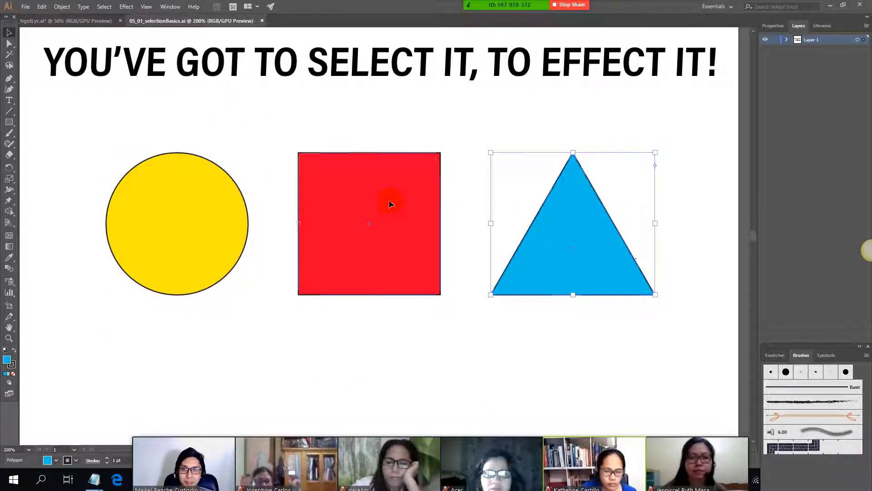
Step: Check the notes on moving shapes, and resize the yellow circle into a slightly narrower ellipse using its corner handle
{"action": "key", "text": "alt+Tab"}
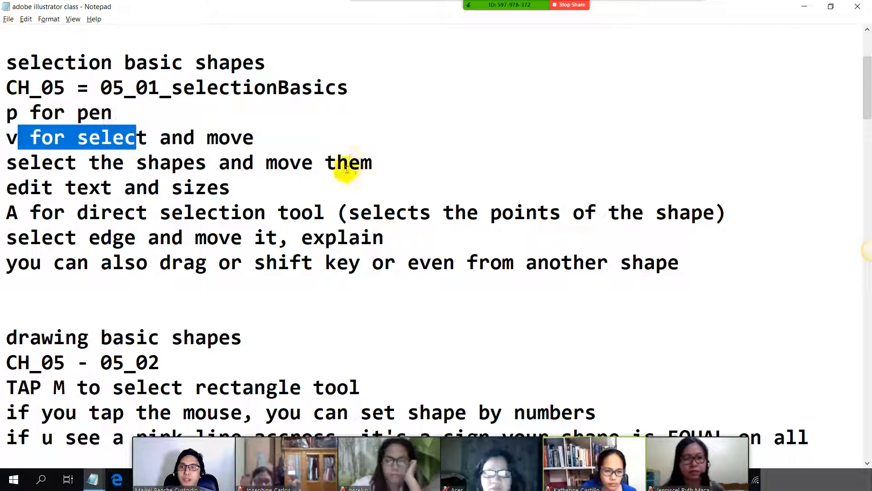
{"action": "key", "text": "alt+Tab"}
{"action": "left_click", "coordinate": [321, 171]}
{"action": "left_click", "coordinate": [175, 190]}
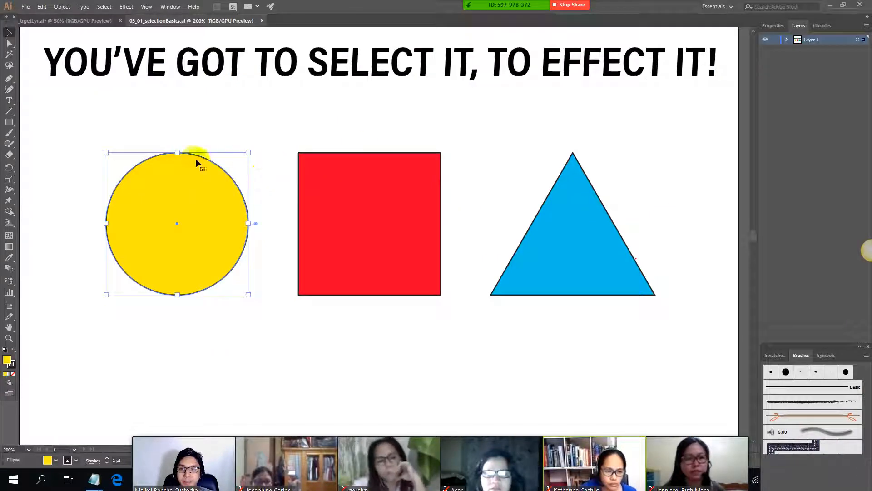
{"action": "left_click_drag", "start_coordinate": [249, 154], "coordinate": [263, 127]}
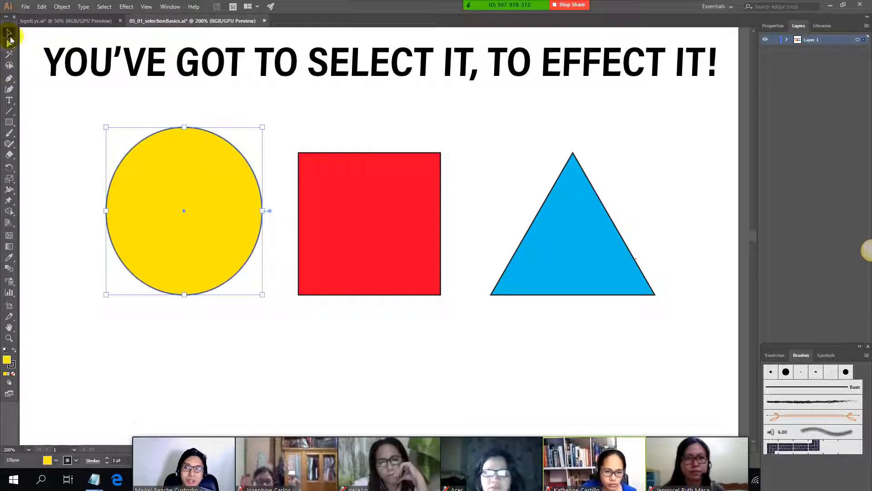
{"action": "left_click_drag", "start_coordinate": [274, 127], "coordinate": [242, 147]}
Step: Pull the yellow ellipse's right anchor point inward with the Direct Selection tool to form a crescent
{"action": "left_click", "coordinate": [9, 43]}
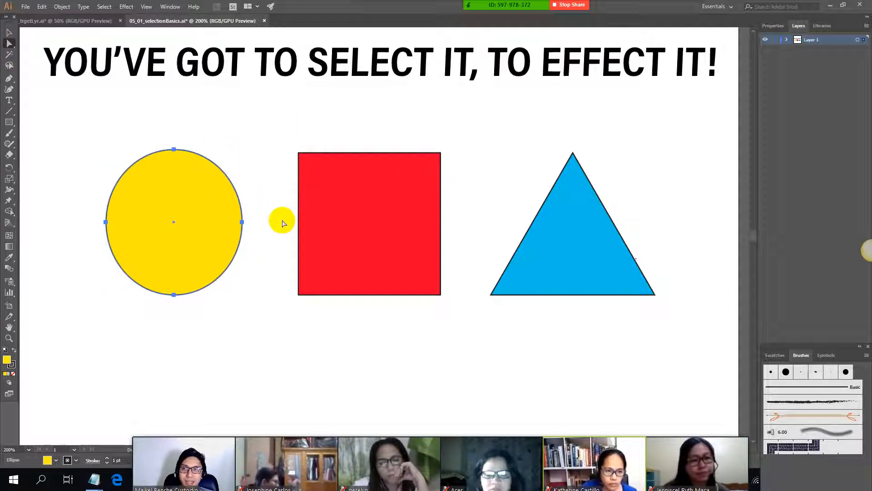
{"action": "left_click_drag", "start_coordinate": [242, 223], "coordinate": [148, 223]}
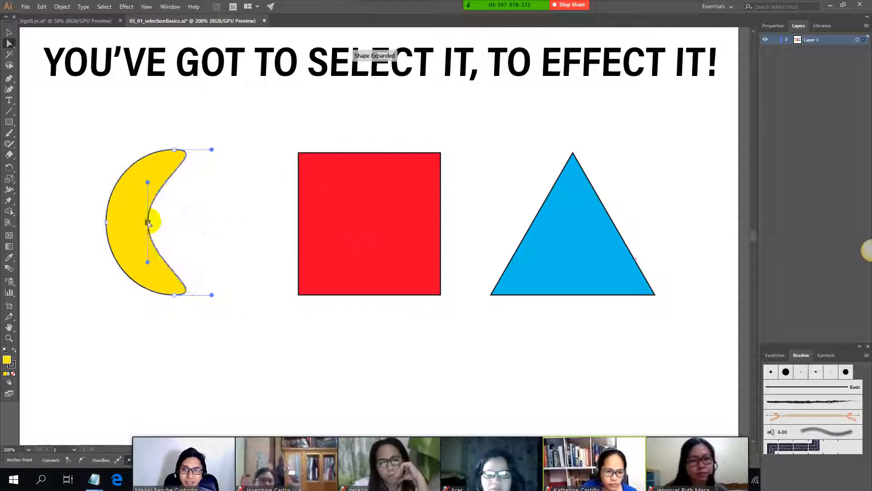
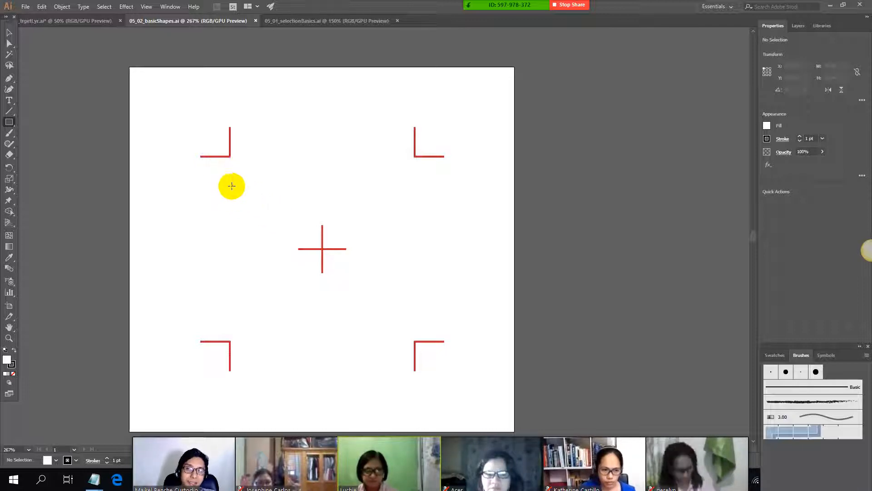
Step: Draw a rectangle about 54 mm by 31 mm around the artboard's center mark
{"action": "left_click_drag", "start_coordinate": [231, 188], "coordinate": [414, 294]}
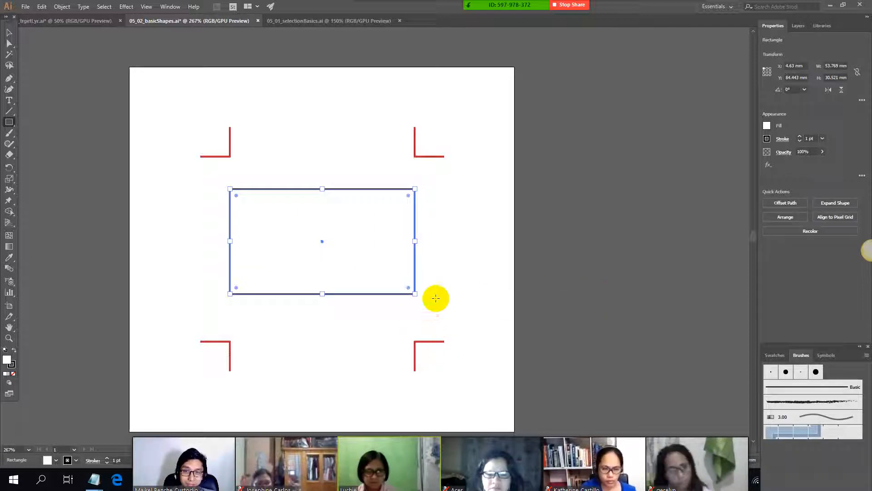
{"action": "left_click", "coordinate": [427, 205]}
{"action": "left_click", "coordinate": [454, 254]}
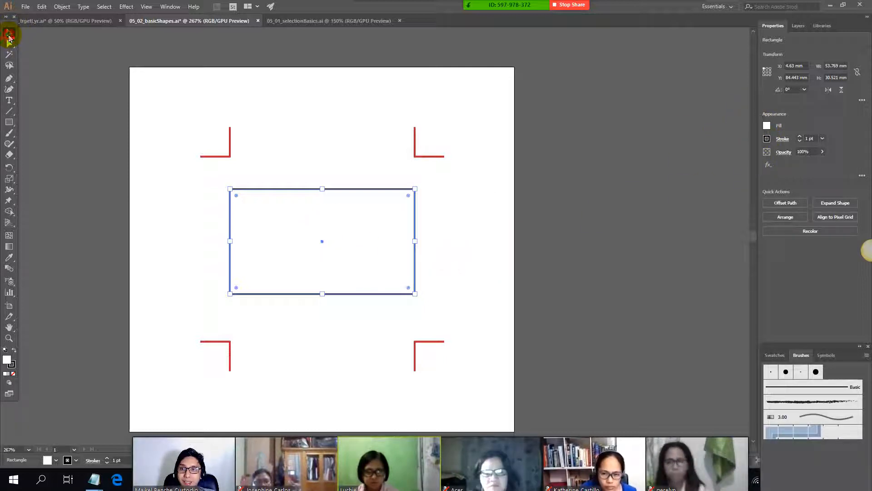
Step: Move the rectangle up and to the right with the Selection tool, and delete it from the artboard
{"action": "left_click", "coordinate": [9, 33]}
{"action": "left_click", "coordinate": [400, 125]}
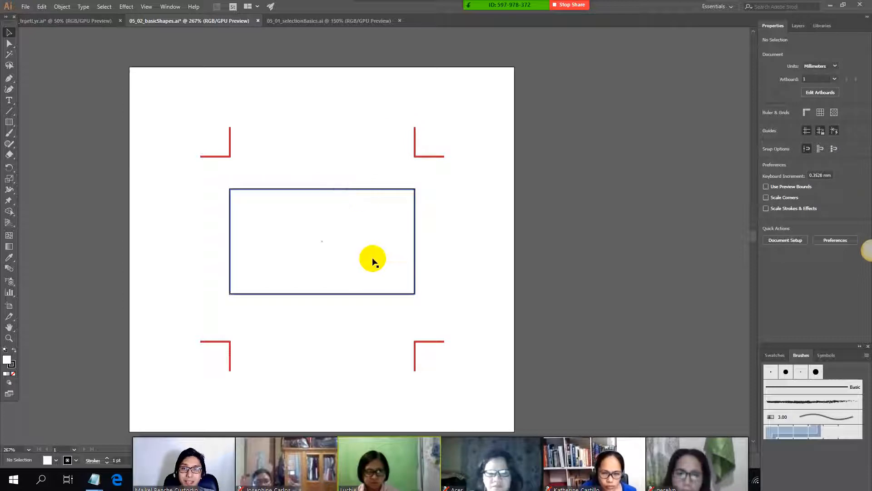
{"action": "left_click", "coordinate": [400, 244]}
{"action": "left_click_drag", "start_coordinate": [400, 243], "coordinate": [429, 211]}
{"action": "left_click", "coordinate": [489, 233]}
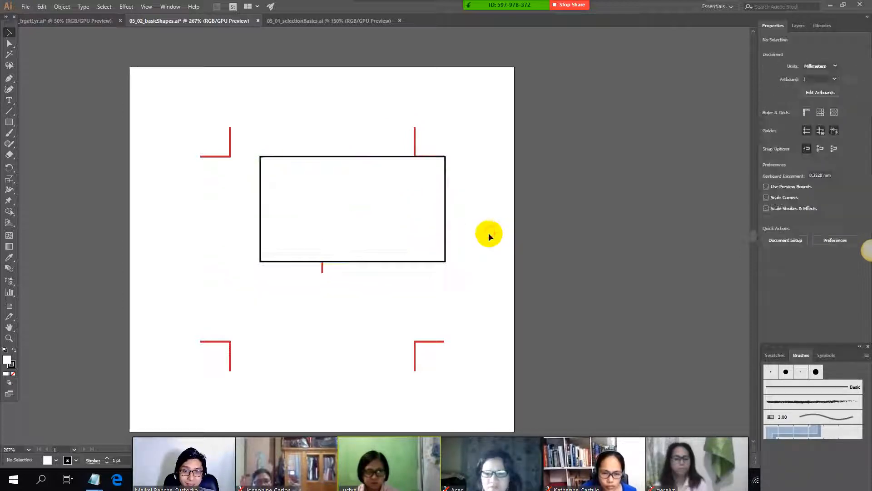
{"action": "left_click", "coordinate": [348, 211]}
{"action": "key", "text": "Delete"}
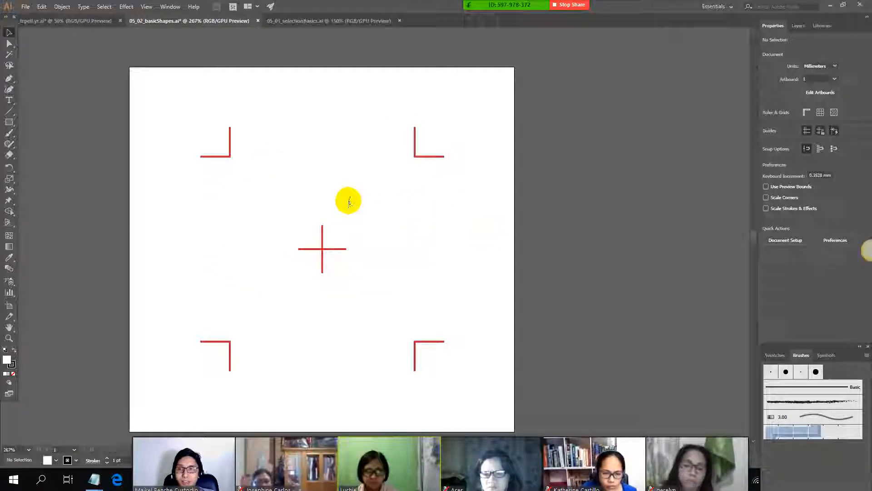
Step: Check the note on setting shapes by numbers, and draw a tiny square about 0.76 mm wide between the upper corner marks
{"action": "key", "text": "alt+Tab"}
{"action": "left_click_drag", "start_coordinate": [7, 188], "coordinate": [511, 187]}
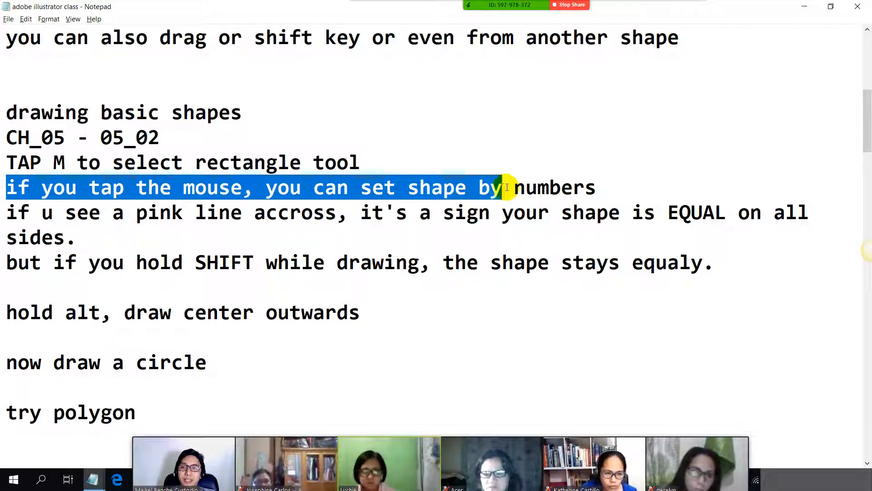
{"action": "key", "text": "alt+Tab"}
{"action": "left_click", "coordinate": [8, 123]}
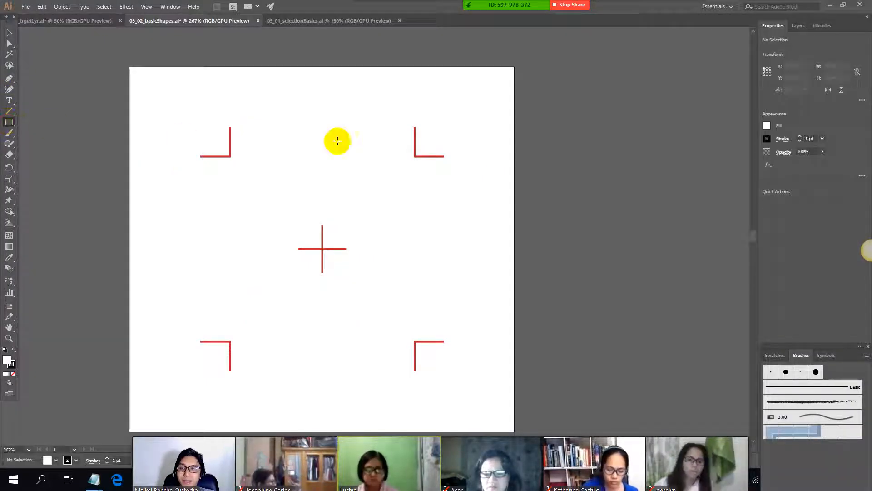
{"action": "left_click_drag", "start_coordinate": [327, 156], "coordinate": [331, 159]}
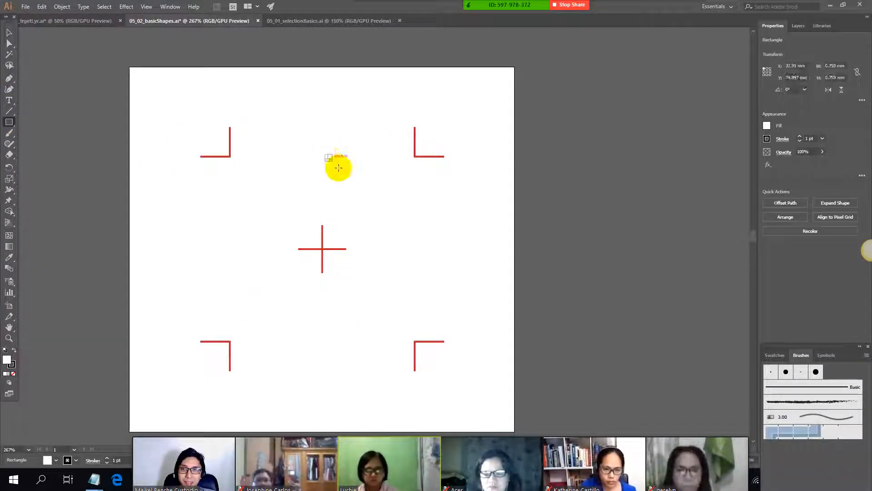
Step: Open the numeric Rectangle dialog and highlight its height and width values
{"action": "left_click", "coordinate": [388, 195]}
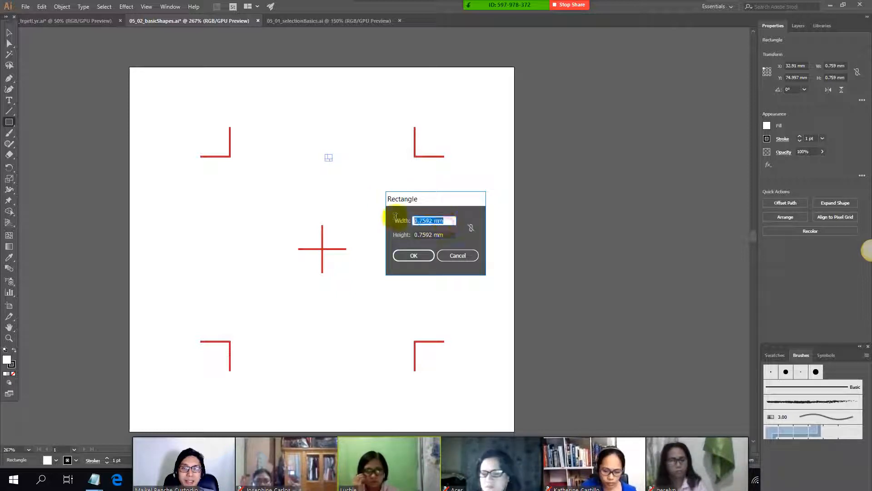
{"action": "left_click_drag", "start_coordinate": [450, 236], "coordinate": [366, 237]}
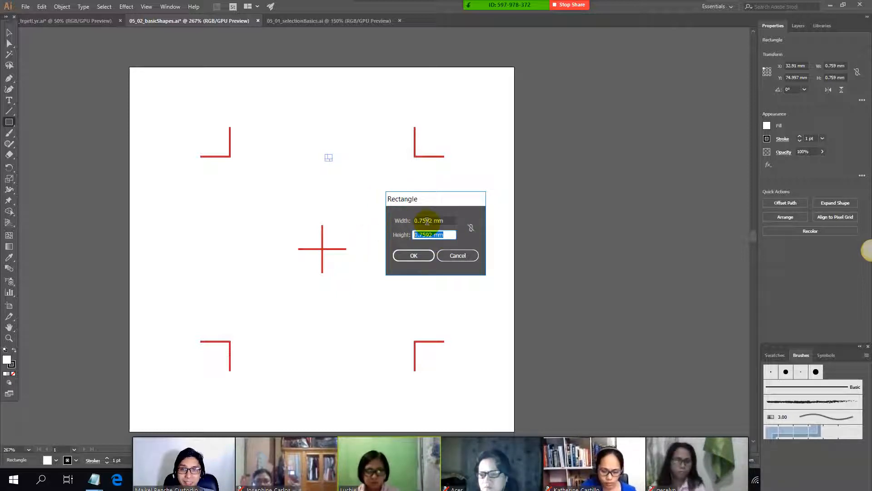
{"action": "left_click_drag", "start_coordinate": [444, 221], "coordinate": [404, 219]}
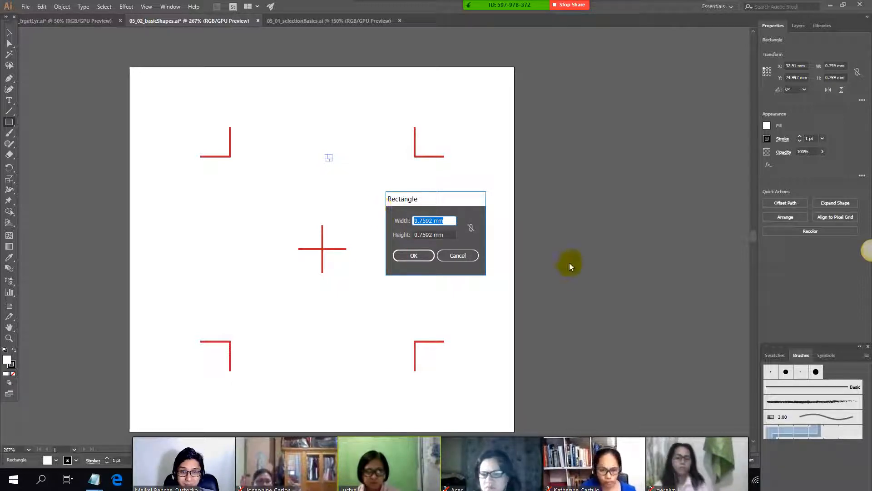
Step: Check the pink-line note, draw a near-square rectangle about 25.5 by 26.4 mm over the center mark, and dismiss the size dialog
{"action": "key", "text": "alt+Tab"}
{"action": "left_click_drag", "start_coordinate": [6, 212], "coordinate": [326, 213]}
{"action": "key", "text": "alt+Tab"}
{"action": "left_click_drag", "start_coordinate": [236, 209], "coordinate": [325, 299]}
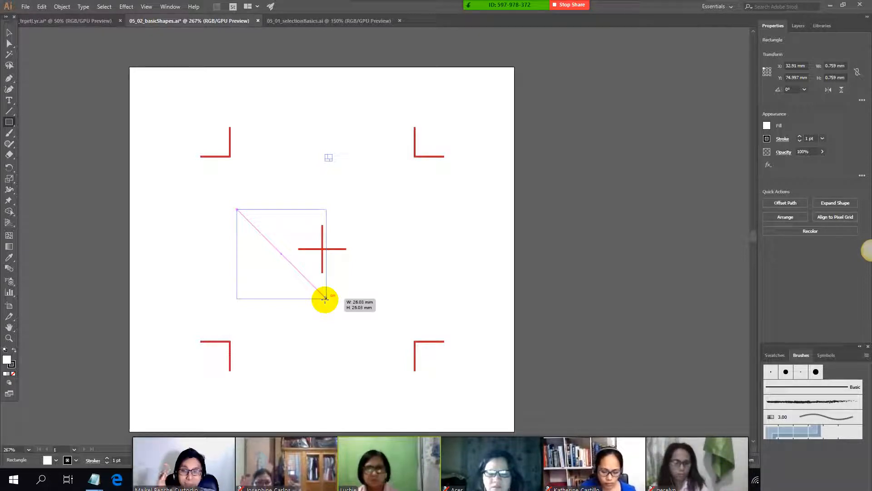
{"action": "left_click_drag", "start_coordinate": [324, 298], "coordinate": [324, 300]}
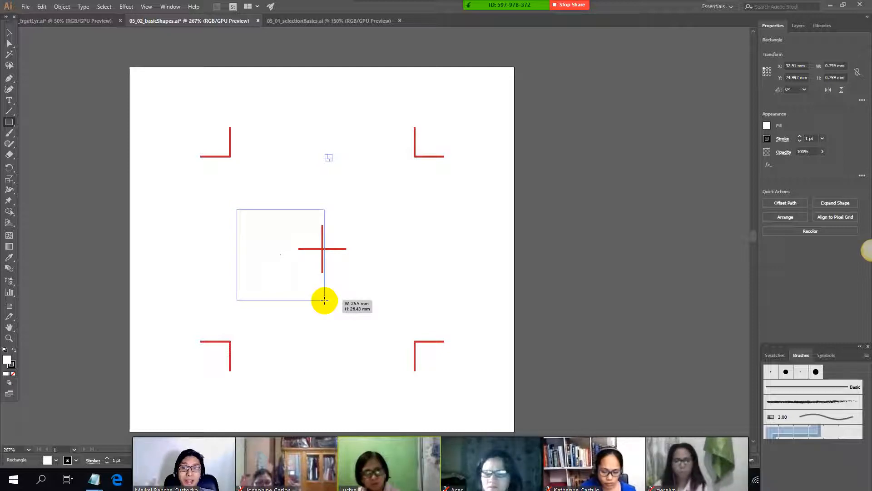
{"action": "left_click_drag", "start_coordinate": [324, 299], "coordinate": [325, 300]}
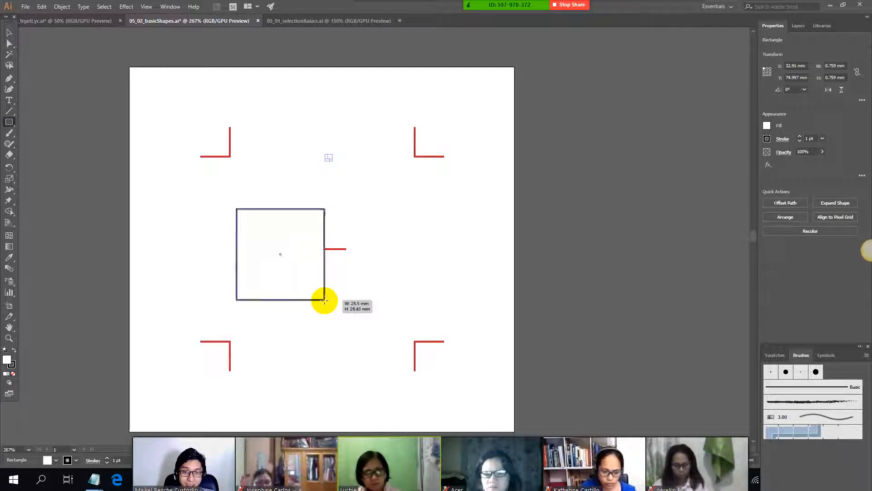
{"action": "left_click", "coordinate": [288, 236]}
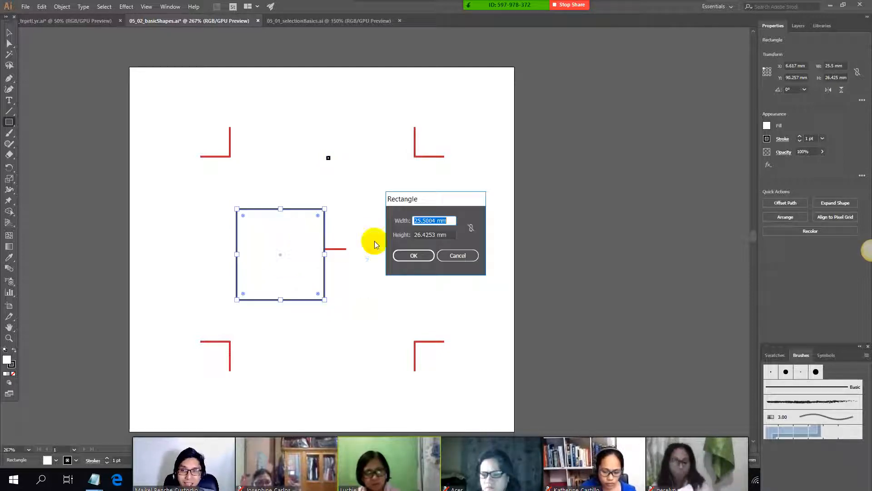
{"action": "left_click", "coordinate": [461, 257]}
Step: Review the notes on the pink line marking equal sides and on holding Shift while drawing
{"action": "key", "text": "alt+Tab"}
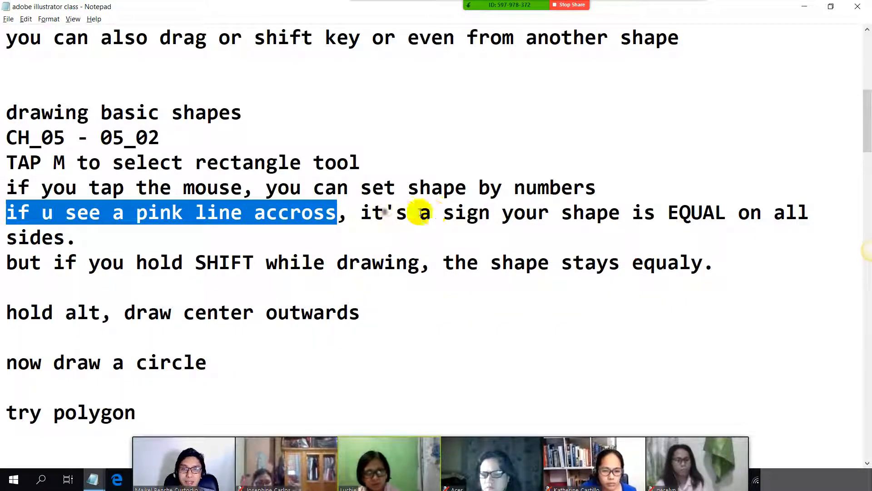
{"action": "left_click_drag", "start_coordinate": [392, 213], "coordinate": [639, 212]}
{"action": "left_click_drag", "start_coordinate": [6, 263], "coordinate": [384, 264]}
{"action": "left_click", "coordinate": [262, 267]}
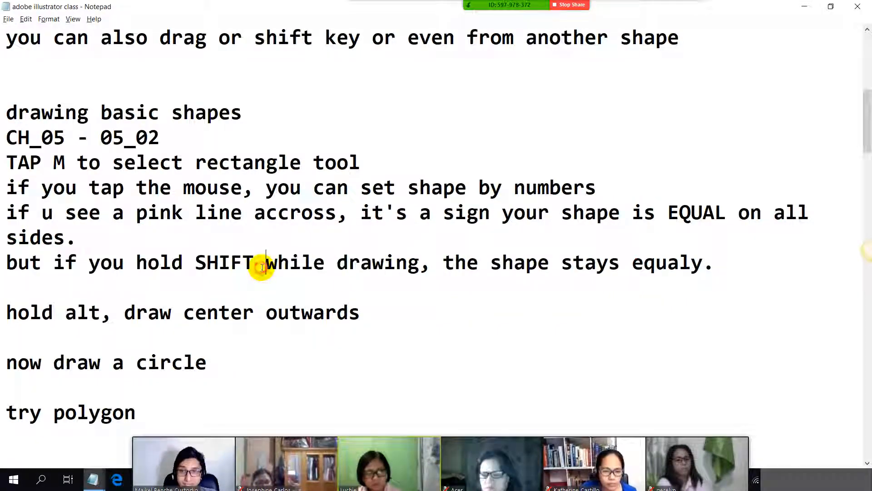
{"action": "key", "text": "alt+Tab"}
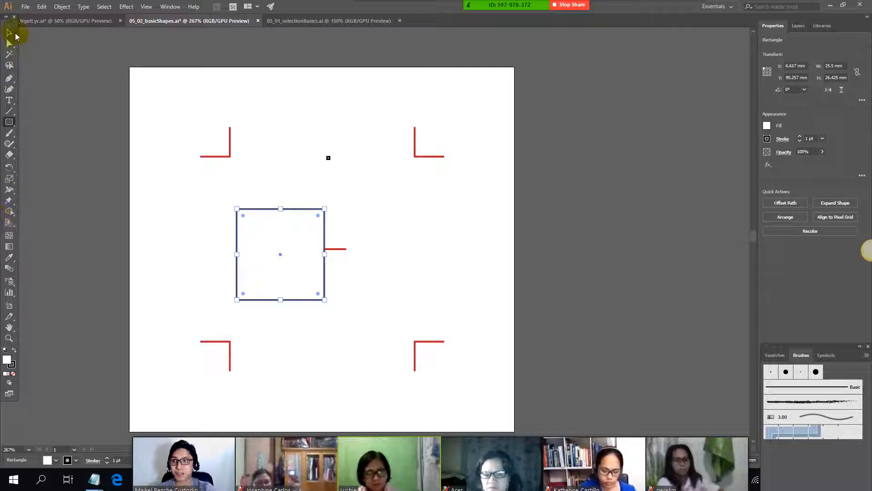
Step: Delete the near-square rectangle, and draw a constrained square about 54 mm wide spanning the four corner marks
{"action": "left_click", "coordinate": [287, 238]}
{"action": "key", "text": "Delete"}
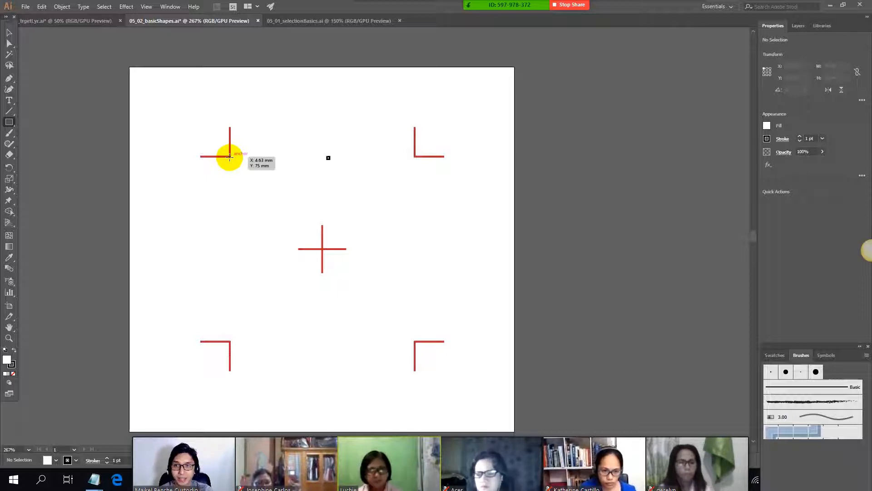
{"action": "left_click_drag", "start_coordinate": [230, 157], "coordinate": [414, 252]}
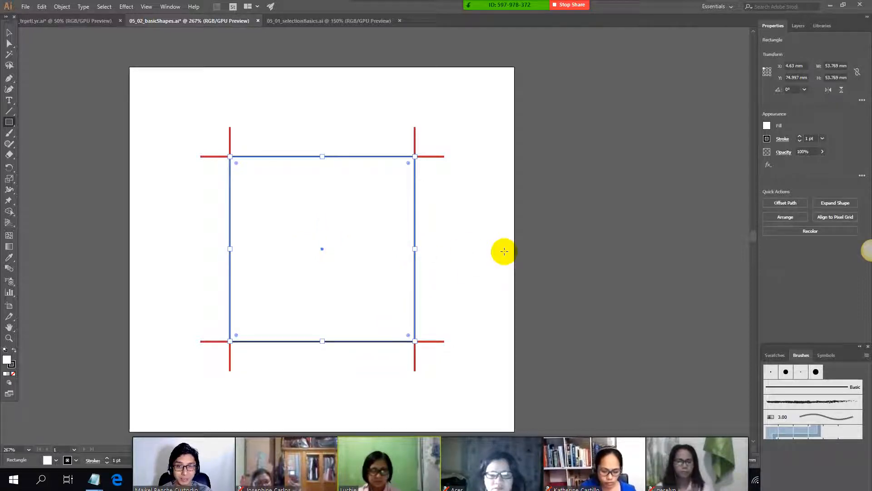
{"action": "left_click", "coordinate": [370, 225]}
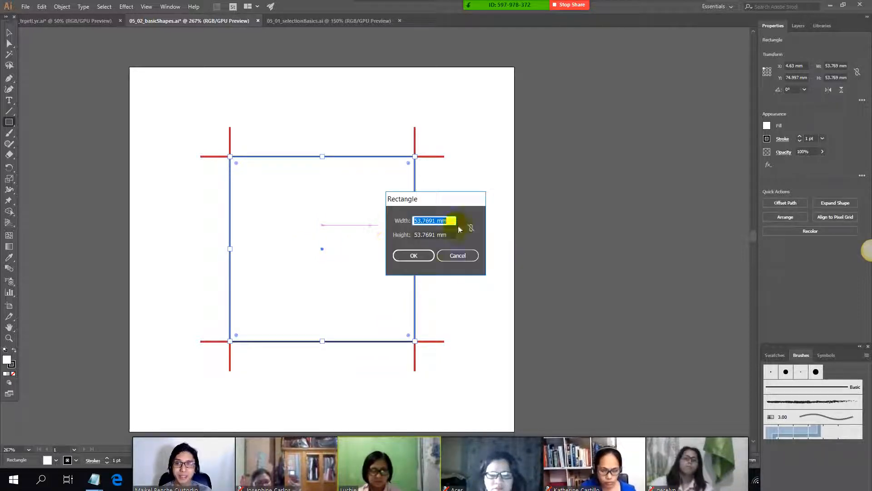
{"action": "left_click", "coordinate": [465, 256]}
Step: Try drawing another rectangle beside the large square, and undo both shapes
{"action": "left_click_drag", "start_coordinate": [493, 199], "coordinate": [438, 242]}
{"action": "key", "text": "ctrl+z"}
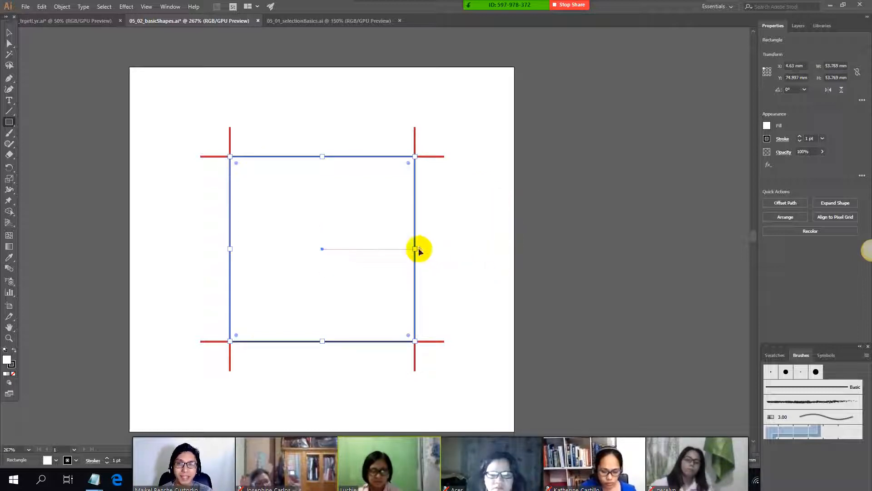
{"action": "key", "text": "ctrl+z"}
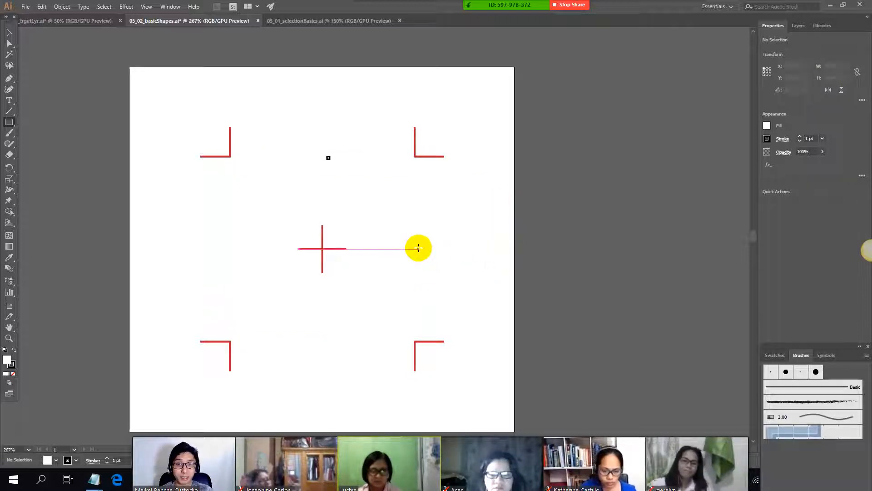
Step: Review the notes on setting sizes by numbers, the pink line, Shift-drawing, and drawing from the center outwards with Alt
{"action": "key", "text": "alt+Tab"}
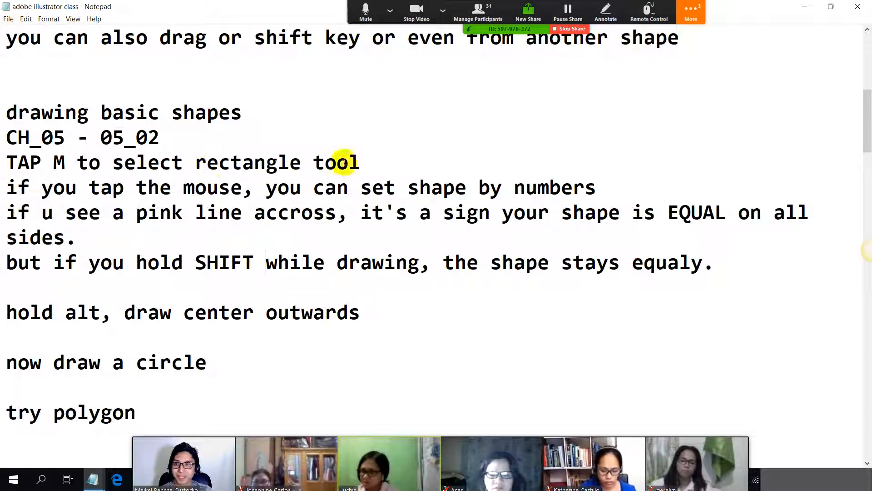
{"action": "left_click", "coordinate": [134, 187]}
{"action": "left_click_drag", "start_coordinate": [64, 212], "coordinate": [356, 213]}
{"action": "left_click_drag", "start_coordinate": [5, 262], "coordinate": [335, 262]}
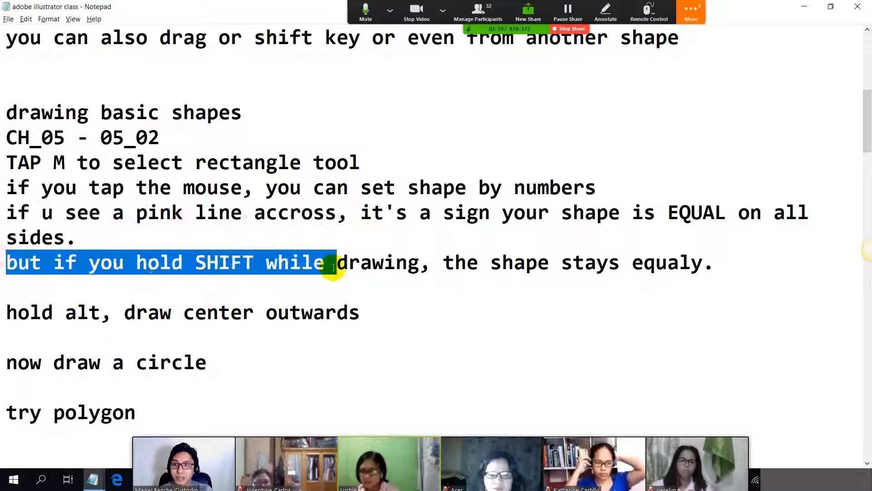
{"action": "scroll", "coordinate": [30, 125], "scroll_direction": "down", "scroll_amount": 1}
{"action": "left_click_drag", "start_coordinate": [6, 237], "coordinate": [300, 237]}
{"action": "key", "text": "alt+Tab"}
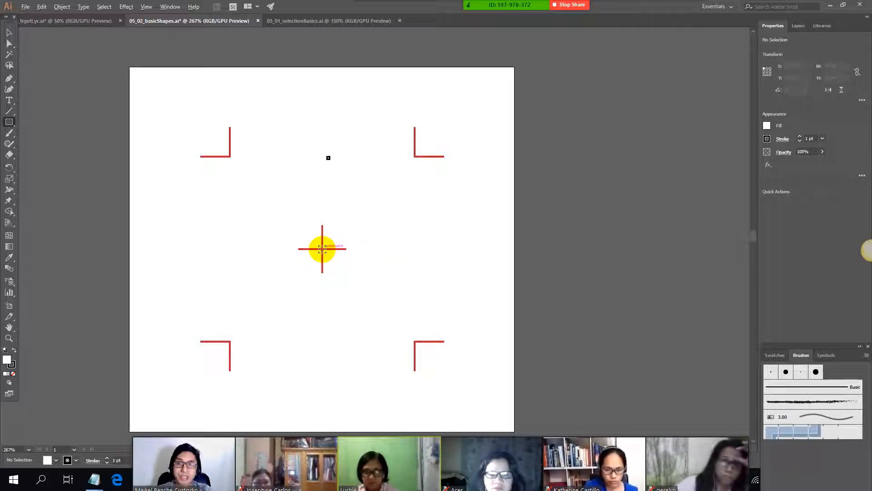
Step: Draw nested rectangles around the center mark and one about 36 by 18 mm near the artboard's upper edge, from the center outwards
{"action": "left_click_drag", "start_coordinate": [322, 249], "coordinate": [408, 187]}
{"action": "mouse_move", "coordinate": [352, 217]}
{"action": "left_mouse_down"}
{"action": "mouse_move", "coordinate": [356, 233]}
{"action": "mouse_move", "coordinate": [269, 273]}
{"action": "left_mouse_up"}
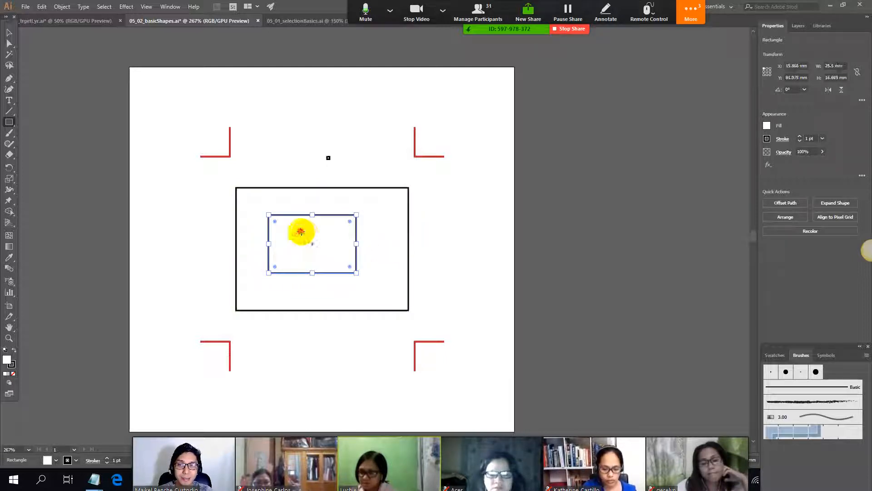
{"action": "left_click_drag", "start_coordinate": [299, 231], "coordinate": [369, 264]}
{"action": "key", "text": "ctrl+z"}
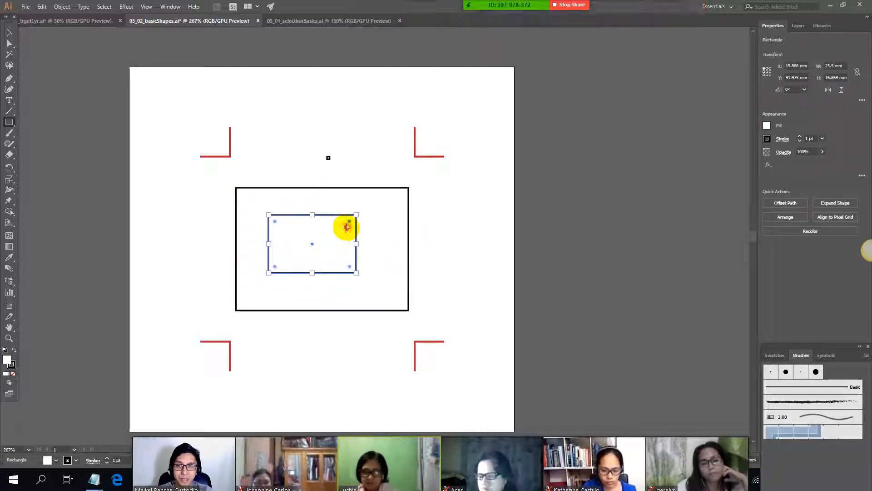
{"action": "mouse_move", "coordinate": [347, 227]}
{"action": "left_mouse_down"}
{"action": "mouse_move", "coordinate": [284, 260]}
{"action": "mouse_move", "coordinate": [337, 252]}
{"action": "left_mouse_up"}
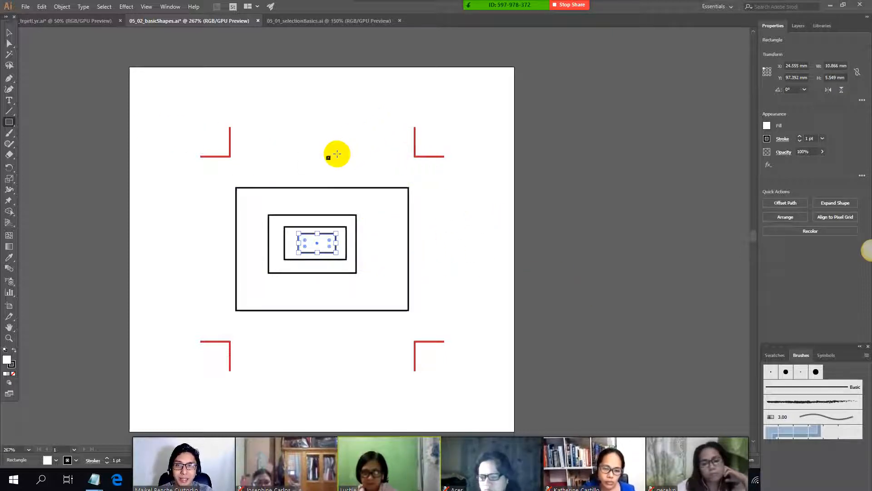
{"action": "left_click_drag", "start_coordinate": [370, 116], "coordinate": [432, 148]}
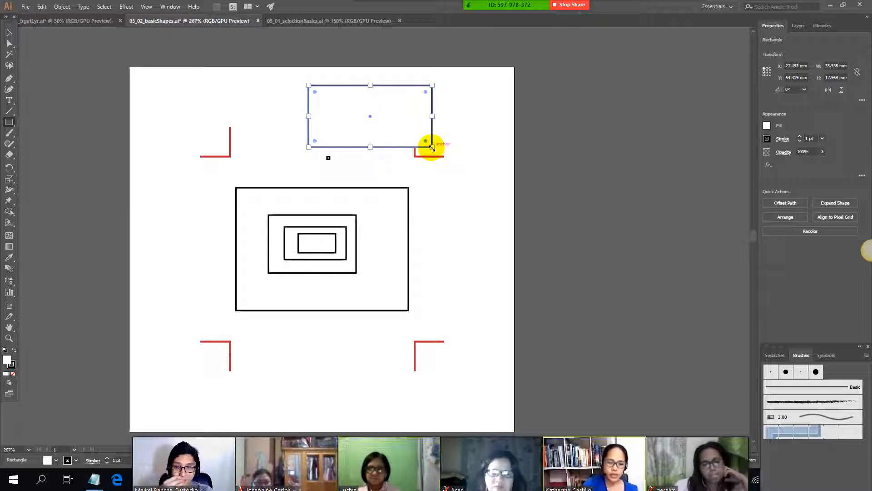
Step: Check the note on drawing a circle, and undo all the rectangles drawn from the center outwards
{"action": "key", "text": "alt+Tab"}
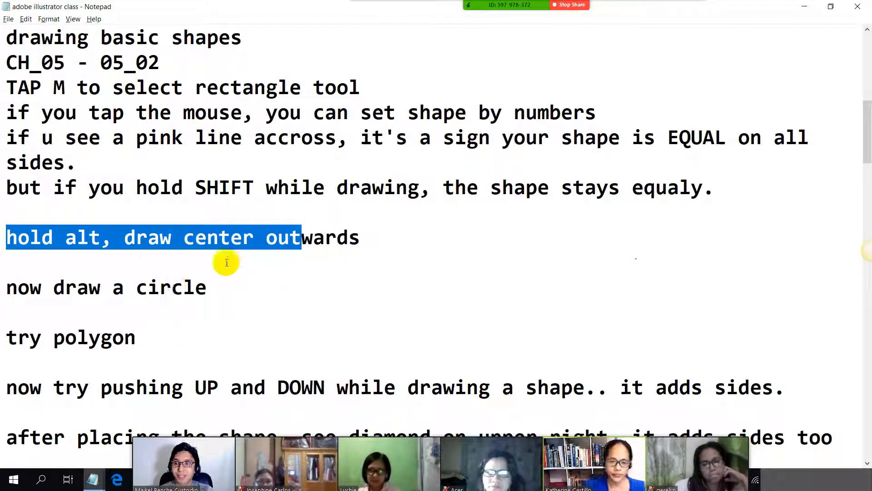
{"action": "left_click_drag", "start_coordinate": [207, 293], "coordinate": [2, 292]}
{"action": "key", "text": "alt+Tab"}
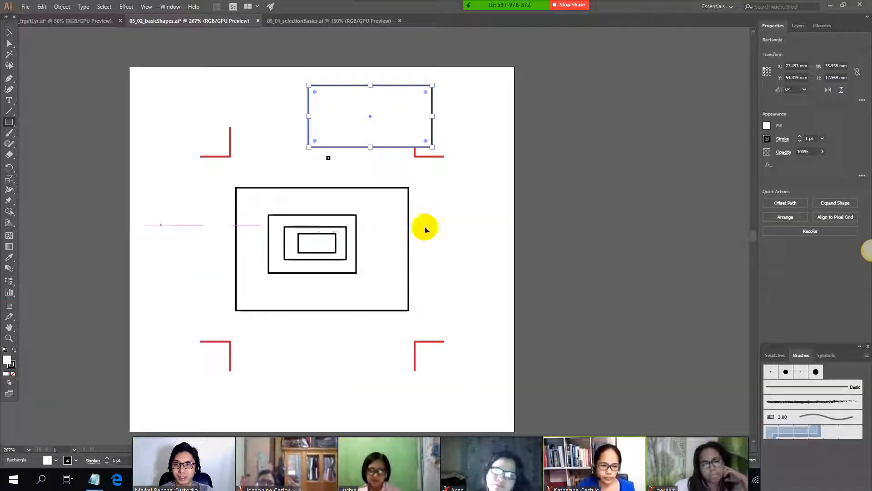
{"action": "key", "text": "ctrl+z"}
{"action": "key", "text": "ctrl+z"}
{"action": "key", "text": "ctrl+z"}
{"action": "key", "text": "ctrl+z"}
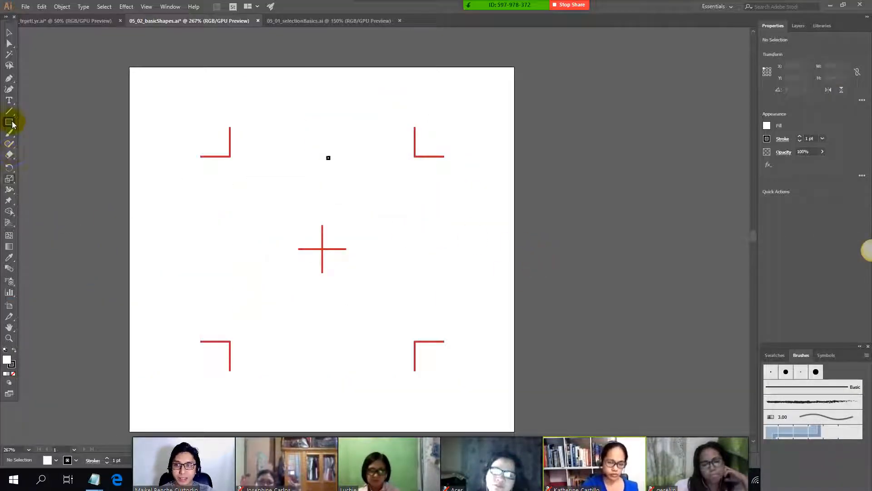
Step: Draw an ellipse about 38 by 34 mm near the center mark, another above it from the center outwards, and a circle about 41 mm wide
{"action": "left_click", "coordinate": [13, 125]}
{"action": "left_click", "coordinate": [9, 127]}
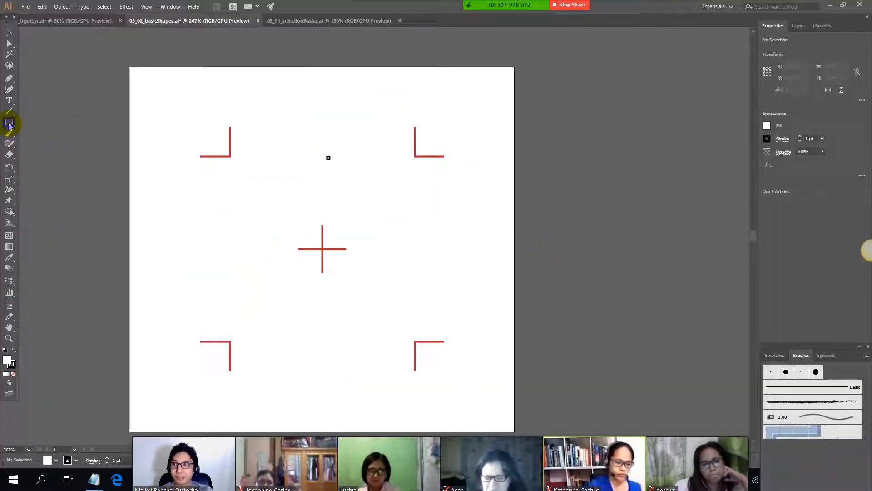
{"action": "left_click", "coordinate": [10, 126]}
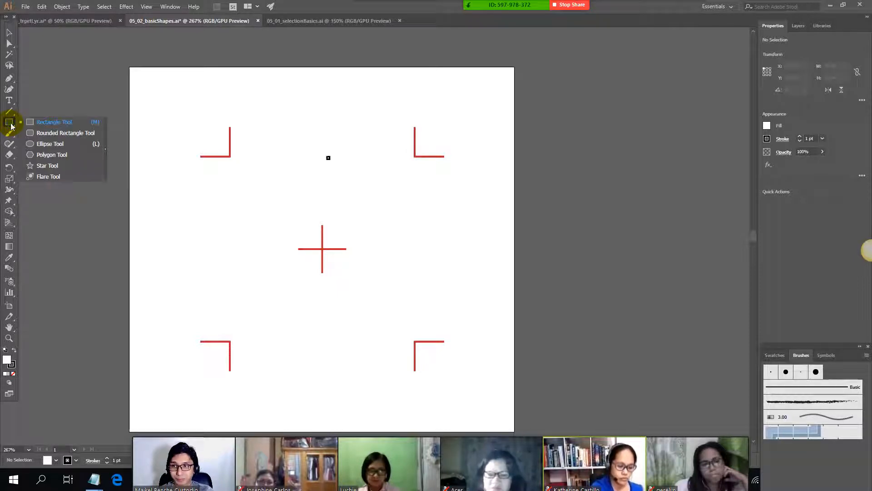
{"action": "left_click", "coordinate": [61, 144]}
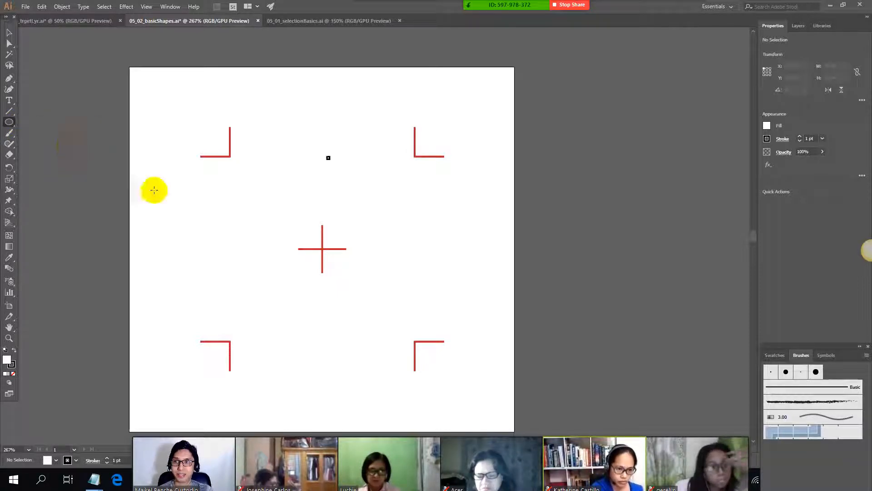
{"action": "left_click_drag", "start_coordinate": [272, 199], "coordinate": [405, 314]}
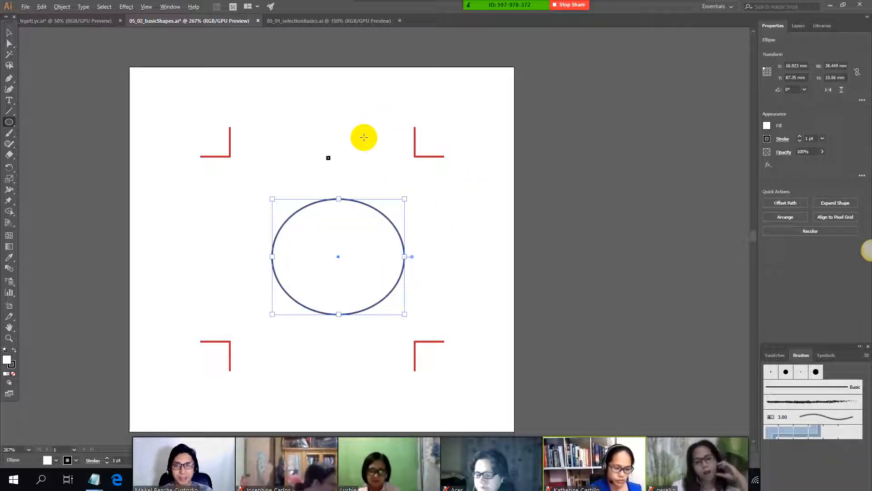
{"action": "left_click_drag", "start_coordinate": [362, 136], "coordinate": [296, 189]}
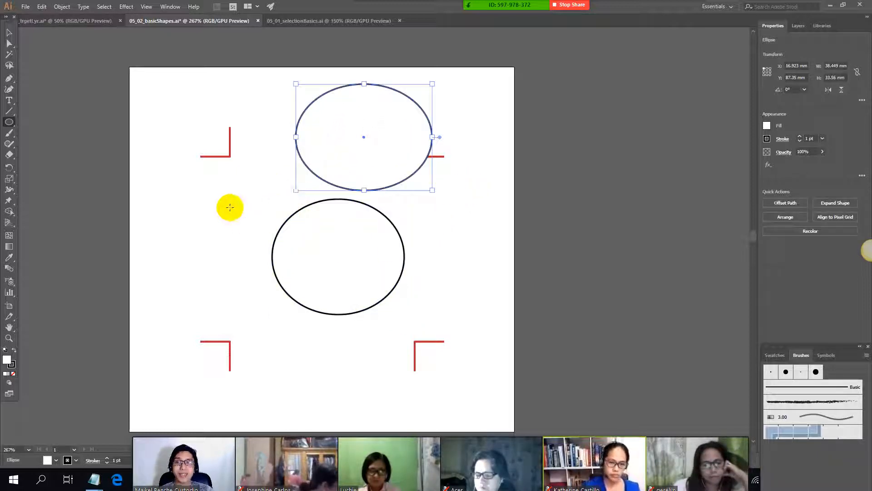
{"action": "left_click_drag", "start_coordinate": [202, 199], "coordinate": [279, 341]}
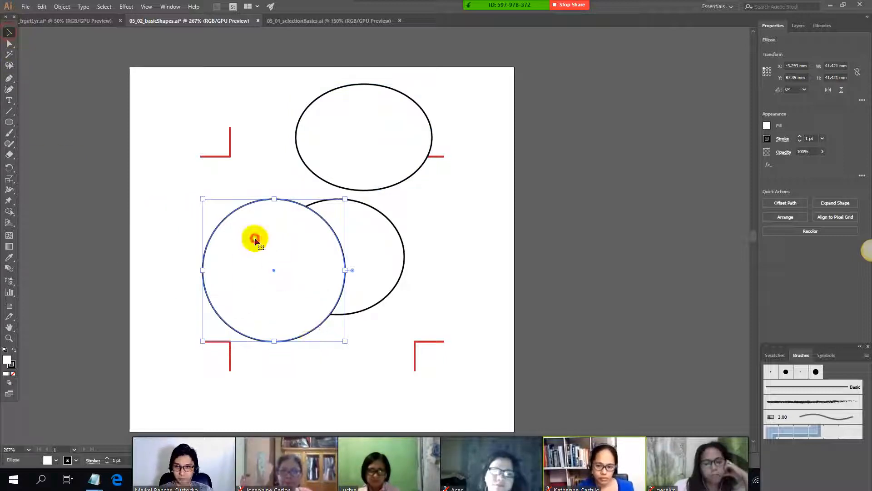
Step: Delete the circle and both ellipses from the artboard
{"action": "key", "text": "Delete"}
{"action": "left_click", "coordinate": [372, 239]}
{"action": "key", "text": "Delete"}
{"action": "left_click", "coordinate": [345, 115]}
{"action": "key", "text": "Delete"}
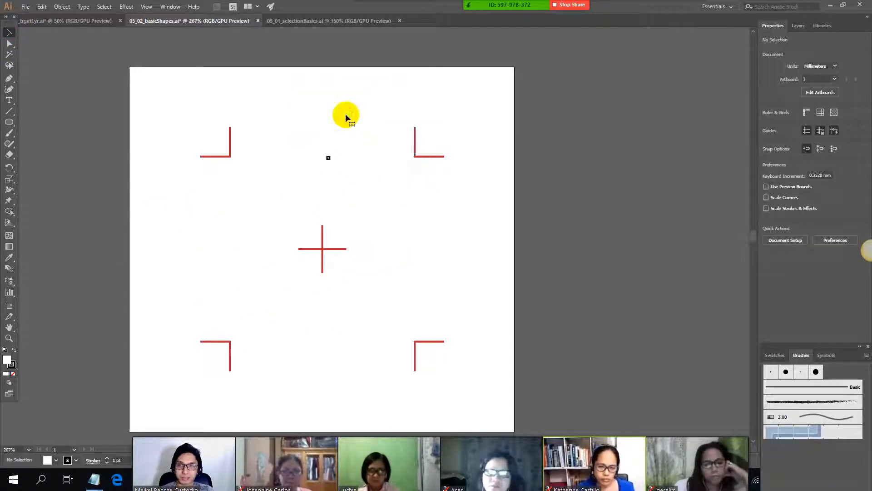
Step: Check the class note on trying the polygon
{"action": "key", "text": "alt+Tab"}
{"action": "left_click_drag", "start_coordinate": [202, 338], "coordinate": [6, 338]}
{"action": "key", "text": "alt+Tab"}
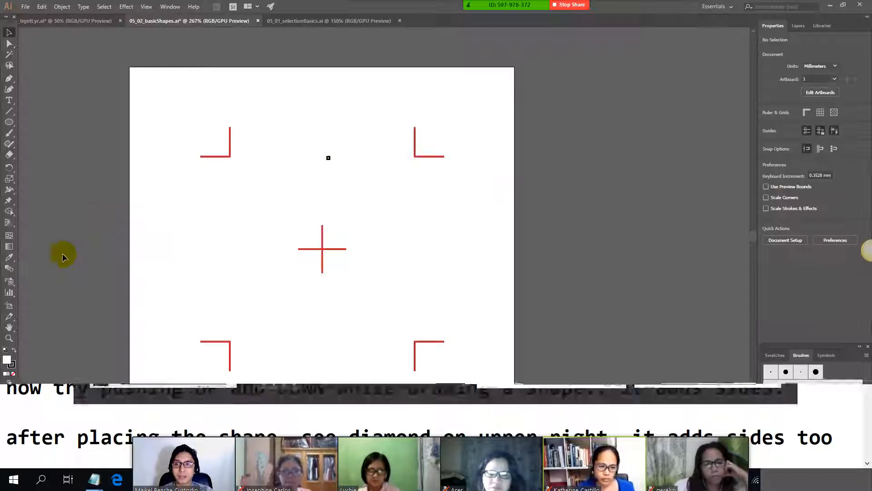
Step: Try drawing a hexagon about 63 by 69 mm with the Polygon tool, and undo it
{"action": "left_click", "coordinate": [9, 122]}
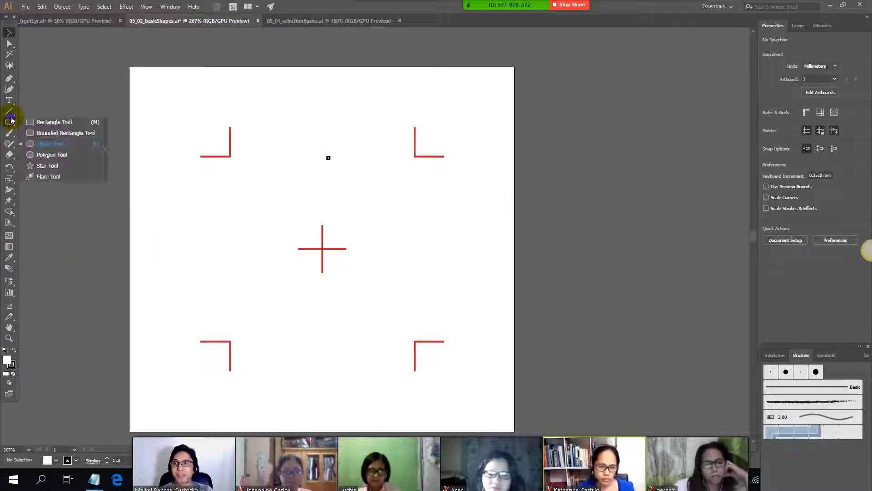
{"action": "left_click", "coordinate": [85, 155]}
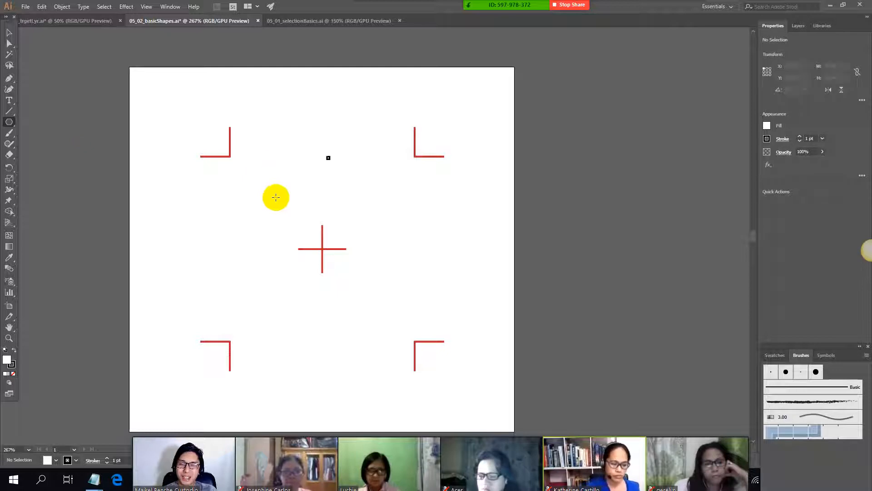
{"action": "left_click_drag", "start_coordinate": [272, 205], "coordinate": [380, 250]}
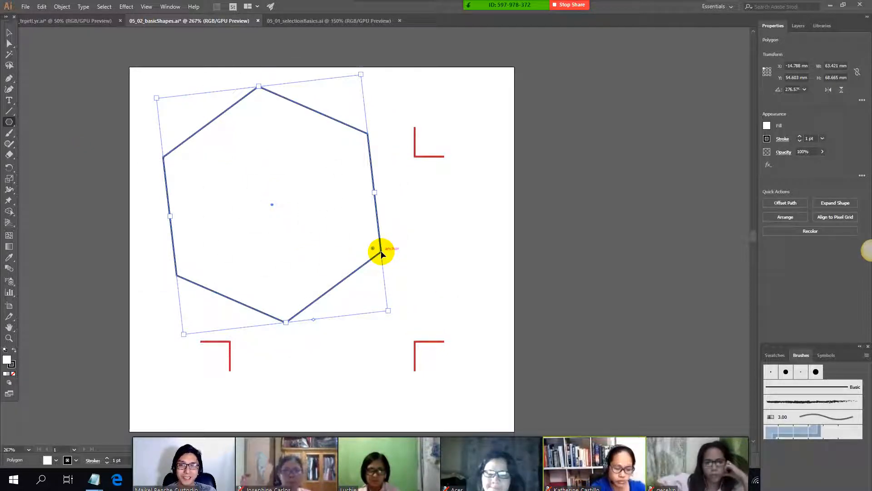
{"action": "key", "text": "ctrl+z"}
Step: Draw a polygon around the center mark, adding and removing sides while drawing to end as an octagon about 70 mm wide, and delete it
{"action": "left_click_drag", "start_coordinate": [286, 221], "coordinate": [394, 284]}
{"action": "key", "text": "Up"}
{"action": "key", "text": "Up"}
{"action": "key", "text": "Up"}
{"action": "key", "text": "Up"}
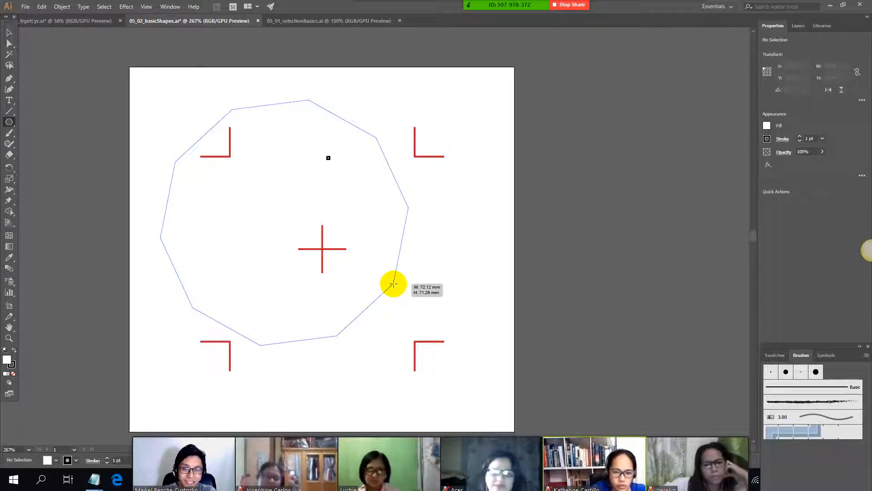
{"action": "left_click_drag", "start_coordinate": [394, 284], "coordinate": [393, 284]}
{"action": "key", "text": "Up"}
{"action": "key", "text": "Up"}
{"action": "key", "text": "Up"}
{"action": "key", "text": "Up"}
{"action": "key", "text": "Up"}
{"action": "key", "text": "Up"}
{"action": "key", "text": "Up"}
{"action": "key", "text": "Up"}
{"action": "key", "text": "Up"}
{"action": "key", "text": "Up"}
{"action": "key", "text": "Up"}
{"action": "key", "text": "Up"}
{"action": "key", "text": "Up"}
{"action": "key", "text": "Up"}
{"action": "key", "text": "Down"}
{"action": "key", "text": "Down"}
{"action": "key", "text": "Down"}
{"action": "key", "text": "Down"}
{"action": "key", "text": "Down"}
{"action": "key", "text": "Down"}
{"action": "key", "text": "Down"}
{"action": "key", "text": "Down"}
{"action": "key", "text": "Down"}
{"action": "key", "text": "Down"}
{"action": "key", "text": "Down"}
{"action": "key", "text": "Down"}
{"action": "key", "text": "Down"}
{"action": "key", "text": "Down"}
{"action": "key", "text": "Down"}
{"action": "key", "text": "Down"}
{"action": "key", "text": "Down"}
{"action": "key", "text": "Down"}
{"action": "key", "text": "Down"}
{"action": "key", "text": "Down"}
{"action": "key", "text": "Up"}
{"action": "key", "text": "Up"}
{"action": "key", "text": "Up"}
{"action": "key", "text": "Up"}
{"action": "key", "text": "Down"}
{"action": "key", "text": "Up"}
{"action": "key", "text": "Up"}
{"action": "key", "text": "Down"}
{"action": "key", "text": "Down"}
{"action": "key", "text": "Down"}
{"action": "key", "text": "Up"}
{"action": "key", "text": "Up"}
{"action": "key", "text": "Up"}
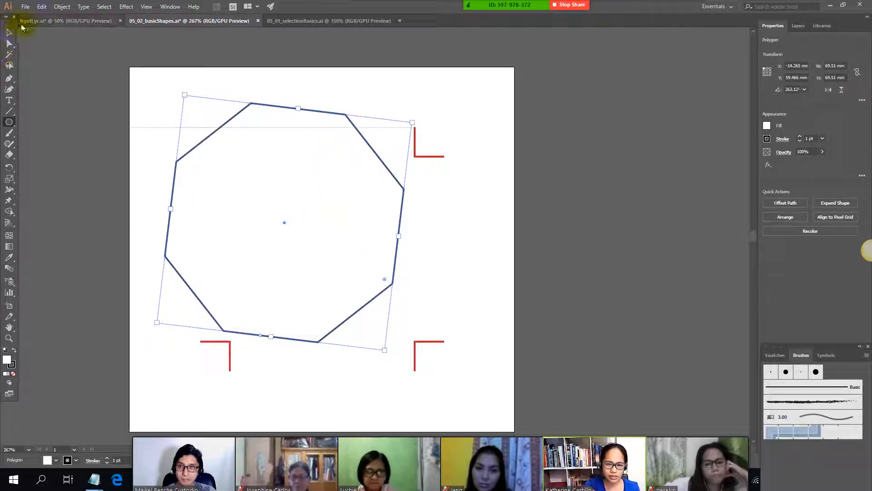
{"action": "left_click_drag", "start_coordinate": [245, 135], "coordinate": [290, 161]}
{"action": "key", "text": "Delete"}
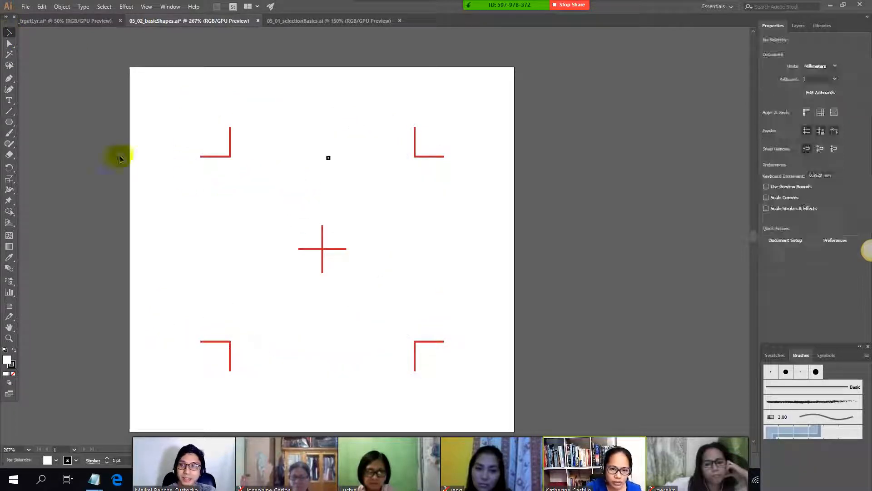
Step: Review the class note on adding sides with the diamond after placing a shape, keeping the Polygon tool active
{"action": "left_click", "coordinate": [12, 122]}
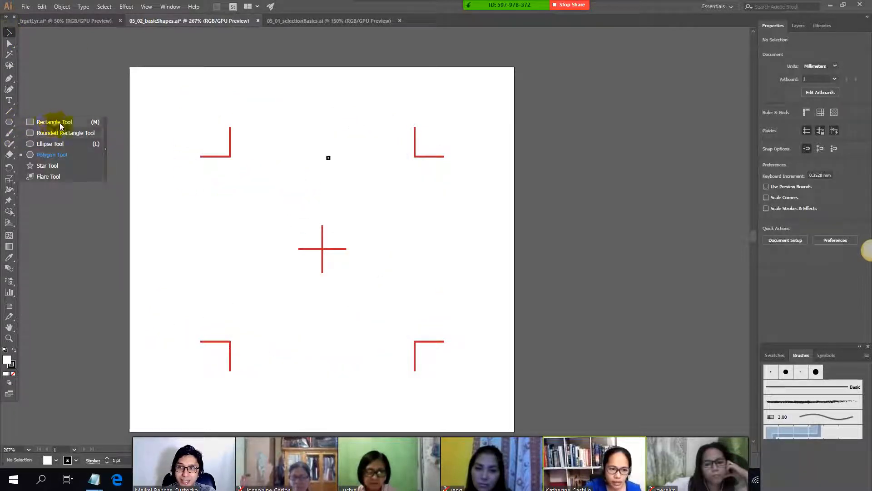
{"action": "left_click", "coordinate": [77, 157]}
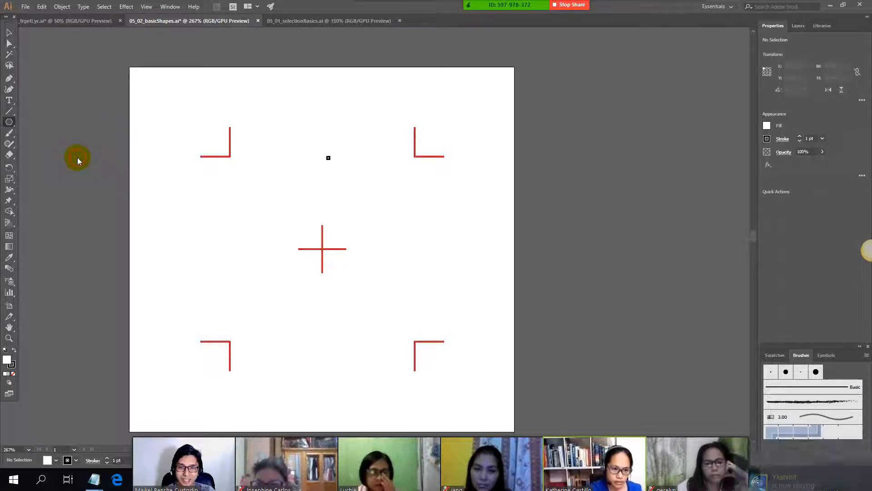
{"action": "key", "text": "alt+Tab"}
{"action": "scroll", "coordinate": [120, 243], "scroll_direction": "down", "scroll_amount": 1}
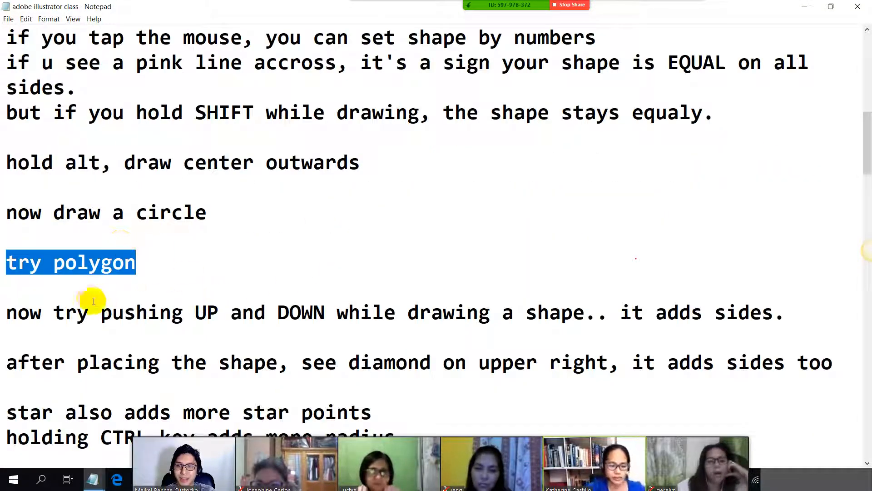
{"action": "scroll", "coordinate": [75, 296], "scroll_direction": "down", "scroll_amount": 1}
{"action": "left_click_drag", "start_coordinate": [82, 286], "coordinate": [477, 288]}
{"action": "key", "text": "alt+Tab"}
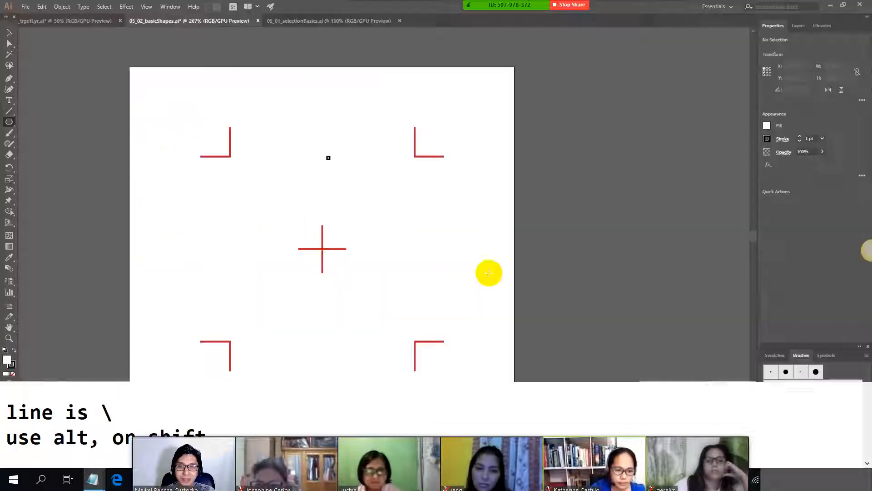
Step: Draw a smaller octagon beside the center mark, and delete it
{"action": "left_click_drag", "start_coordinate": [326, 237], "coordinate": [395, 298]}
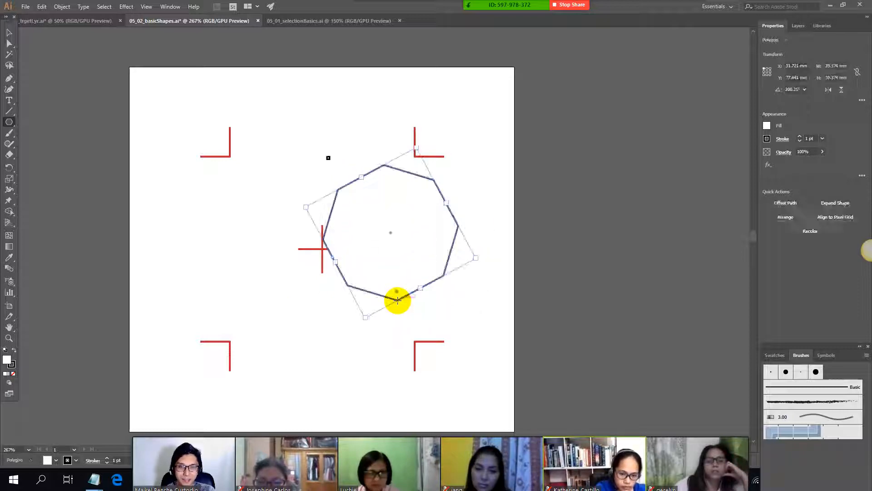
{"action": "key", "text": "Delete"}
Step: Check the class note on adding more star points
{"action": "key", "text": "alt+Tab"}
{"action": "scroll", "coordinate": [277, 273], "scroll_direction": "down", "scroll_amount": 1}
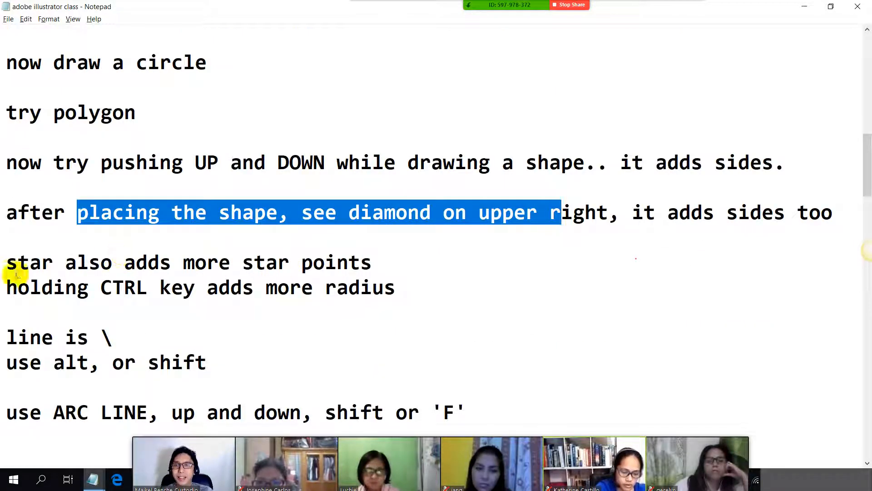
{"action": "left_click_drag", "start_coordinate": [6, 268], "coordinate": [389, 268]}
{"action": "key", "text": "alt+Tab"}
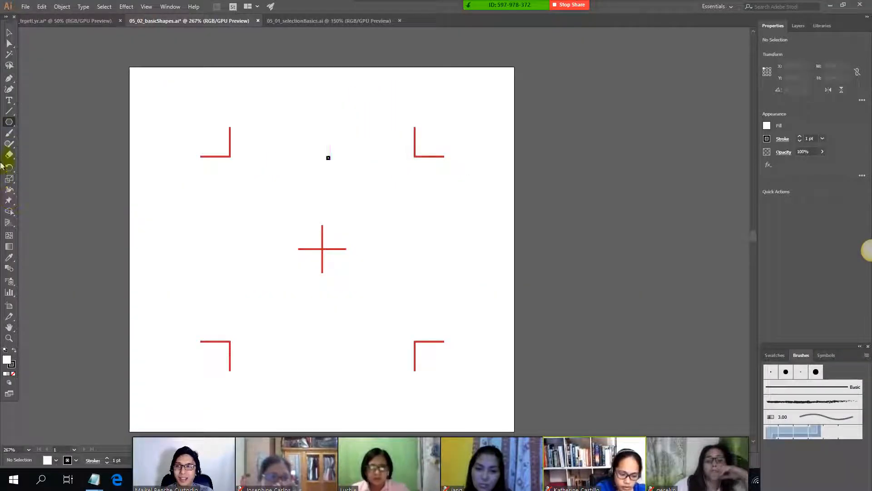
Step: Try drawing a star near the center mark with the Star tool, and undo it
{"action": "left_click", "coordinate": [9, 121]}
{"action": "left_click", "coordinate": [55, 166]}
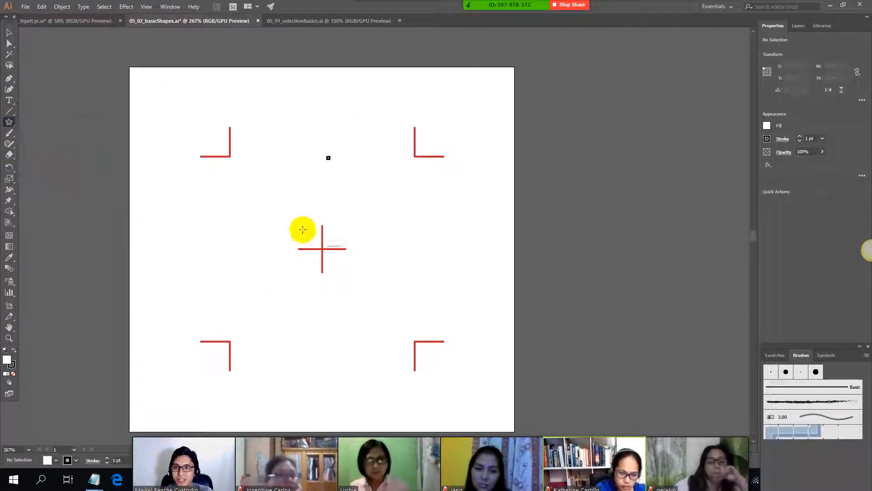
{"action": "left_click", "coordinate": [9, 122]}
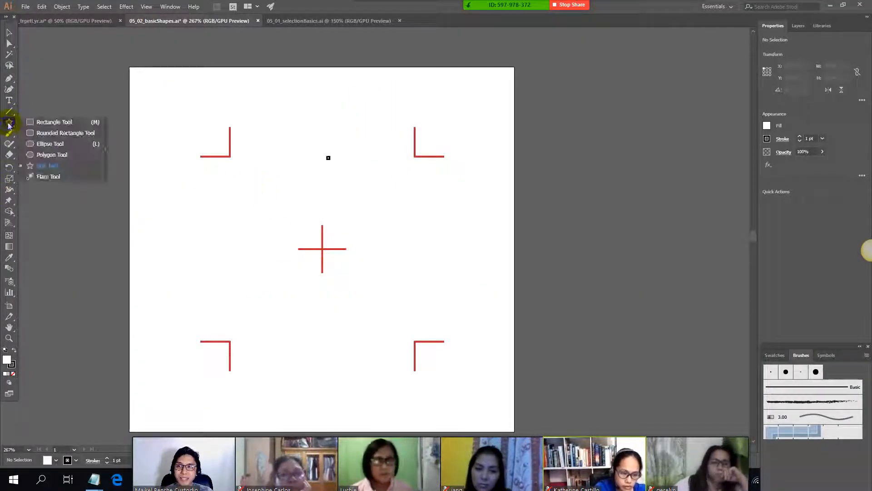
{"action": "left_click", "coordinate": [57, 167]}
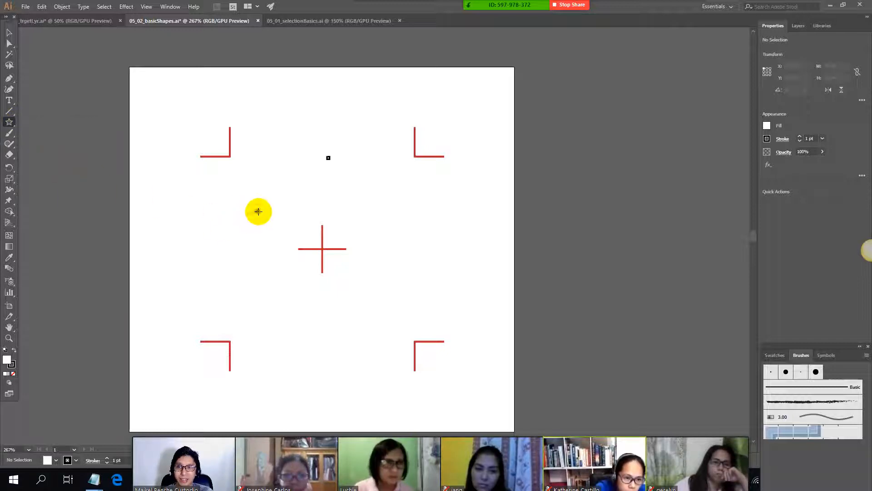
{"action": "left_click_drag", "start_coordinate": [258, 211], "coordinate": [318, 263]}
{"action": "key", "text": "ctrl+z"}
Step: Draw a star about 70 mm wide, adding and removing points while drawing to end with 13 points
{"action": "left_click_drag", "start_coordinate": [293, 200], "coordinate": [368, 295]}
{"action": "key", "text": "Up"}
{"action": "key", "text": "Up"}
{"action": "key", "text": "Up"}
{"action": "key", "text": "Up"}
{"action": "key", "text": "Up"}
{"action": "key", "text": "Up"}
{"action": "key", "text": "Up"}
{"action": "key", "text": "Up"}
{"action": "key", "text": "Up"}
{"action": "key", "text": "Up"}
{"action": "key", "text": "Up"}
{"action": "key", "text": "Up"}
{"action": "key", "text": "Up"}
{"action": "key", "text": "Up"}
{"action": "key", "text": "Up"}
{"action": "key", "text": "Up"}
{"action": "key", "text": "Up"}
{"action": "key", "text": "Down"}
{"action": "key", "text": "Down"}
{"action": "key", "text": "Down"}
{"action": "key", "text": "Down"}
{"action": "key", "text": "Down"}
{"action": "key", "text": "Down"}
{"action": "key", "text": "Down"}
{"action": "key", "text": "Down"}
{"action": "key", "text": "Down"}
{"action": "key", "text": "Down"}
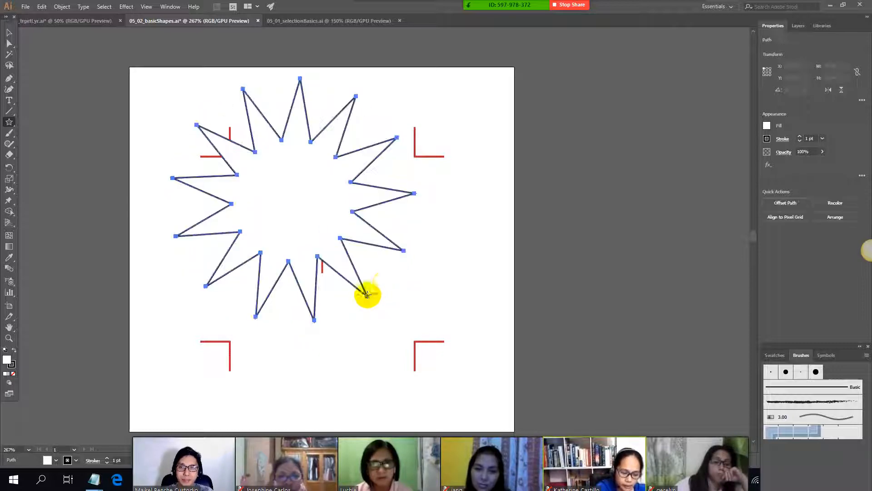
Step: Check the class note on holding the CTRL key to add more radius
{"action": "key", "text": "alt+Tab"}
{"action": "scroll", "coordinate": [1, 231], "scroll_direction": "down", "scroll_amount": 1}
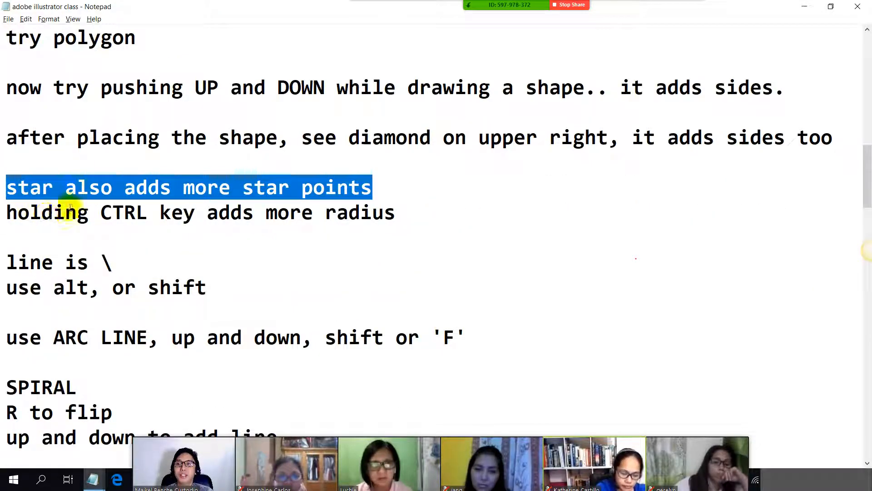
{"action": "left_click_drag", "start_coordinate": [93, 219], "coordinate": [405, 220]}
{"action": "key", "text": "alt+Tab"}
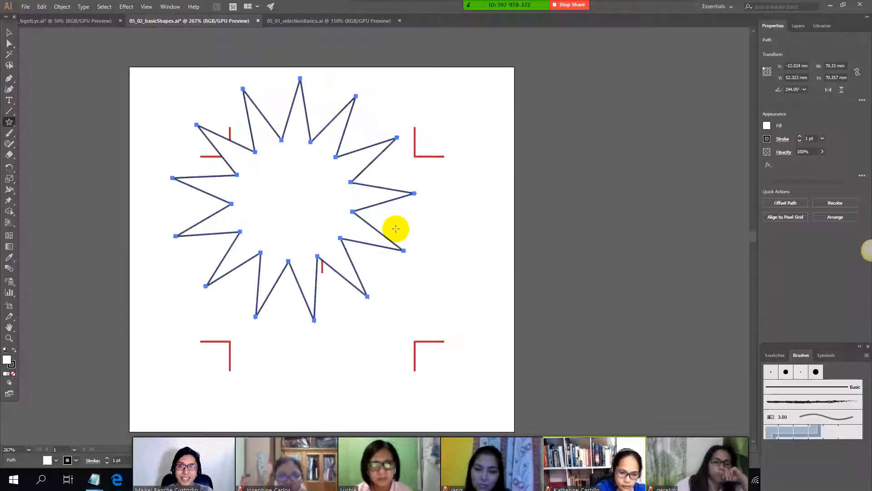
Step: Replace the star with another 13-point star about 60 mm wide, adjusting its radius while drawing
{"action": "key", "text": "Delete"}
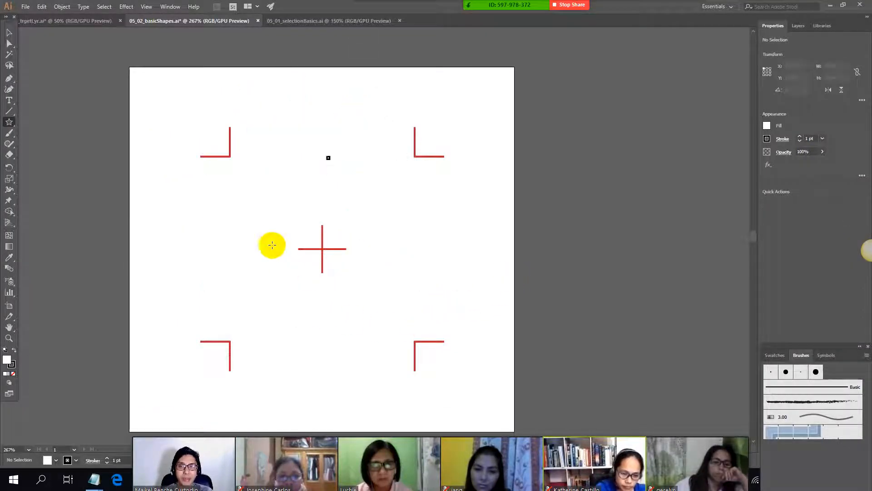
{"action": "mouse_move", "coordinate": [350, 263]}
{"action": "left_mouse_down"}
{"action": "mouse_move", "coordinate": [388, 296]}
{"action": "mouse_move", "coordinate": [344, 288]}
{"action": "mouse_move", "coordinate": [471, 391]}
{"action": "mouse_move", "coordinate": [450, 356]}
{"action": "mouse_move", "coordinate": [282, 218]}
{"action": "mouse_move", "coordinate": [391, 339]}
{"action": "mouse_move", "coordinate": [408, 349]}
{"action": "mouse_move", "coordinate": [454, 345]}
{"action": "mouse_move", "coordinate": [294, 212]}
{"action": "mouse_move", "coordinate": [377, 260]}
{"action": "mouse_move", "coordinate": [444, 283]}
{"action": "mouse_move", "coordinate": [475, 275]}
{"action": "mouse_move", "coordinate": [427, 140]}
{"action": "mouse_move", "coordinate": [304, 99]}
{"action": "mouse_move", "coordinate": [242, 177]}
{"action": "mouse_move", "coordinate": [293, 236]}
{"action": "mouse_move", "coordinate": [328, 240]}
{"action": "left_mouse_up"}
{"action": "mouse_move", "coordinate": [371, 261]}
{"action": "left_mouse_down"}
{"action": "mouse_move", "coordinate": [570, 327]}
{"action": "mouse_move", "coordinate": [541, 278]}
{"action": "mouse_move", "coordinate": [288, 206]}
{"action": "mouse_move", "coordinate": [407, 263]}
{"action": "mouse_move", "coordinate": [268, 209]}
{"action": "mouse_move", "coordinate": [223, 179]}
{"action": "mouse_move", "coordinate": [173, 218]}
{"action": "mouse_move", "coordinate": [267, 314]}
{"action": "mouse_move", "coordinate": [395, 263]}
{"action": "mouse_move", "coordinate": [323, 109]}
{"action": "mouse_move", "coordinate": [227, 128]}
{"action": "mouse_move", "coordinate": [182, 227]}
{"action": "mouse_move", "coordinate": [370, 254]}
{"action": "left_mouse_up"}
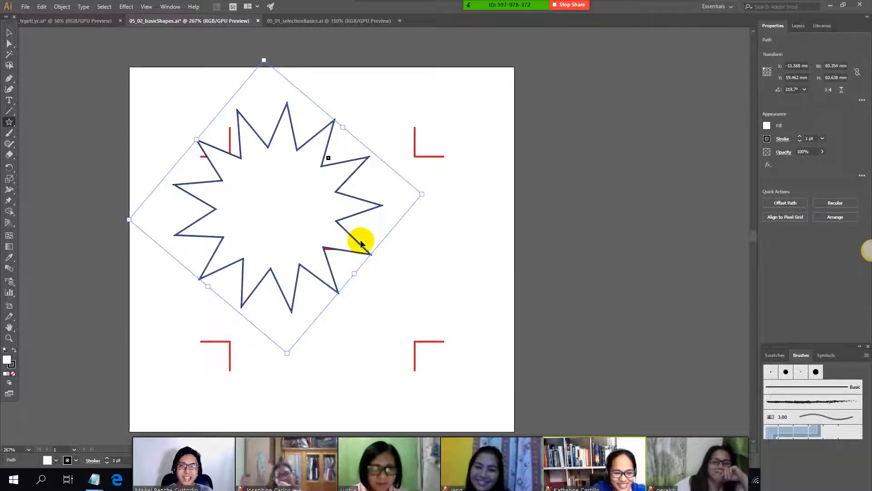
Step: Check the class note on the line tool
{"action": "key", "text": "alt+Tab"}
{"action": "scroll", "coordinate": [39, 238], "scroll_direction": "down", "scroll_amount": 1}
{"action": "left_click_drag", "start_coordinate": [1, 196], "coordinate": [191, 187]}
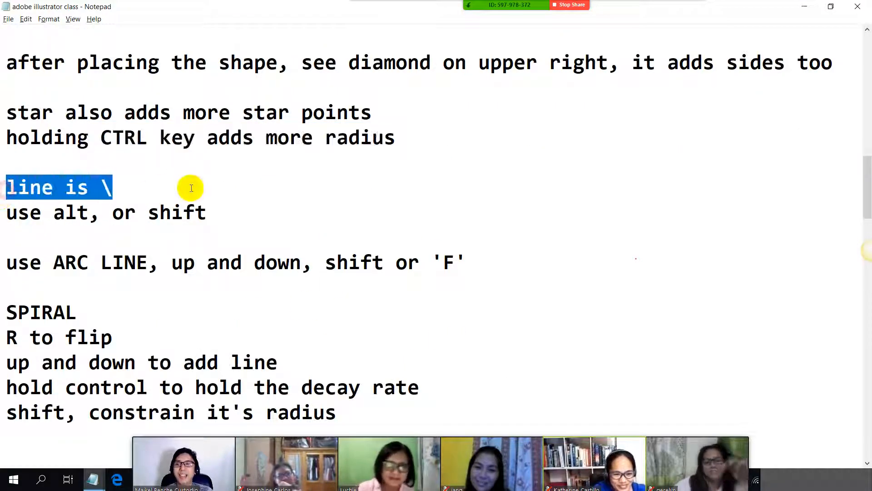
{"action": "key", "text": "alt+Tab"}
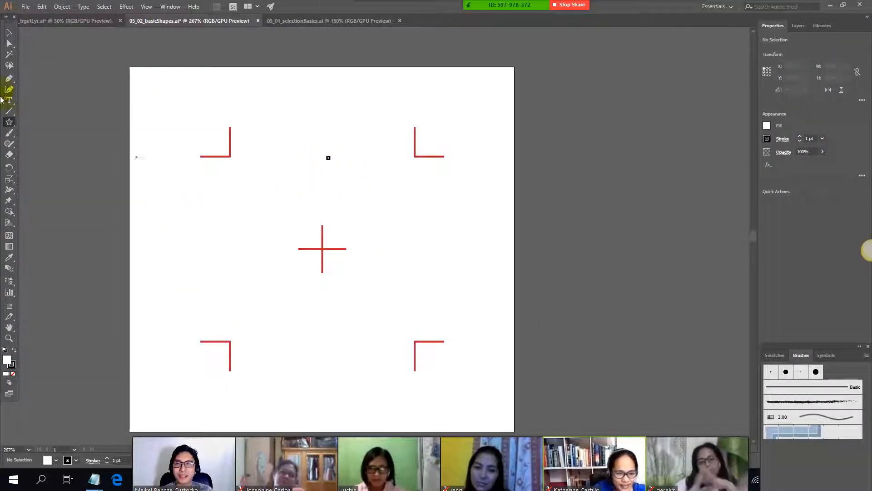
Step: Delete the small square above the center mark, and draw a slightly sloping line about 60 mm long above the mark
{"action": "left_click", "coordinate": [9, 33]}
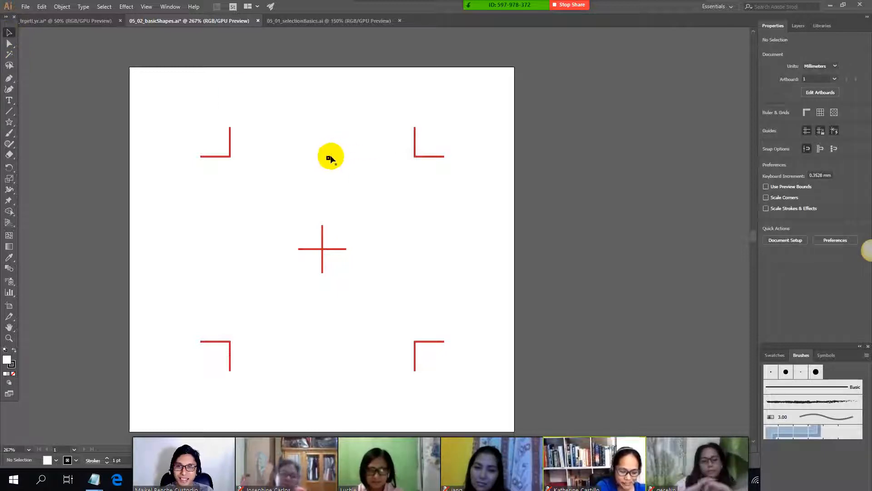
{"action": "key", "text": "Delete"}
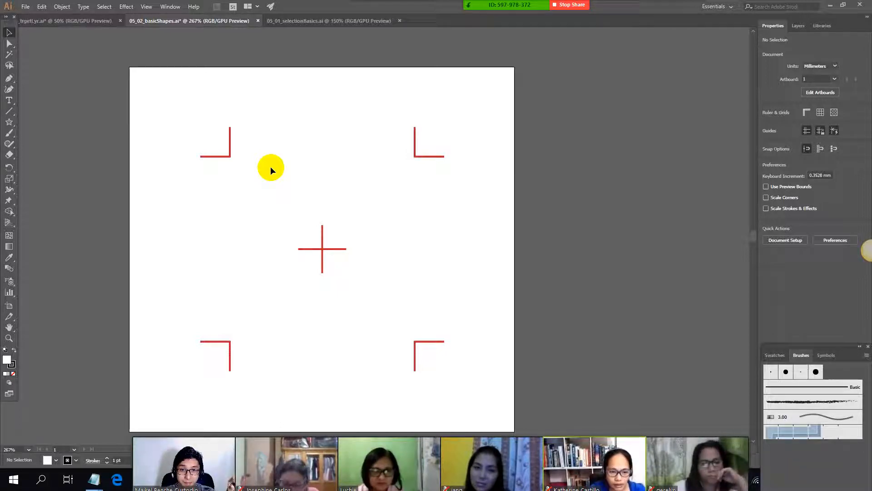
{"action": "key", "text": "backslash"}
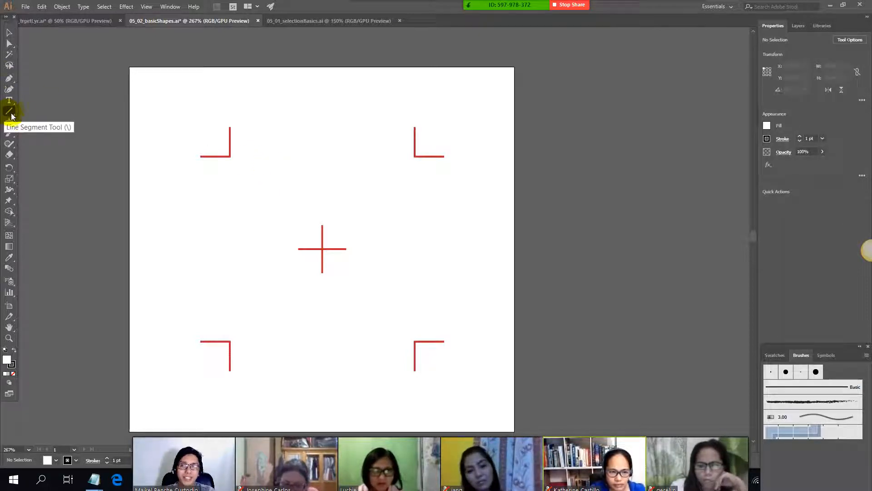
{"action": "left_click_drag", "start_coordinate": [262, 209], "coordinate": [470, 196]}
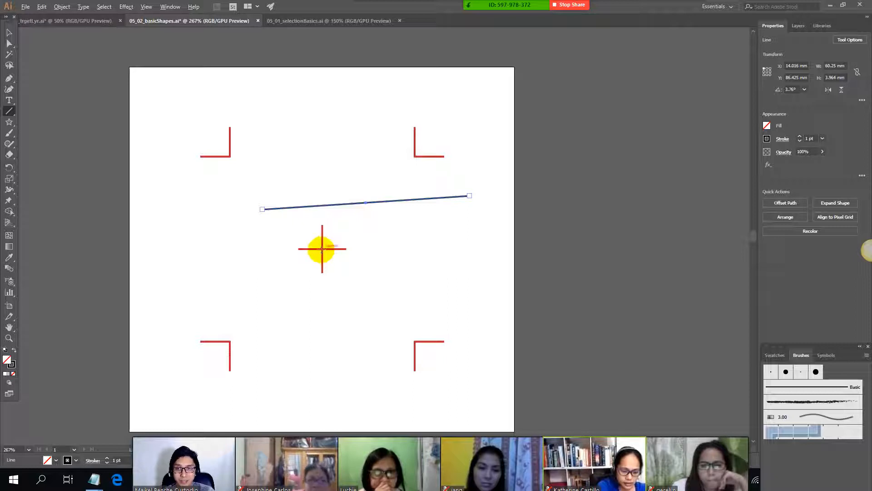
Step: Draw a horizontal line about 68 mm long through the center mark, and try a slanted line below it
{"action": "mouse_move", "coordinate": [322, 248]}
{"action": "left_mouse_down"}
{"action": "mouse_move", "coordinate": [473, 250]}
{"action": "mouse_move", "coordinate": [206, 249]}
{"action": "left_mouse_up"}
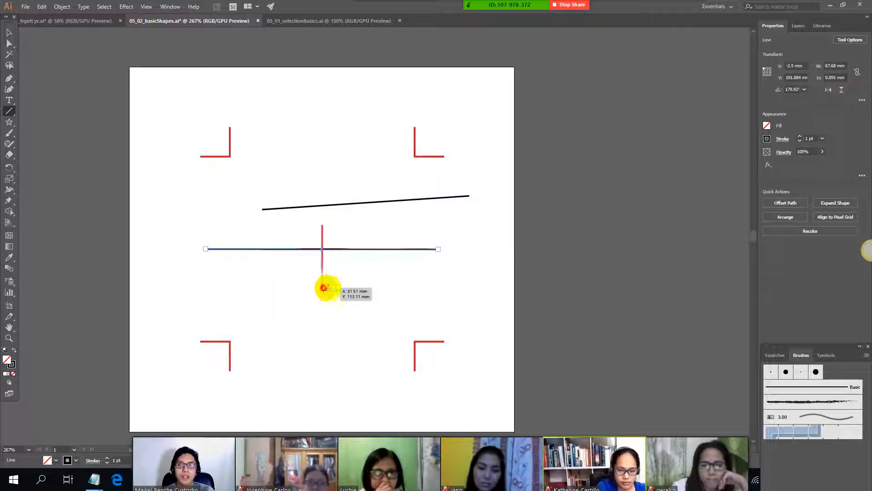
{"action": "left_click_drag", "start_coordinate": [324, 288], "coordinate": [370, 354]}
{"action": "key", "text": "ctrl+z"}
Step: Check the class note on the arc line
{"action": "key", "text": "alt+Tab"}
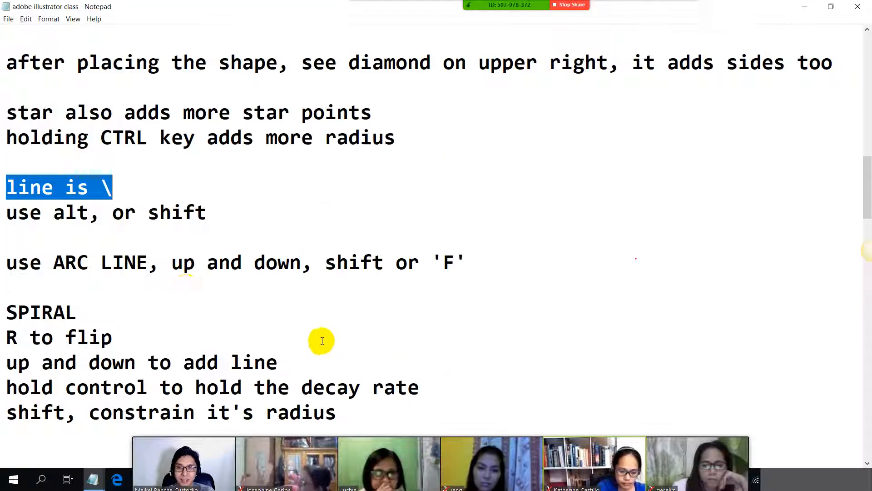
{"action": "left_click_drag", "start_coordinate": [3, 258], "coordinate": [491, 275]}
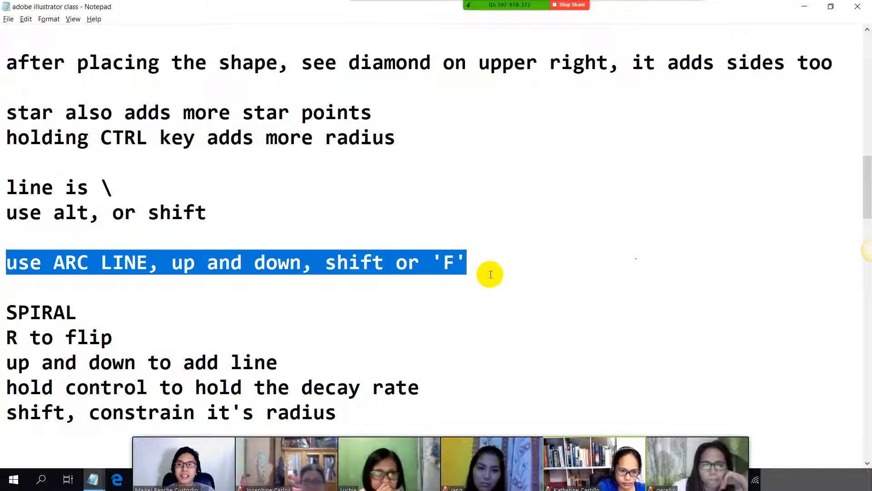
{"action": "key", "text": "alt+Tab"}
Step: Undo the remaining lines and draw an arc about 41 mm wide and 36 mm high near the center mark, varying its curve while drawing
{"action": "key", "text": "ctrl+z"}
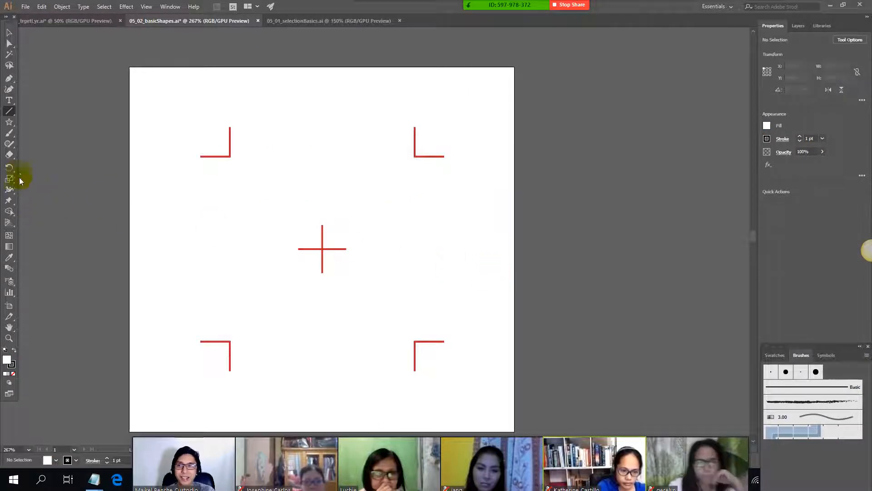
{"action": "left_click", "coordinate": [16, 113]}
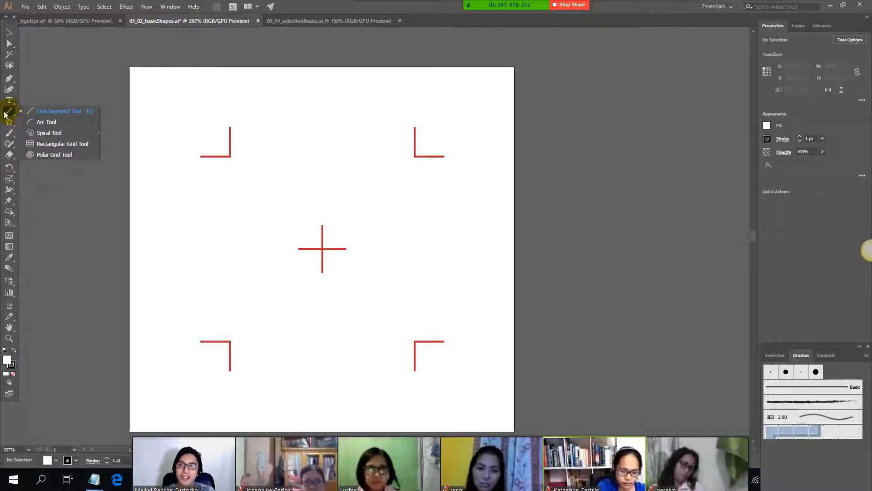
{"action": "left_click", "coordinate": [47, 122]}
{"action": "left_click_drag", "start_coordinate": [292, 145], "coordinate": [384, 218]}
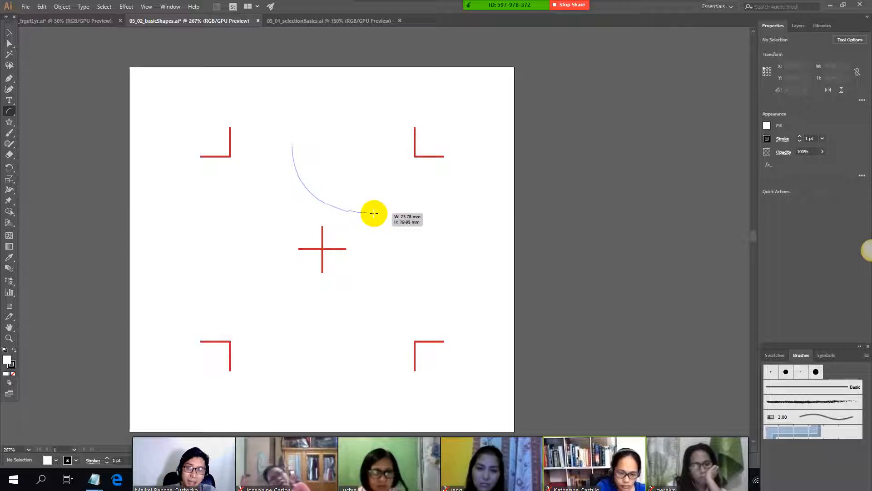
{"action": "left_click_drag", "start_coordinate": [373, 213], "coordinate": [369, 237]}
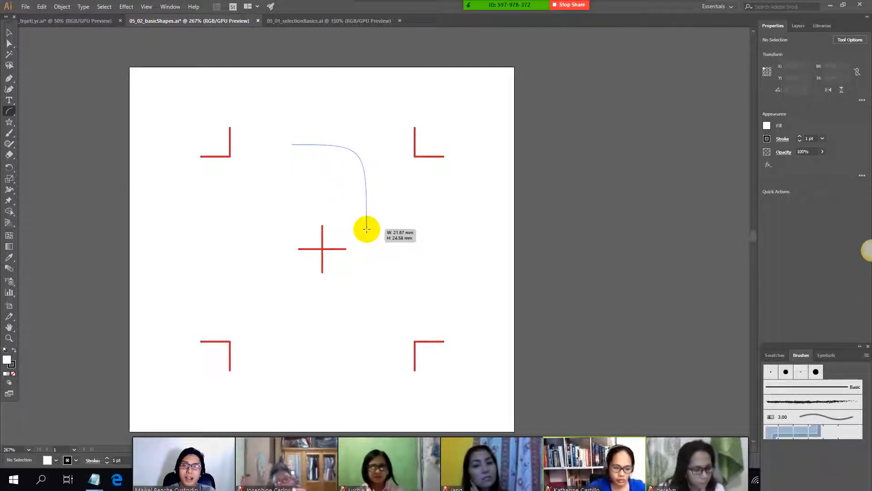
{"action": "key", "text": "x"}
{"action": "mouse_move", "coordinate": [367, 229]}
{"action": "left_mouse_down"}
{"action": "mouse_move", "coordinate": [347, 208]}
{"action": "mouse_move", "coordinate": [438, 259]}
{"action": "mouse_move", "coordinate": [478, 325]}
{"action": "mouse_move", "coordinate": [469, 333]}
{"action": "mouse_move", "coordinate": [144, 299]}
{"action": "mouse_move", "coordinate": [400, 369]}
{"action": "mouse_move", "coordinate": [401, 204]}
{"action": "mouse_move", "coordinate": [431, 266]}
{"action": "left_mouse_up"}
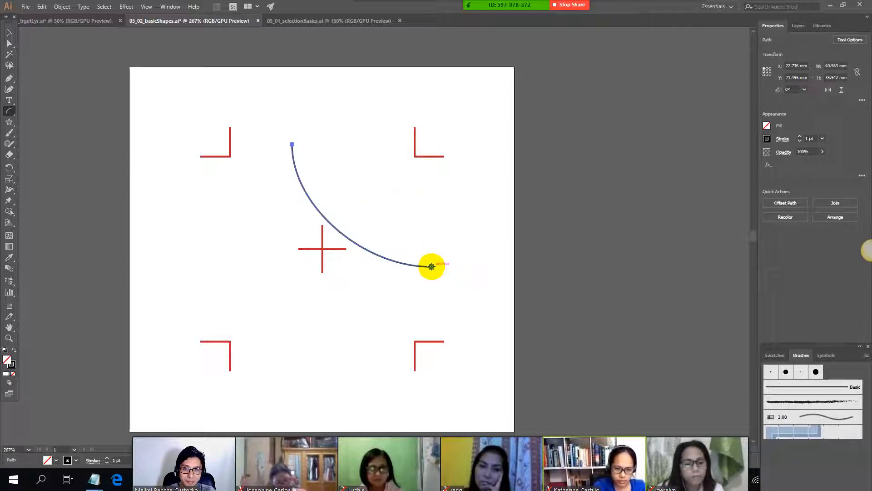
Step: Check the class note on the spiral and how to flip it
{"action": "key", "text": "alt+Tab"}
{"action": "scroll", "coordinate": [123, 274], "scroll_direction": "down", "scroll_amount": 1}
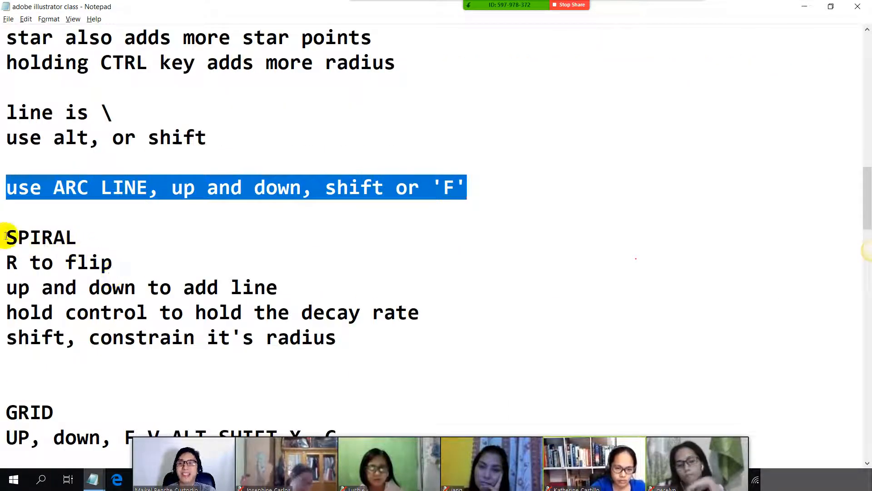
{"action": "left_click_drag", "start_coordinate": [5, 235], "coordinate": [144, 253]}
{"action": "key", "text": "alt+Tab"}
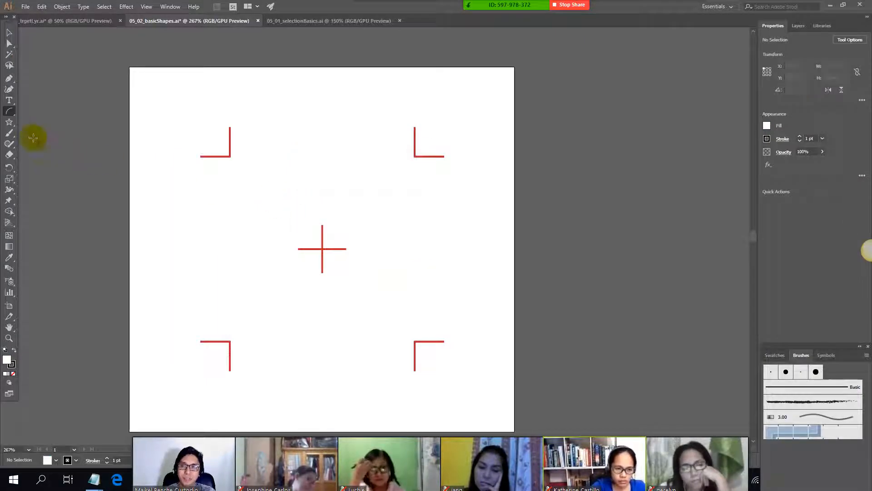
Step: Draw a spiral about 72 mm wide around the center mark with the Spiral tool, adding segments while drawing
{"action": "left_click", "coordinate": [10, 114]}
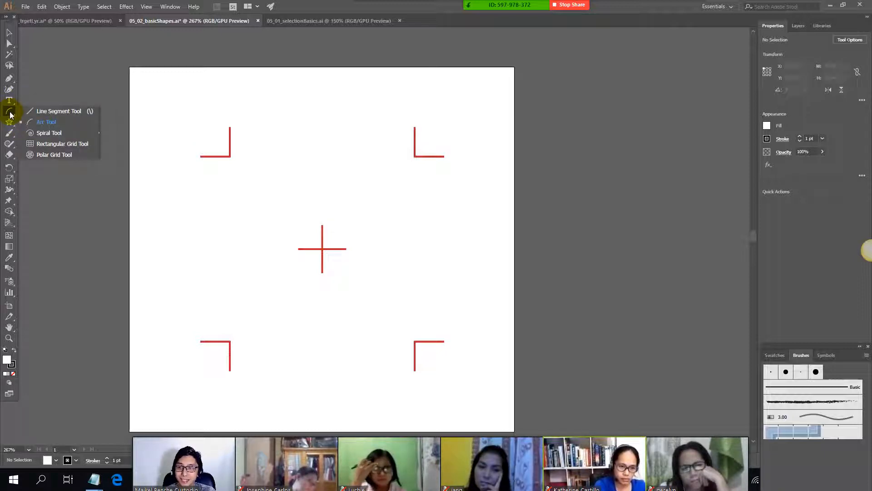
{"action": "left_click", "coordinate": [61, 135]}
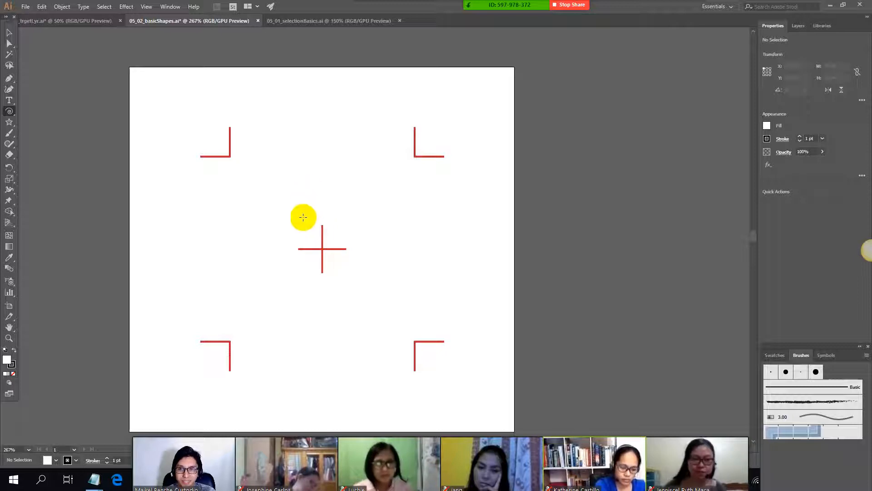
{"action": "left_click_drag", "start_coordinate": [320, 249], "coordinate": [456, 266]}
{"action": "key", "text": "Up"}
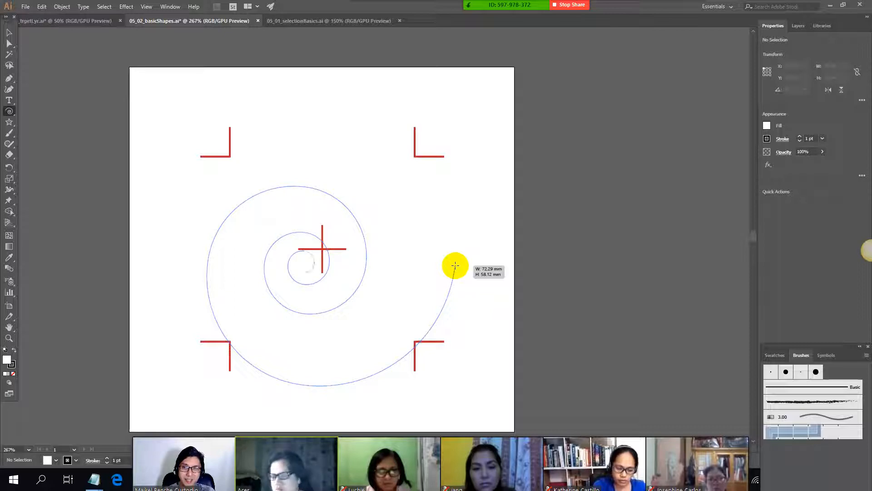
{"action": "left_click_drag", "start_coordinate": [456, 265], "coordinate": [451, 259]}
Step: Check the class notes on constraining a spiral's radius, adding lines and controlling its decay rate
{"action": "key", "text": "alt+Tab"}
{"action": "scroll", "coordinate": [132, 256], "scroll_direction": "down", "scroll_amount": 1}
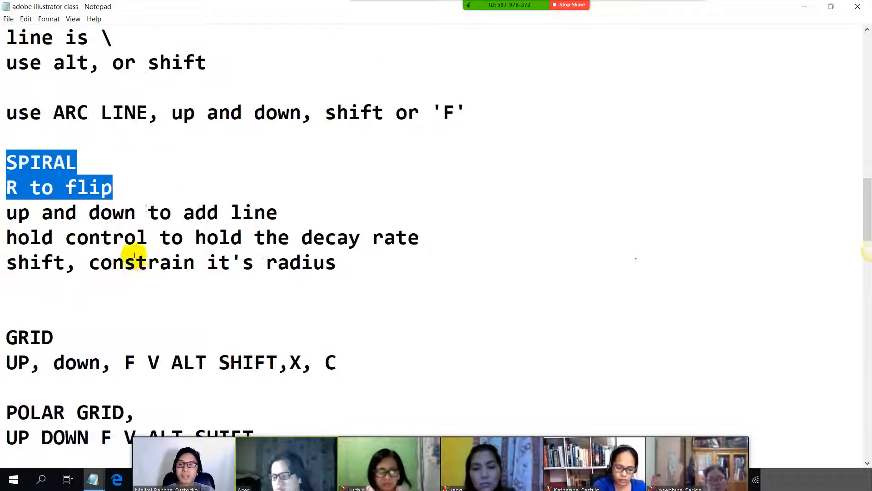
{"action": "left_click_drag", "start_coordinate": [10, 261], "coordinate": [67, 254]}
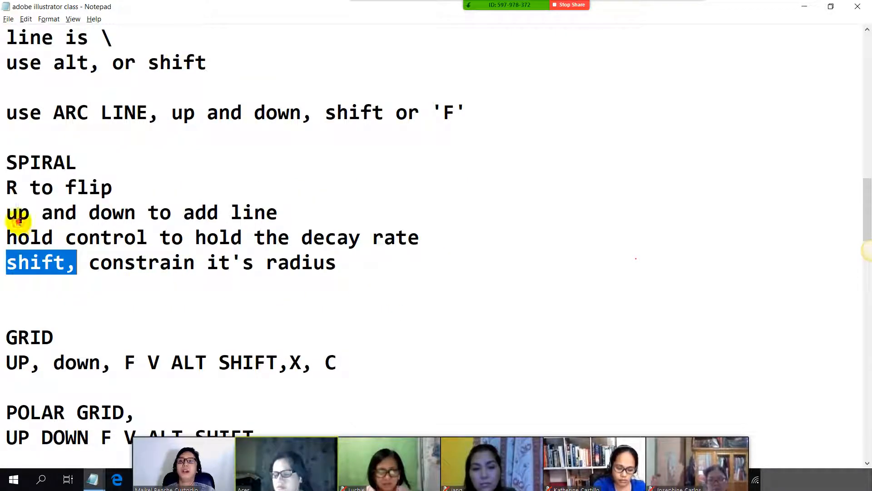
{"action": "left_click_drag", "start_coordinate": [5, 218], "coordinate": [66, 219]}
{"action": "left_click_drag", "start_coordinate": [3, 235], "coordinate": [281, 236]}
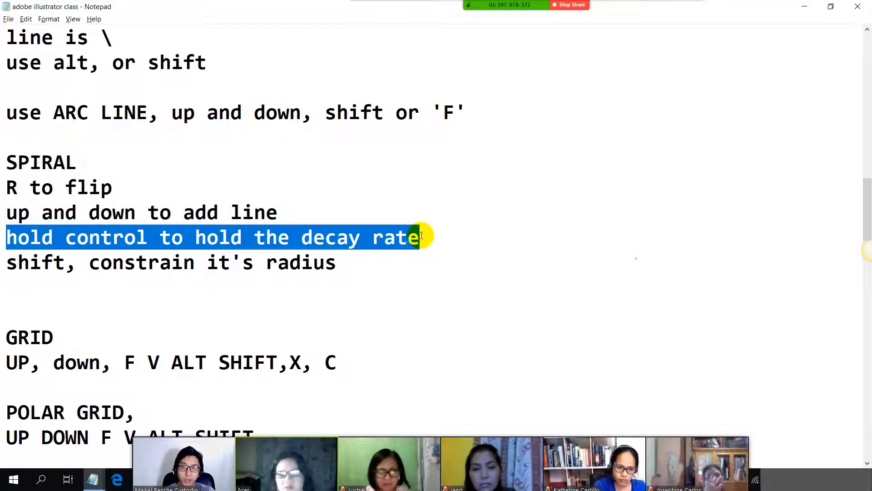
{"action": "key", "text": "alt+Tab"}
Step: Replace the spiral with two others about 46 mm and 77 mm wide, side by side, varying their decay while drawing
{"action": "key", "text": "Delete"}
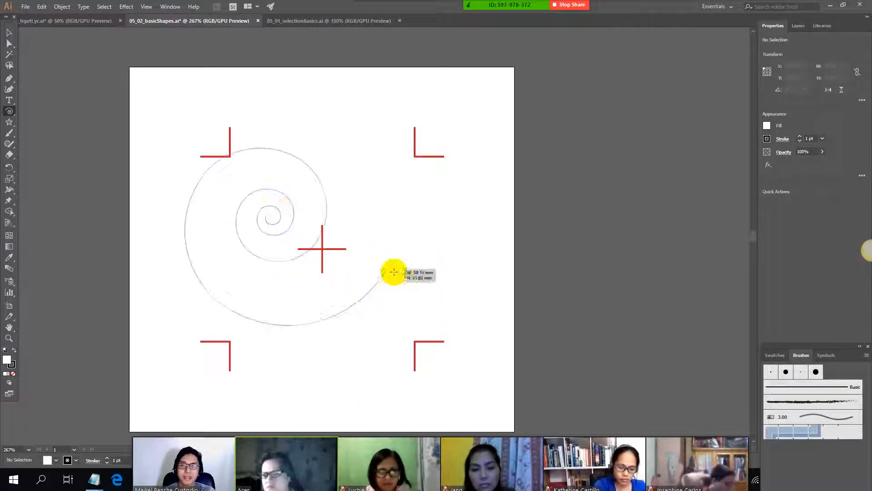
{"action": "left_click_drag", "start_coordinate": [394, 272], "coordinate": [366, 240]}
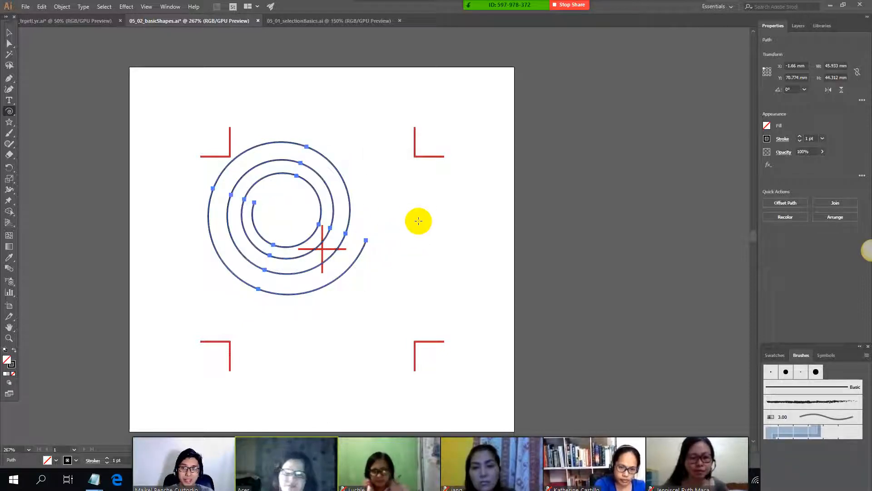
{"action": "left_click_drag", "start_coordinate": [414, 219], "coordinate": [461, 269]}
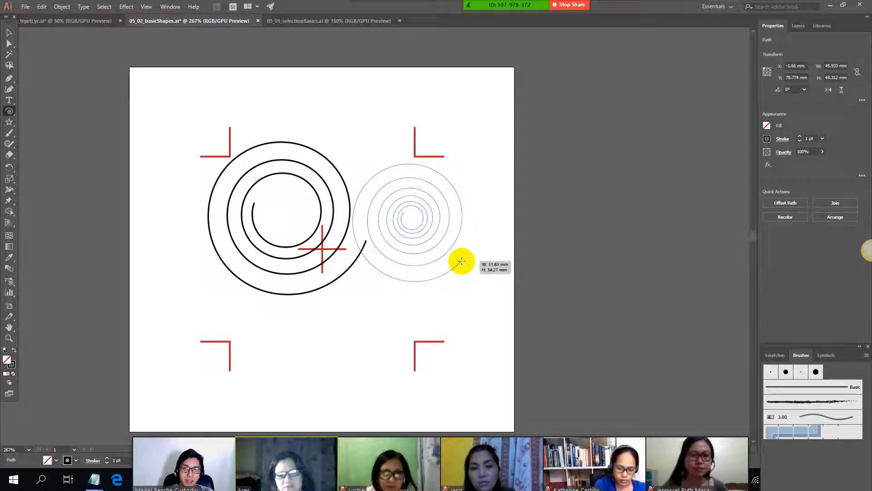
{"action": "left_click_drag", "start_coordinate": [461, 260], "coordinate": [277, 263]}
Step: Delete both spirals from the artboard
{"action": "left_click", "coordinate": [11, 35]}
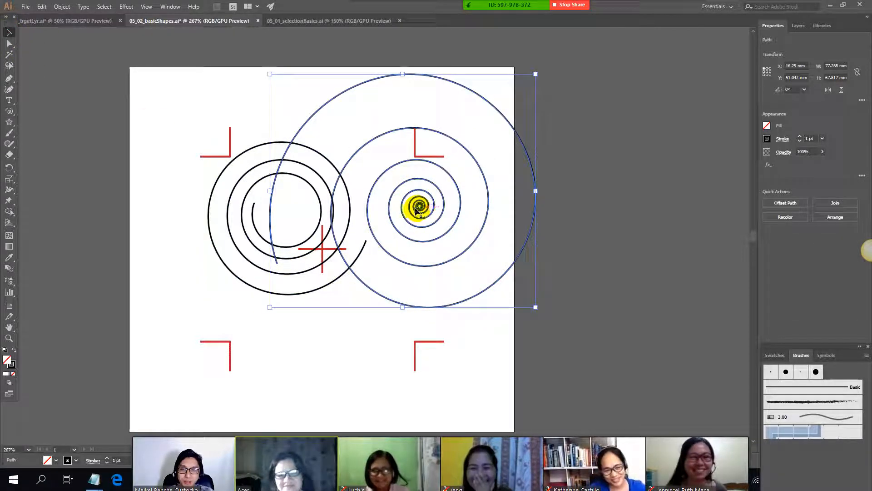
{"action": "key", "text": "Delete"}
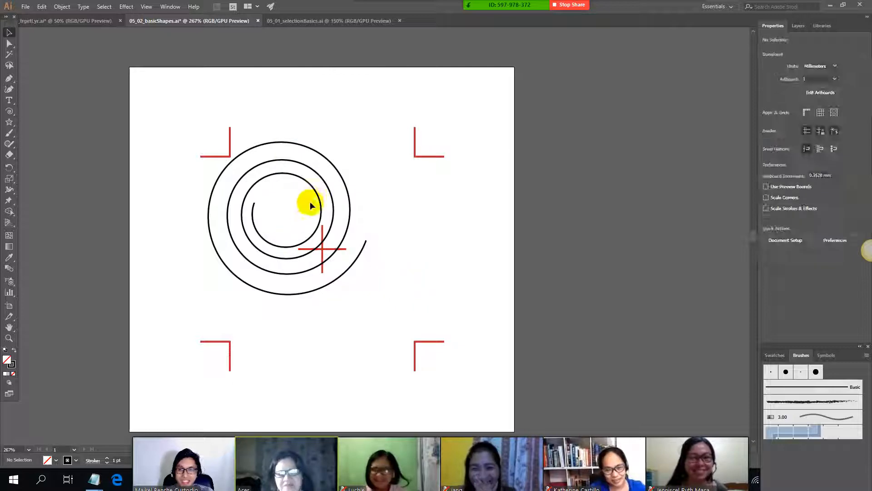
{"action": "left_click", "coordinate": [320, 193]}
{"action": "key", "text": "Delete"}
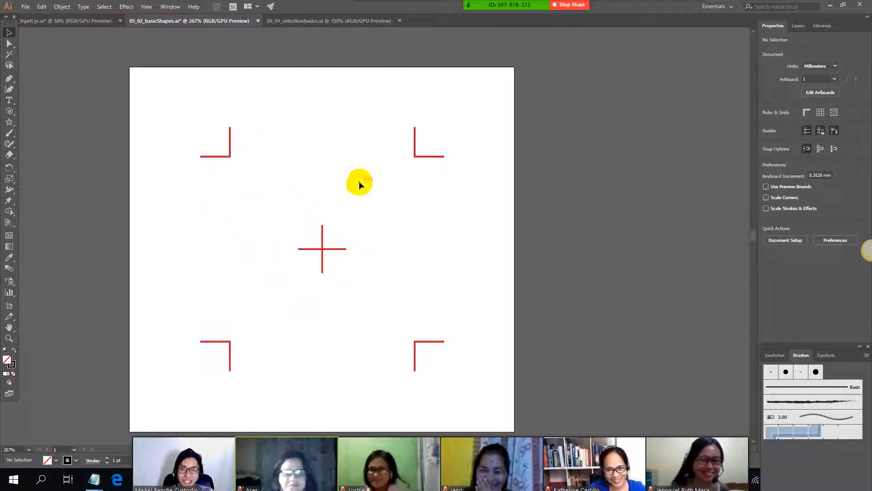
Step: Check the class note on constraining the spiral's radius with Shift
{"action": "key", "text": "alt+Tab"}
{"action": "scroll", "coordinate": [117, 203], "scroll_direction": "down", "scroll_amount": 1}
{"action": "left_click", "coordinate": [4, 201]}
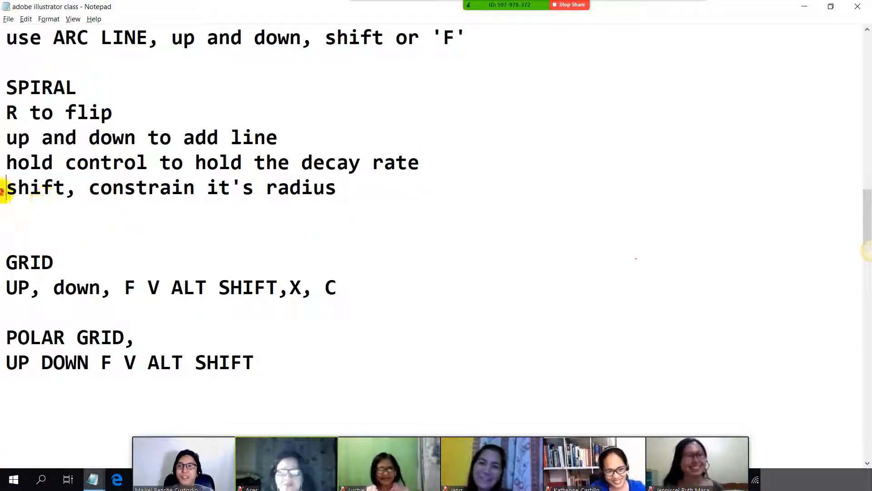
{"action": "left_click_drag", "start_coordinate": [6, 187], "coordinate": [319, 209]}
{"action": "key", "text": "alt+Tab"}
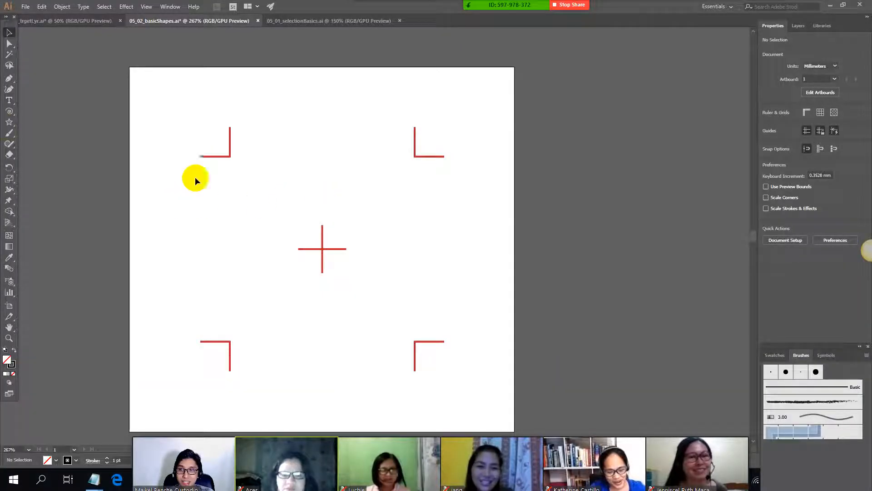
Step: Draw a constrained spiral about 47 mm wide over the upper-left corner mark, and delete it
{"action": "left_click_drag", "start_coordinate": [253, 200], "coordinate": [419, 277]}
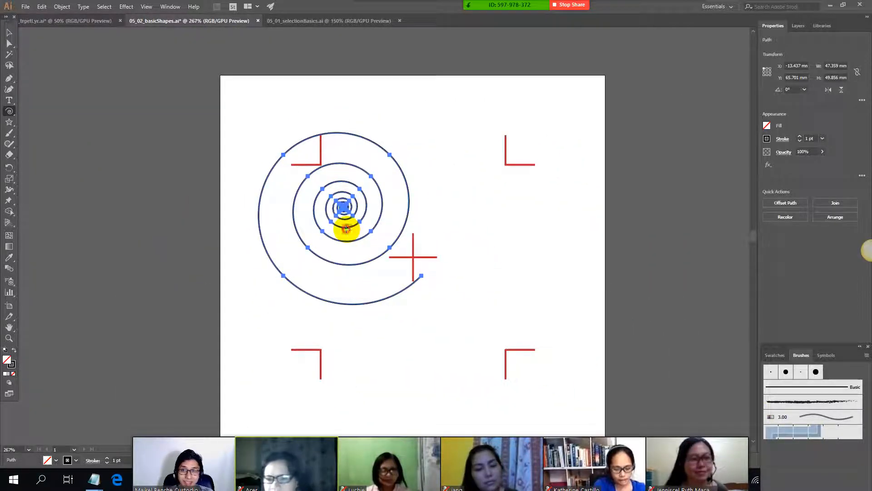
{"action": "left_click", "coordinate": [346, 228]}
{"action": "left_click", "coordinate": [454, 278]}
{"action": "key", "text": "Delete"}
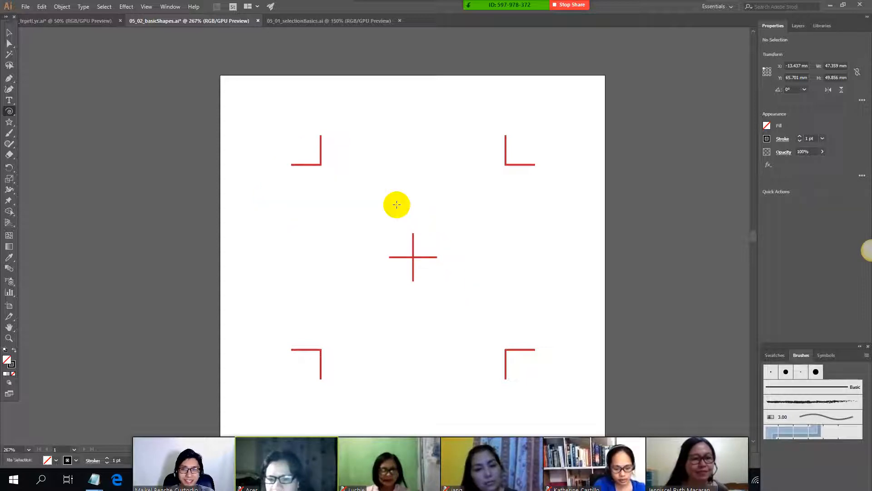
Step: Find the GRID section in the class notes
{"action": "key", "text": "alt+Tab"}
{"action": "scroll", "coordinate": [108, 214], "scroll_direction": "down", "scroll_amount": 1}
{"action": "left_click_drag", "start_coordinate": [6, 188], "coordinate": [141, 194]}
{"action": "key", "text": "alt+Tab"}
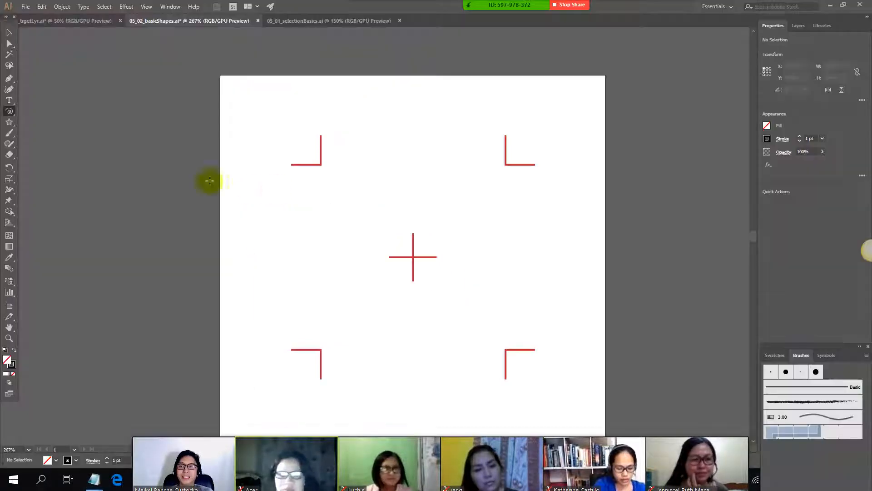
Step: Draw a rectangular grid about 55 mm wide and 54 mm high between the four corner marks
{"action": "left_click", "coordinate": [9, 113]}
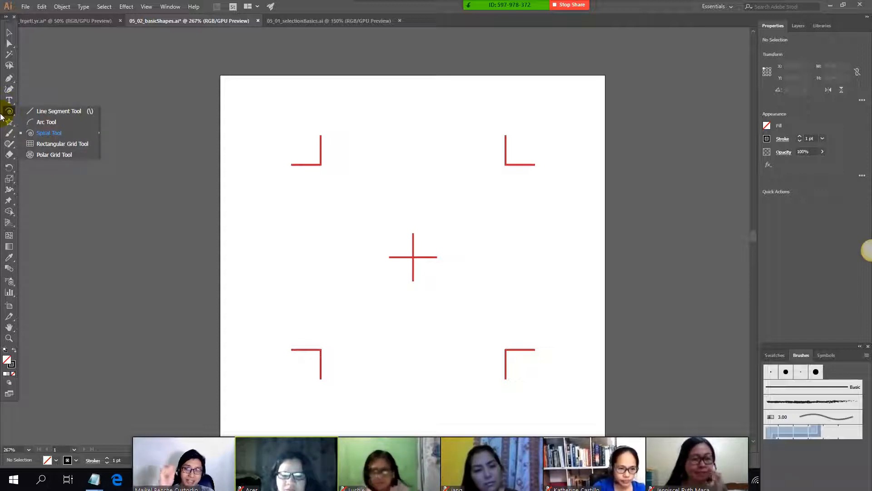
{"action": "left_click", "coordinate": [70, 147]}
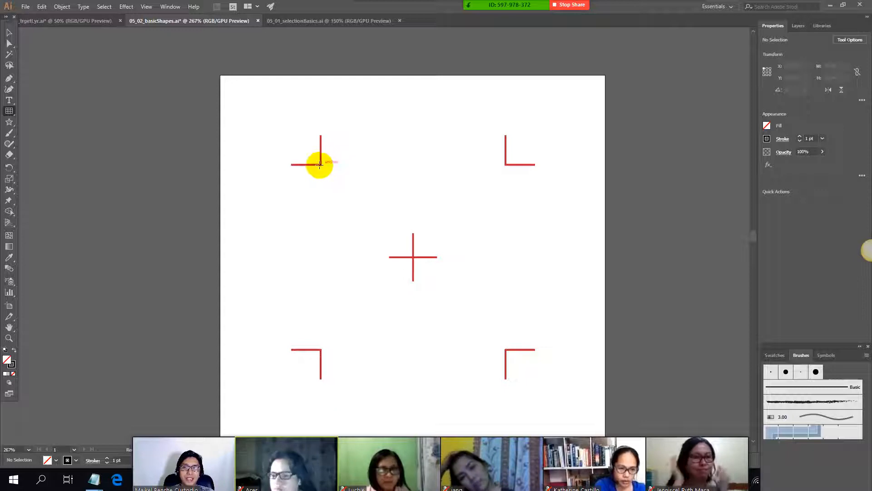
{"action": "left_click_drag", "start_coordinate": [319, 164], "coordinate": [508, 349]}
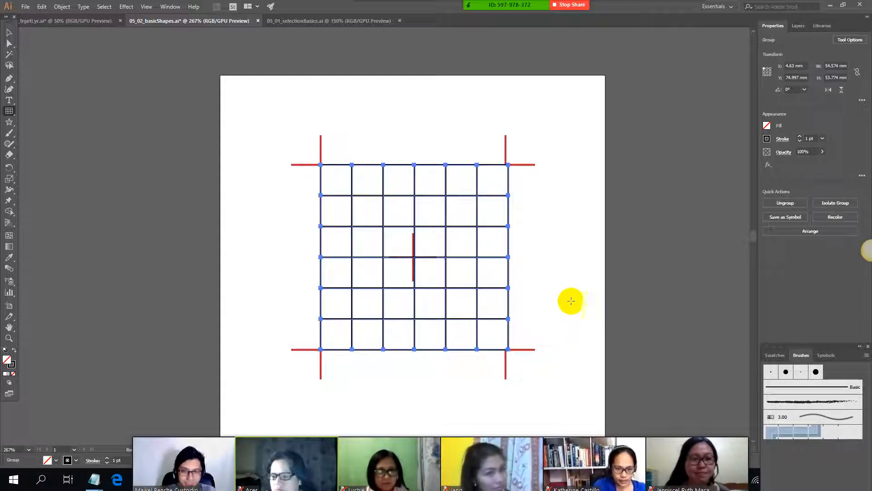
Step: Check the class note on the keys that modify a grid while drawing, from UP and down to C
{"action": "key", "text": "alt+Tab"}
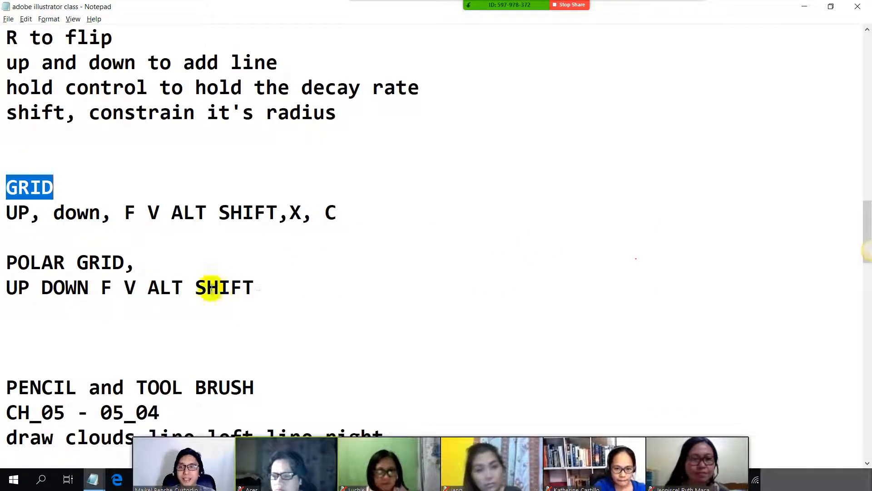
{"action": "double_click", "coordinate": [12, 212]}
{"action": "left_click_drag", "start_coordinate": [55, 210], "coordinate": [348, 210]}
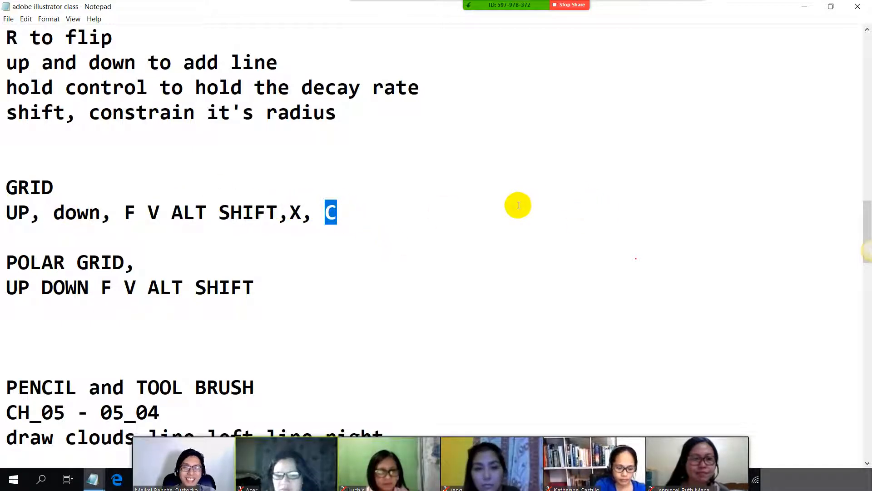
{"action": "key", "text": "alt+Tab"}
Step: Replace the grid with one about 52 mm square between the corner marks, varying its numbers of rows and columns while drawing
{"action": "left_click_drag", "start_coordinate": [321, 165], "coordinate": [501, 346]}
{"action": "key", "text": "Up"}
{"action": "key", "text": "Up"}
{"action": "key", "text": "Up"}
{"action": "key", "text": "Up"}
{"action": "key", "text": "Up"}
{"action": "key", "text": "Up"}
{"action": "key", "text": "Up"}
{"action": "key", "text": "Up"}
{"action": "key", "text": "Up"}
{"action": "key", "text": "Down"}
{"action": "key", "text": "Down"}
{"action": "key", "text": "Down"}
{"action": "key", "text": "Right"}
{"action": "key", "text": "Right"}
{"action": "key", "text": "Left"}
{"action": "key", "text": "Up"}
{"action": "key", "text": "Up"}
{"action": "key", "text": "Up"}
{"action": "key", "text": "Up"}
{"action": "key", "text": "Up"}
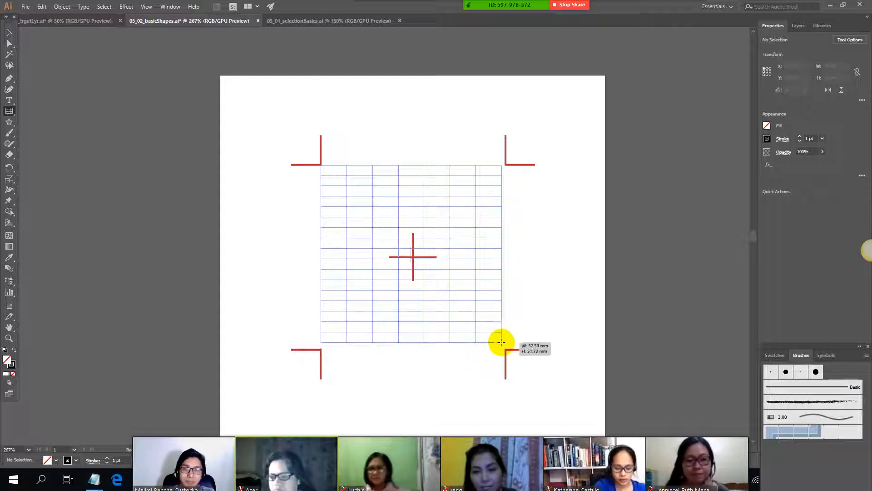
{"action": "left_click_drag", "start_coordinate": [501, 342], "coordinate": [501, 342]}
{"action": "key", "text": "Right"}
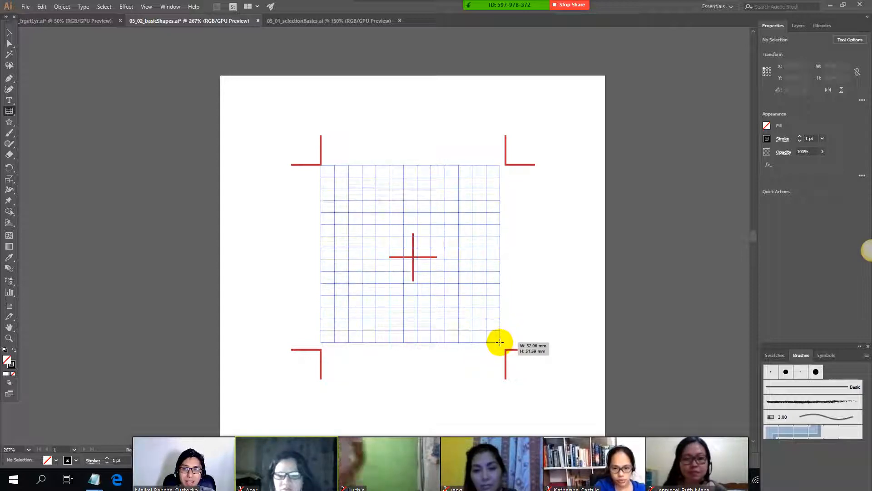
{"action": "key", "text": "Right"}
{"action": "key", "text": "Right"}
{"action": "key", "text": "Right"}
{"action": "left_click_drag", "start_coordinate": [500, 342], "coordinate": [499, 342]}
{"action": "key", "text": "Left"}
{"action": "key", "text": "Left"}
{"action": "key", "text": "Left"}
{"action": "key", "text": "Left"}
{"action": "key", "text": "Left"}
{"action": "key", "text": "Left"}
{"action": "key", "text": "Left"}
{"action": "key", "text": "Down"}
{"action": "key", "text": "Down"}
{"action": "key", "text": "Down"}
{"action": "key", "text": "Down"}
{"action": "key", "text": "Down"}
{"action": "key", "text": "Down"}
{"action": "key", "text": "Down"}
{"action": "key", "text": "Down"}
Step: Check the F and V entries in the GRID section of the class notes
{"action": "key", "text": "alt+Tab"}
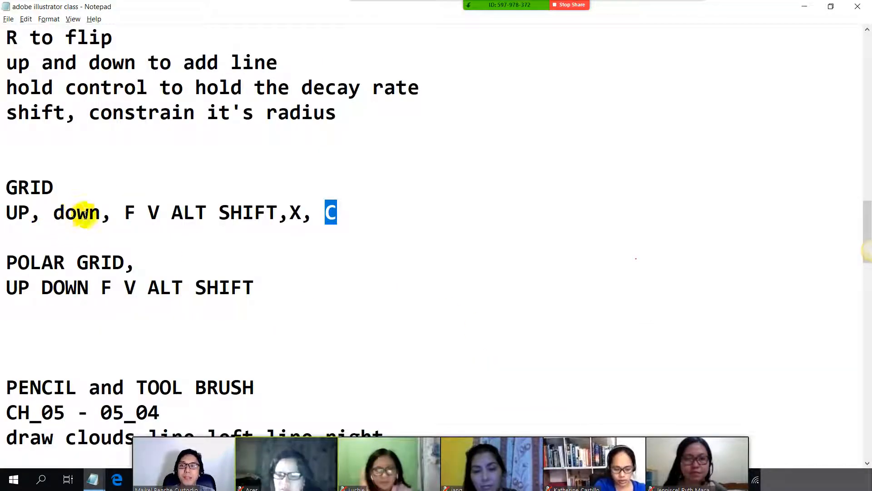
{"action": "left_click_drag", "start_coordinate": [112, 214], "coordinate": [161, 212]}
{"action": "key", "text": "alt+Tab"}
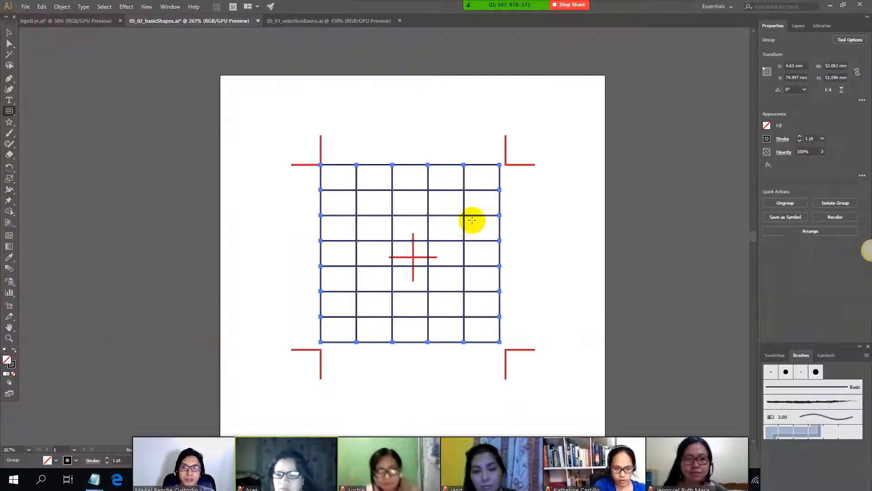
Step: Replace the grid with one about 55 mm wide and 52 mm high, skewing its row spacing both ways while drawing
{"action": "key", "text": "Delete"}
{"action": "left_click_drag", "start_coordinate": [317, 165], "coordinate": [506, 342]}
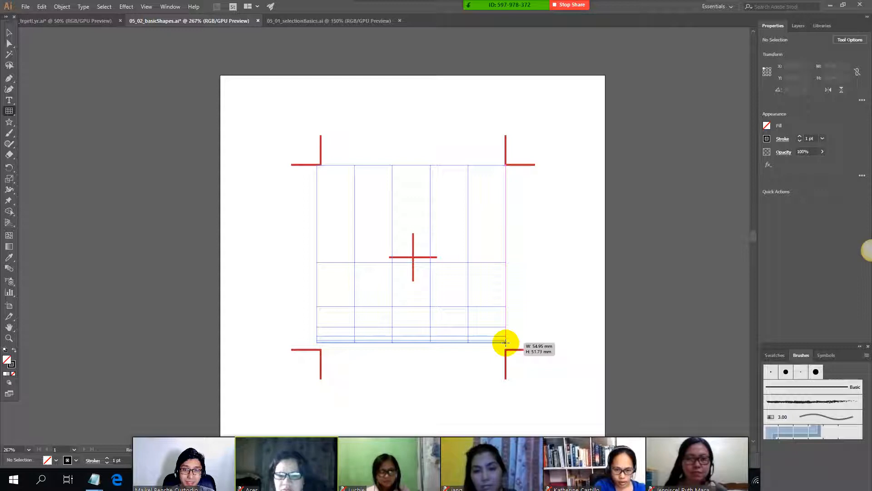
{"action": "key", "text": "v"}
{"action": "key", "text": "v"}
{"action": "key", "text": "v"}
{"action": "key", "text": "v"}
{"action": "key", "text": "v"}
{"action": "key", "text": "v"}
{"action": "key", "text": "v"}
{"action": "key", "text": "v"}
{"action": "key", "text": "v"}
{"action": "key", "text": "v"}
{"action": "key", "text": "v"}
{"action": "key", "text": "v"}
{"action": "key", "text": "v"}
{"action": "key", "text": "v"}
{"action": "key", "text": "v"}
{"action": "key", "text": "v"}
{"action": "key", "text": "v"}
{"action": "key", "text": "v"}
{"action": "key", "text": "v"}
{"action": "key", "text": "v"}
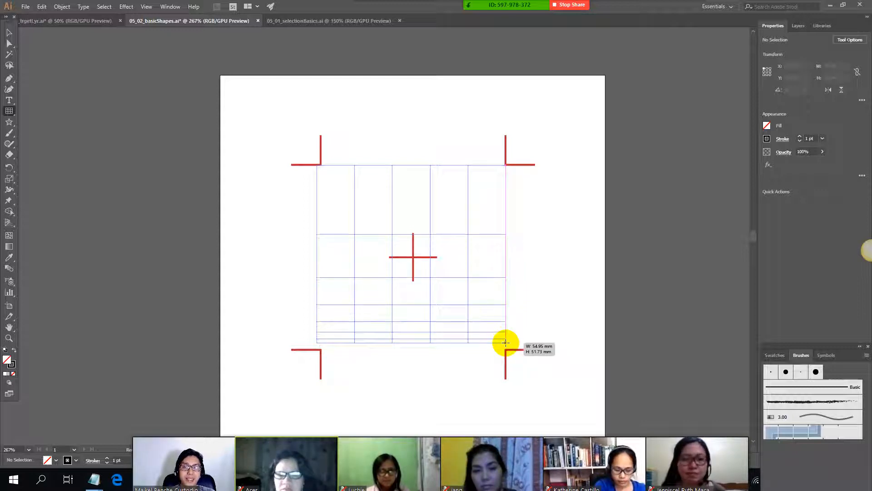
{"action": "key", "text": "v"}
{"action": "key", "text": "v"}
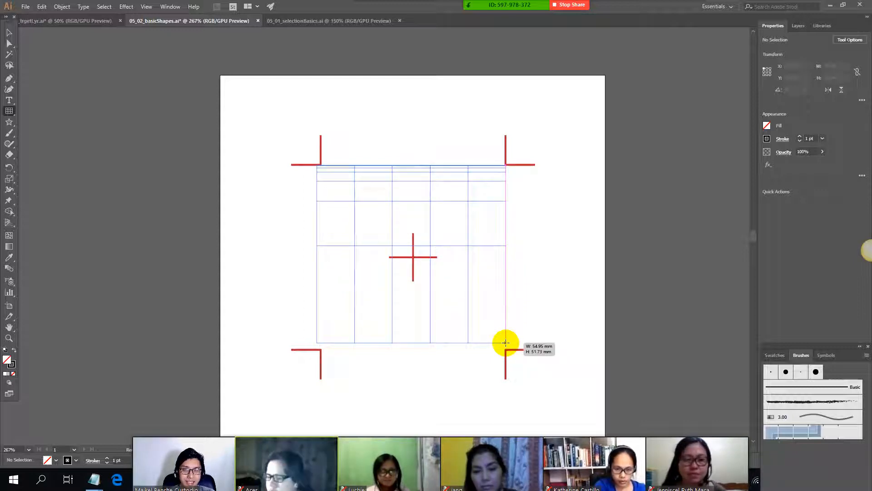
{"action": "key", "text": "f"}
{"action": "key", "text": "f"}
{"action": "key", "text": "f"}
{"action": "key", "text": "f"}
{"action": "key", "text": "f"}
{"action": "key", "text": "f"}
{"action": "key", "text": "f"}
{"action": "key", "text": "f"}
{"action": "key", "text": "f"}
{"action": "key", "text": "f"}
{"action": "key", "text": "f"}
{"action": "key", "text": "f"}
{"action": "left_click_drag", "start_coordinate": [506, 343], "coordinate": [505, 342]}
Step: Check the X entry in the GRID section of the class notes
{"action": "key", "text": "alt+Tab"}
{"action": "left_click", "coordinate": [290, 214]}
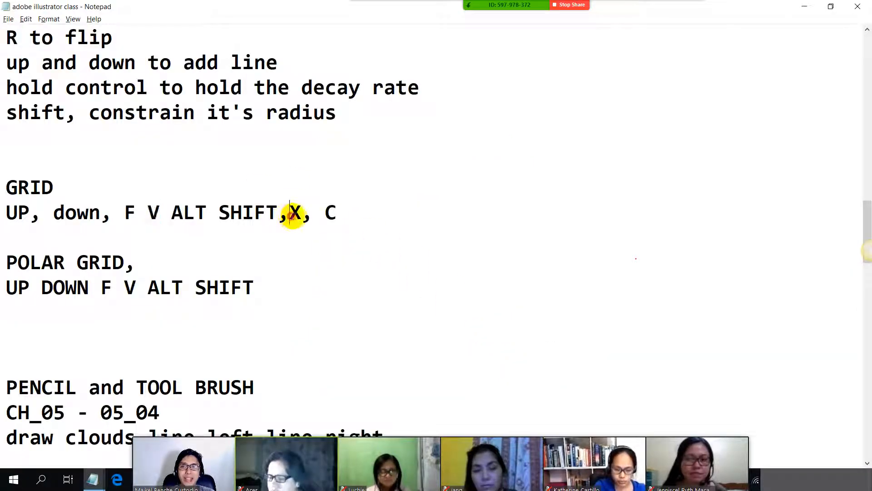
{"action": "key", "text": "alt+Tab"}
Step: Replace the grid with one spanning the corner marks, skewing its column spacing both ways while drawing, and delete it
{"action": "key", "text": "Delete"}
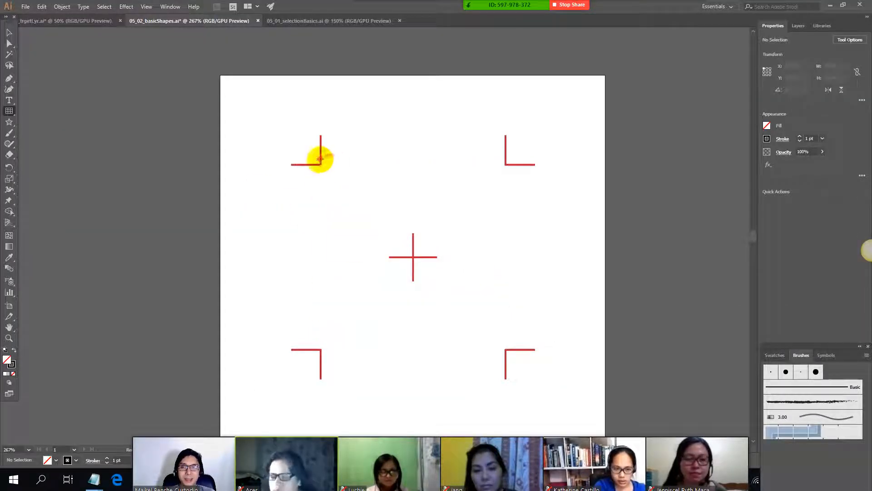
{"action": "left_click_drag", "start_coordinate": [321, 160], "coordinate": [515, 349]}
{"action": "key", "text": "x"}
{"action": "key", "text": "x"}
{"action": "key", "text": "x"}
{"action": "key", "text": "x"}
{"action": "key", "text": "x"}
{"action": "key", "text": "x"}
{"action": "key", "text": "x"}
{"action": "key", "text": "x"}
{"action": "key", "text": "x"}
{"action": "key", "text": "x"}
{"action": "key", "text": "x"}
{"action": "key", "text": "c"}
{"action": "key", "text": "c"}
{"action": "key", "text": "c"}
{"action": "key", "text": "c"}
{"action": "key", "text": "c"}
{"action": "key", "text": "c"}
{"action": "key", "text": "c"}
{"action": "key", "text": "c"}
{"action": "key", "text": "c"}
{"action": "key", "text": "c"}
{"action": "key", "text": "c"}
{"action": "key", "text": "c"}
{"action": "key", "text": "c"}
{"action": "key", "text": "c"}
{"action": "key", "text": "c"}
{"action": "key", "text": "c"}
{"action": "key", "text": "x"}
{"action": "key", "text": "x"}
{"action": "key", "text": "x"}
{"action": "key", "text": "x"}
{"action": "key", "text": "x"}
{"action": "key", "text": "x"}
{"action": "key", "text": "x"}
{"action": "key", "text": "Delete"}
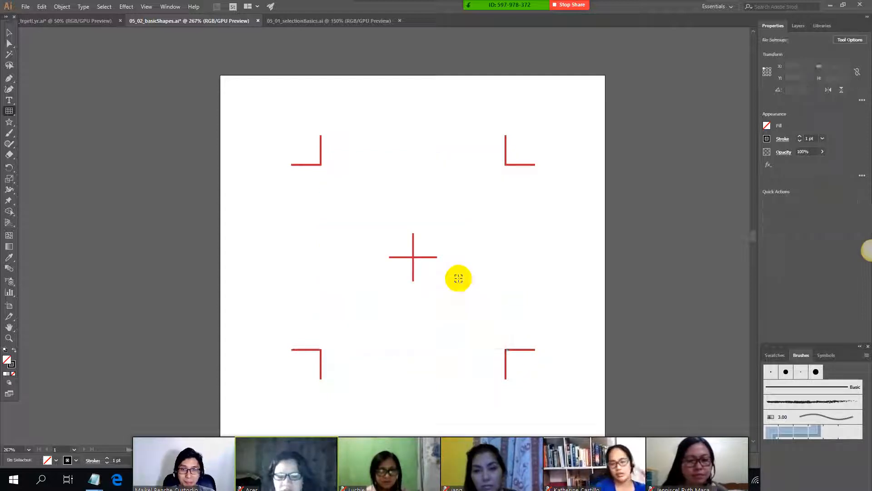
Step: Following the ALT entry in the class notes, draw a rectangular grid outward from its centre, about 66 mm wide and 85 mm high
{"action": "key", "text": "alt+Tab"}
{"action": "double_click", "coordinate": [169, 221]}
{"action": "key", "text": "alt+Tab"}
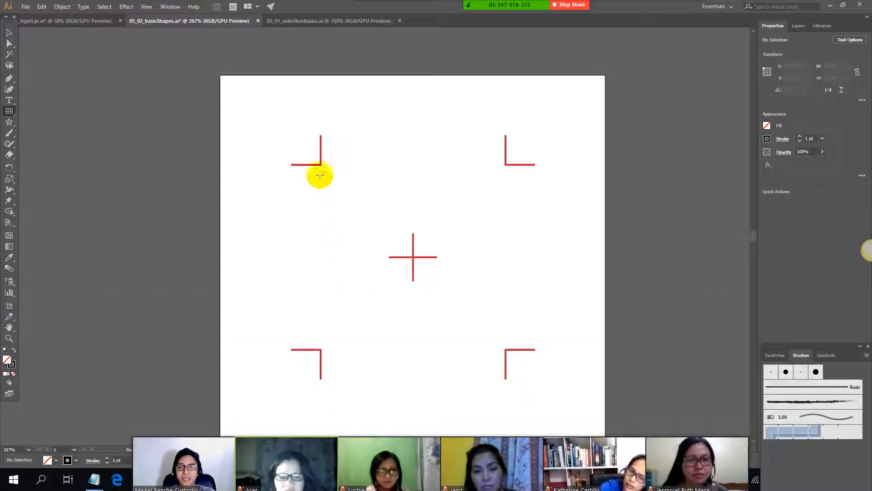
{"action": "mouse_move", "coordinate": [318, 173]}
{"action": "left_mouse_down"}
{"action": "mouse_move", "coordinate": [469, 286]}
{"action": "mouse_move", "coordinate": [542, 368]}
{"action": "mouse_move", "coordinate": [509, 327]}
{"action": "mouse_move", "coordinate": [401, 256]}
{"action": "mouse_move", "coordinate": [522, 362]}
{"action": "mouse_move", "coordinate": [504, 352]}
{"action": "mouse_move", "coordinate": [396, 351]}
{"action": "mouse_move", "coordinate": [292, 368]}
{"action": "mouse_move", "coordinate": [278, 391]}
{"action": "mouse_move", "coordinate": [300, 402]}
{"action": "left_mouse_up"}
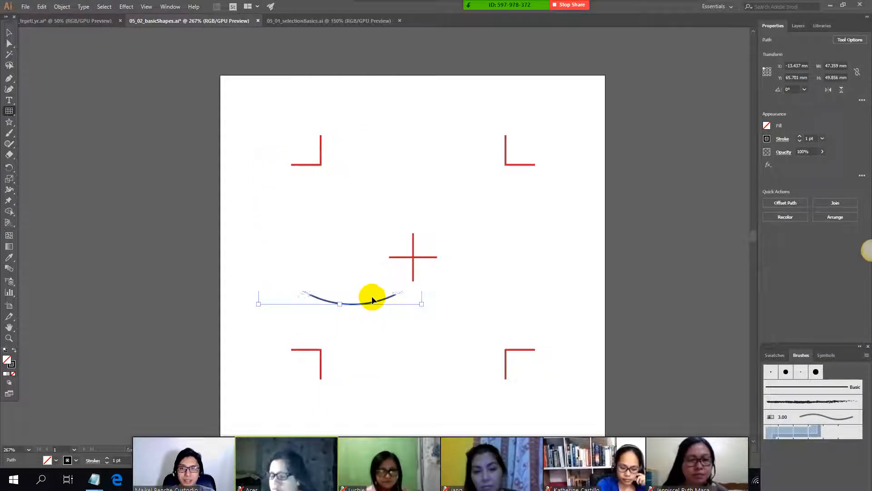
Step: Find the POLAR GRID section in the class notes
{"action": "key", "text": "alt+Tab"}
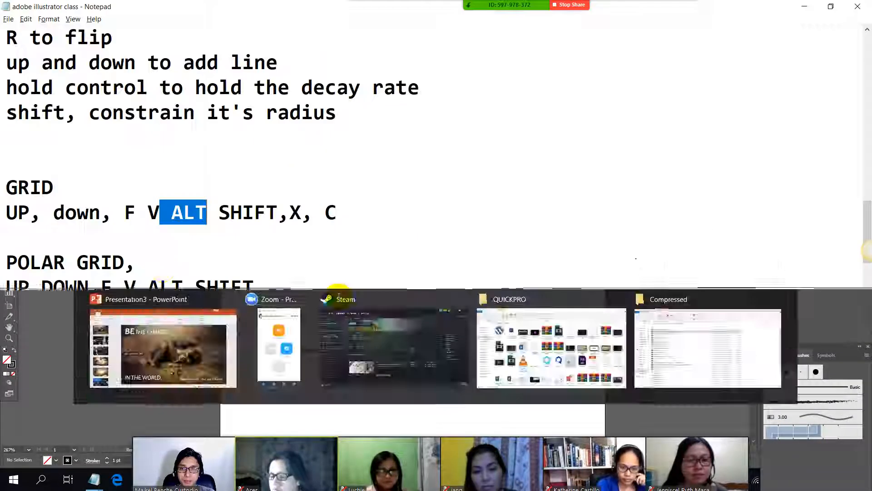
{"action": "scroll", "coordinate": [144, 260], "scroll_direction": "down", "scroll_amount": 1}
{"action": "left_click_drag", "start_coordinate": [2, 187], "coordinate": [194, 189]}
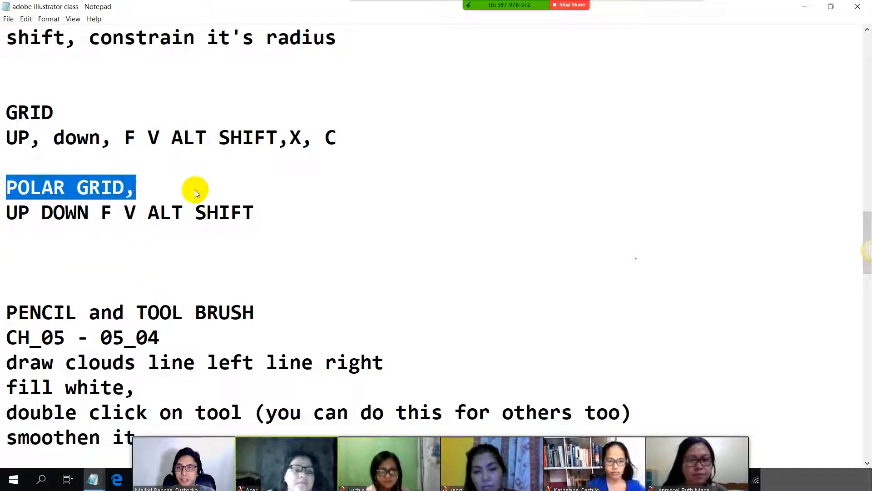
{"action": "key", "text": "alt+Tab"}
Step: Draw two trial polar grids, the first about 67 mm wide and 69 mm high and the second flatter, undoing each one
{"action": "left_click", "coordinate": [9, 111]}
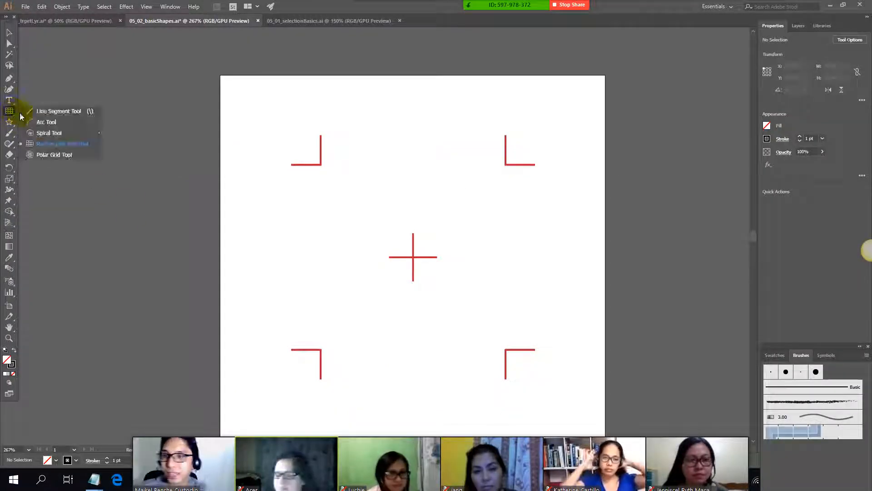
{"action": "left_click", "coordinate": [64, 155]}
{"action": "left_click_drag", "start_coordinate": [347, 163], "coordinate": [574, 400]}
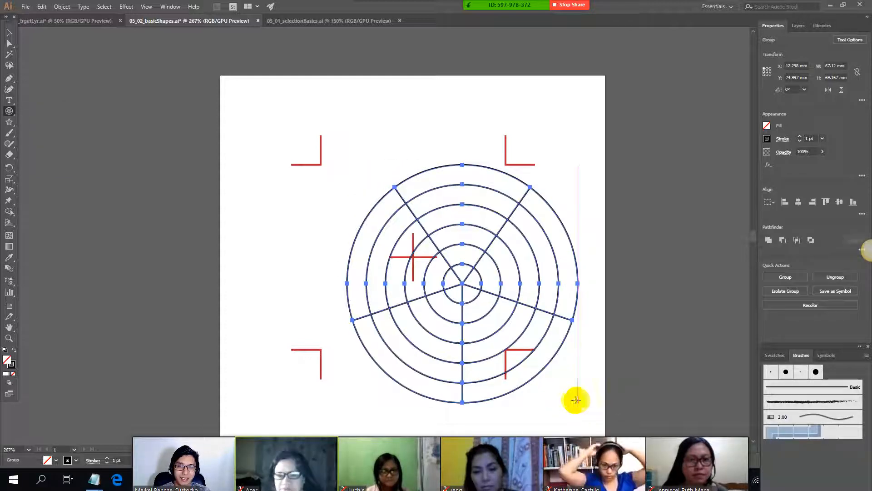
{"action": "key", "text": "ctrl+z"}
{"action": "left_click_drag", "start_coordinate": [346, 168], "coordinate": [560, 360]}
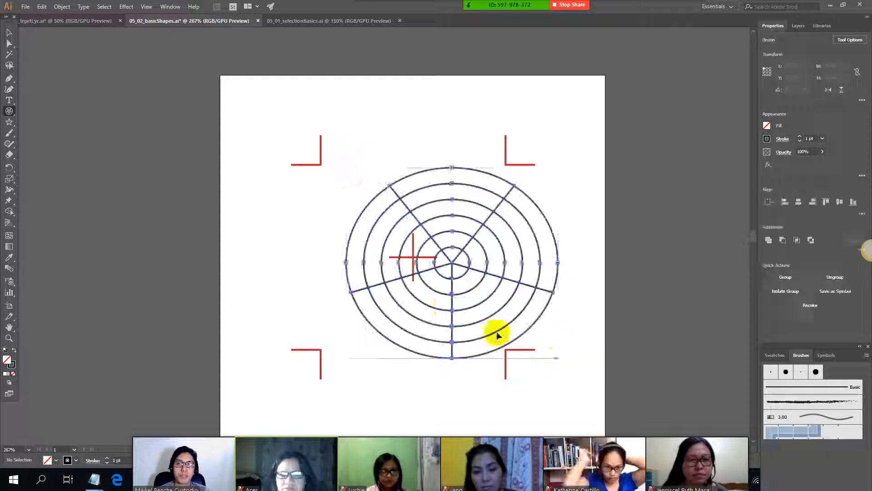
{"action": "key", "text": "ctrl+z"}
Step: Draw a polar grid about 70 mm wide and 67 mm high, adding concentric circles and radial dividers while drawing
{"action": "left_click_drag", "start_coordinate": [309, 154], "coordinate": [548, 384]}
{"action": "key", "text": "Up"}
{"action": "key", "text": "Up"}
{"action": "key", "text": "Up"}
{"action": "key", "text": "Right"}
{"action": "key", "text": "Right"}
{"action": "key", "text": "Right"}
{"action": "key", "text": "Right"}
{"action": "key", "text": "Right"}
{"action": "key", "text": "Right"}
{"action": "key", "text": "Right"}
{"action": "key", "text": "Right"}
{"action": "key", "text": "Right"}
{"action": "key", "text": "Right"}
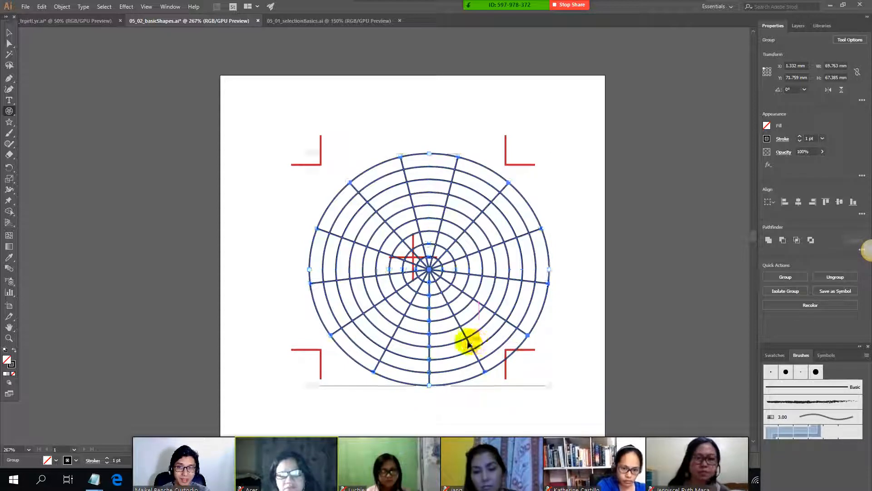
Step: Check the F and V entries in the POLAR GRID section of the class notes
{"action": "key", "text": "alt+Tab"}
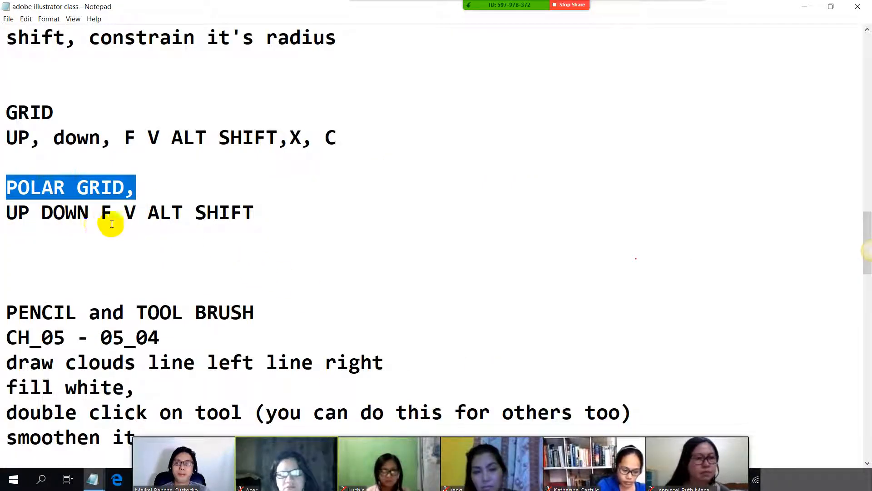
{"action": "left_click_drag", "start_coordinate": [89, 213], "coordinate": [151, 217]}
{"action": "key", "text": "alt+Tab"}
Step: Draw a polar grid about 62 mm wide and 65 mm high, skewing its radial dividers both ways while drawing, and delete it
{"action": "left_click_drag", "start_coordinate": [350, 148], "coordinate": [561, 374]}
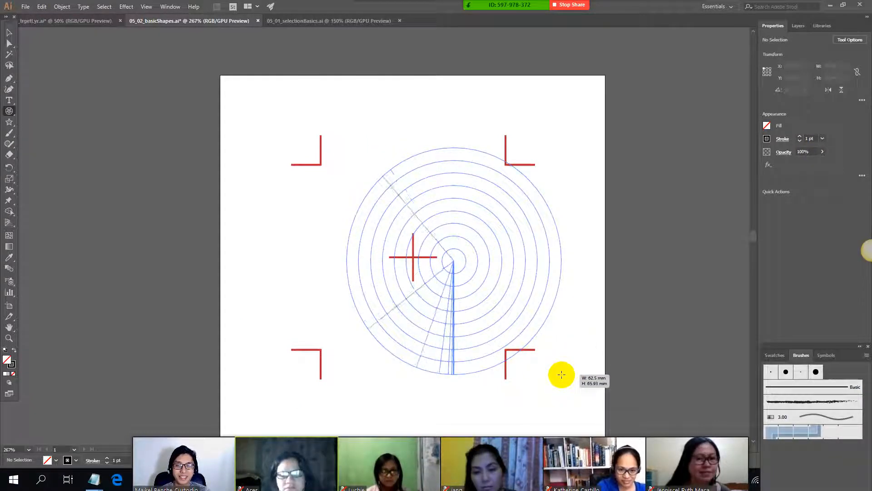
{"action": "key", "text": "v"}
{"action": "key", "text": "v"}
{"action": "key", "text": "v"}
{"action": "key", "text": "v"}
{"action": "key", "text": "v"}
{"action": "key", "text": "v"}
{"action": "key", "text": "v"}
{"action": "key", "text": "v"}
{"action": "key", "text": "v"}
{"action": "key", "text": "v"}
{"action": "key", "text": "v"}
{"action": "key", "text": "v"}
{"action": "key", "text": "v"}
{"action": "key", "text": "v"}
{"action": "key", "text": "v"}
{"action": "key", "text": "v"}
{"action": "key", "text": "v"}
{"action": "key", "text": "v"}
{"action": "key", "text": "v"}
{"action": "key", "text": "v"}
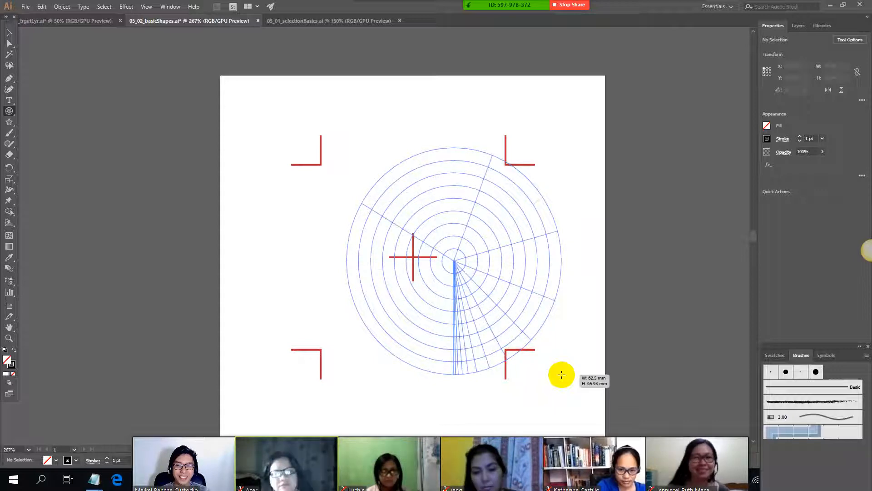
{"action": "key", "text": "f"}
{"action": "key", "text": "f"}
{"action": "key", "text": "f"}
{"action": "key", "text": "f"}
{"action": "key", "text": "f"}
{"action": "key", "text": "f"}
{"action": "key", "text": "f"}
{"action": "key", "text": "f"}
{"action": "key", "text": "f"}
{"action": "key", "text": "f"}
{"action": "key", "text": "f"}
{"action": "key", "text": "f"}
{"action": "key", "text": "f"}
{"action": "key", "text": "f"}
{"action": "key", "text": "f"}
{"action": "key", "text": "f"}
{"action": "key", "text": "f"}
{"action": "key", "text": "f"}
{"action": "key", "text": "f"}
{"action": "left_click_drag", "start_coordinate": [562, 375], "coordinate": [559, 372]}
{"action": "key", "text": "v"}
{"action": "key", "text": "v"}
{"action": "key", "text": "v"}
{"action": "key", "text": "v"}
{"action": "key", "text": "v"}
{"action": "key", "text": "v"}
{"action": "key", "text": "v"}
{"action": "key", "text": "v"}
{"action": "key", "text": "v"}
{"action": "key", "text": "v"}
{"action": "key", "text": "v"}
{"action": "key", "text": "v"}
{"action": "key", "text": "v"}
{"action": "key", "text": "v"}
{"action": "key", "text": "v"}
{"action": "key", "text": "v"}
{"action": "key", "text": "v"}
{"action": "key", "text": "v"}
{"action": "key", "text": "v"}
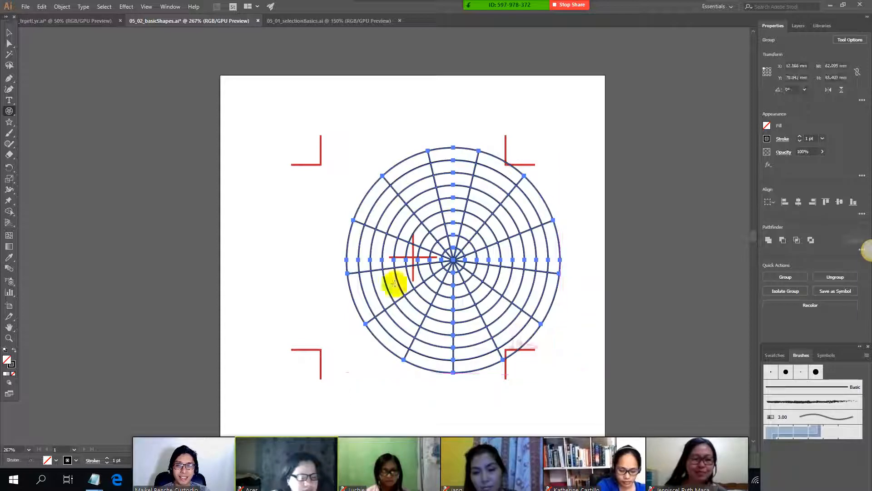
{"action": "key", "text": "Delete"}
Step: Find the PENCIL and TOOL BRUSH section in the class notes
{"action": "key", "text": "alt+Tab"}
{"action": "scroll", "coordinate": [143, 226], "scroll_direction": "down", "scroll_amount": 2}
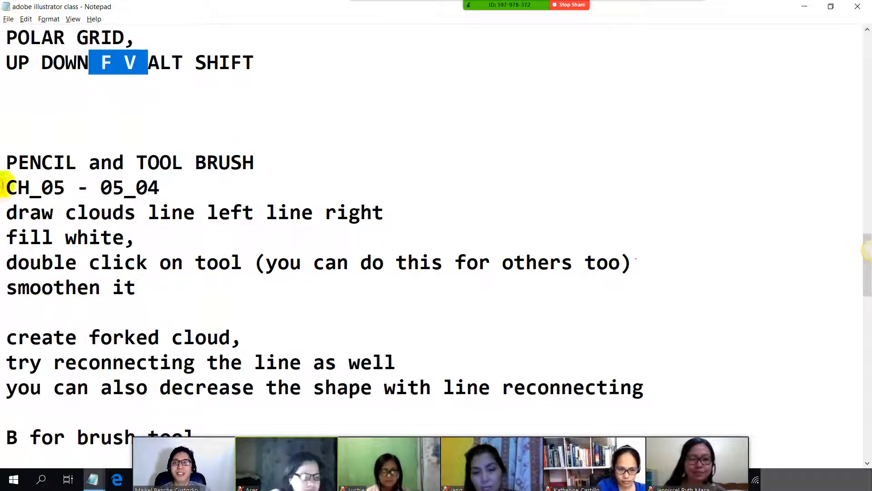
{"action": "mouse_move", "coordinate": [2, 162]}
{"action": "left_mouse_down"}
{"action": "mouse_move", "coordinate": [282, 160]}
{"action": "mouse_move", "coordinate": [103, 162]}
{"action": "mouse_move", "coordinate": [6, 141]}
{"action": "left_mouse_up"}
{"action": "key", "text": "alt+Tab"}
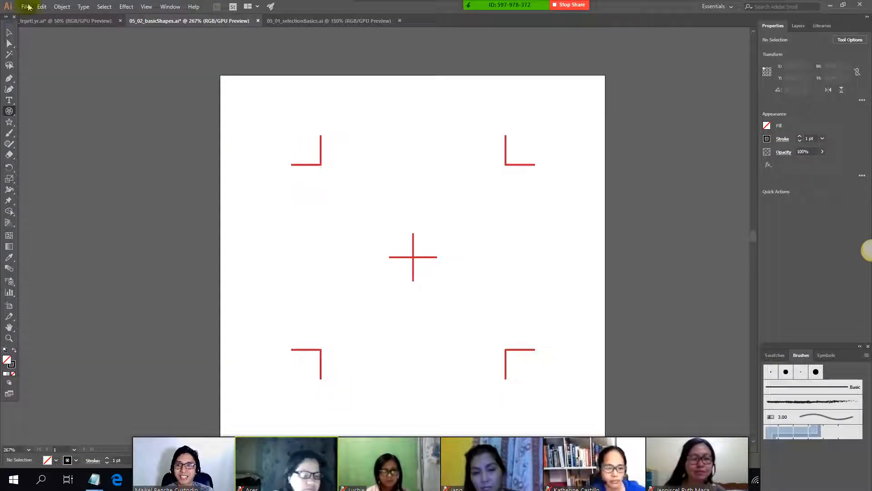
Step: Open the exercise file 05_04_pencilBrush from the Ch_05 folder, as named in the class notes
{"action": "left_click", "coordinate": [41, 6]}
{"action": "mouse_move", "coordinate": [25, 8]}
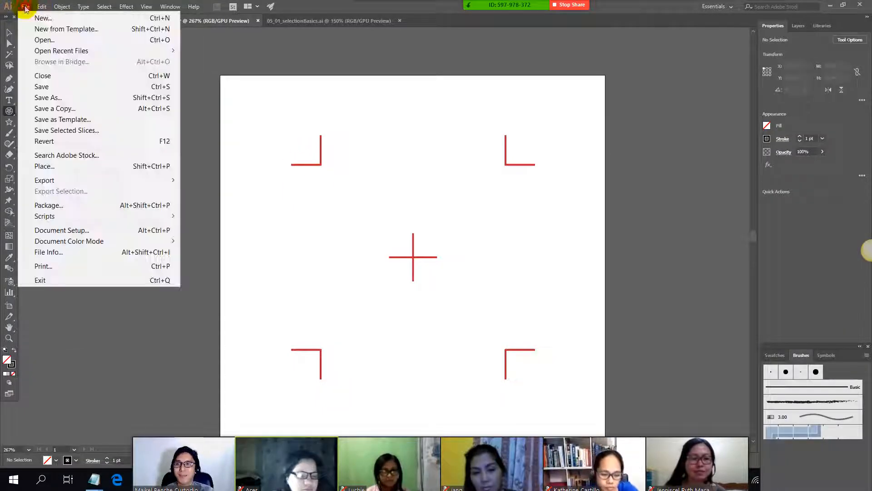
{"action": "left_click", "coordinate": [47, 44]}
{"action": "key", "text": "alt+Tab"}
{"action": "left_click_drag", "start_coordinate": [10, 179], "coordinate": [214, 190]}
{"action": "key", "text": "alt+Tab"}
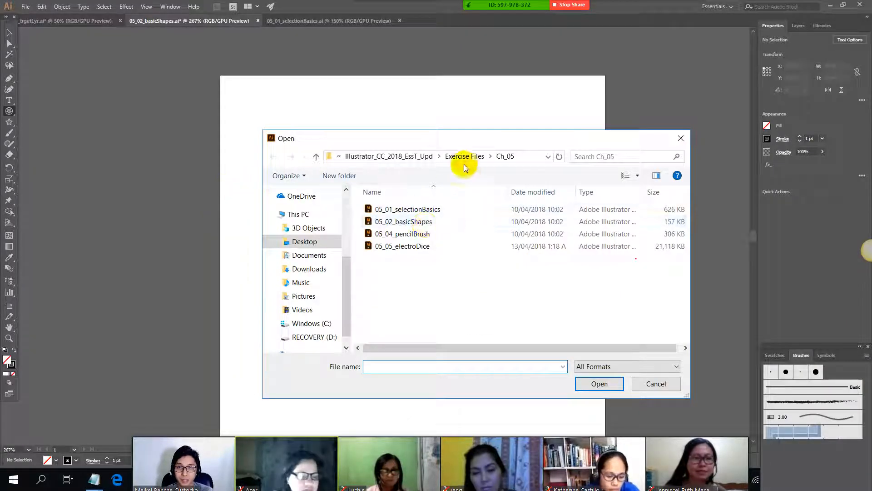
{"action": "left_click", "coordinate": [399, 234]}
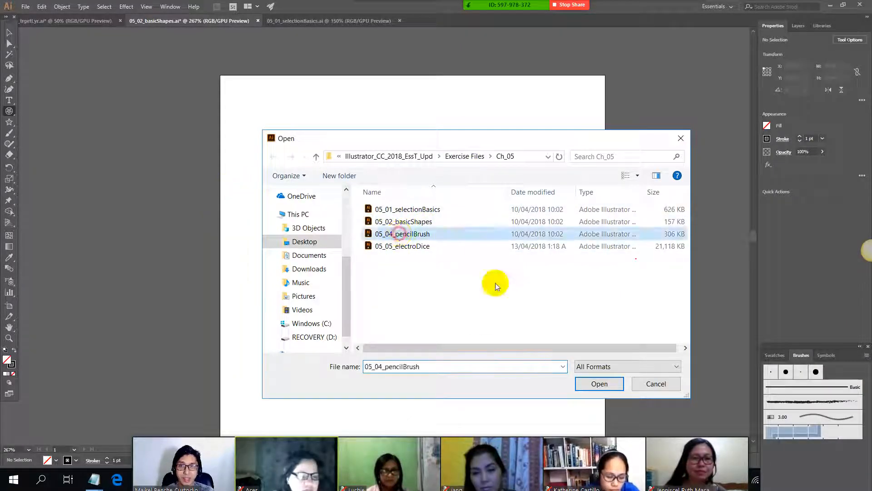
{"action": "left_click", "coordinate": [599, 383]}
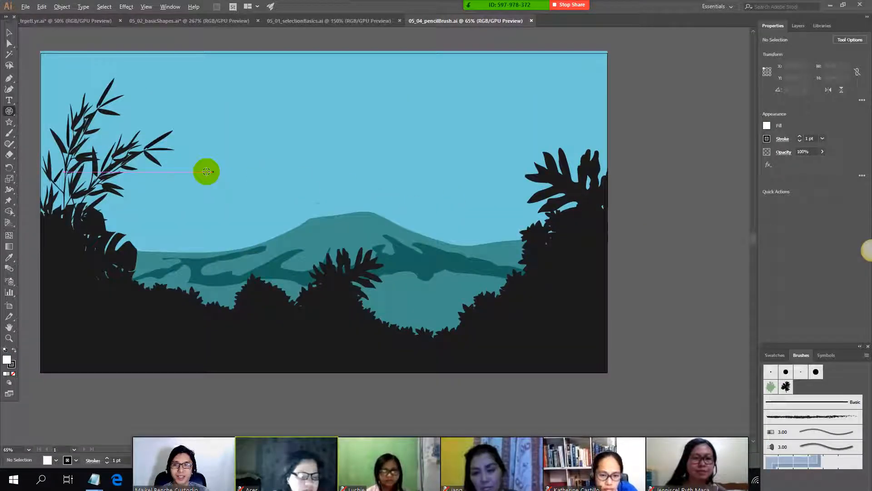
Step: Look over the landscape artwork and read the cloud-drawing instructions under PENCIL and TOOL BRUSH in the class notes
{"action": "scroll", "coordinate": [205, 168], "scroll_direction": "down", "scroll_amount": 1, "text": "alt"}
{"action": "scroll", "coordinate": [174, 157], "scroll_direction": "up", "scroll_amount": 1, "text": "alt"}
{"action": "left_click_drag", "start_coordinate": [310, 163], "coordinate": [351, 144]}
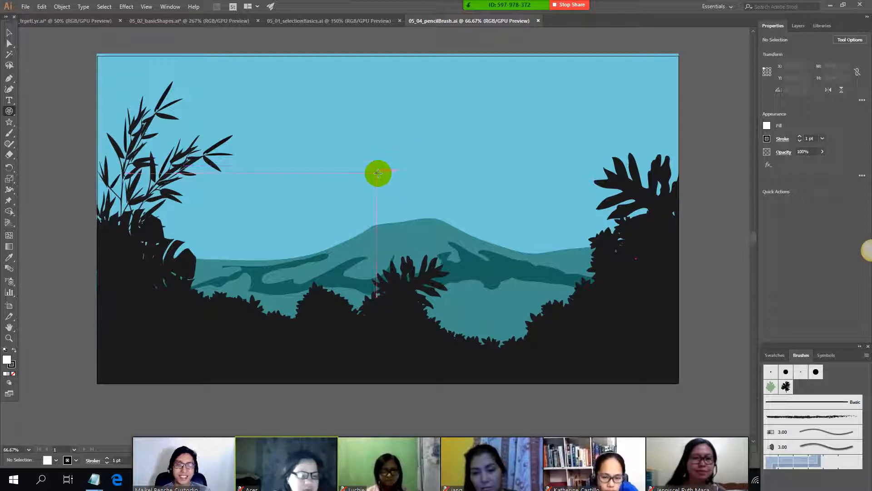
{"action": "scroll", "coordinate": [343, 115], "scroll_direction": "up", "scroll_amount": 1, "text": "alt"}
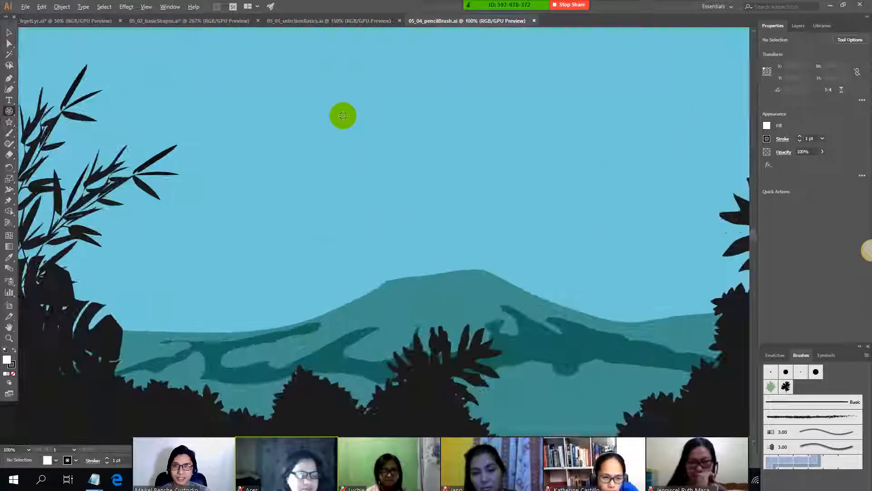
{"action": "scroll", "coordinate": [342, 115], "scroll_direction": "down", "scroll_amount": 1, "text": "alt"}
{"action": "key", "text": "alt+Tab"}
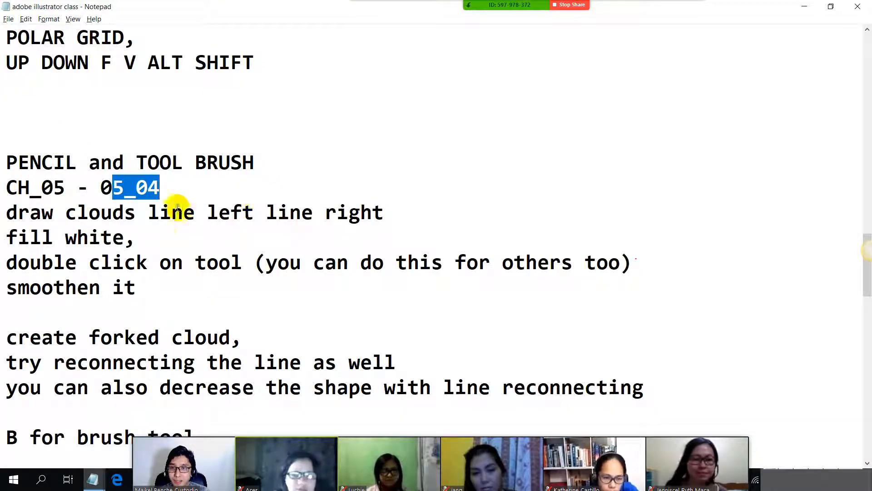
{"action": "scroll", "coordinate": [175, 203], "scroll_direction": "down", "scroll_amount": 1}
{"action": "scroll", "coordinate": [205, 119], "scroll_direction": "up", "scroll_amount": 1}
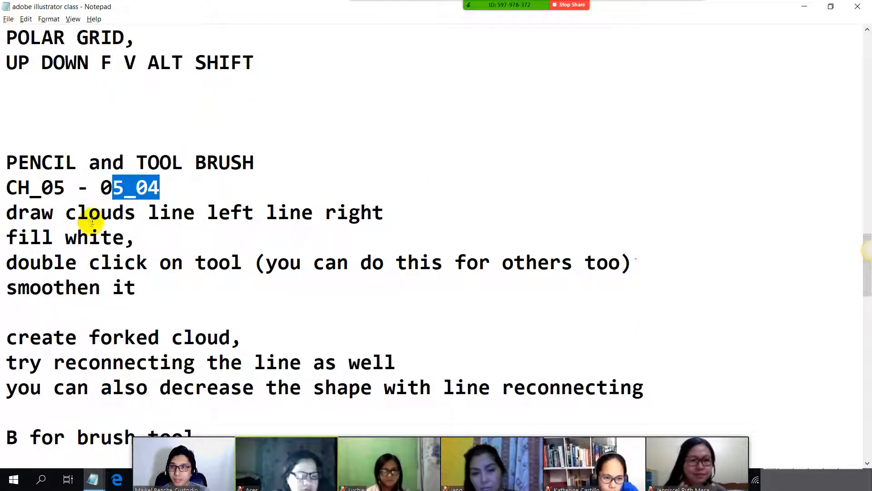
{"action": "key", "text": "alt+Tab"}
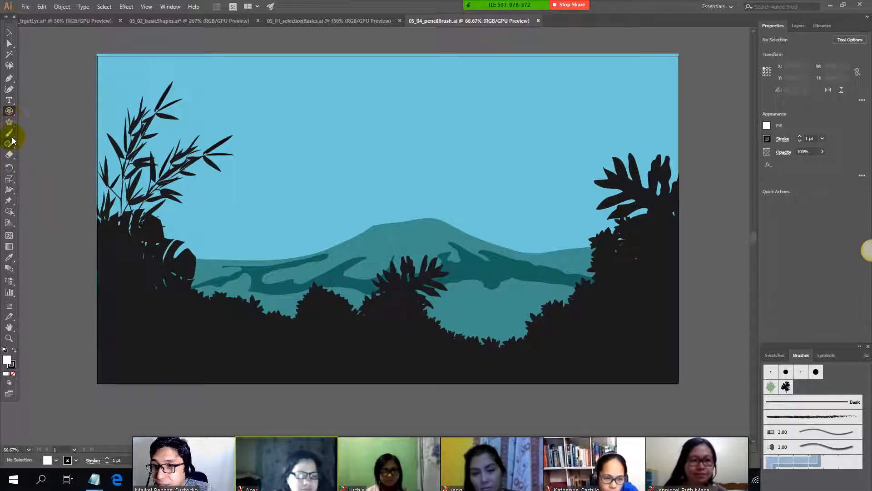
Step: Activate the Pencil tool for freehand drawing in the landscape file
{"action": "left_click", "coordinate": [12, 138]}
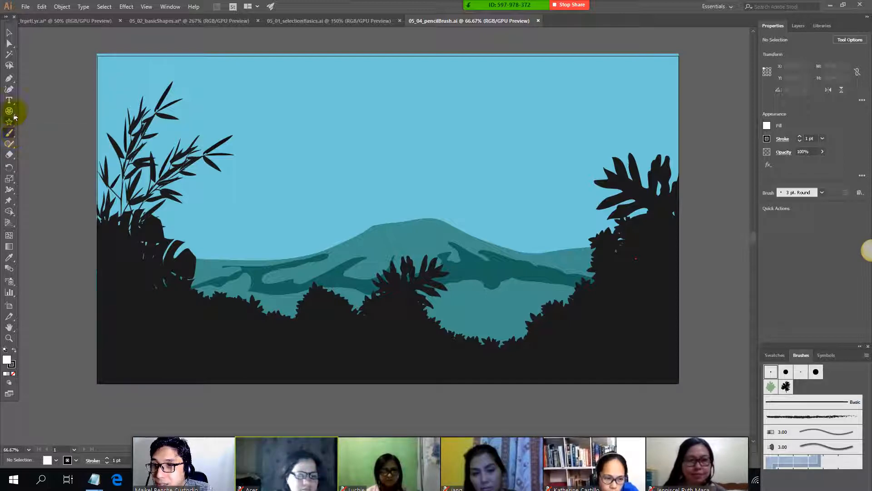
{"action": "left_click", "coordinate": [12, 79]}
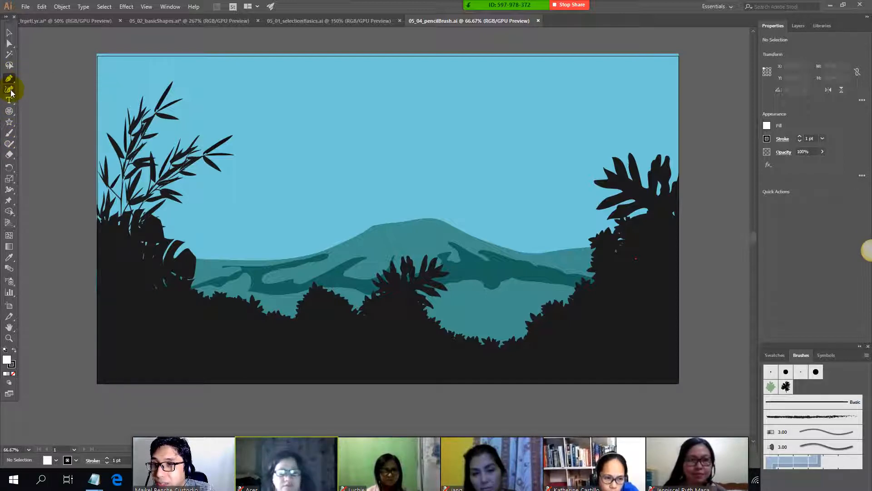
{"action": "left_click", "coordinate": [13, 150]}
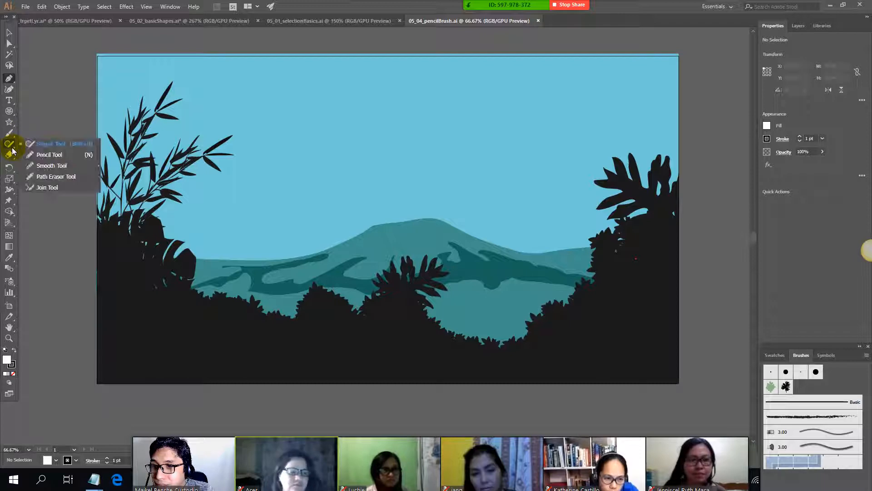
{"action": "left_click", "coordinate": [47, 157]}
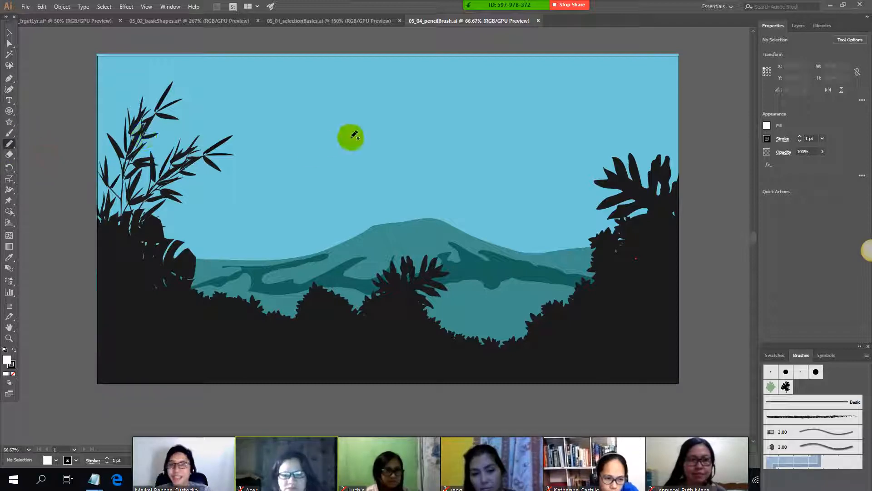
Step: Add the shortcut "(N)" after PENCIL in the class notes' PENCIL and TOOL BRUSH heading, and return to Illustrator
{"action": "key", "text": "alt+Tab"}
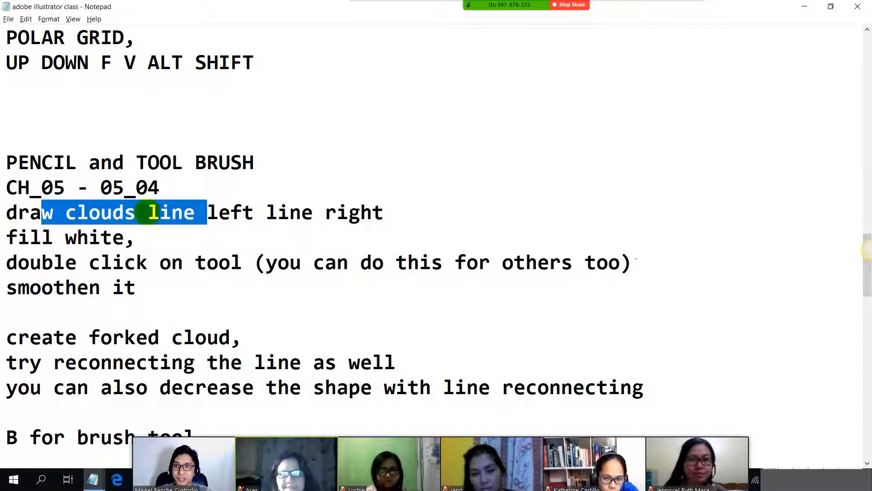
{"action": "left_click", "coordinate": [258, 162]}
{"action": "left_click", "coordinate": [76, 162]}
{"action": "type", "text": "(N"}
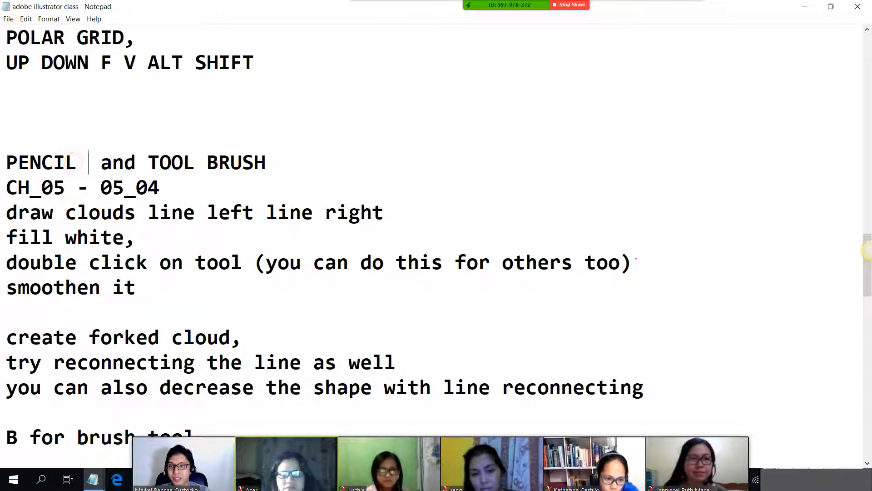
{"action": "type", "text": ")"}
{"action": "key", "text": "alt+Tab"}
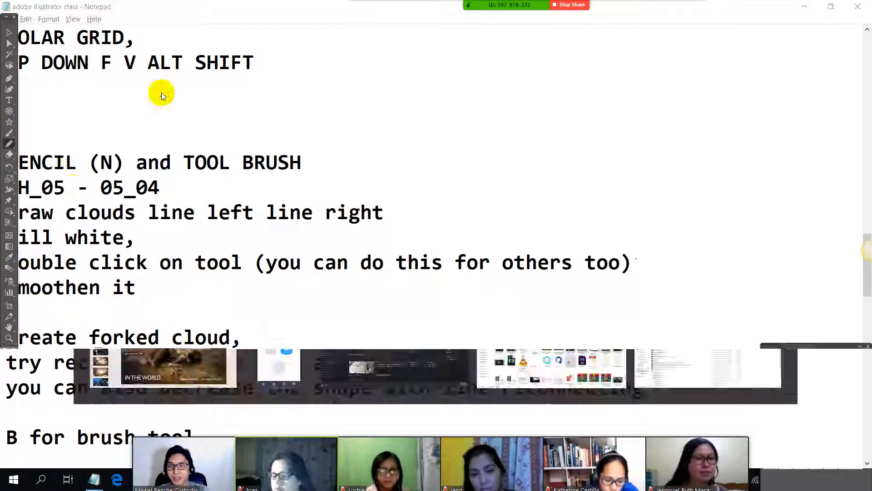
Step: Check the current fill and stroke colours and their available swatches
{"action": "scroll", "coordinate": [405, 105], "scroll_direction": "up", "scroll_amount": 1}
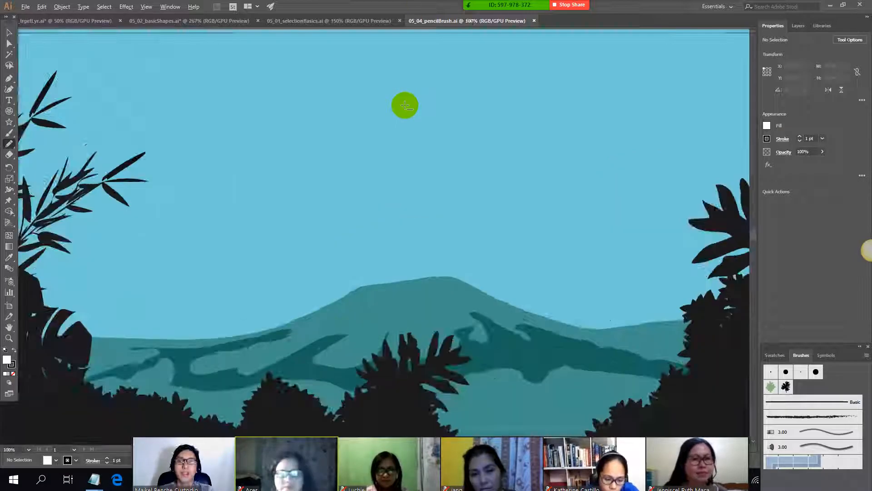
{"action": "scroll", "coordinate": [404, 105], "scroll_direction": "down", "scroll_amount": 1}
{"action": "left_click", "coordinate": [767, 127]}
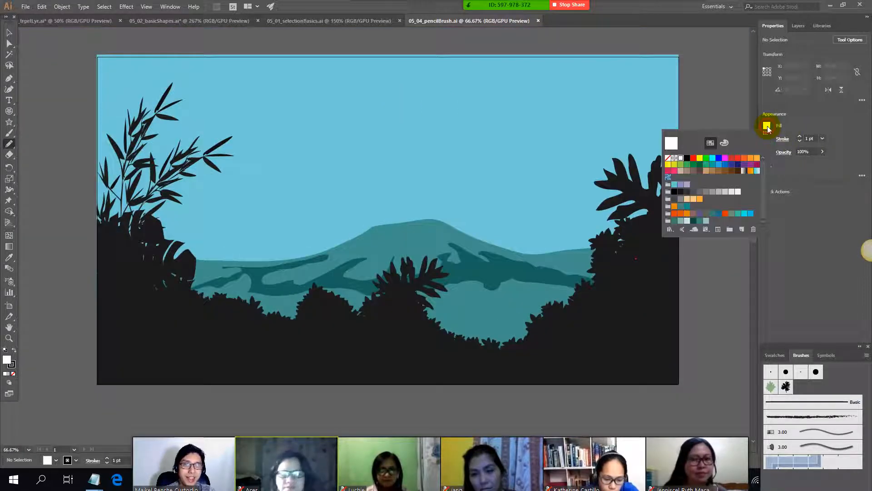
{"action": "left_click", "coordinate": [768, 127]}
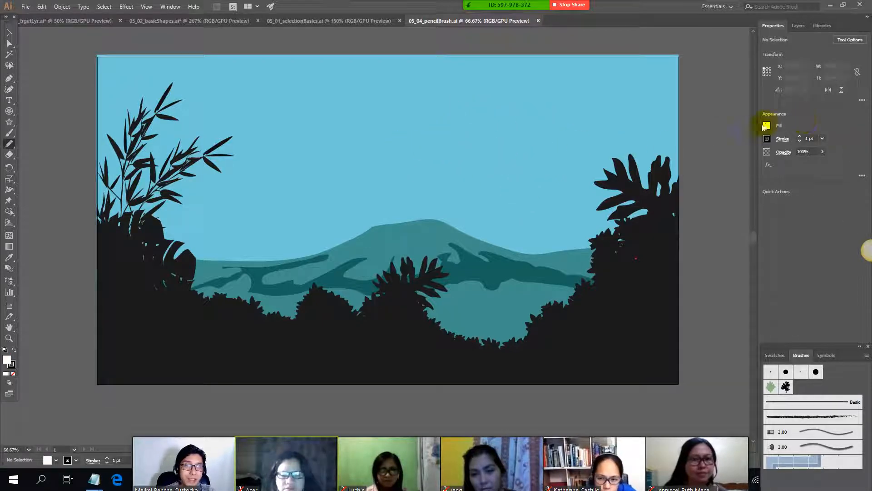
{"action": "left_click", "coordinate": [767, 138]}
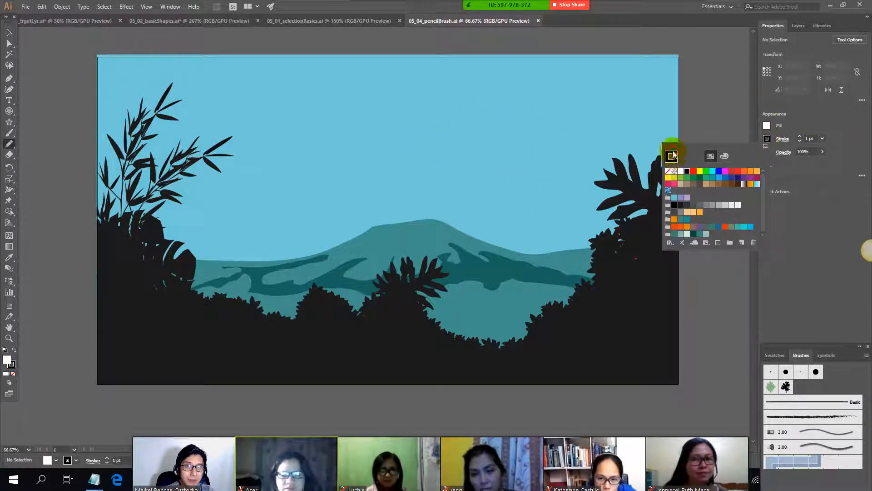
{"action": "left_click", "coordinate": [717, 108]}
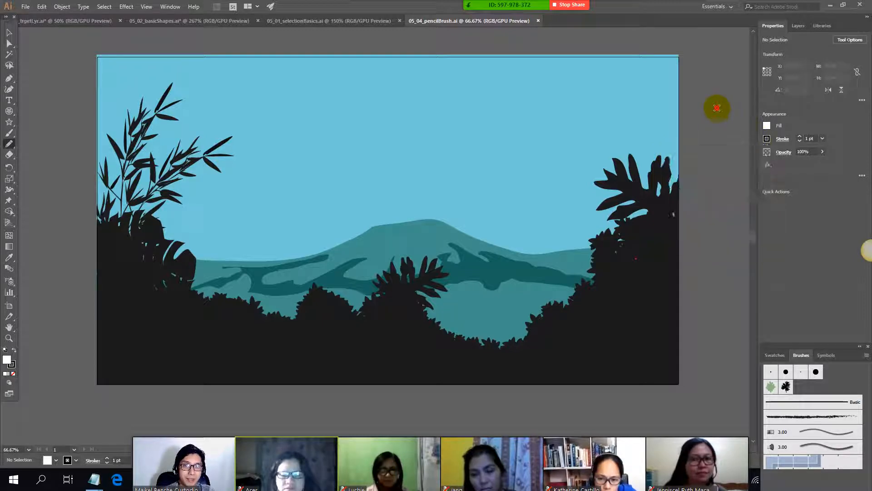
Step: Draw a freehand Pencil path about 342 mm wide and 50 mm high across the sky, and undo it
{"action": "left_click_drag", "start_coordinate": [280, 103], "coordinate": [547, 127]}
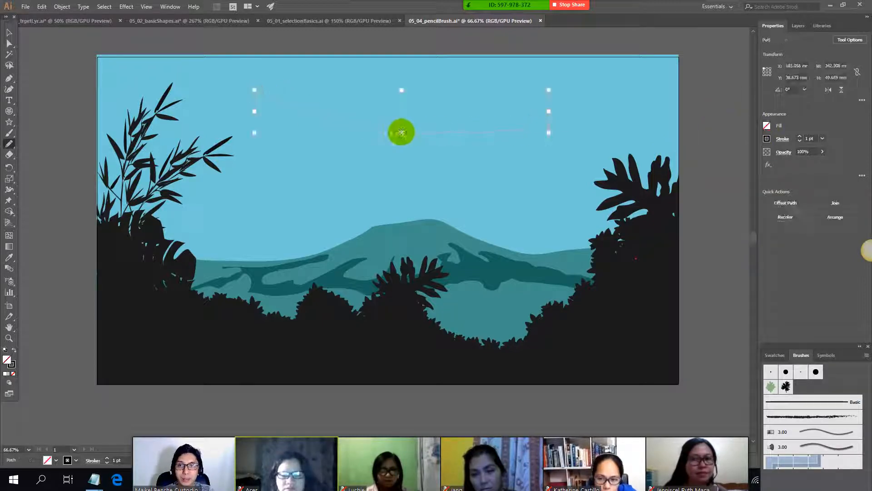
{"action": "scroll", "coordinate": [388, 121], "scroll_direction": "up", "scroll_amount": 2}
{"action": "key", "text": "ctrl+z"}
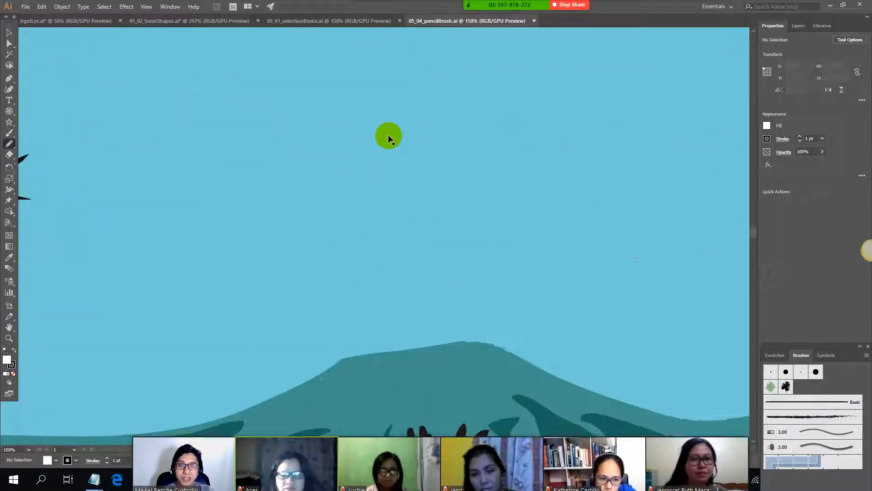
{"action": "scroll", "coordinate": [389, 136], "scroll_direction": "down", "scroll_amount": 2}
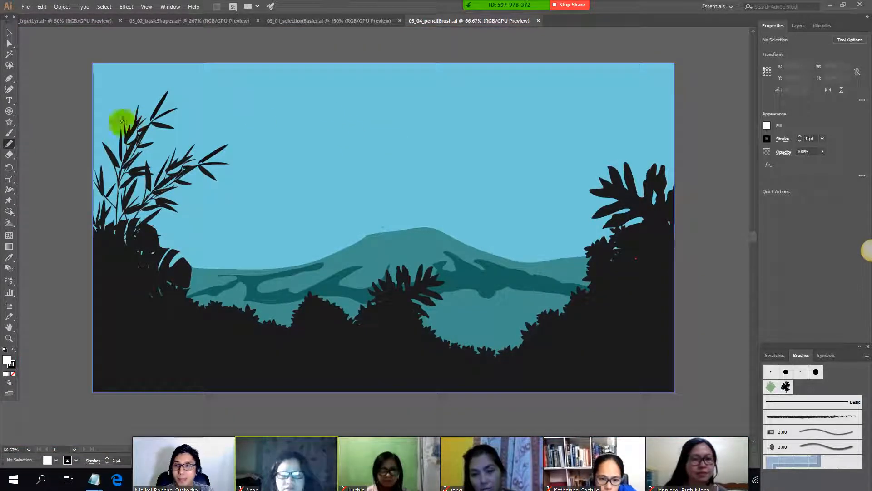
Step: Draw a Pencil path about 192 mm wide and 21 mm high in the sky plus a larger loop, and undo both
{"action": "left_click_drag", "start_coordinate": [416, 122], "coordinate": [563, 128]}
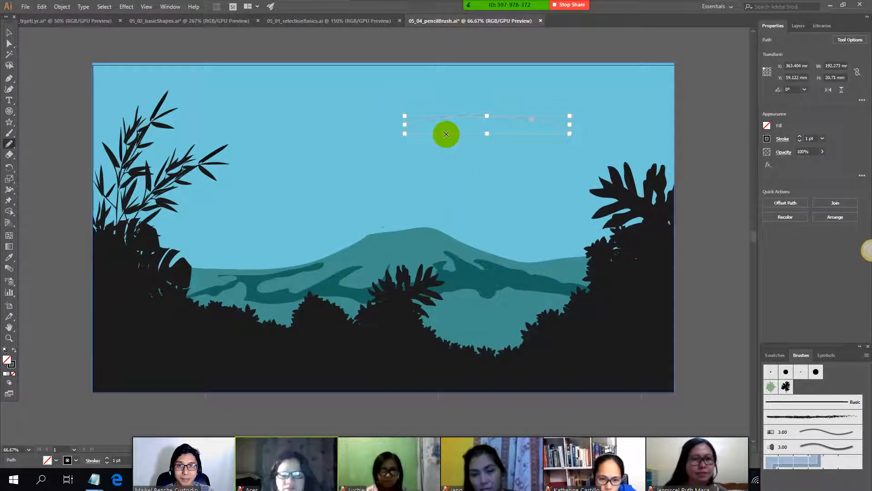
{"action": "mouse_move", "coordinate": [419, 137]}
{"action": "left_mouse_down"}
{"action": "mouse_move", "coordinate": [392, 162]}
{"action": "mouse_move", "coordinate": [307, 127]}
{"action": "mouse_move", "coordinate": [410, 113]}
{"action": "mouse_move", "coordinate": [371, 150]}
{"action": "left_mouse_up"}
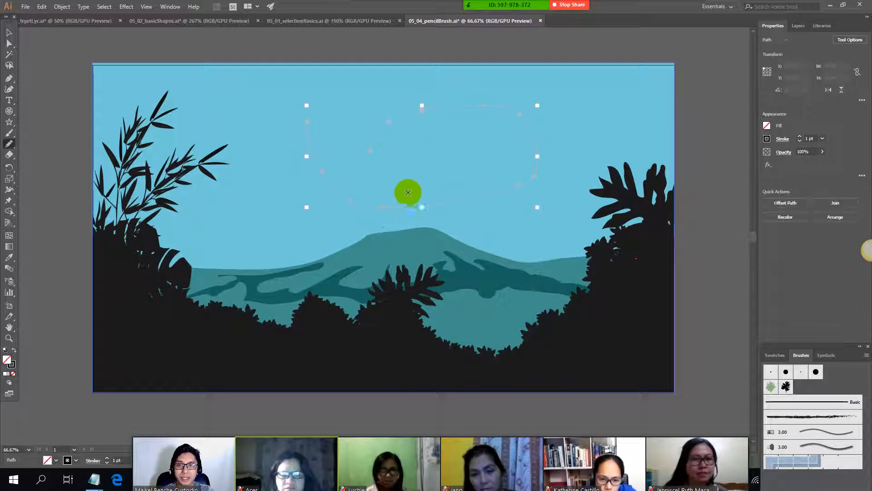
{"action": "key", "text": "ctrl+z"}
{"action": "key", "text": "ctrl+z"}
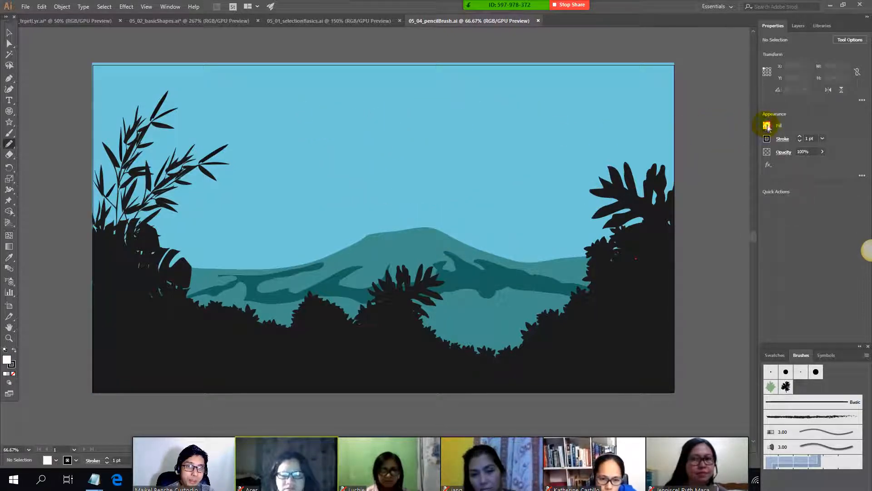
Step: Inspect the options of the White swatch for the fill, and leave them without changes
{"action": "left_click", "coordinate": [767, 126]}
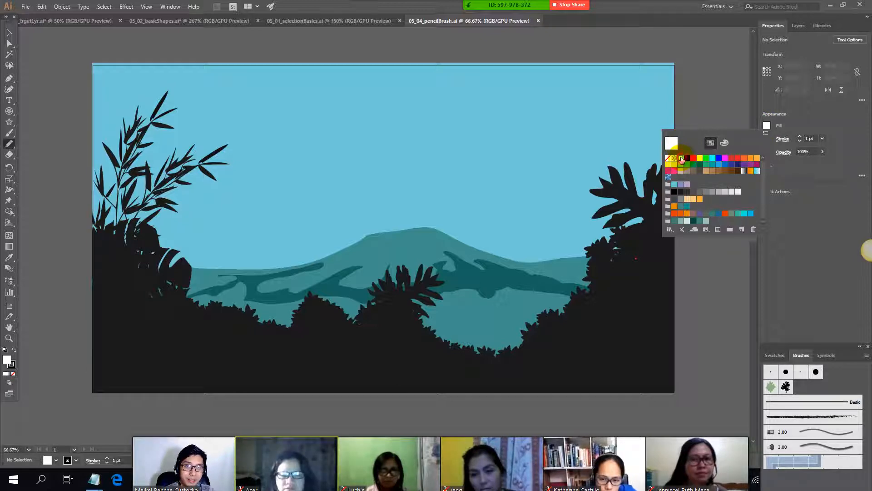
{"action": "double_click", "coordinate": [778, 126]}
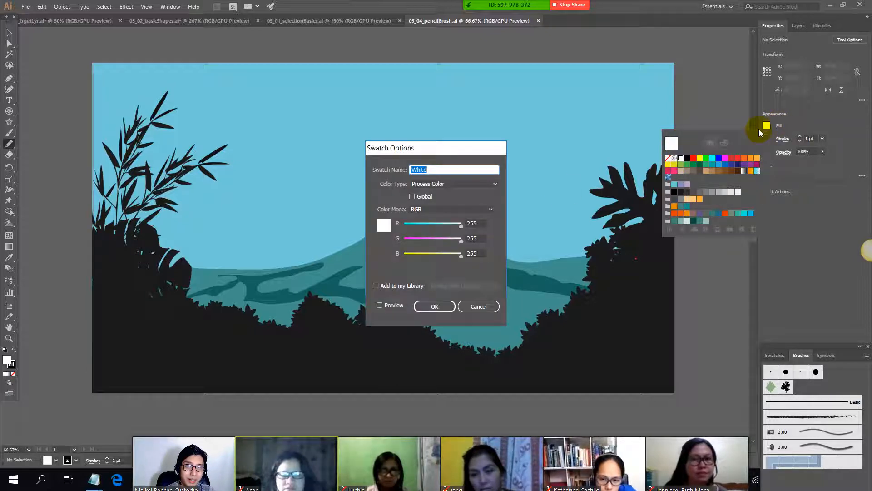
{"action": "left_click", "coordinate": [478, 306]}
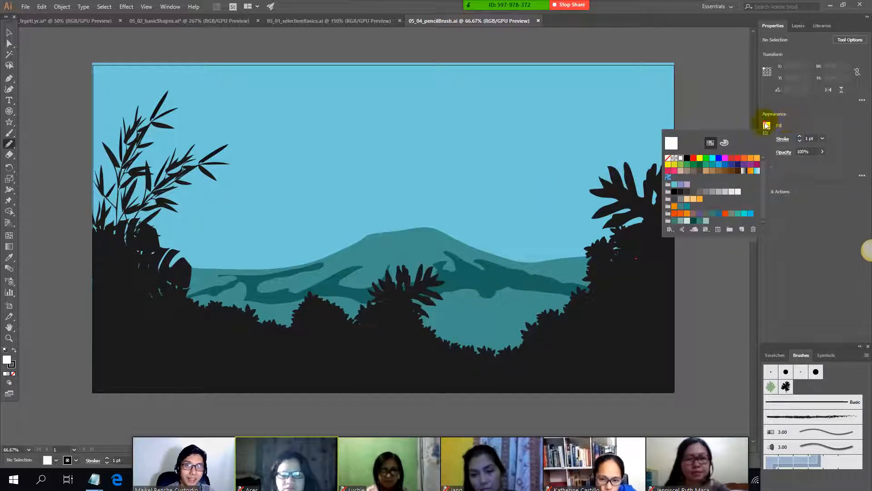
{"action": "left_click", "coordinate": [767, 127]}
Step: Set the stroke colour to the black swatch and accept its swatch options
{"action": "left_click", "coordinate": [767, 141]}
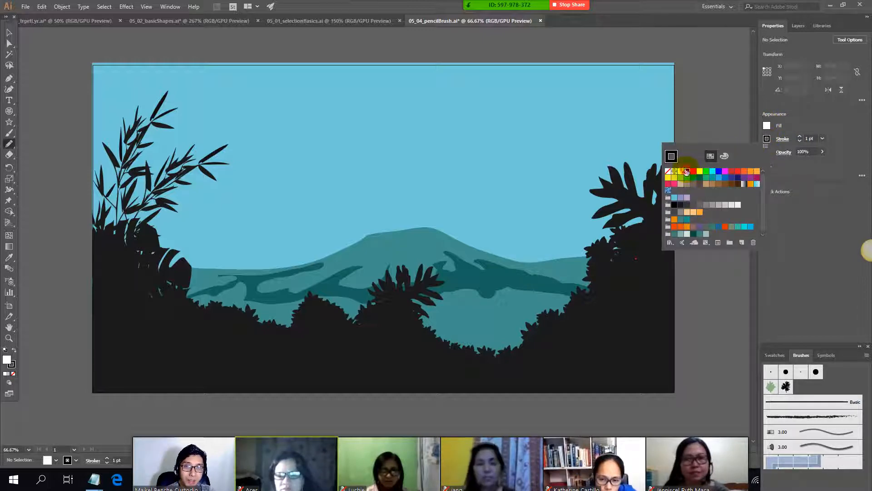
{"action": "double_click", "coordinate": [687, 172]}
{"action": "left_click", "coordinate": [446, 305]}
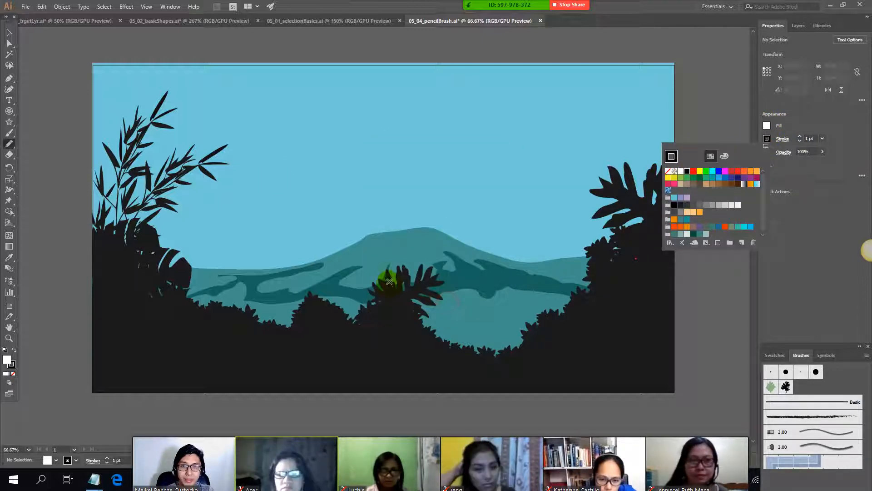
{"action": "left_click", "coordinate": [271, 97]}
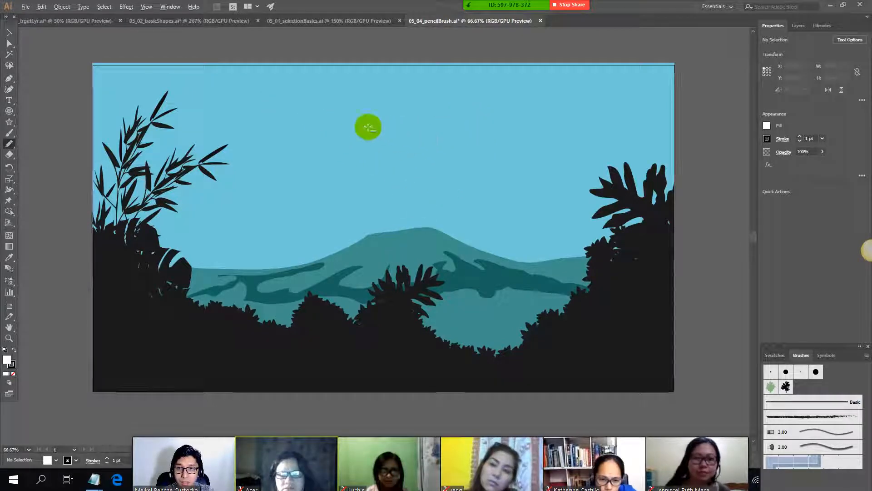
Step: Draw a freehand Pencil loop about 117 mm wide and 60 mm high in the sky, and undo it
{"action": "scroll", "coordinate": [368, 127], "scroll_direction": "up", "scroll_amount": 1}
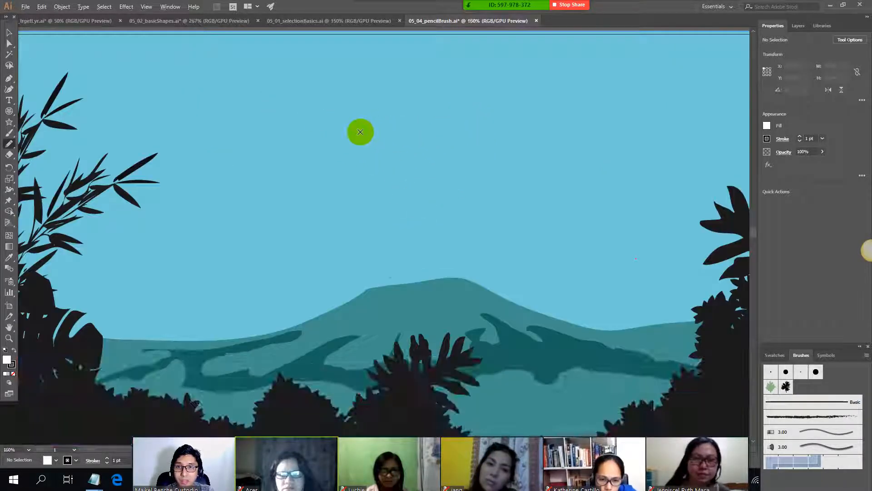
{"action": "left_click", "coordinate": [11, 143]}
{"action": "left_click", "coordinate": [66, 156]}
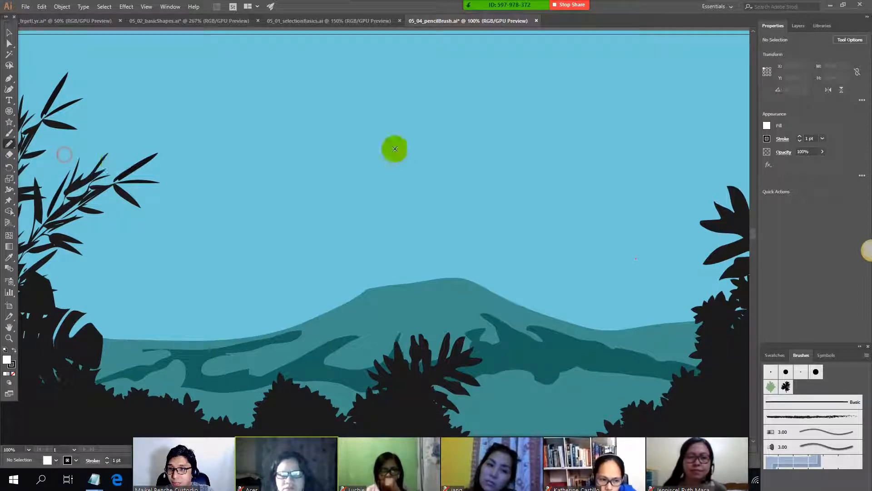
{"action": "left_click_drag", "start_coordinate": [314, 116], "coordinate": [311, 119]}
{"action": "key", "text": "ctrl+z"}
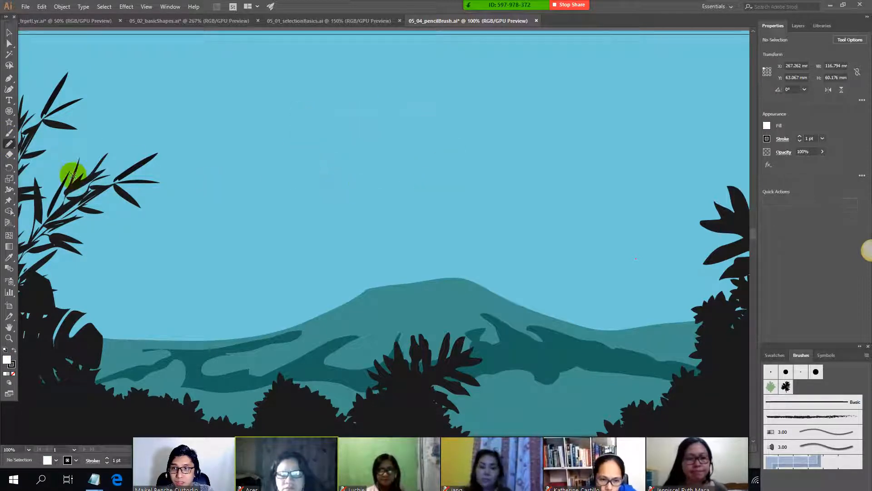
Step: Try the Shaper tool by sketching two freehand strokes in the sky above the mountain
{"action": "left_click", "coordinate": [9, 135]}
{"action": "left_click", "coordinate": [11, 145]}
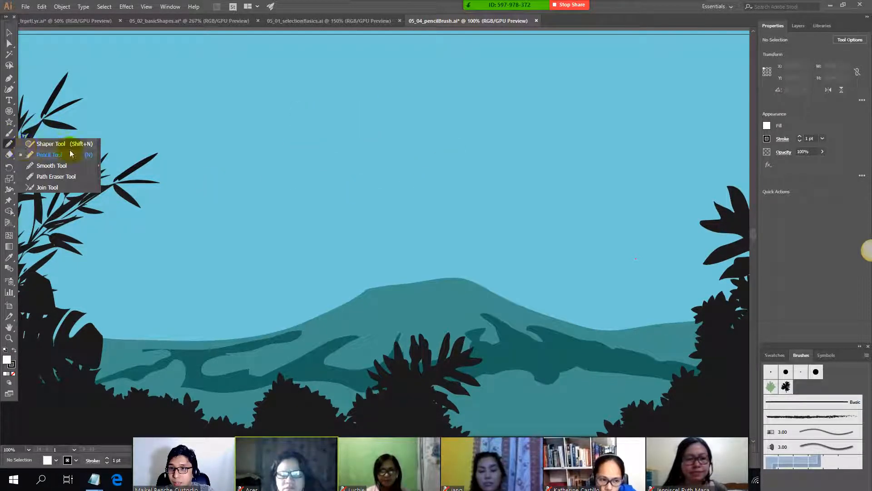
{"action": "left_click", "coordinate": [71, 153]}
{"action": "left_click", "coordinate": [10, 144]}
{"action": "left_click", "coordinate": [48, 144]}
{"action": "mouse_move", "coordinate": [468, 139]}
{"action": "left_mouse_down"}
{"action": "mouse_move", "coordinate": [617, 178]}
{"action": "mouse_move", "coordinate": [458, 144]}
{"action": "mouse_move", "coordinate": [460, 124]}
{"action": "left_mouse_up"}
{"action": "mouse_move", "coordinate": [363, 132]}
{"action": "left_mouse_down"}
{"action": "mouse_move", "coordinate": [486, 173]}
{"action": "mouse_move", "coordinate": [419, 126]}
{"action": "mouse_move", "coordinate": [409, 187]}
{"action": "left_mouse_up"}
Step: Draw a cloud outline with the Pencil tool, about 289 mm wide and 85 mm high, in the sky beside the bamboo
{"action": "left_click", "coordinate": [10, 144]}
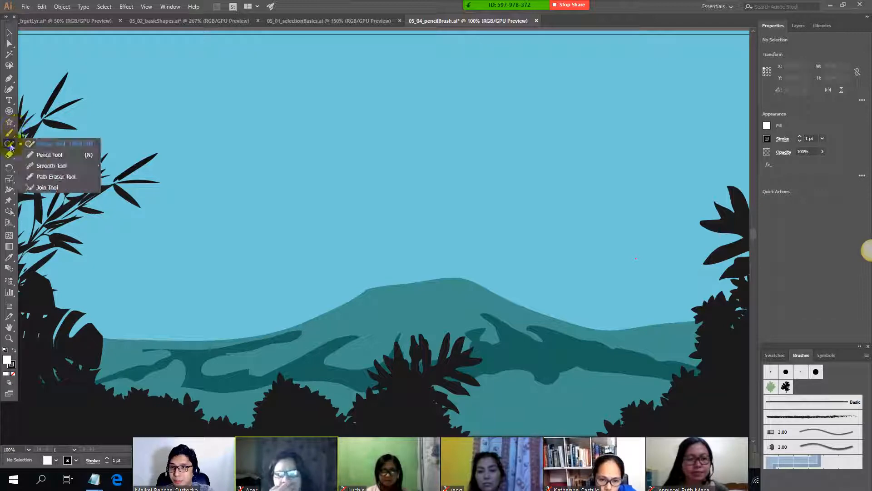
{"action": "left_click", "coordinate": [45, 155]}
{"action": "key", "text": "ctrl+minus"}
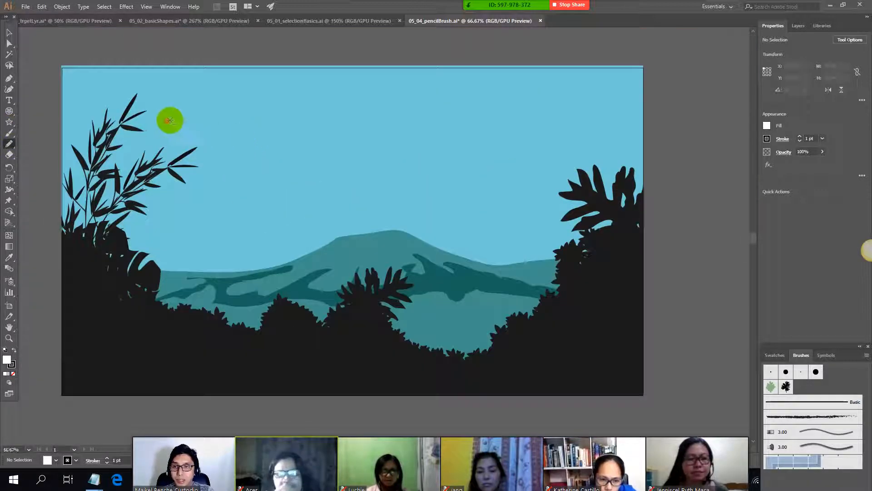
{"action": "mouse_move", "coordinate": [169, 121]}
{"action": "left_mouse_down"}
{"action": "mouse_move", "coordinate": [408, 132]}
{"action": "mouse_move", "coordinate": [388, 183]}
{"action": "mouse_move", "coordinate": [263, 179]}
{"action": "mouse_move", "coordinate": [228, 129]}
{"action": "mouse_move", "coordinate": [206, 111]}
{"action": "left_mouse_up"}
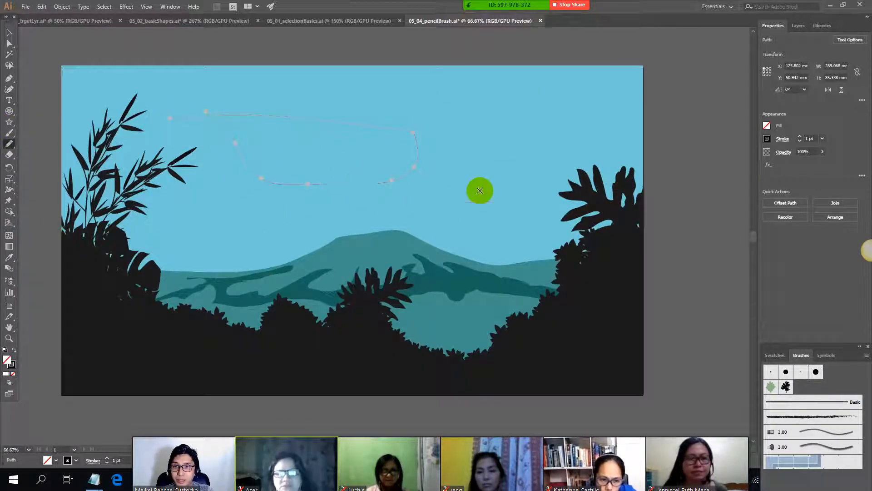
Step: Fill the cloud path with white, and undo both the fill and the path
{"action": "left_click", "coordinate": [767, 127]}
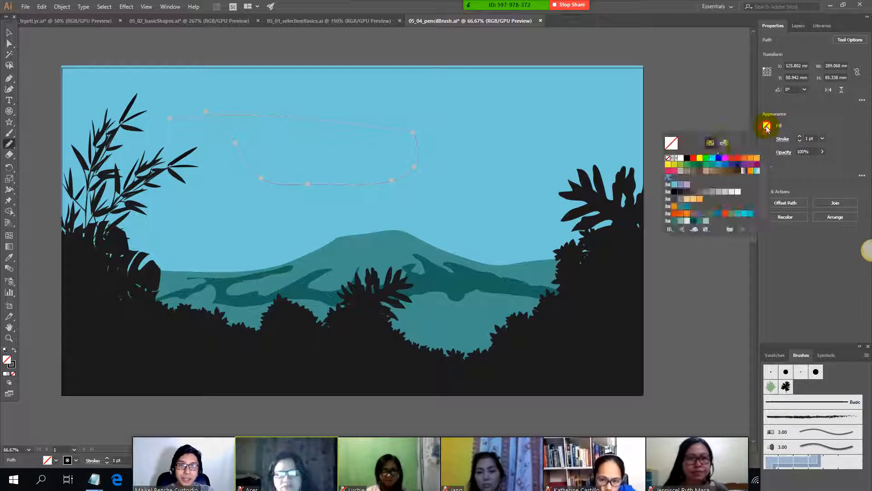
{"action": "left_click", "coordinate": [682, 158]}
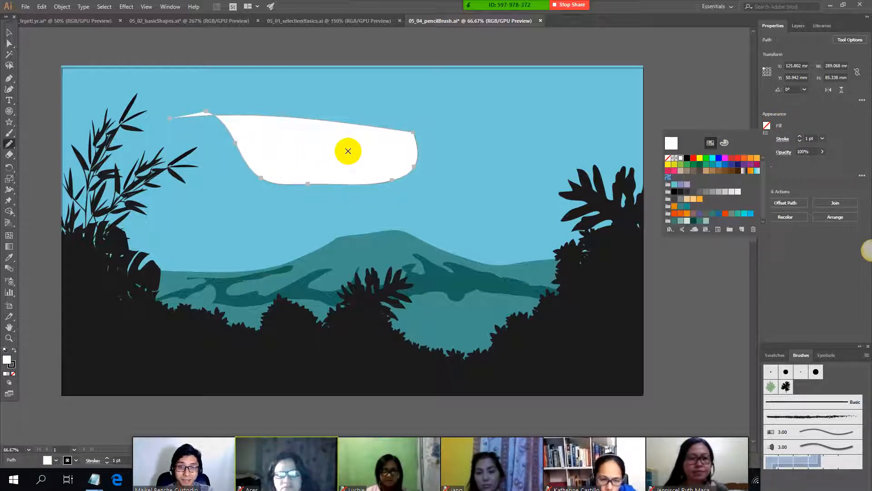
{"action": "left_click", "coordinate": [768, 128]}
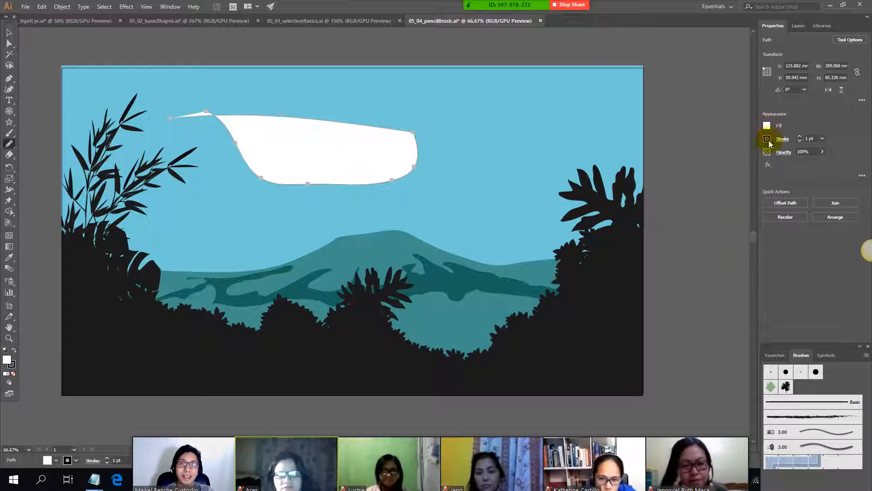
{"action": "key", "text": "ctrl+z"}
{"action": "key", "text": "alt+Tab"}
{"action": "key", "text": "ctrl+z"}
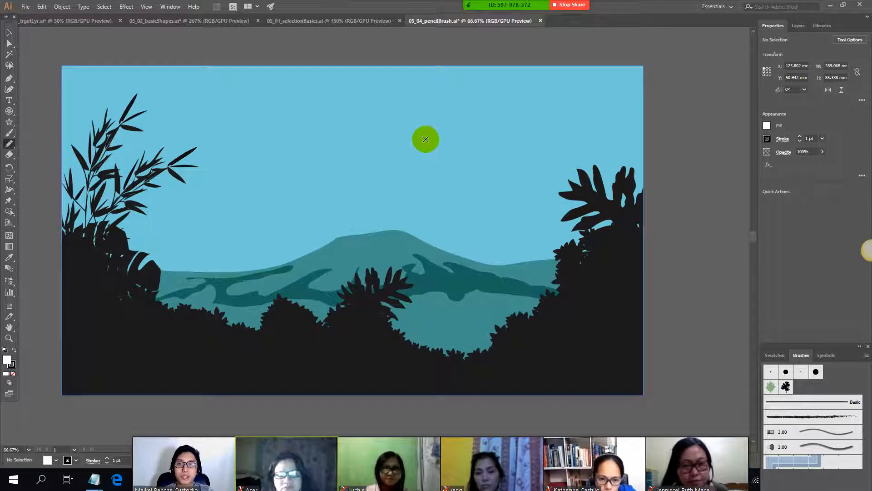
Step: Switch to the Notepad class notes and highlight the lines "CH_05 - 05_04" and "draw clouds line left line right" while reading them
{"action": "key", "text": "alt+Tab"}
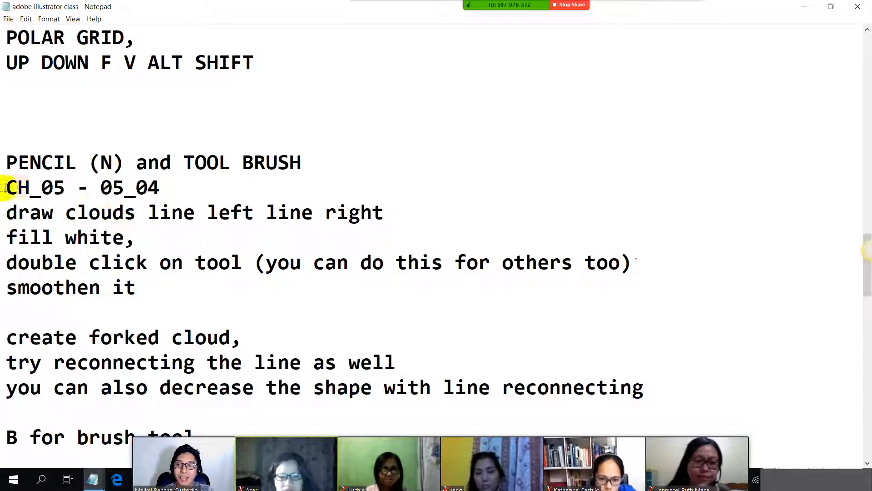
{"action": "left_click_drag", "start_coordinate": [7, 189], "coordinate": [160, 199]}
{"action": "left_click_drag", "start_coordinate": [7, 212], "coordinate": [390, 214]}
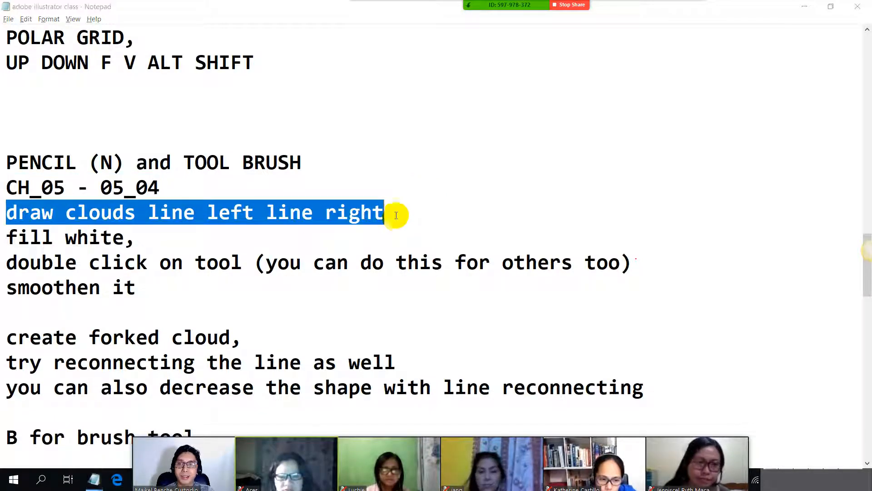
Step: Switch back to Illustrator and draw a long wavy cloud outline across the upper sky with the Pencil tool, about 765 mm wide and 45 mm high
{"action": "key", "text": "alt+Tab"}
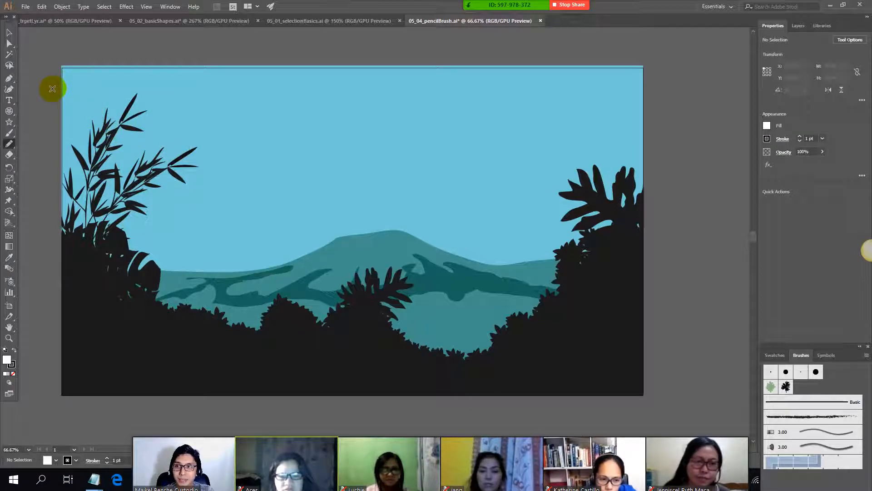
{"action": "left_click", "coordinate": [12, 143]}
{"action": "left_click", "coordinate": [60, 155]}
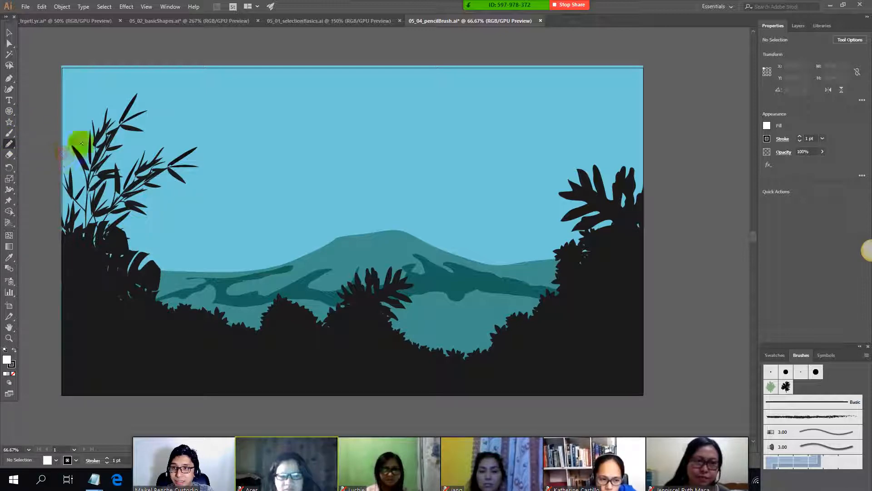
{"action": "mouse_move", "coordinate": [136, 90]}
{"action": "left_mouse_down"}
{"action": "mouse_move", "coordinate": [195, 86]}
{"action": "mouse_move", "coordinate": [405, 107]}
{"action": "mouse_move", "coordinate": [599, 91]}
{"action": "mouse_move", "coordinate": [362, 123]}
{"action": "mouse_move", "coordinate": [278, 123]}
{"action": "mouse_move", "coordinate": [135, 96]}
{"action": "mouse_move", "coordinate": [48, 94]}
{"action": "left_mouse_up"}
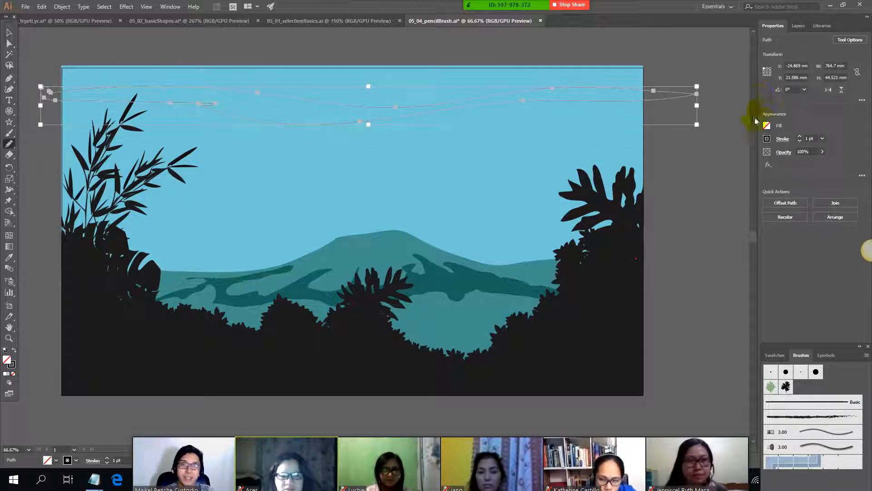
Step: Fill the long wavy cloud path with white and remove its stroke
{"action": "left_click", "coordinate": [767, 126]}
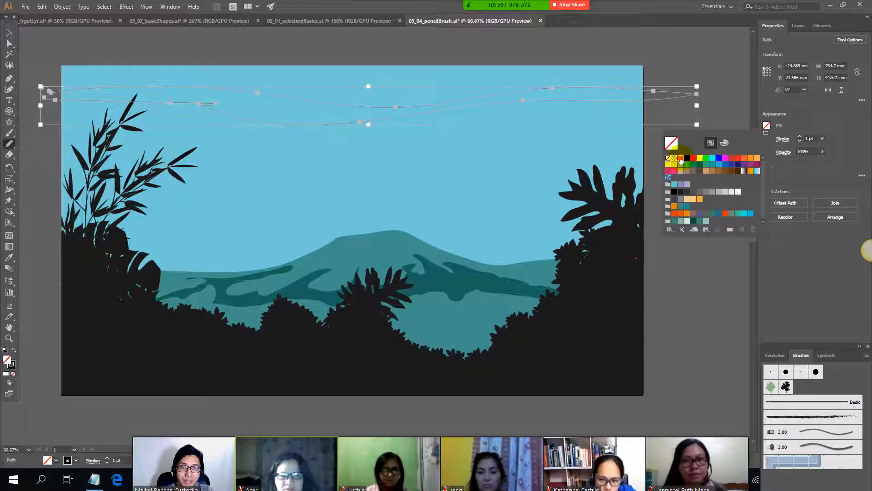
{"action": "left_click", "coordinate": [681, 159]}
{"action": "left_click", "coordinate": [812, 127]}
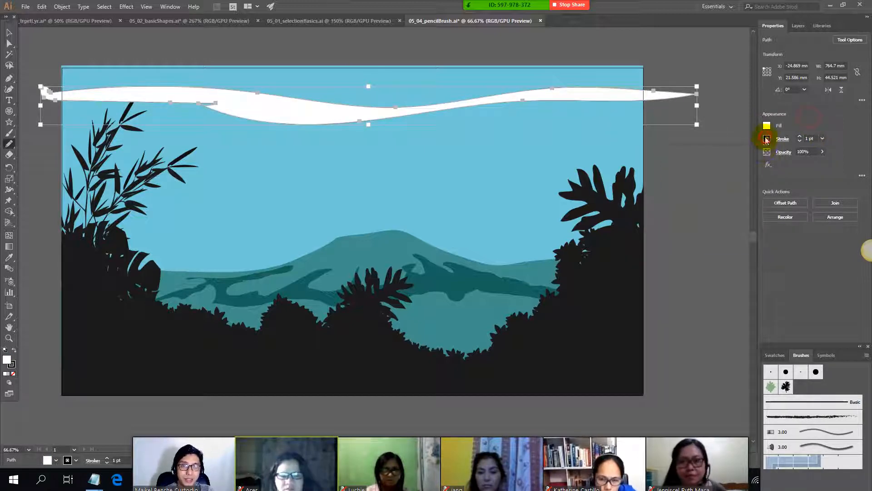
{"action": "left_click", "coordinate": [767, 139]}
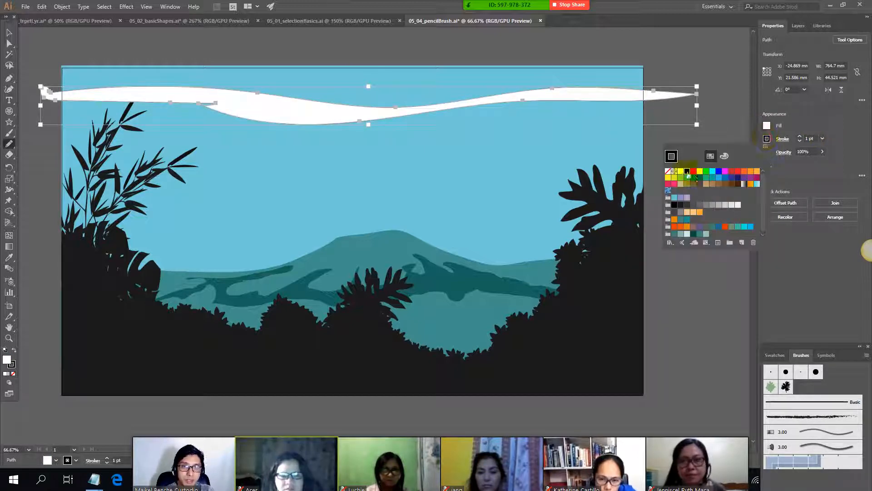
{"action": "left_click", "coordinate": [835, 127]}
Step: Lower the white cloud's opacity to about 38% and deselect it
{"action": "left_click", "coordinate": [795, 164]}
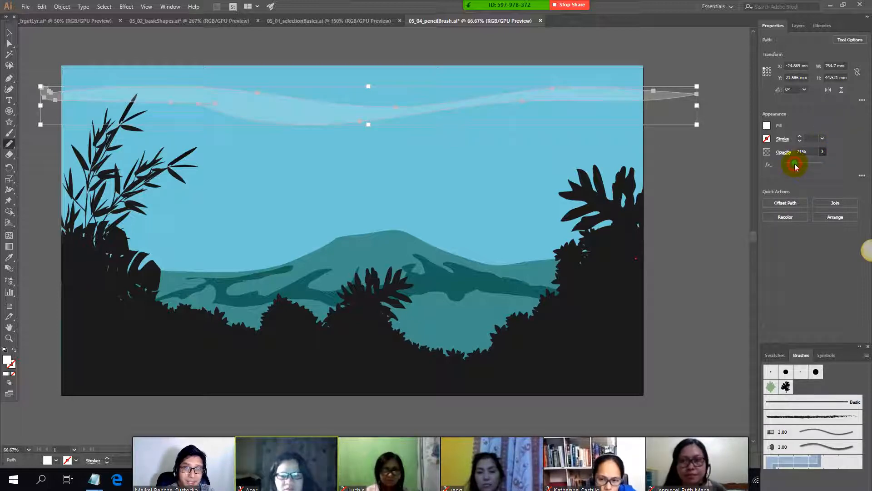
{"action": "left_click_drag", "start_coordinate": [801, 169], "coordinate": [803, 170]}
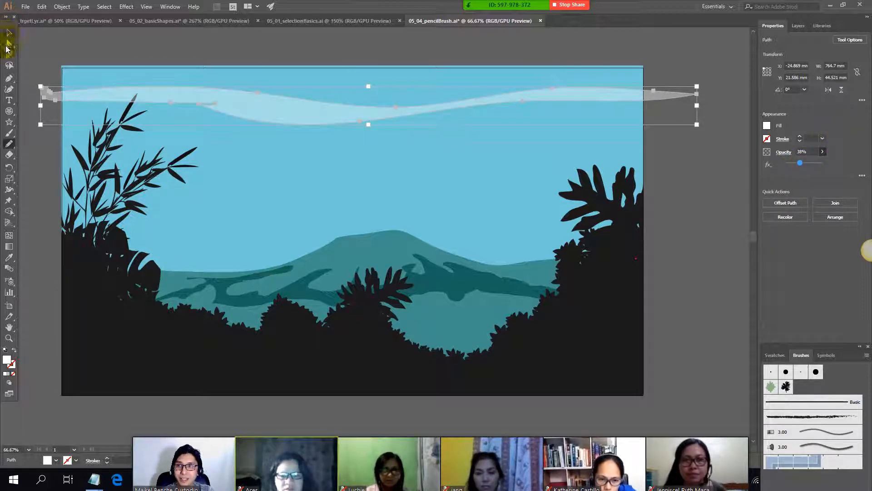
{"action": "left_click", "coordinate": [9, 34]}
{"action": "left_click", "coordinate": [33, 49]}
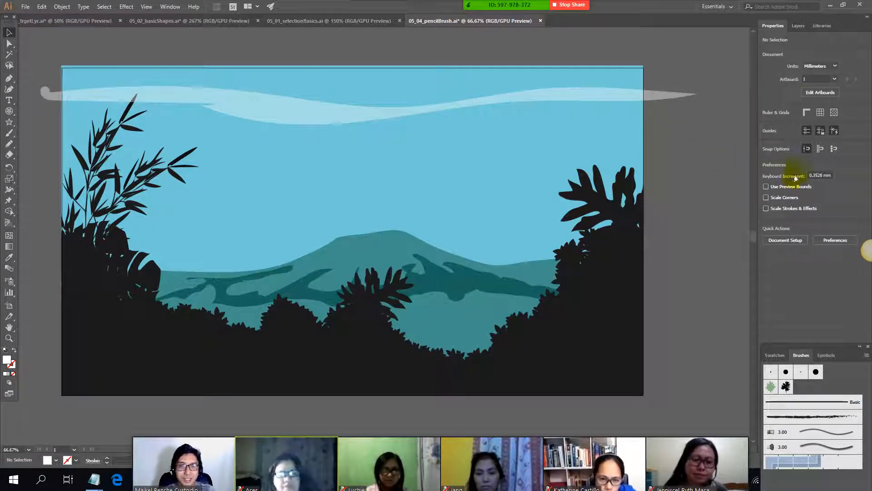
Step: Move the translucent cloud slightly higher in the sky and deselect it
{"action": "left_click", "coordinate": [386, 119]}
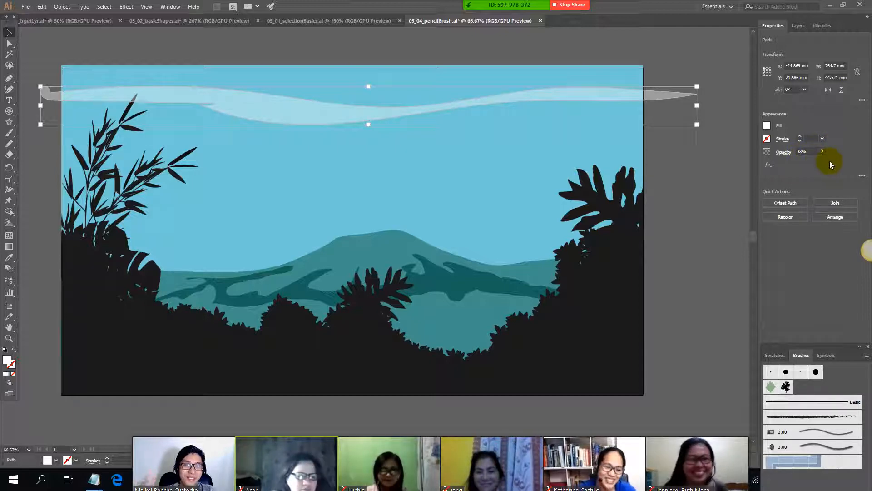
{"action": "left_click", "coordinate": [652, 171]}
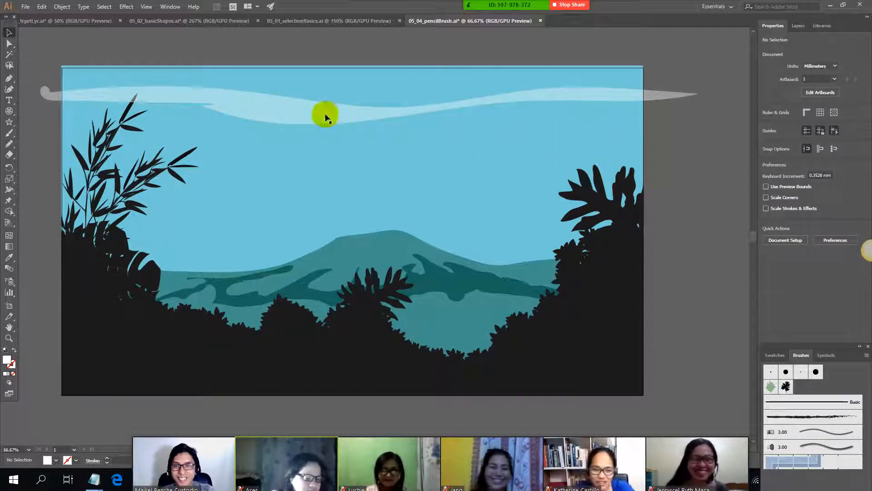
{"action": "mouse_move", "coordinate": [326, 109]}
{"action": "left_mouse_down"}
{"action": "mouse_move", "coordinate": [324, 96]}
{"action": "mouse_move", "coordinate": [354, 111]}
{"action": "mouse_move", "coordinate": [326, 99]}
{"action": "mouse_move", "coordinate": [330, 109]}
{"action": "left_mouse_up"}
{"action": "left_click", "coordinate": [680, 152]}
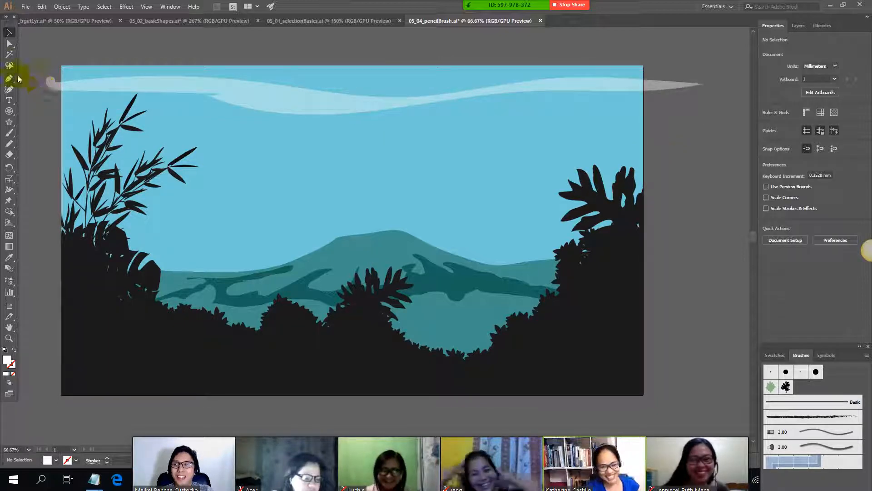
Step: Draw a closed forked cloud outline with the Pencil tool below the first cloud, about 765 mm wide and 85 mm high
{"action": "left_click", "coordinate": [10, 134]}
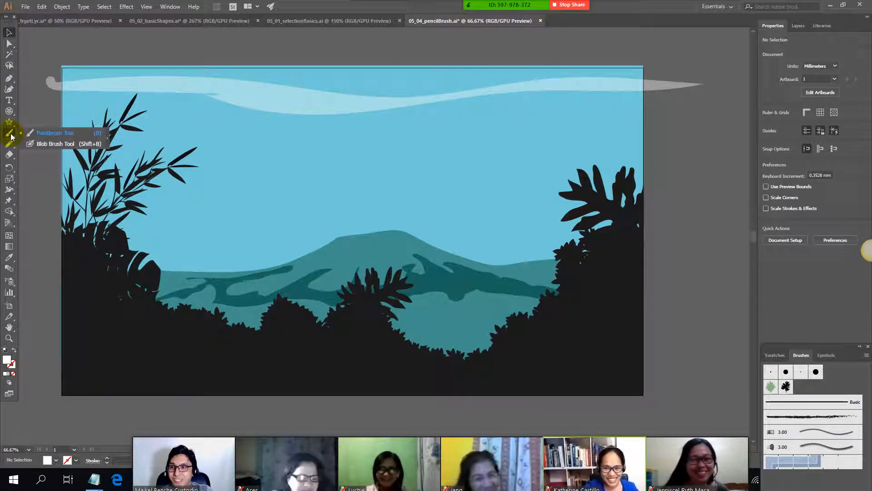
{"action": "left_click_drag", "start_coordinate": [9, 148], "coordinate": [43, 159]}
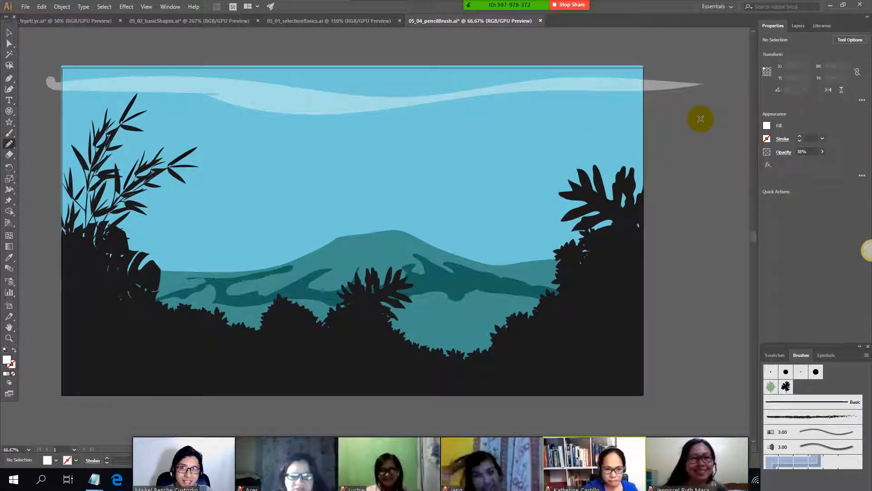
{"action": "mouse_move", "coordinate": [638, 120]}
{"action": "left_mouse_down"}
{"action": "mouse_move", "coordinate": [569, 114]}
{"action": "mouse_move", "coordinate": [391, 139]}
{"action": "mouse_move", "coordinate": [110, 115]}
{"action": "left_mouse_up"}
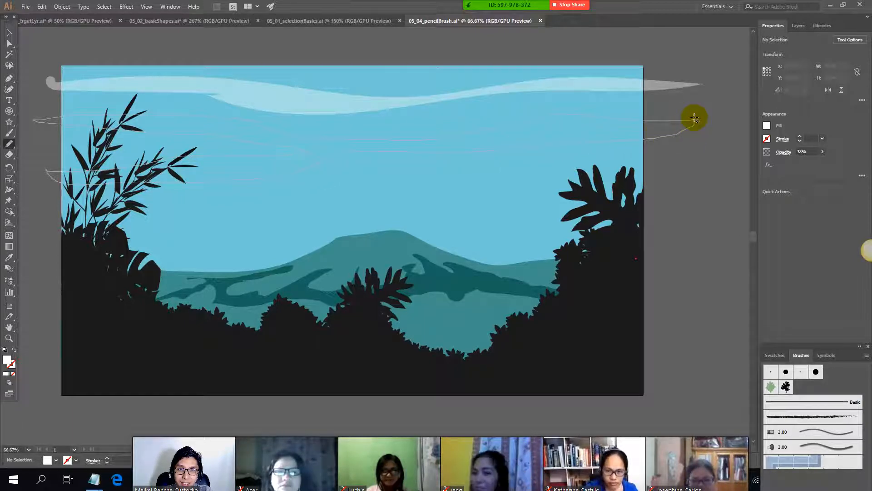
{"action": "left_click_drag", "start_coordinate": [695, 119], "coordinate": [693, 121]}
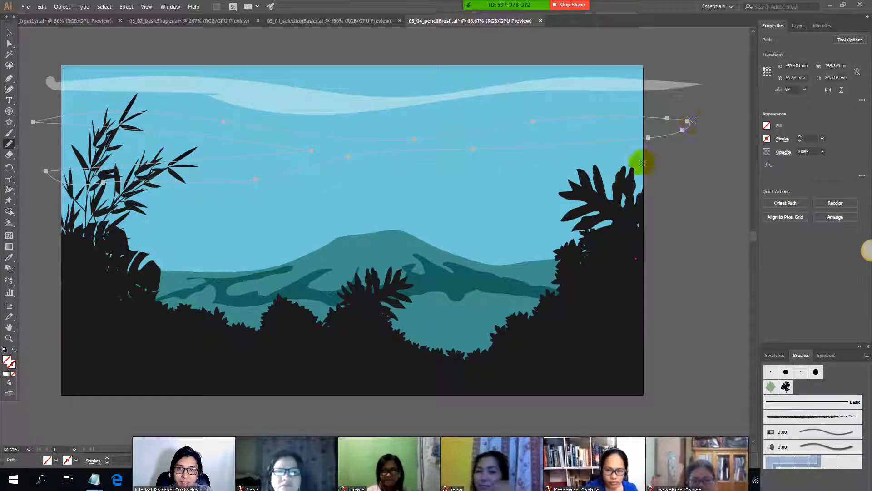
Step: Fill the forked cloud with white, set its opacity to 40%, and deselect it
{"action": "left_click", "coordinate": [768, 125]}
{"action": "left_click", "coordinate": [682, 158]}
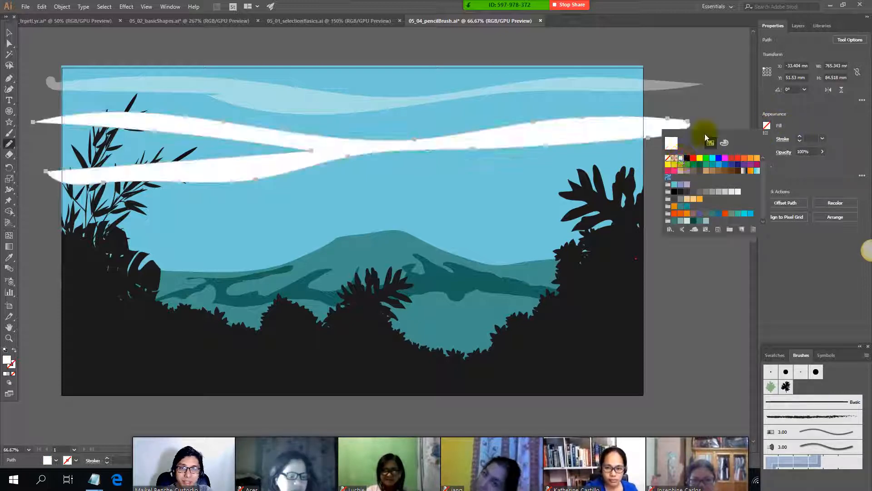
{"action": "left_click", "coordinate": [822, 152]}
{"action": "mouse_move", "coordinate": [819, 163]}
{"action": "left_mouse_down"}
{"action": "mouse_move", "coordinate": [787, 166]}
{"action": "mouse_move", "coordinate": [803, 163]}
{"action": "left_mouse_up"}
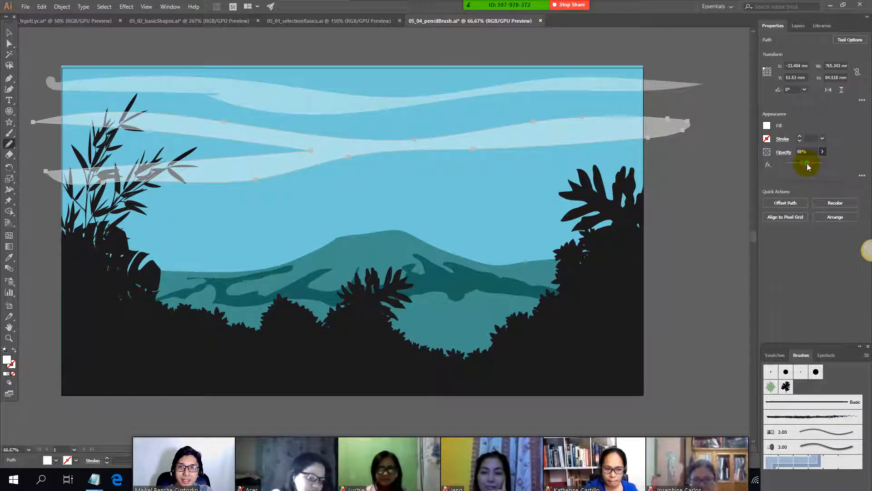
{"action": "left_click", "coordinate": [807, 163]}
{"action": "left_click_drag", "start_coordinate": [808, 160], "coordinate": [800, 160]}
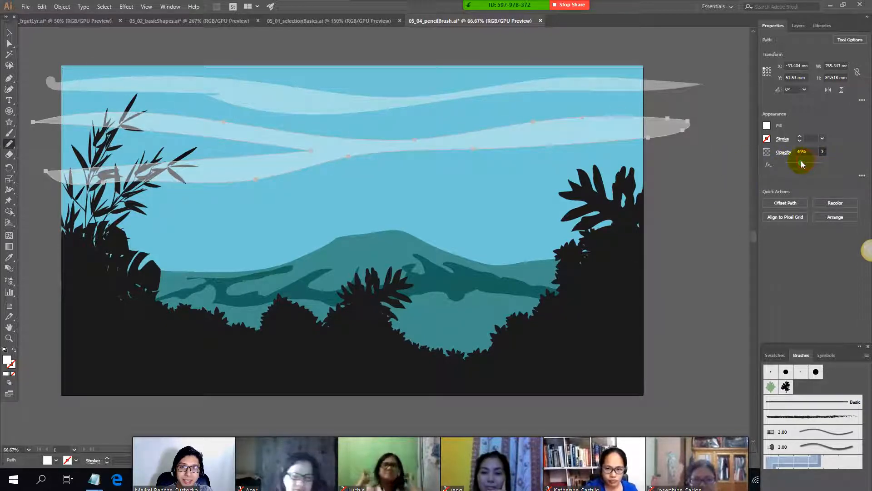
{"action": "left_click", "coordinate": [36, 57]}
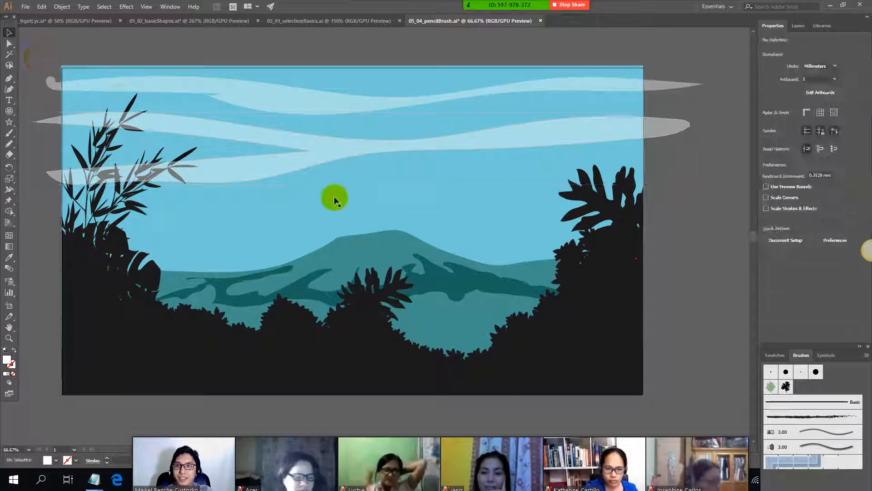
Step: Select the forked cloud and set the Pencil tool's Fidelity option to the smoothest setting
{"action": "scroll", "coordinate": [263, 139], "scroll_direction": "up", "scroll_amount": 2}
{"action": "scroll", "coordinate": [265, 143], "scroll_direction": "up", "scroll_amount": 1}
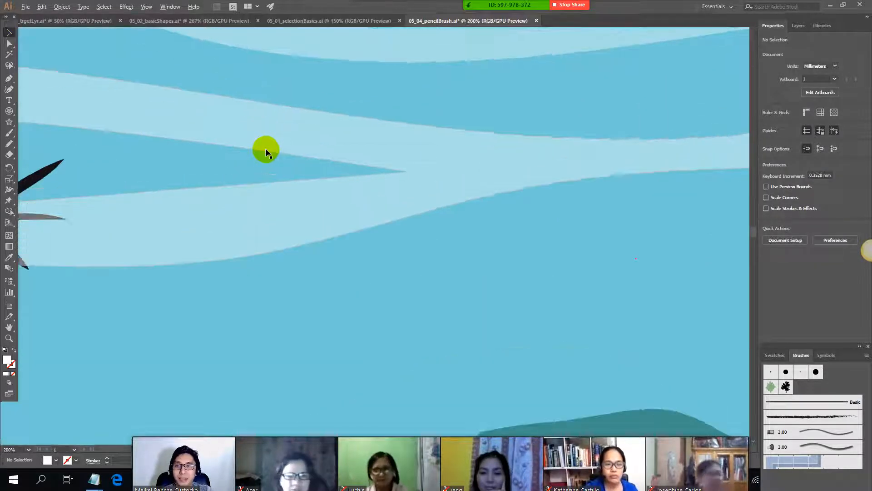
{"action": "left_click", "coordinate": [405, 194]}
{"action": "scroll", "coordinate": [404, 192], "scroll_direction": "down", "scroll_amount": 3}
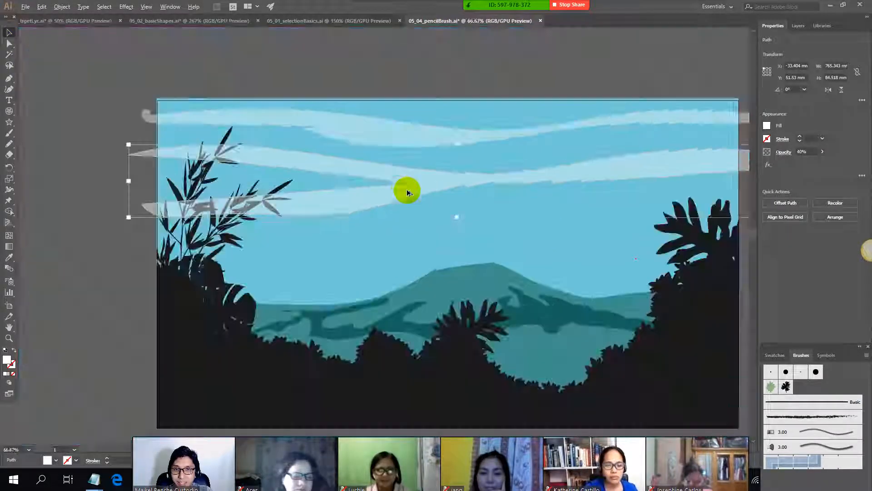
{"action": "left_click_drag", "start_coordinate": [554, 238], "coordinate": [485, 263]}
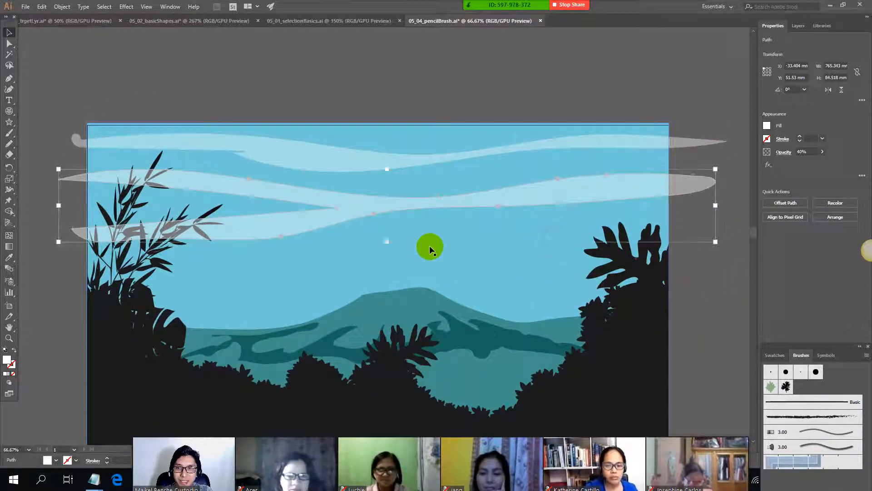
{"action": "left_click", "coordinate": [10, 134]}
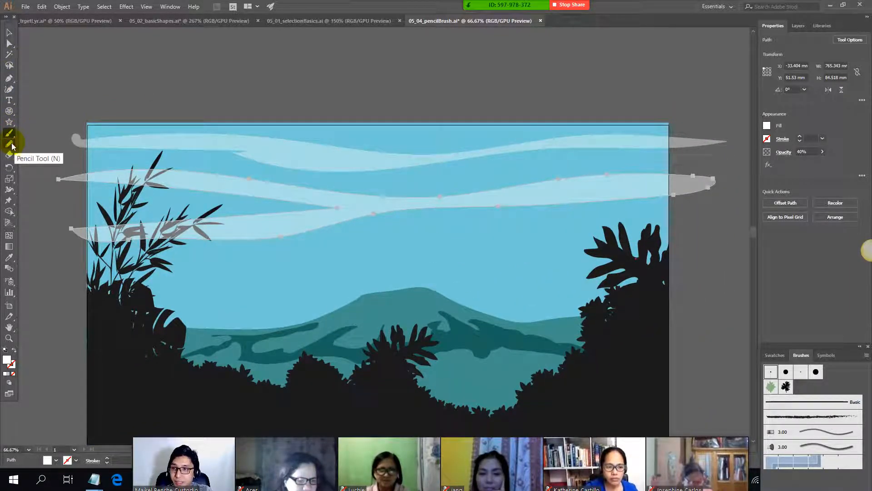
{"action": "left_click", "coordinate": [10, 144]}
{"action": "double_click", "coordinate": [9, 146]}
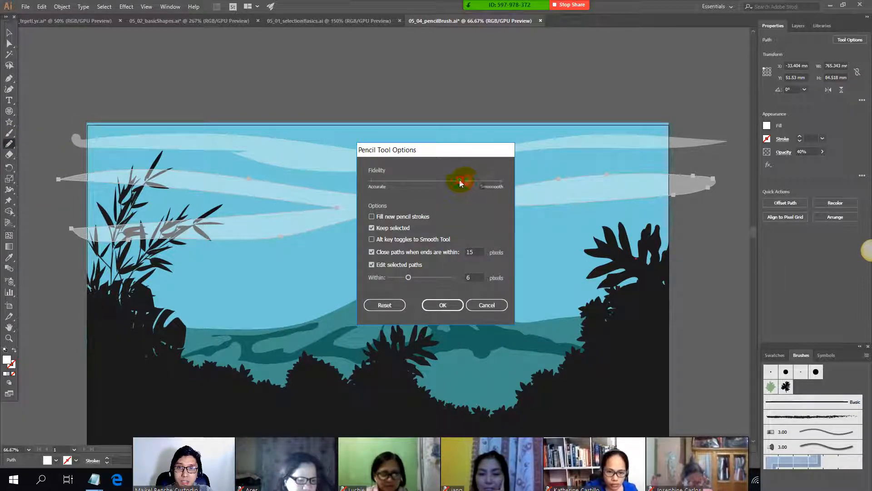
{"action": "left_click_drag", "start_coordinate": [460, 183], "coordinate": [437, 183]}
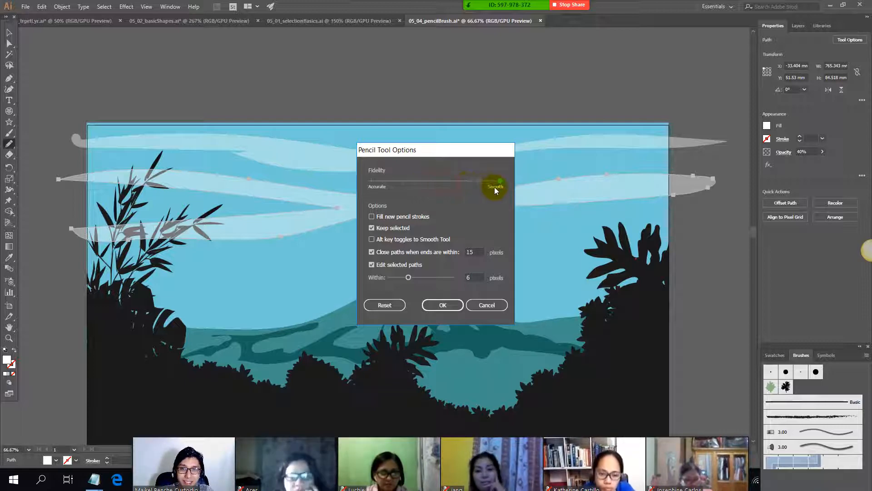
{"action": "left_click", "coordinate": [448, 304]}
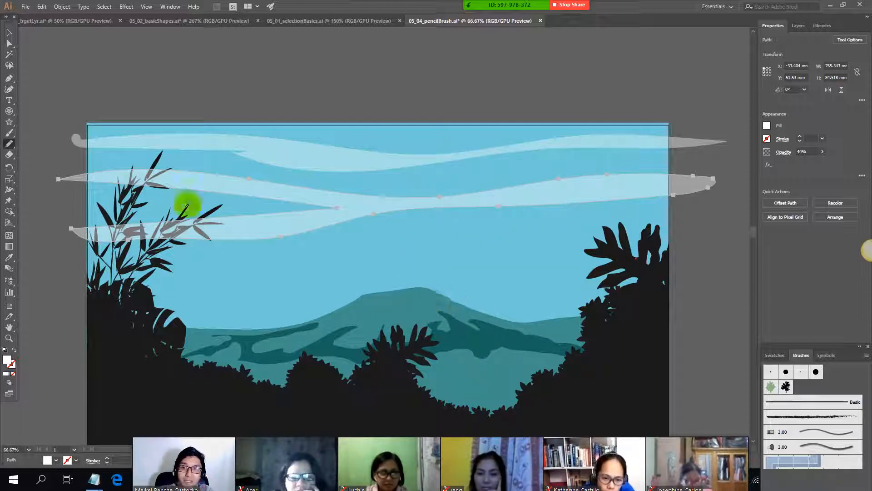
Step: Deselect the forked cloud and examine the smoothness of its edges around the fork up close
{"action": "left_click", "coordinate": [8, 32]}
{"action": "left_click", "coordinate": [208, 96]}
{"action": "scroll", "coordinate": [341, 214], "scroll_direction": "up", "scroll_amount": 4}
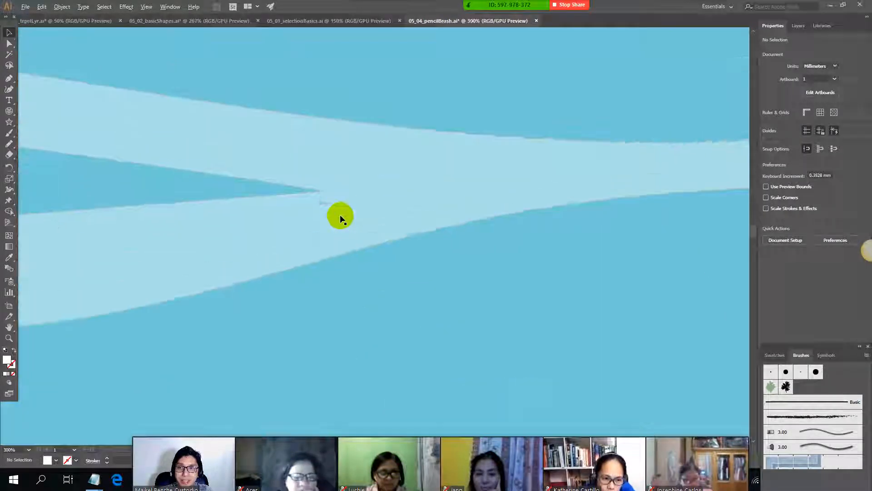
{"action": "scroll", "coordinate": [341, 216], "scroll_direction": "up", "scroll_amount": 1}
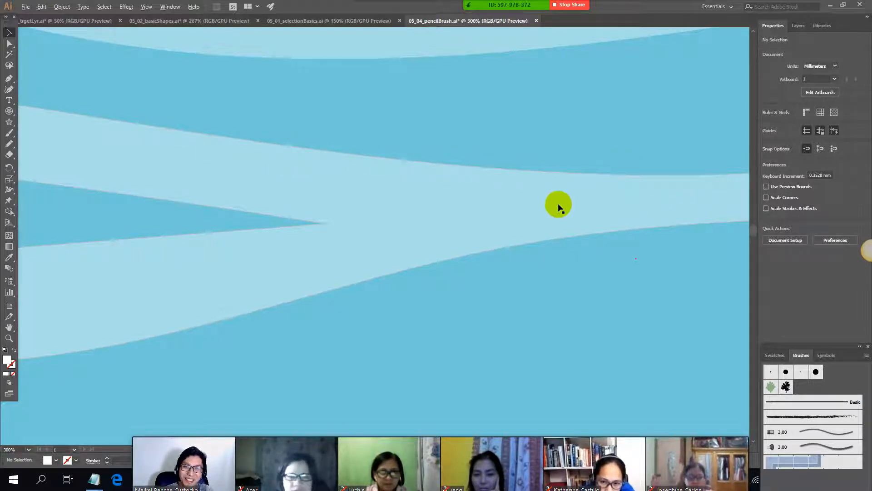
{"action": "scroll", "coordinate": [566, 180], "scroll_direction": "down", "scroll_amount": 5}
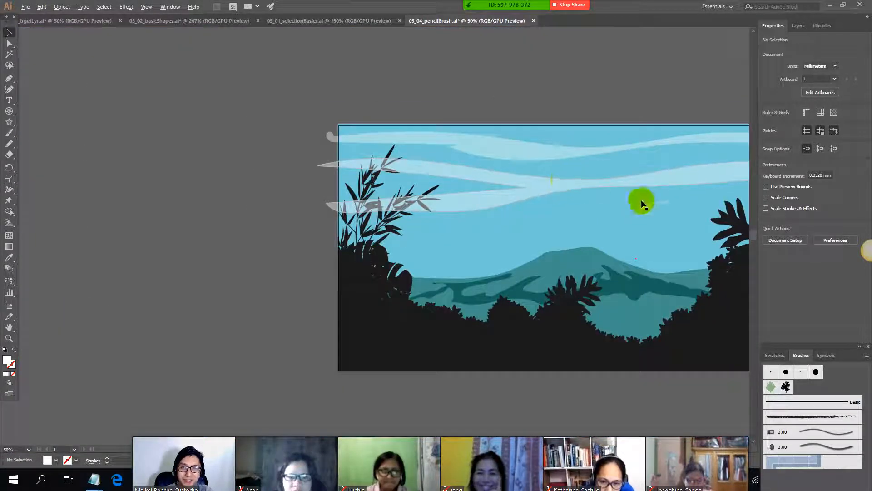
{"action": "scroll", "coordinate": [527, 98], "scroll_direction": "right", "scroll_amount": 5}
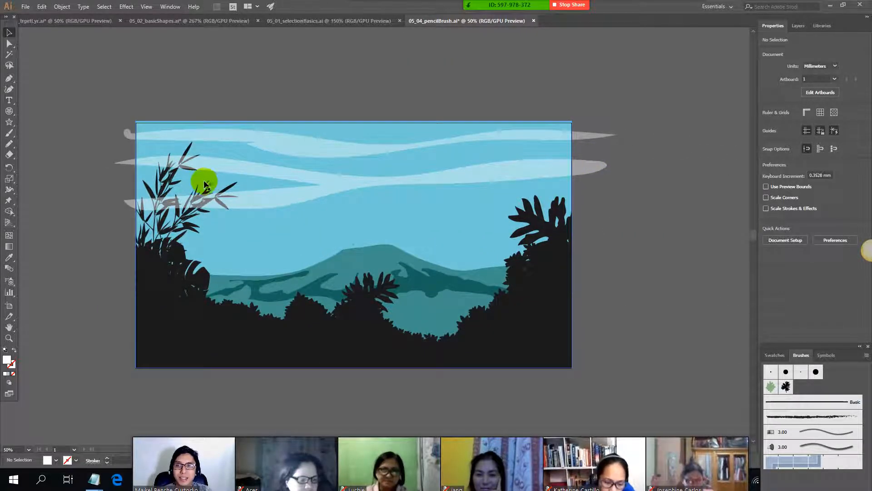
Step: Switch to the Notepad class notes to review the remaining Pencil tool instructions
{"action": "key", "text": "alt+Tab"}
{"action": "key", "text": "alt+Tab"}
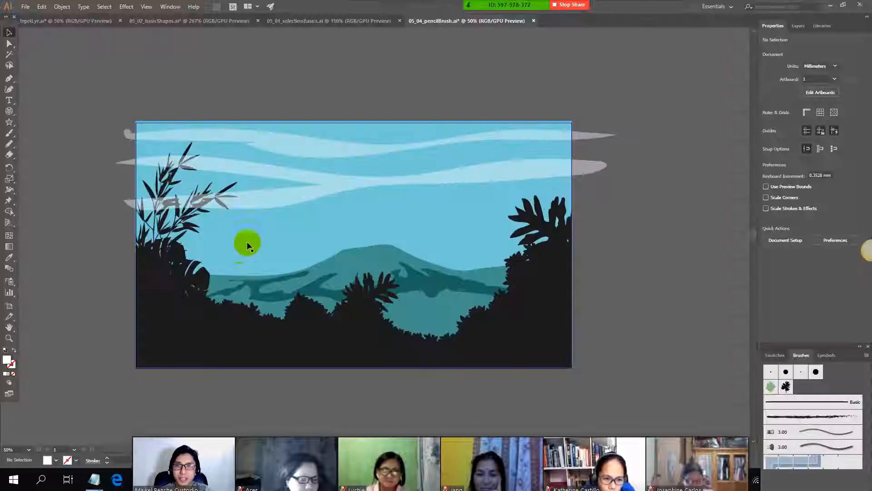
{"action": "key", "text": "alt+Tab"}
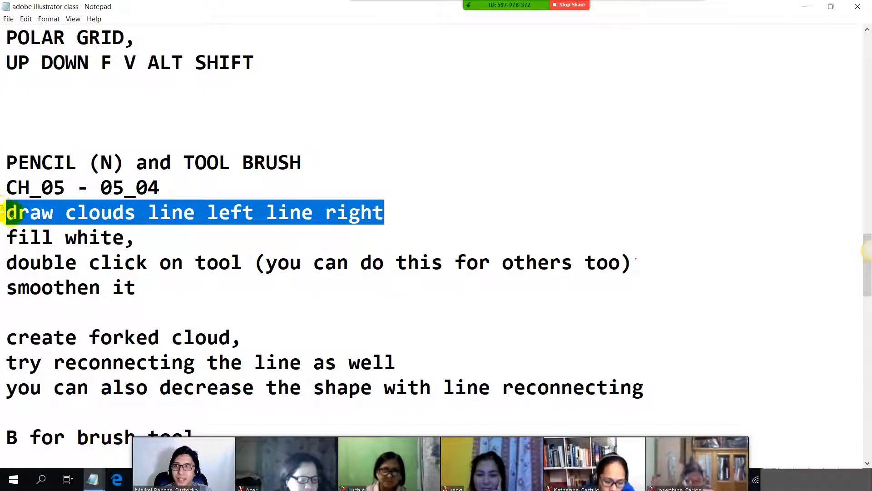
Step: Read through the class notes from the Pencil tool cloud instructions down to the brush tool and smoke instructions
{"action": "left_click_drag", "start_coordinate": [6, 212], "coordinate": [86, 214]}
{"action": "left_click_drag", "start_coordinate": [6, 237], "coordinate": [98, 239]}
{"action": "left_click_drag", "start_coordinate": [6, 262], "coordinate": [303, 263]}
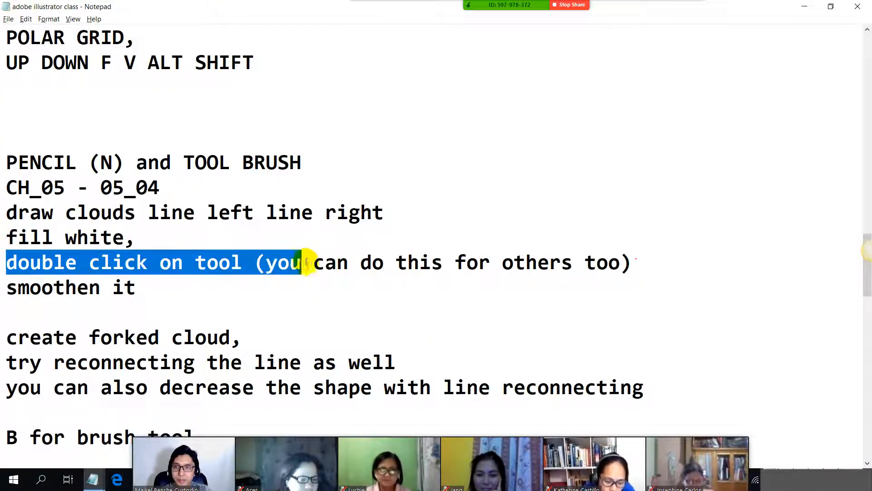
{"action": "scroll", "coordinate": [6, 278], "scroll_direction": "down", "scroll_amount": 1}
{"action": "left_click_drag", "start_coordinate": [6, 263], "coordinate": [243, 262]}
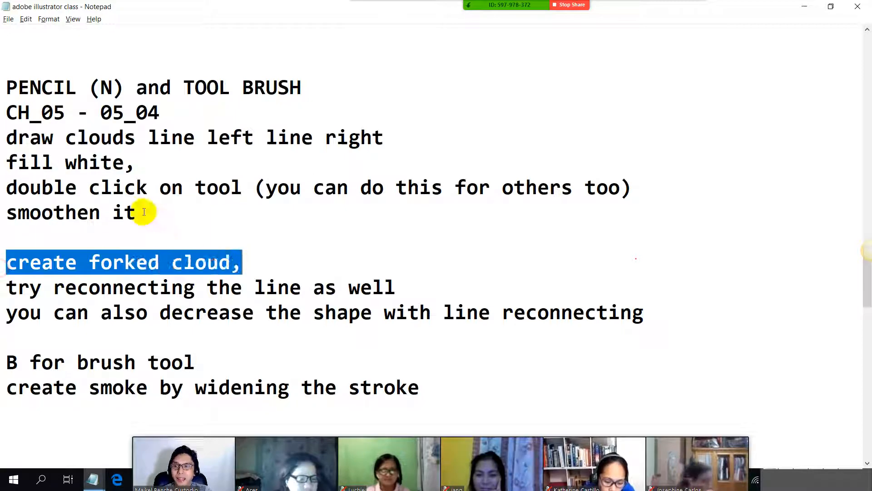
{"action": "scroll", "coordinate": [136, 209], "scroll_direction": "down", "scroll_amount": 2}
{"action": "left_click_drag", "start_coordinate": [6, 211], "coordinate": [312, 205]}
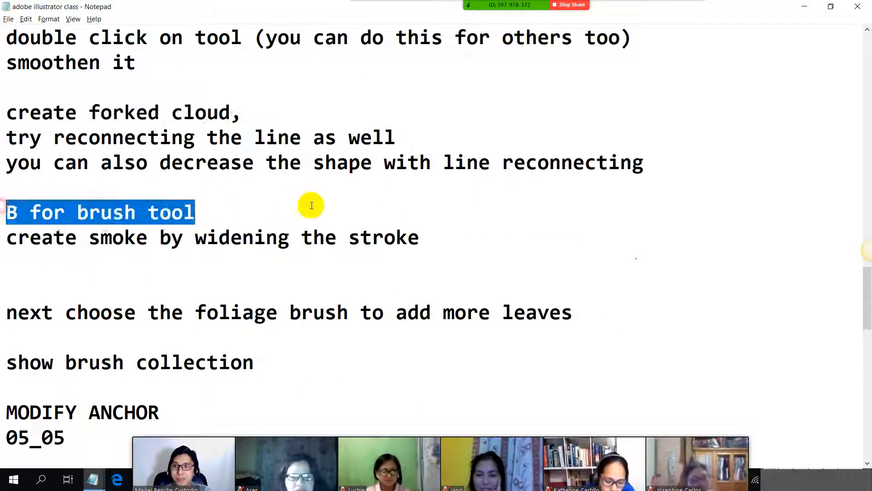
{"action": "left_click_drag", "start_coordinate": [6, 212], "coordinate": [584, 226]}
Step: Switch to Illustrator, activate the Paintbrush tool, move the brush collection up into full view, and choose the rough charcoal brush
{"action": "key", "text": "alt+Tab"}
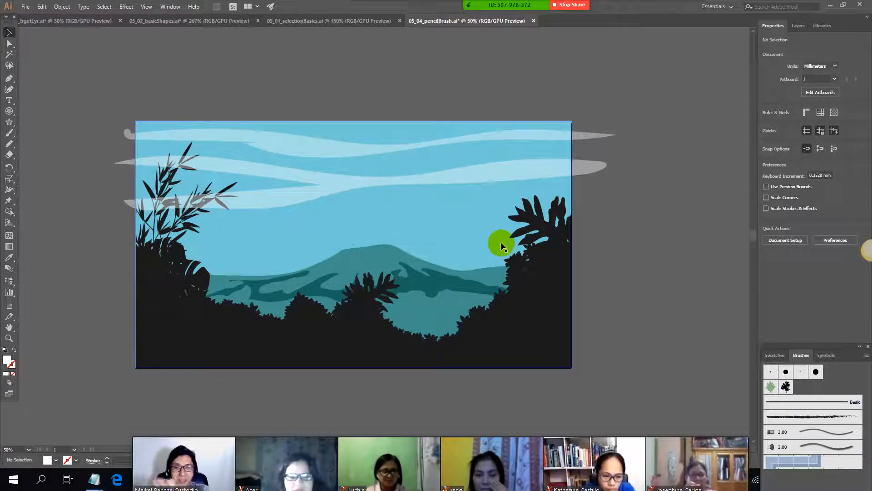
{"action": "left_click", "coordinate": [9, 136]}
{"action": "left_click", "coordinate": [9, 137]}
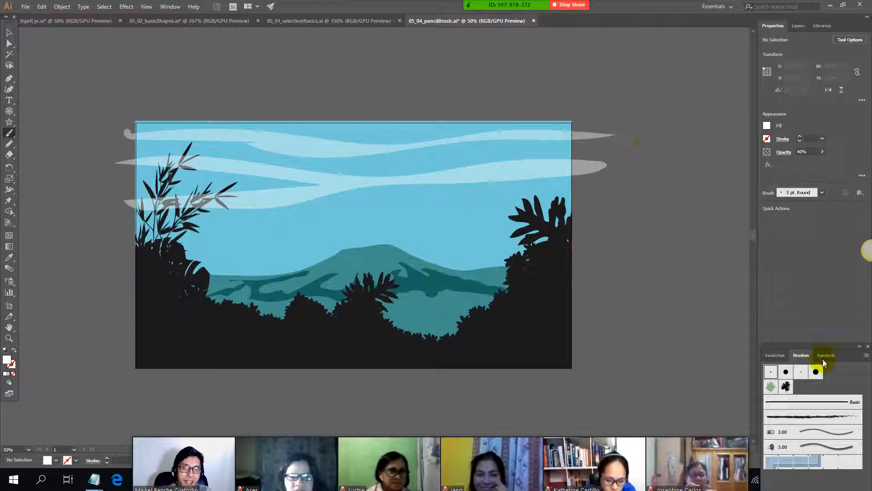
{"action": "mouse_move", "coordinate": [843, 350]}
{"action": "left_mouse_down"}
{"action": "mouse_move", "coordinate": [816, 228]}
{"action": "mouse_move", "coordinate": [697, 162]}
{"action": "mouse_move", "coordinate": [607, 184]}
{"action": "mouse_move", "coordinate": [794, 245]}
{"action": "mouse_move", "coordinate": [836, 224]}
{"action": "left_mouse_up"}
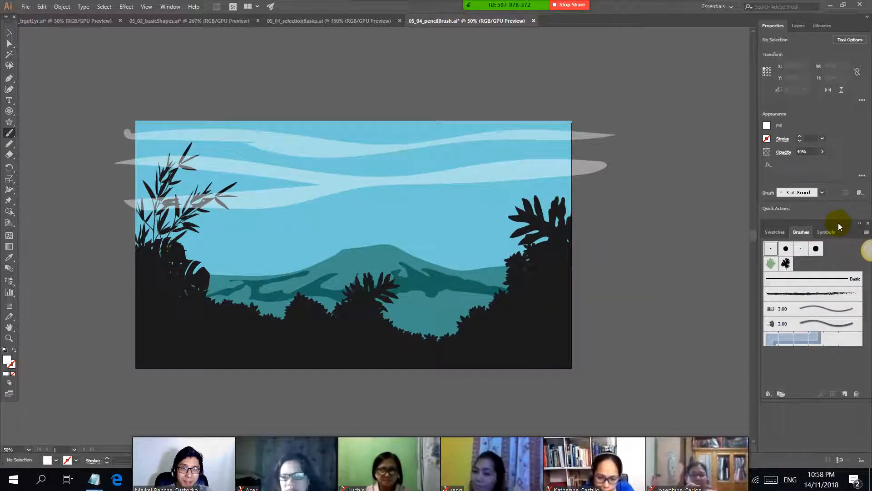
{"action": "left_click", "coordinate": [169, 6]}
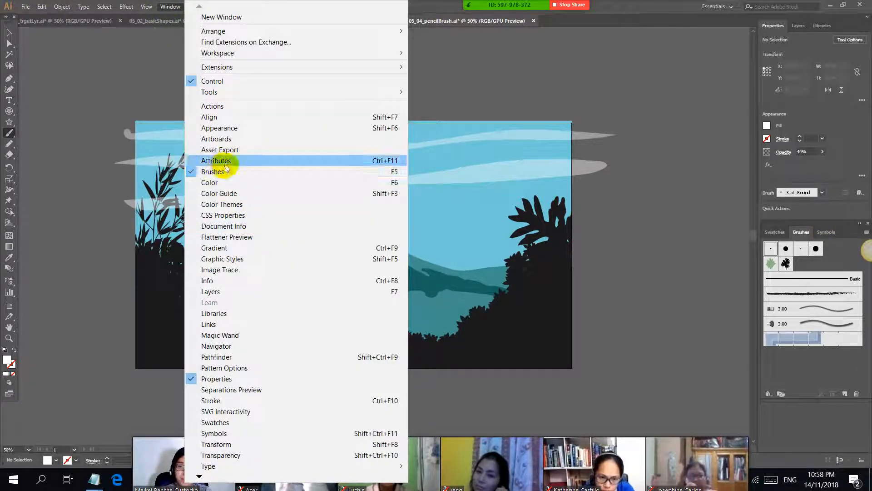
{"action": "left_click", "coordinate": [169, 8]}
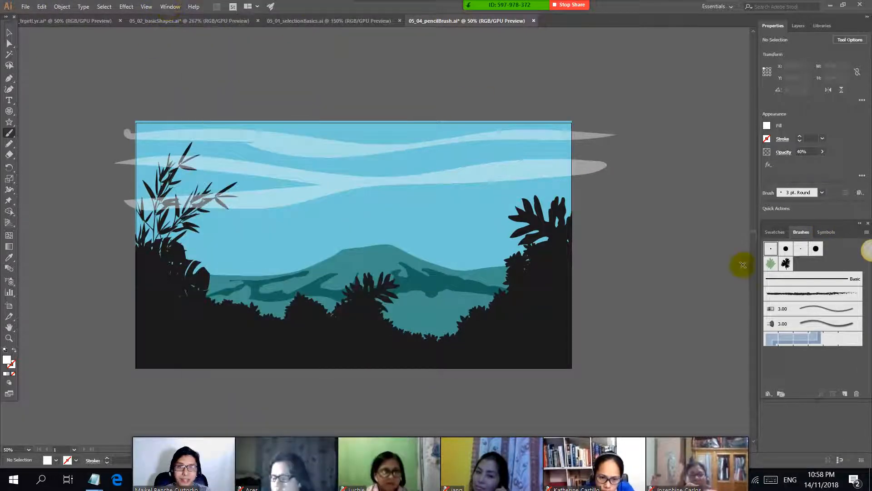
{"action": "left_click", "coordinate": [811, 295]}
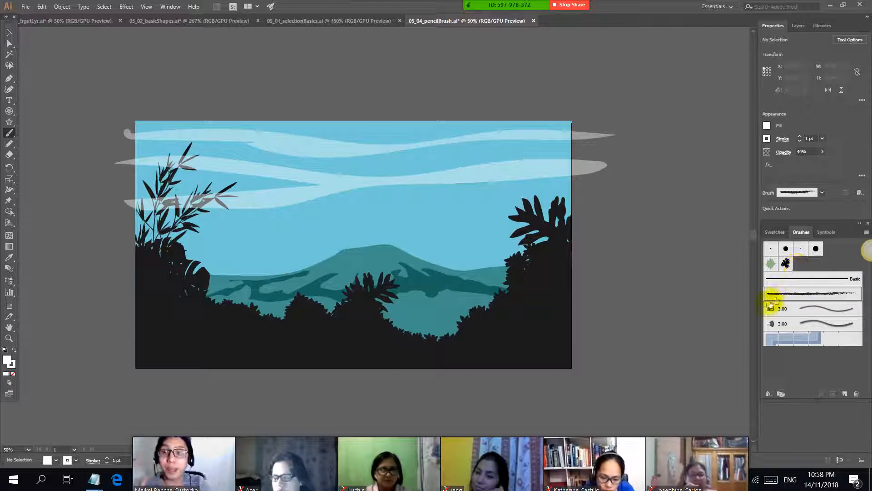
Step: Load the Bristle Brush Library and choose the 6.00 bristle brush
{"action": "left_click", "coordinate": [769, 394]}
{"action": "mouse_move", "coordinate": [800, 296]}
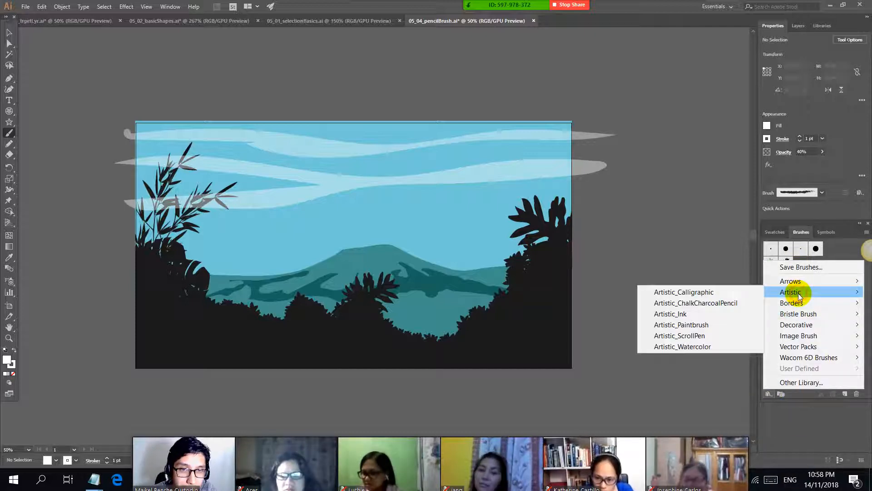
{"action": "mouse_move", "coordinate": [799, 313]}
{"action": "left_click", "coordinate": [732, 321]}
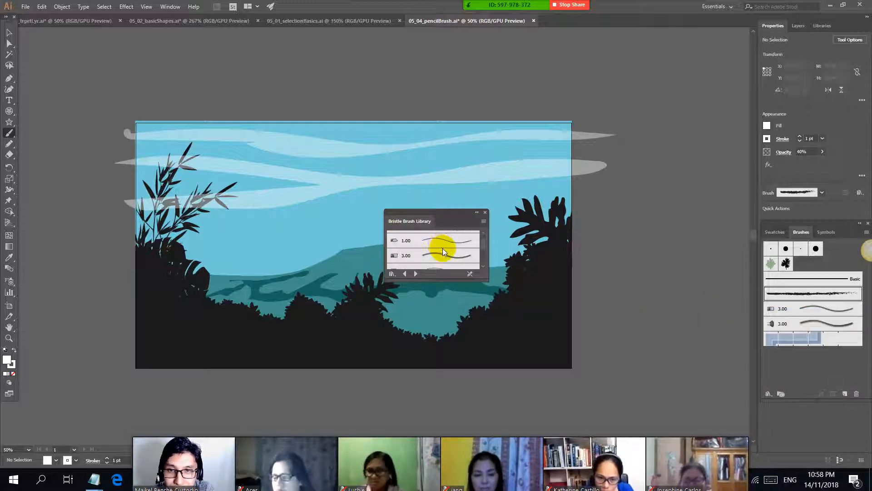
{"action": "scroll", "coordinate": [443, 249], "scroll_direction": "down", "scroll_amount": 2}
{"action": "left_click", "coordinate": [444, 248]}
Step: Try several bristle brush strokes across the sky, undo each of them, and close the bristle library
{"action": "mouse_move", "coordinate": [272, 232]}
{"action": "left_mouse_down"}
{"action": "mouse_move", "coordinate": [367, 181]}
{"action": "mouse_move", "coordinate": [390, 156]}
{"action": "left_mouse_up"}
{"action": "key", "text": "ctrl+z"}
{"action": "left_click_drag", "start_coordinate": [276, 251], "coordinate": [443, 158]}
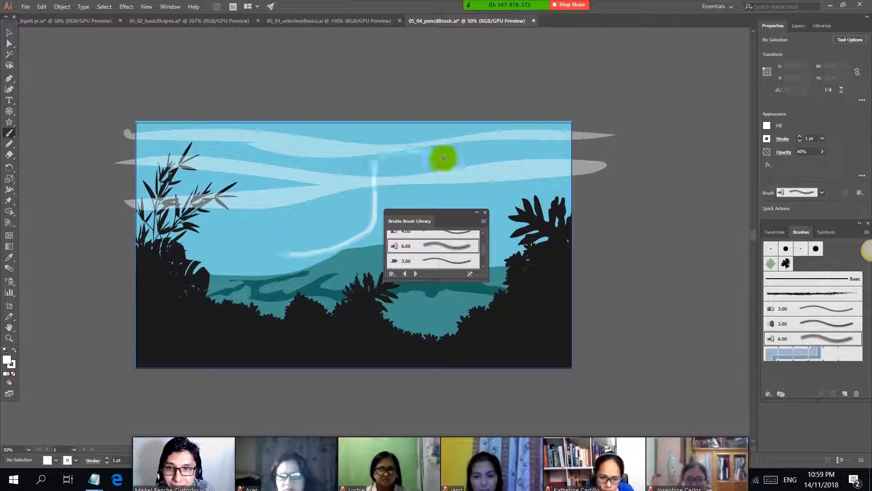
{"action": "key", "text": "ctrl+z"}
{"action": "mouse_move", "coordinate": [282, 224]}
{"action": "left_mouse_down"}
{"action": "mouse_move", "coordinate": [439, 214]}
{"action": "mouse_move", "coordinate": [310, 192]}
{"action": "mouse_move", "coordinate": [309, 164]}
{"action": "mouse_move", "coordinate": [328, 219]}
{"action": "left_mouse_up"}
{"action": "key", "text": "ctrl+z"}
{"action": "scroll", "coordinate": [442, 260], "scroll_direction": "up", "scroll_amount": 2}
{"action": "left_click", "coordinate": [485, 212]}
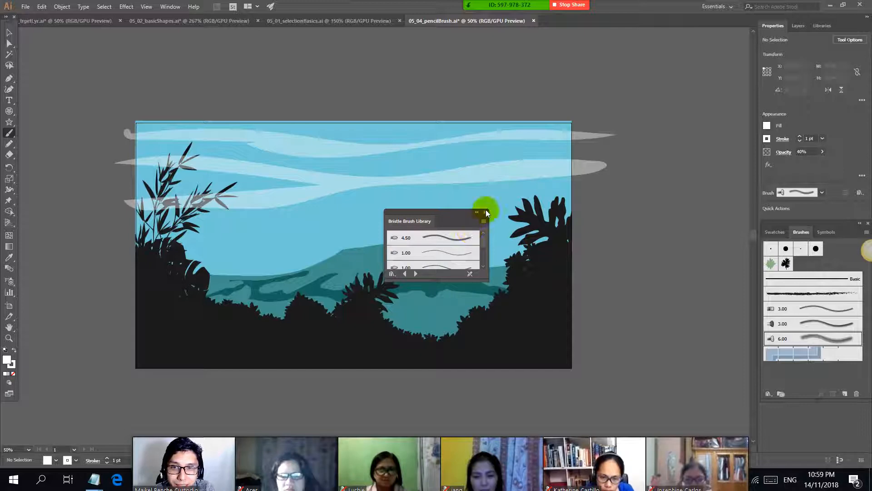
Step: Load the Decorative_Banners and Seals brush library, choose the orange banner brush, and undo a test stroke in the dark foreground
{"action": "left_click", "coordinate": [769, 394]}
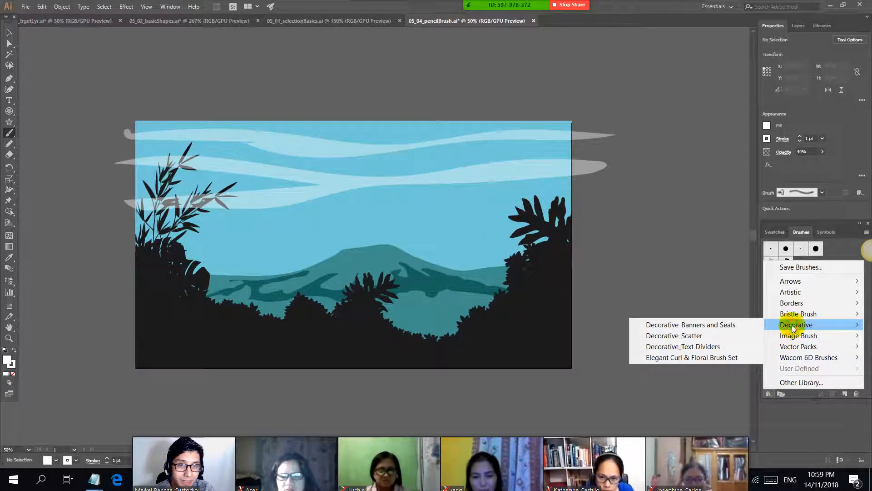
{"action": "mouse_move", "coordinate": [796, 324]}
{"action": "left_click", "coordinate": [689, 326]}
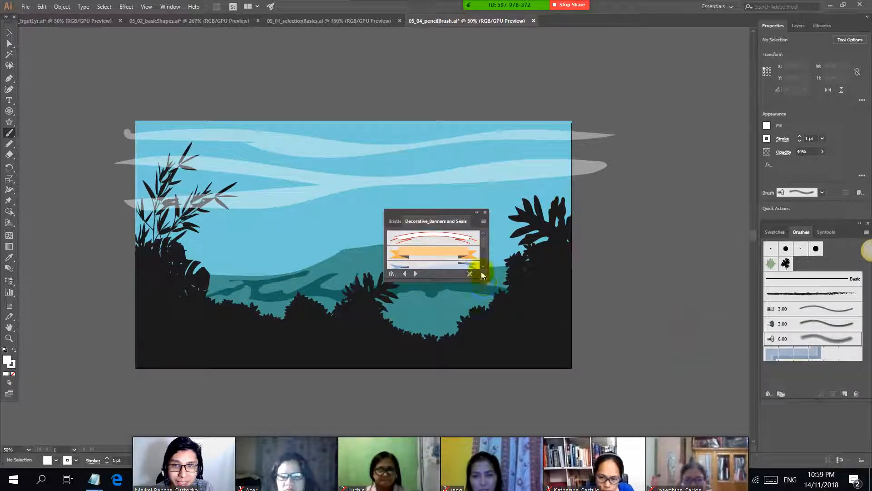
{"action": "left_click", "coordinate": [453, 253]}
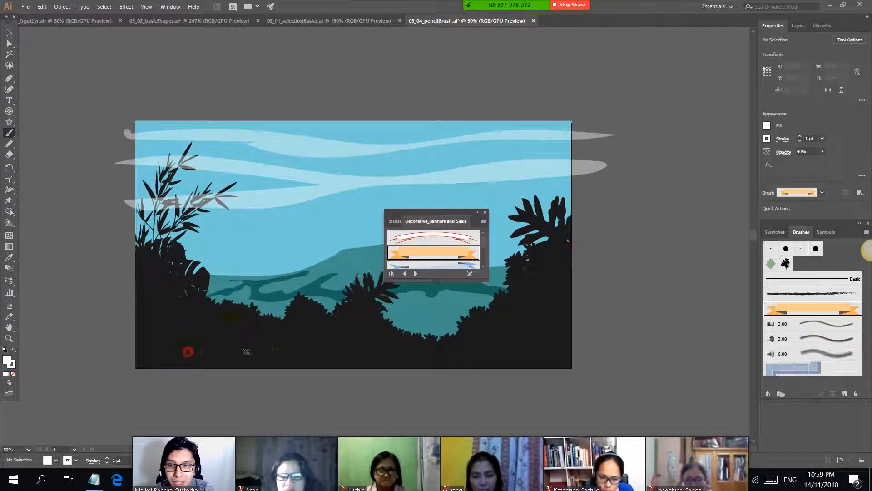
{"action": "left_click_drag", "start_coordinate": [516, 355], "coordinate": [517, 356]}
{"action": "key", "text": "ctrl+z"}
Step: Paint two horizontal orange banners about 245 mm and 216 mm long in the sky near the volcano's peak and inspect them up close
{"action": "mouse_move", "coordinate": [257, 223]}
{"action": "left_mouse_down"}
{"action": "mouse_move", "coordinate": [417, 225]}
{"action": "mouse_move", "coordinate": [452, 244]}
{"action": "mouse_move", "coordinate": [493, 295]}
{"action": "left_mouse_up"}
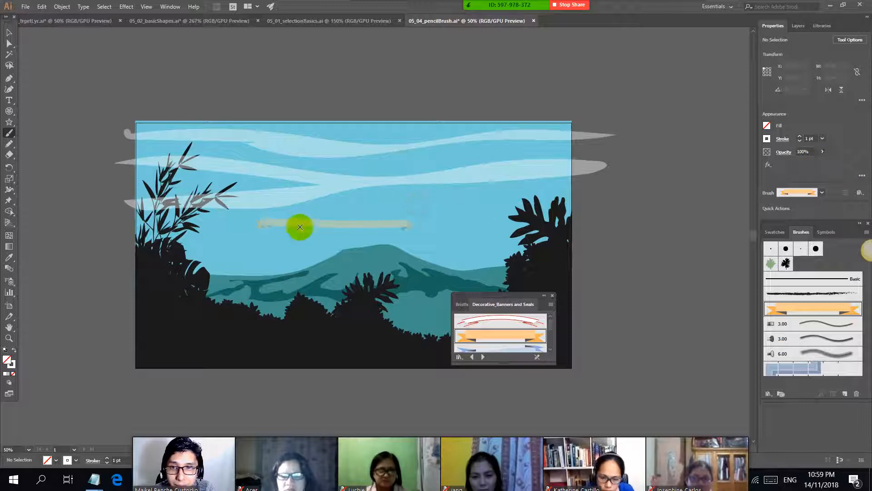
{"action": "left_click_drag", "start_coordinate": [386, 239], "coordinate": [524, 238]}
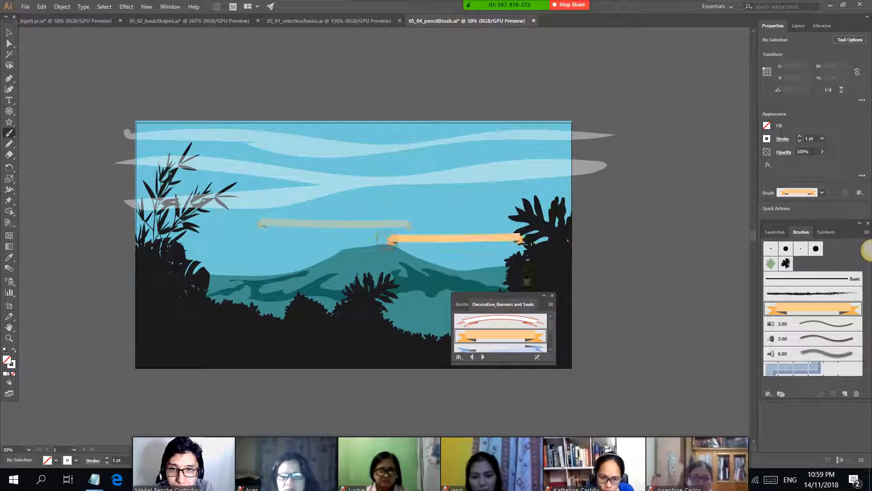
{"action": "scroll", "coordinate": [499, 242], "scroll_direction": "up", "scroll_amount": 3}
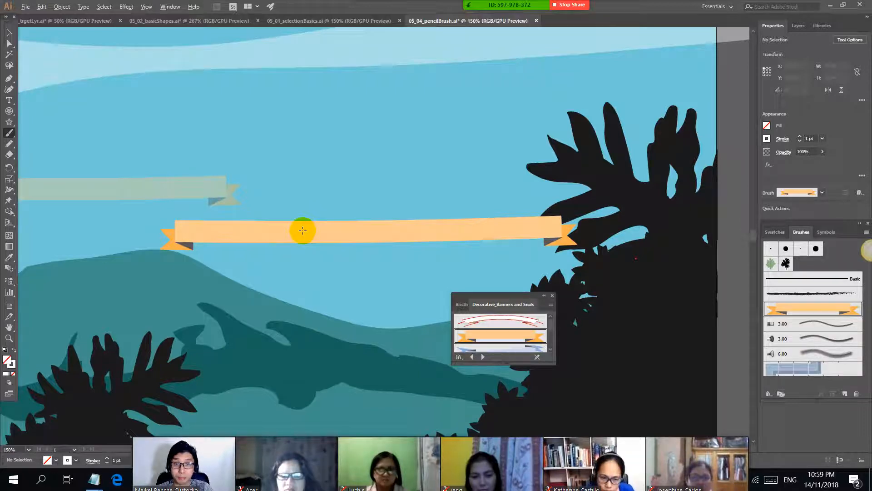
{"action": "scroll", "coordinate": [302, 230], "scroll_direction": "down", "scroll_amount": 2}
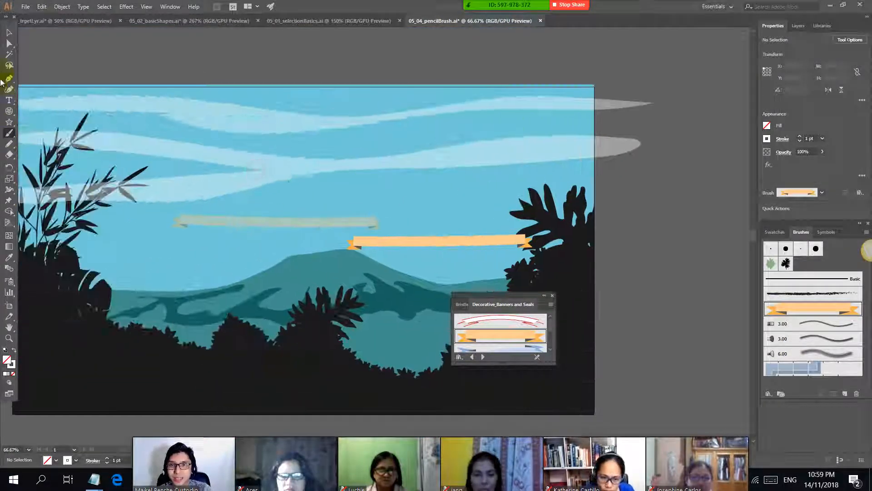
Step: Delete both orange banners from the sky and close the decorative banner library
{"action": "left_click", "coordinate": [10, 32]}
{"action": "left_click", "coordinate": [300, 244]}
{"action": "left_click", "coordinate": [293, 223]}
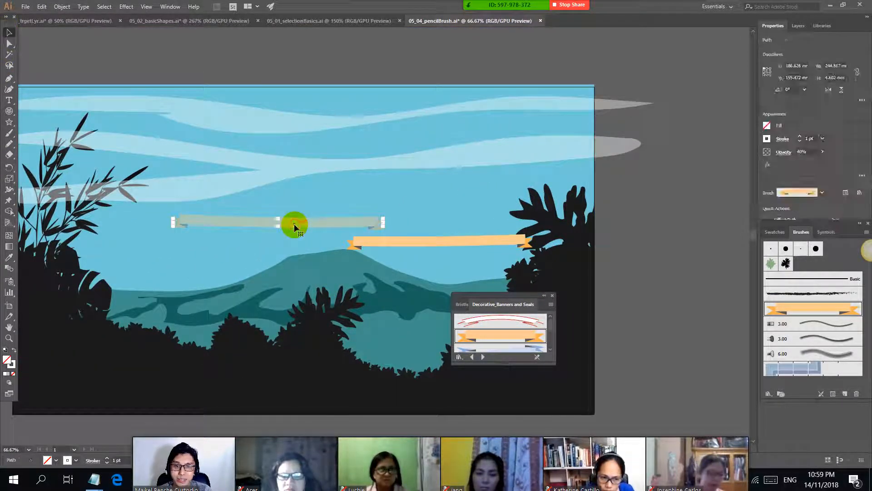
{"action": "key", "text": "Delete"}
{"action": "left_click_drag", "start_coordinate": [487, 242], "coordinate": [413, 237]}
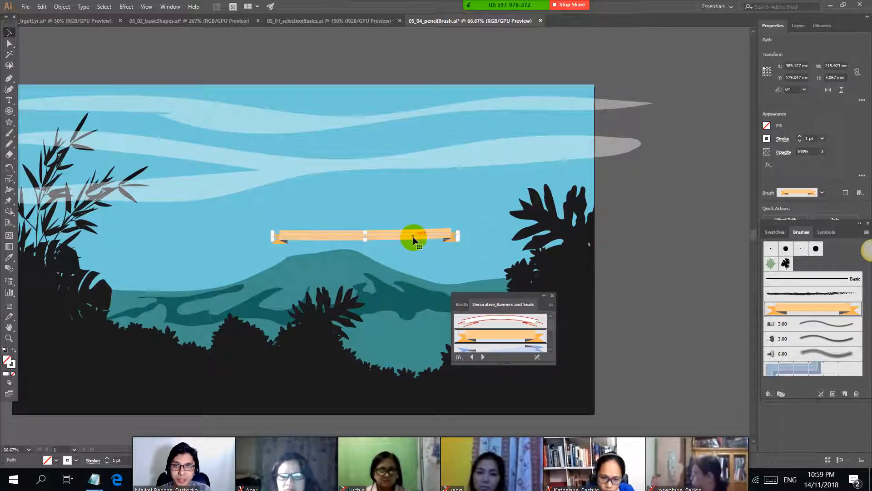
{"action": "key", "text": "Delete"}
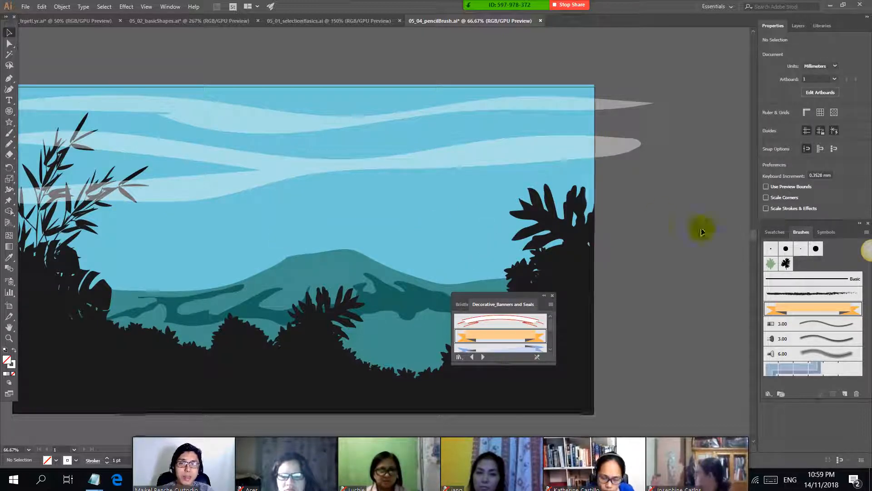
{"action": "left_click", "coordinate": [553, 296]}
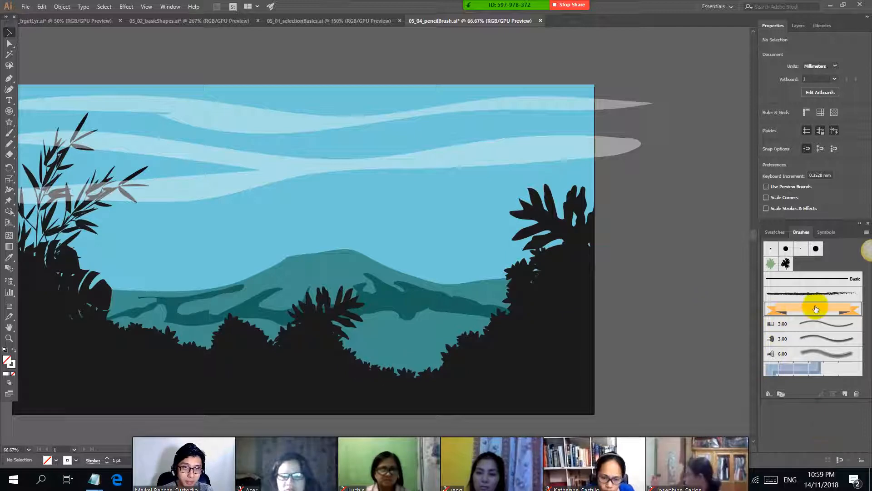
Step: Paint a wavy white smoke stroke with the charcoal brush between the volcano's crater and just above the artboard's upper edge
{"action": "left_click", "coordinate": [808, 293]}
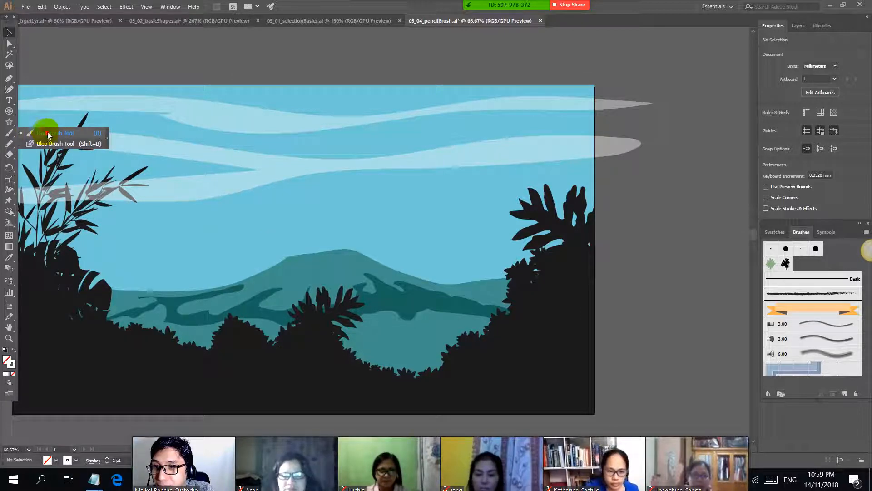
{"action": "left_click", "coordinate": [10, 132]}
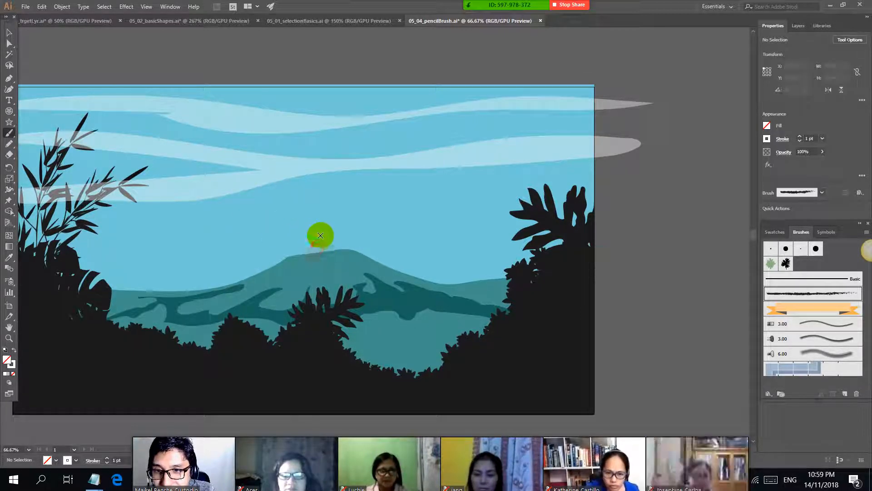
{"action": "left_click_drag", "start_coordinate": [331, 79], "coordinate": [319, 249]}
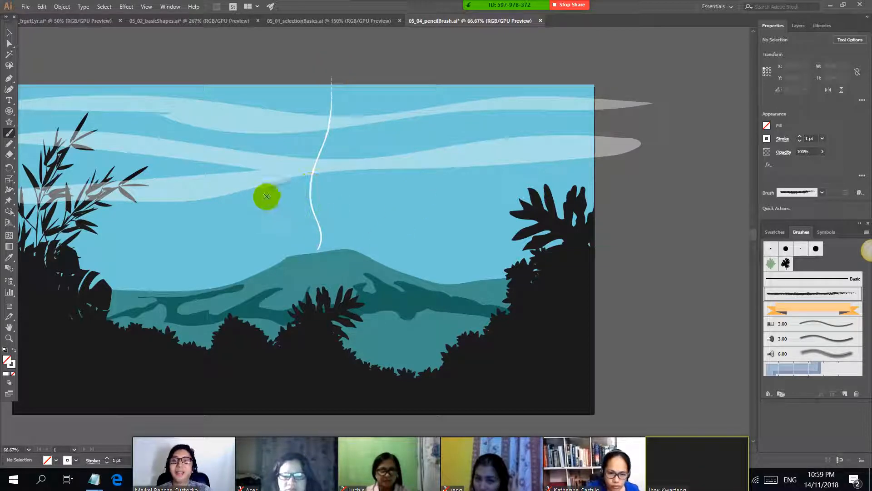
{"action": "scroll", "coordinate": [254, 181], "scroll_direction": "up", "scroll_amount": 2}
{"action": "scroll", "coordinate": [346, 202], "scroll_direction": "down", "scroll_amount": 2}
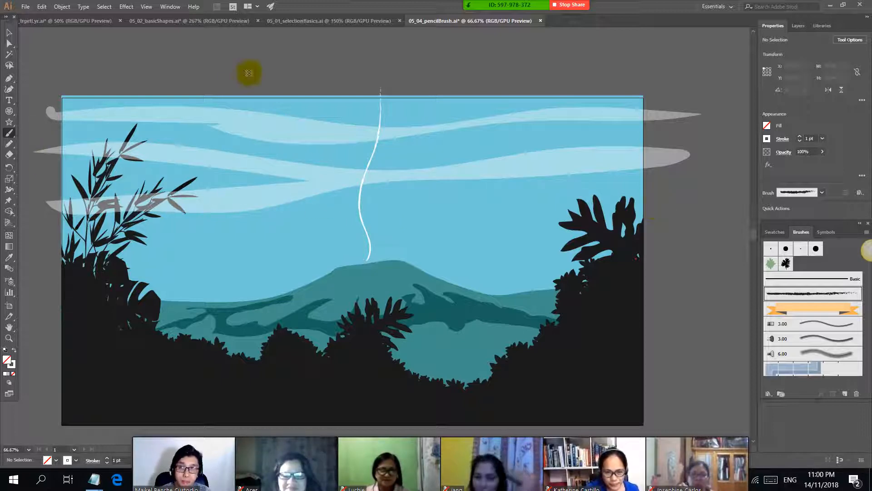
Step: Set the smoke stroke's opacity to 36% and its stroke weight to 33 pt, and deselect it
{"action": "left_click", "coordinate": [9, 46]}
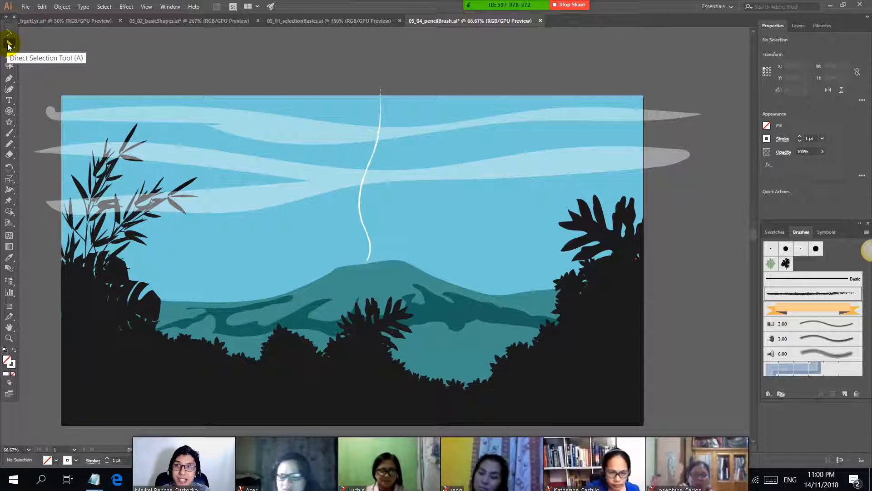
{"action": "left_click", "coordinate": [363, 220]}
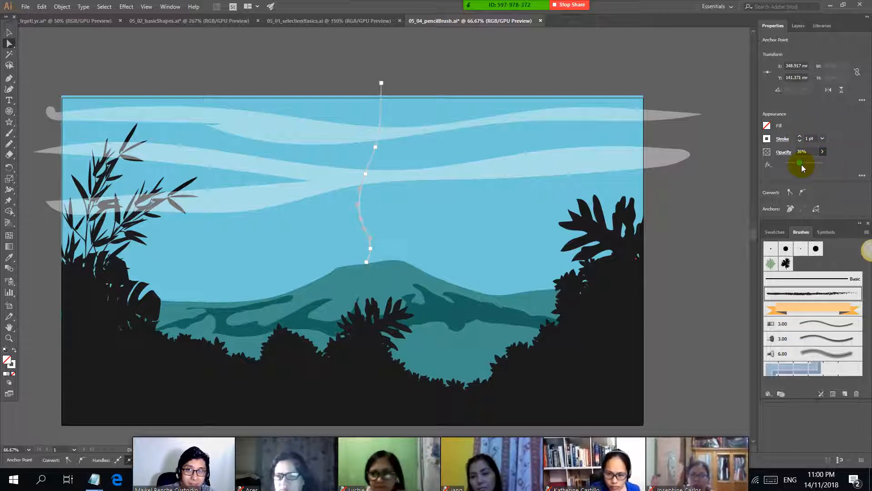
{"action": "left_click", "coordinate": [809, 138]}
{"action": "scroll", "coordinate": [808, 138], "scroll_direction": "up", "scroll_amount": 5}
{"action": "scroll", "coordinate": [809, 138], "scroll_direction": "up", "scroll_amount": 8}
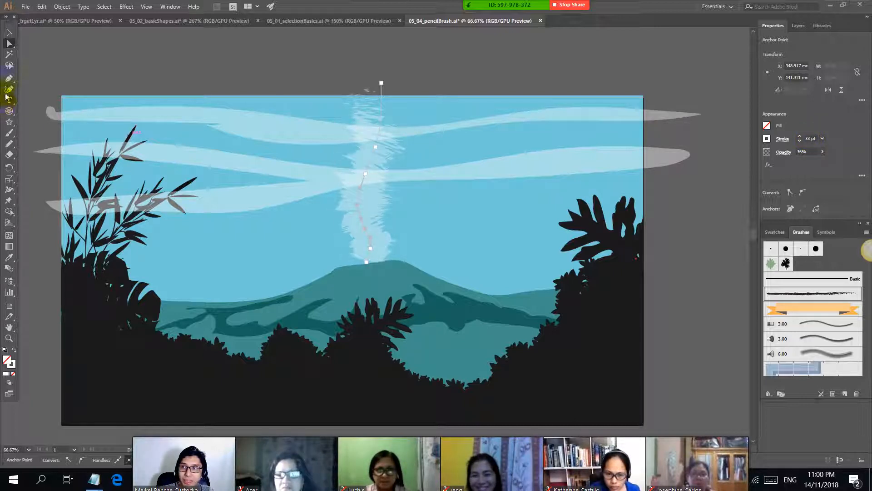
{"action": "left_click", "coordinate": [72, 49]}
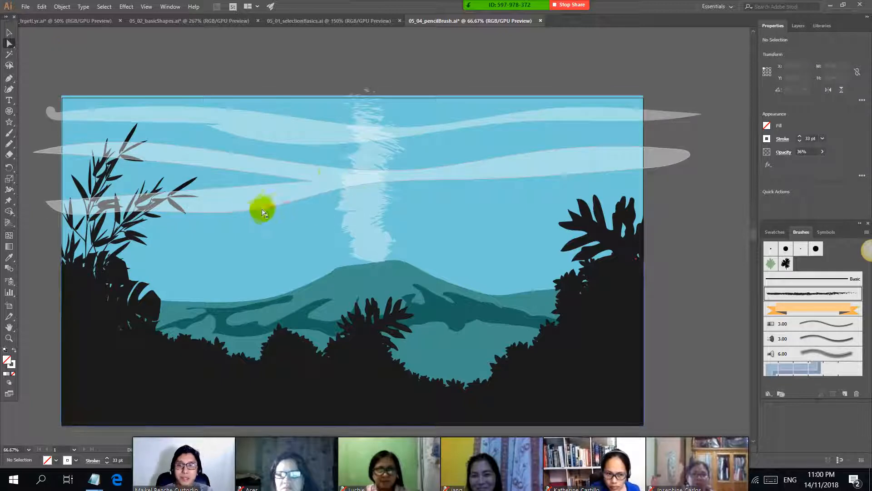
{"action": "scroll", "coordinate": [248, 217], "scroll_direction": "down", "scroll_amount": 1}
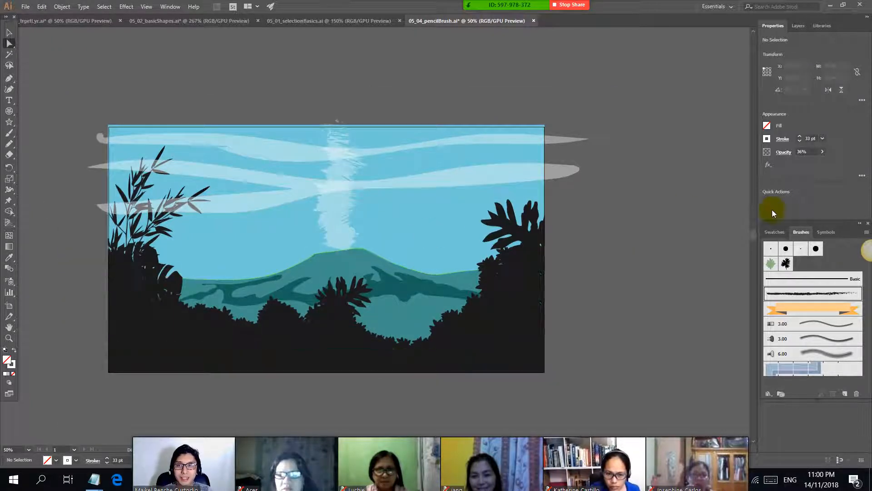
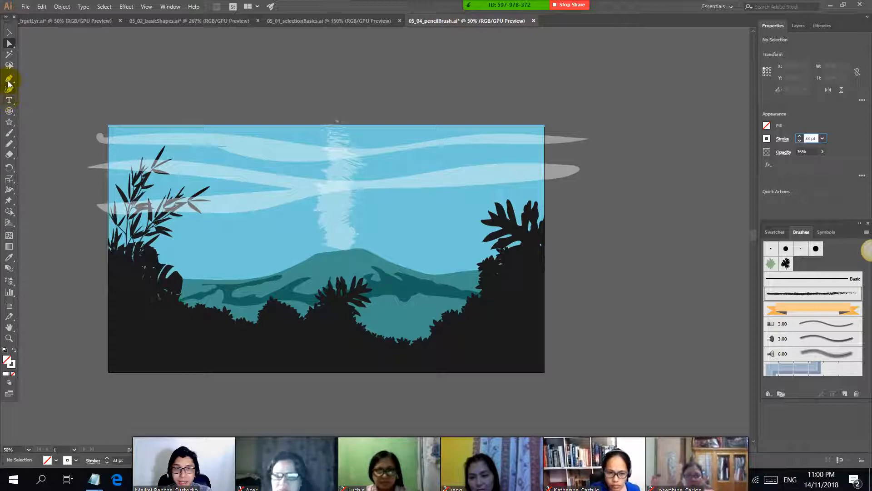
Step: Choose the Scatter Brush 1 foliage brush for the Paintbrush and give it a black stroke at 100% opacity, undoing the translucent white test stroke
{"action": "key", "text": "alt+Tab"}
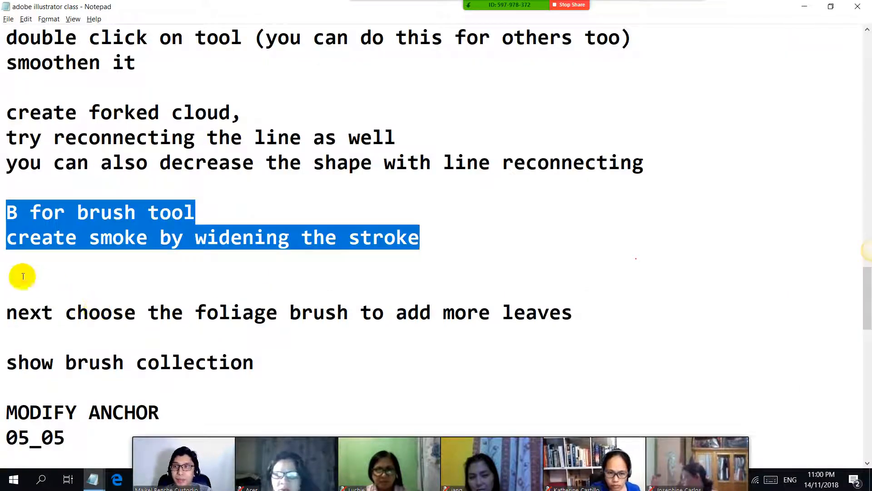
{"action": "key", "text": "alt+Tab"}
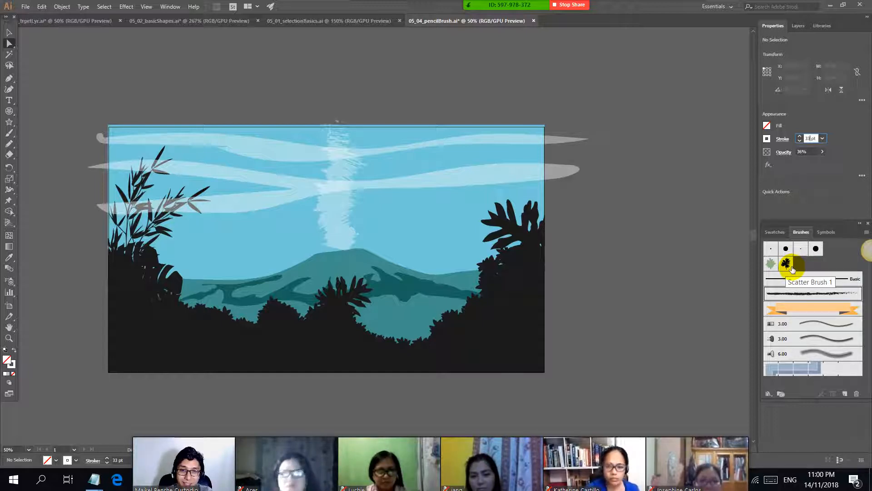
{"action": "left_click", "coordinate": [9, 134]}
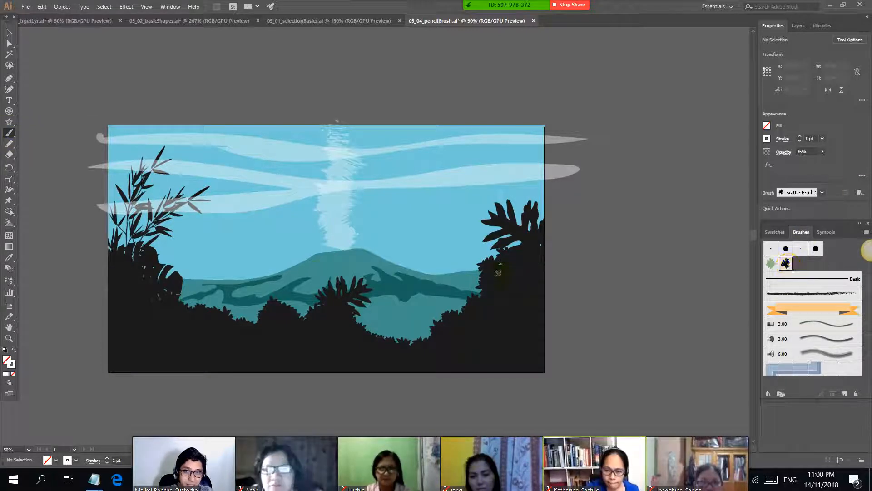
{"action": "scroll", "coordinate": [385, 345], "scroll_direction": "up", "scroll_amount": 3}
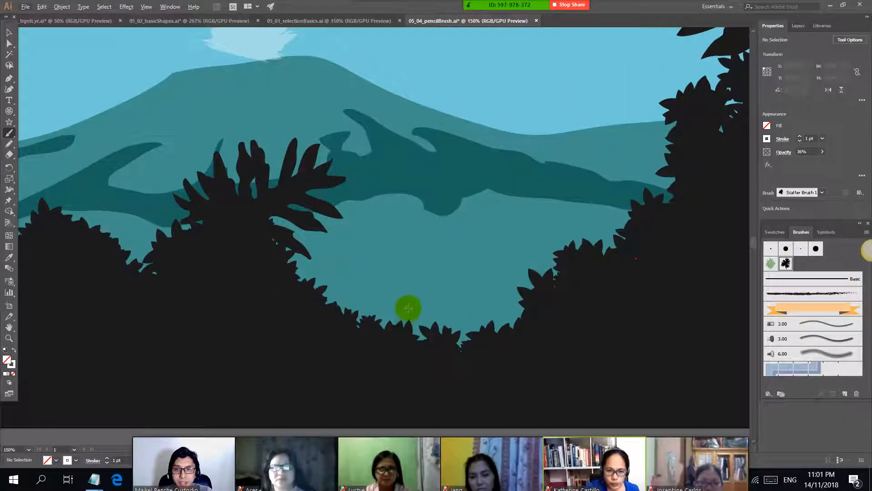
{"action": "scroll", "coordinate": [402, 309], "scroll_direction": "up", "scroll_amount": 1}
{"action": "mouse_move", "coordinate": [382, 296]}
{"action": "left_mouse_down"}
{"action": "mouse_move", "coordinate": [363, 310]}
{"action": "mouse_move", "coordinate": [381, 319]}
{"action": "mouse_move", "coordinate": [364, 312]}
{"action": "mouse_move", "coordinate": [532, 301]}
{"action": "left_mouse_up"}
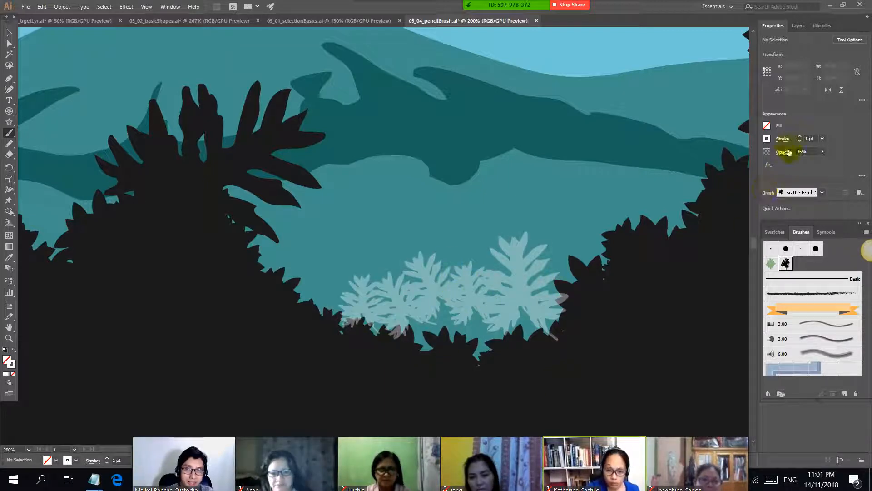
{"action": "key", "text": "ctrl+z"}
{"action": "left_click", "coordinate": [768, 139]}
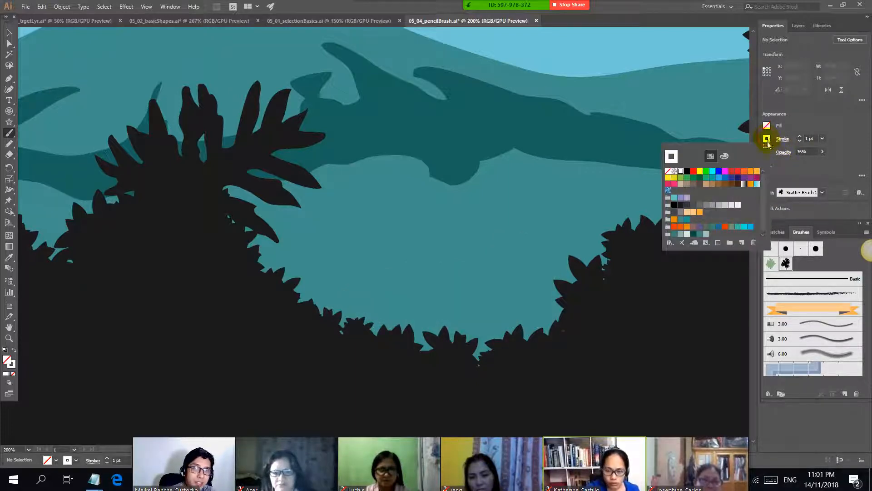
{"action": "left_click", "coordinate": [824, 170]}
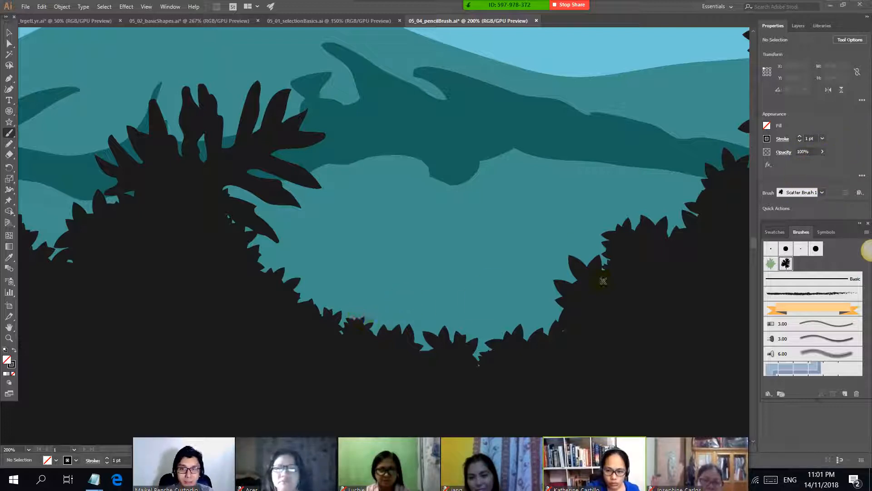
Step: Paint overlapping black foliage strokes with Scatter Brush 1 along the whole upper edge of the dark foreground bushes, in front of the volcano's base
{"action": "mouse_move", "coordinate": [336, 297]}
{"action": "left_mouse_down"}
{"action": "mouse_move", "coordinate": [351, 306]}
{"action": "mouse_move", "coordinate": [511, 268]}
{"action": "left_mouse_up"}
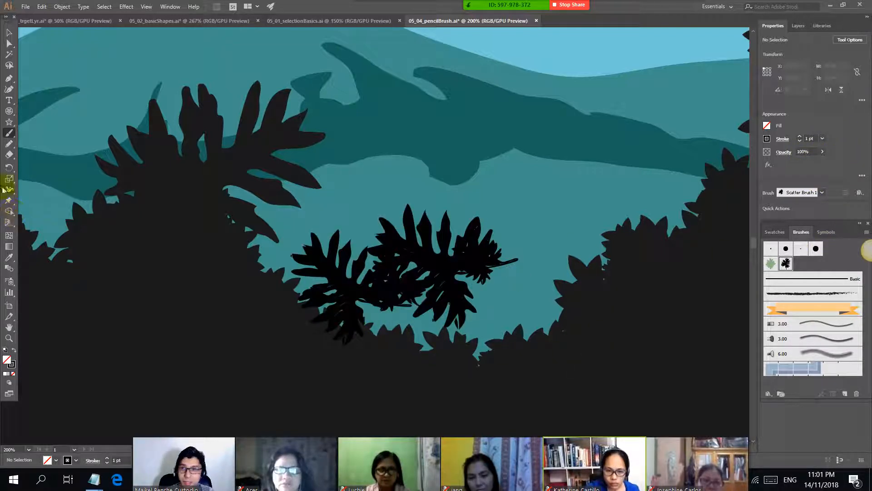
{"action": "left_click", "coordinate": [6, 139]}
{"action": "left_click", "coordinate": [40, 135]}
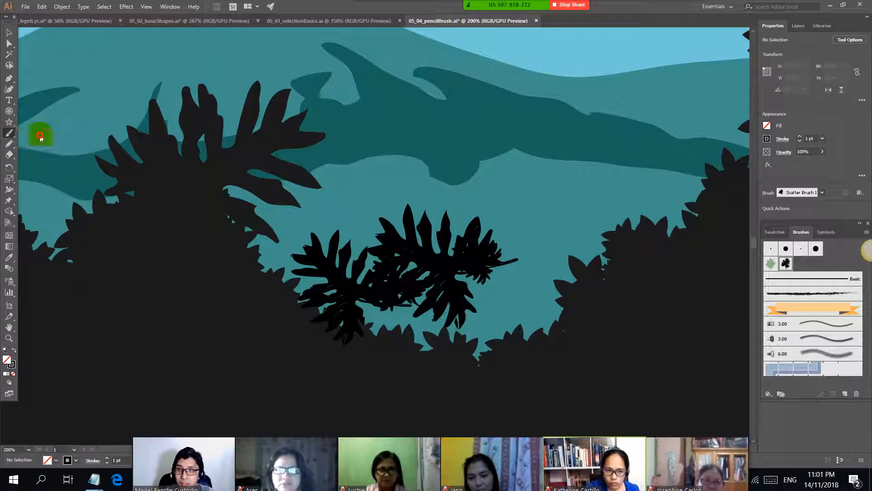
{"action": "mouse_move", "coordinate": [495, 285]}
{"action": "left_mouse_down"}
{"action": "mouse_move", "coordinate": [534, 263]}
{"action": "mouse_move", "coordinate": [458, 298]}
{"action": "mouse_move", "coordinate": [570, 268]}
{"action": "mouse_move", "coordinate": [450, 280]}
{"action": "mouse_move", "coordinate": [461, 300]}
{"action": "mouse_move", "coordinate": [433, 305]}
{"action": "mouse_move", "coordinate": [457, 284]}
{"action": "mouse_move", "coordinate": [493, 295]}
{"action": "mouse_move", "coordinate": [513, 271]}
{"action": "mouse_move", "coordinate": [494, 278]}
{"action": "left_mouse_up"}
{"action": "scroll", "coordinate": [482, 280], "scroll_direction": "down", "scroll_amount": 2}
{"action": "scroll", "coordinate": [452, 280], "scroll_direction": "down", "scroll_amount": 1}
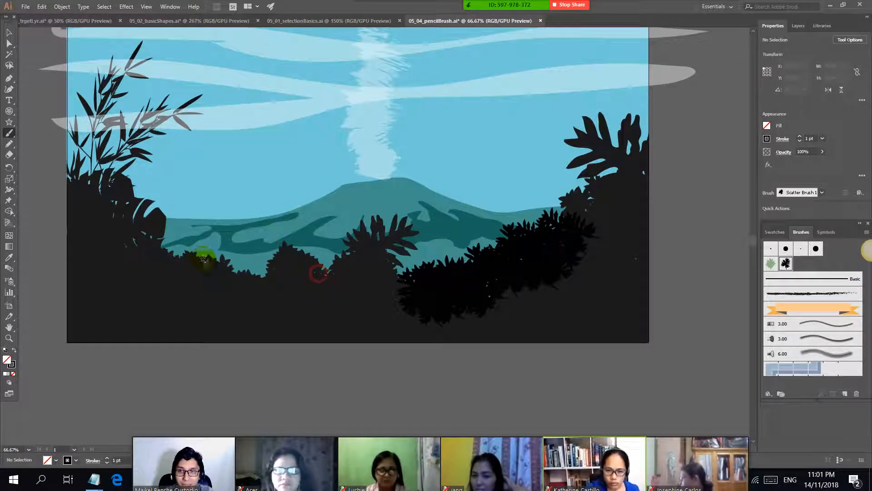
{"action": "mouse_move", "coordinate": [203, 259]}
{"action": "left_mouse_down"}
{"action": "mouse_move", "coordinate": [259, 287]}
{"action": "mouse_move", "coordinate": [162, 244]}
{"action": "mouse_move", "coordinate": [257, 276]}
{"action": "left_mouse_up"}
{"action": "left_click_drag", "start_coordinate": [449, 251], "coordinate": [452, 253]}
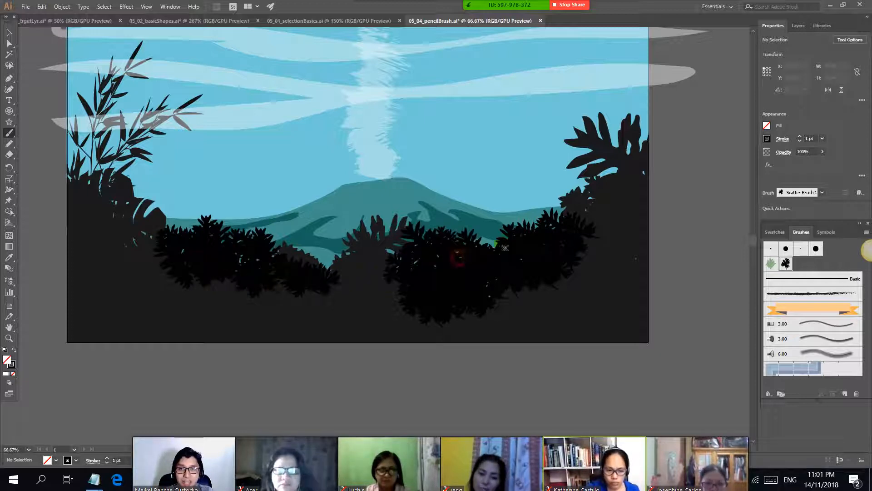
{"action": "mouse_move", "coordinate": [505, 247]}
{"action": "left_mouse_down"}
{"action": "mouse_move", "coordinate": [559, 212]}
{"action": "mouse_move", "coordinate": [554, 232]}
{"action": "mouse_move", "coordinate": [586, 178]}
{"action": "left_mouse_up"}
{"action": "left_click_drag", "start_coordinate": [304, 267], "coordinate": [349, 255]}
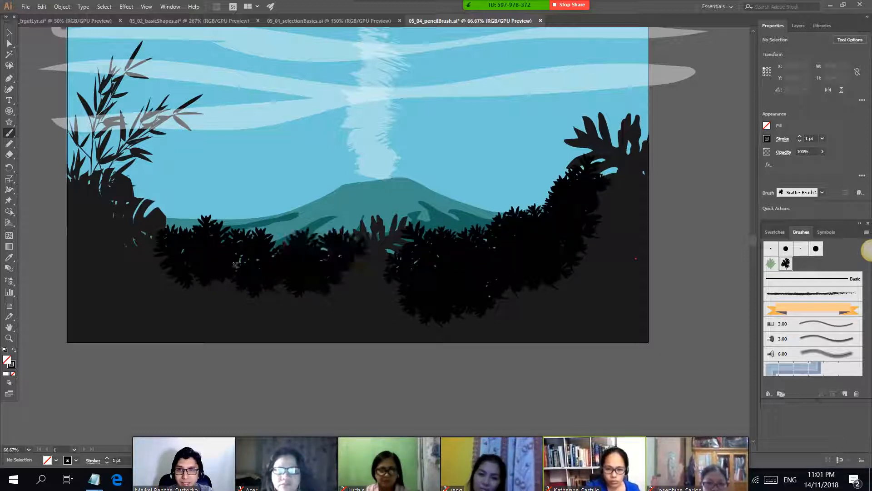
{"action": "mouse_move", "coordinate": [151, 231]}
{"action": "left_mouse_down"}
{"action": "mouse_move", "coordinate": [136, 198]}
{"action": "mouse_move", "coordinate": [96, 177]}
{"action": "left_mouse_up"}
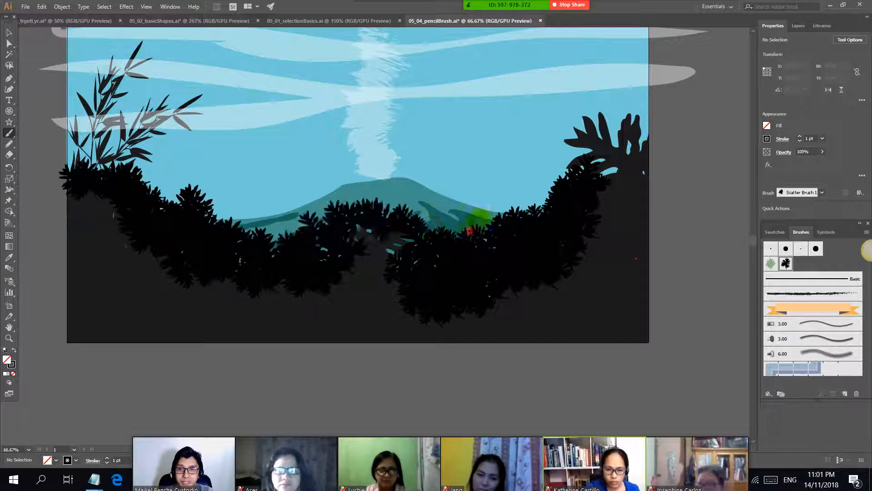
{"action": "mouse_move", "coordinate": [473, 229]}
{"action": "left_mouse_down"}
{"action": "mouse_move", "coordinate": [522, 206]}
{"action": "mouse_move", "coordinate": [549, 213]}
{"action": "mouse_move", "coordinate": [509, 222]}
{"action": "mouse_move", "coordinate": [528, 208]}
{"action": "left_mouse_up"}
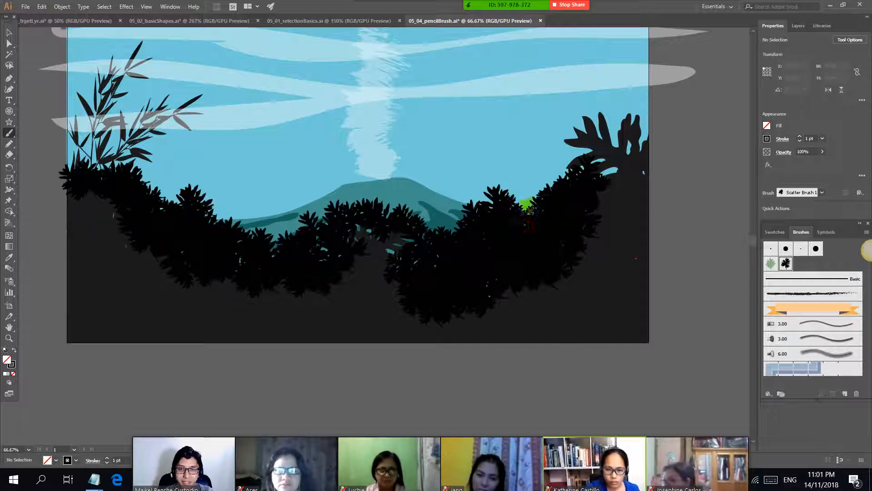
Step: Load the Artistic_Ink brush library and paint curved strokes with its pale grey ink brush in the sky beside the volcano smoke
{"action": "scroll", "coordinate": [430, 159], "scroll_direction": "up", "scroll_amount": 3}
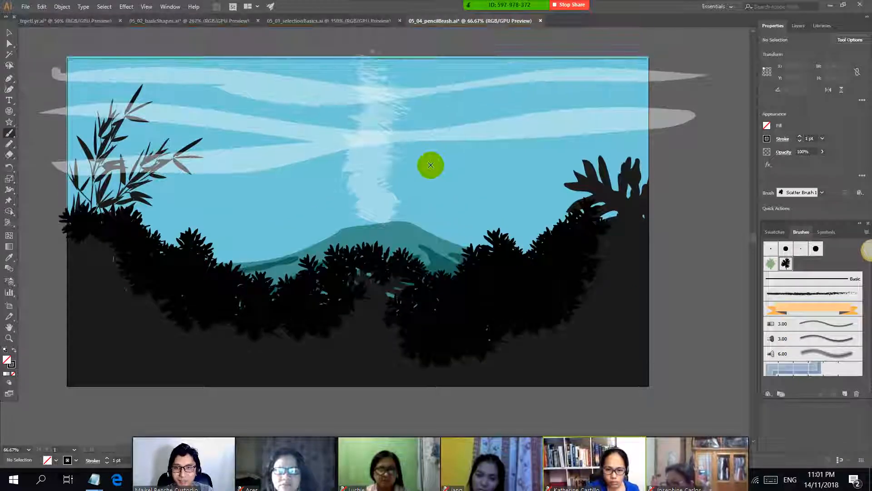
{"action": "scroll", "coordinate": [461, 184], "scroll_direction": "right", "scroll_amount": 1}
{"action": "scroll", "coordinate": [434, 191], "scroll_direction": "down", "scroll_amount": 1}
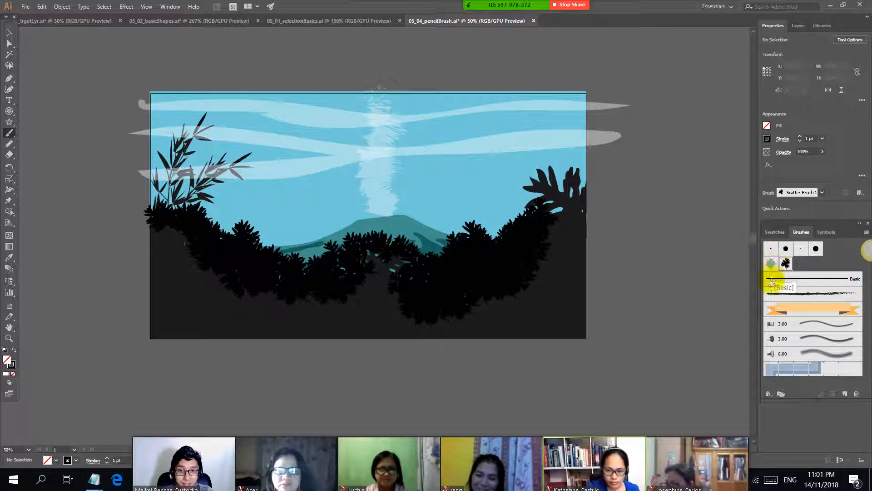
{"action": "left_click", "coordinate": [770, 393]}
{"action": "mouse_move", "coordinate": [818, 362]}
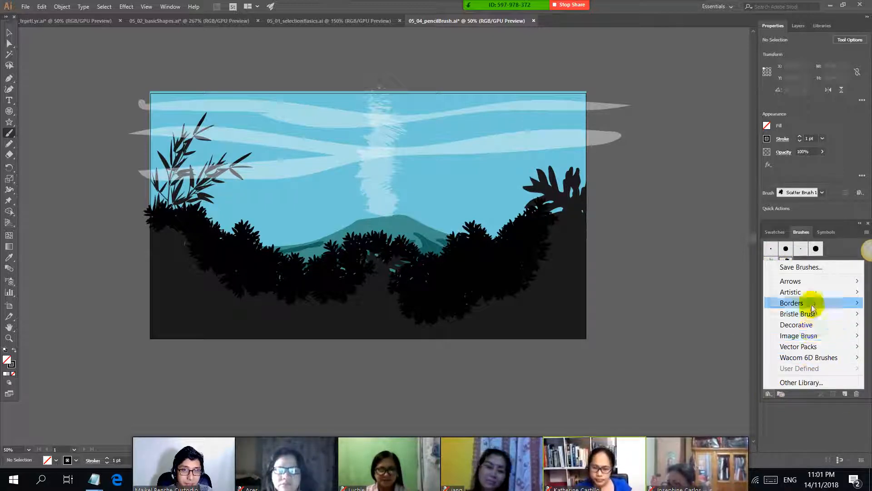
{"action": "mouse_move", "coordinate": [812, 339]}
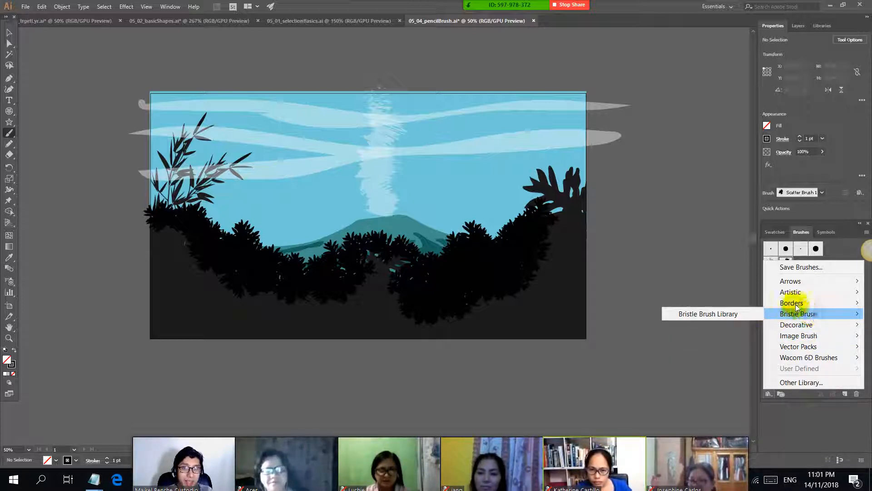
{"action": "mouse_move", "coordinate": [800, 305]}
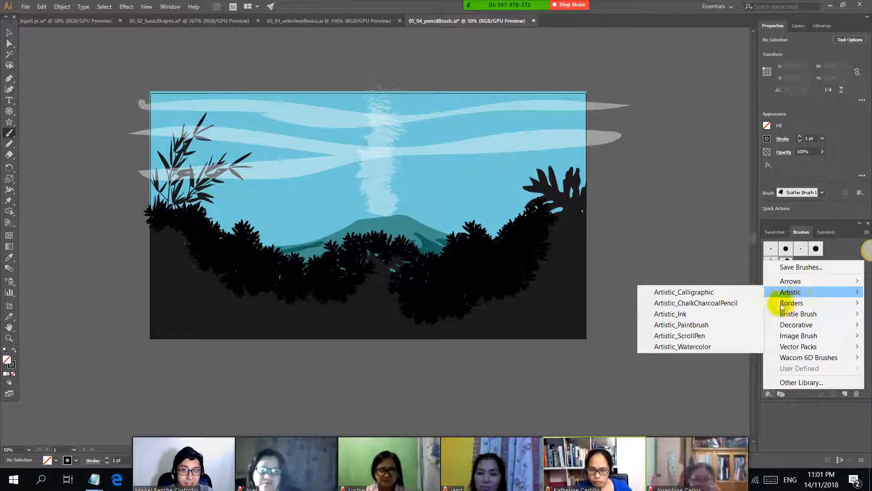
{"action": "left_click", "coordinate": [741, 318]}
{"action": "left_click", "coordinate": [501, 335]}
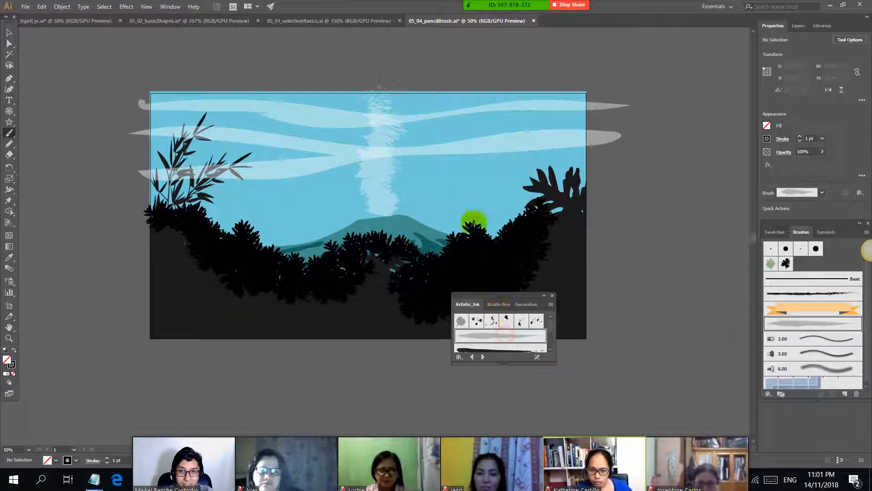
{"action": "left_click_drag", "start_coordinate": [407, 178], "coordinate": [415, 152]}
{"action": "left_click_drag", "start_coordinate": [488, 129], "coordinate": [417, 146]}
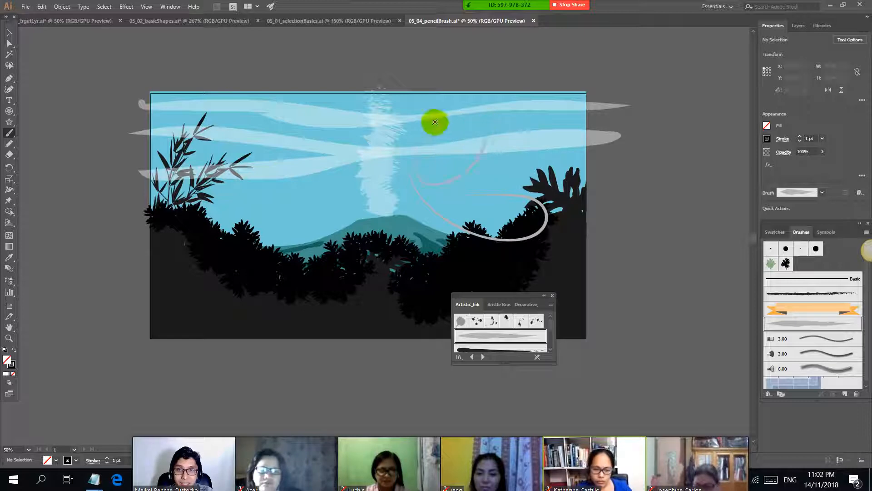
Step: Paint looping strokes across the sky and over the smoke with the solid black tapered brush from the Artistic_Ink library
{"action": "scroll", "coordinate": [497, 327], "scroll_direction": "down", "scroll_amount": 1}
{"action": "left_click", "coordinate": [497, 324]}
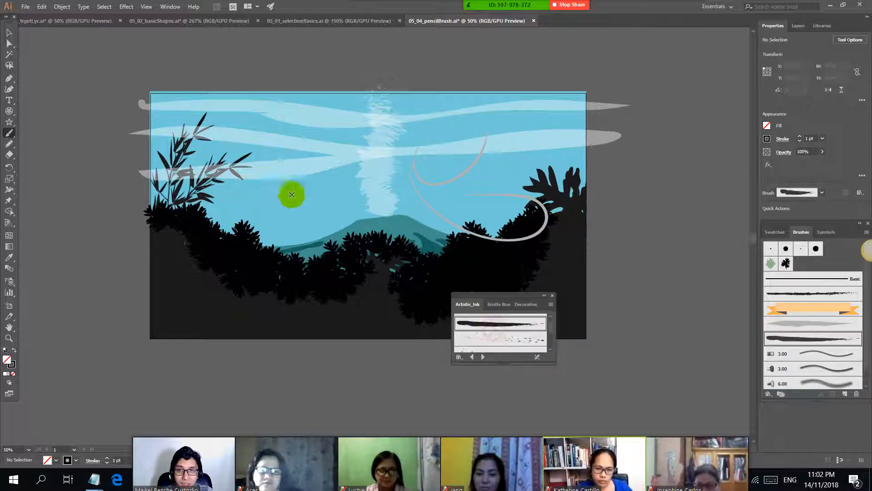
{"action": "left_click_drag", "start_coordinate": [273, 189], "coordinate": [295, 139]}
{"action": "left_click_drag", "start_coordinate": [335, 118], "coordinate": [350, 161]}
{"action": "mouse_move", "coordinate": [426, 129]}
{"action": "left_mouse_down"}
{"action": "mouse_move", "coordinate": [433, 178]}
{"action": "mouse_move", "coordinate": [368, 195]}
{"action": "left_mouse_up"}
{"action": "left_click_drag", "start_coordinate": [465, 145], "coordinate": [379, 176]}
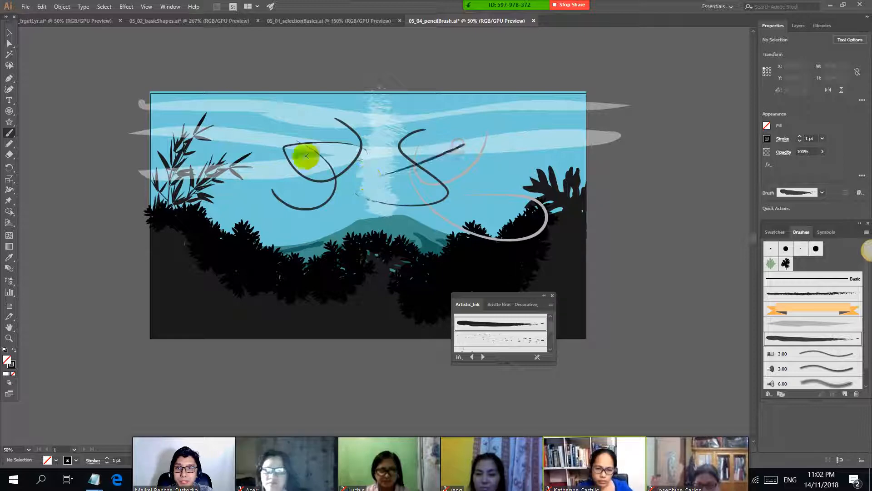
Step: Review the undo count in the Performance preferences, and close the Artistic_Ink brush library
{"action": "left_click", "coordinate": [26, 7]}
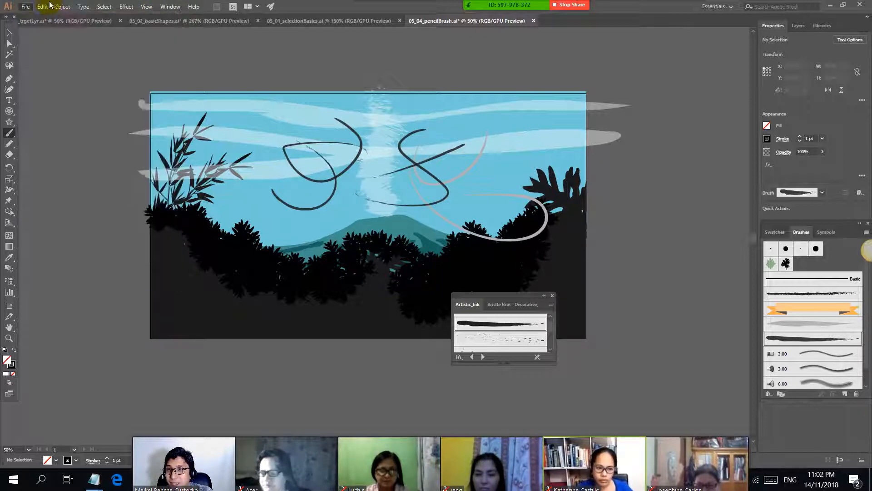
{"action": "left_click", "coordinate": [49, 6]}
{"action": "mouse_move", "coordinate": [135, 320]}
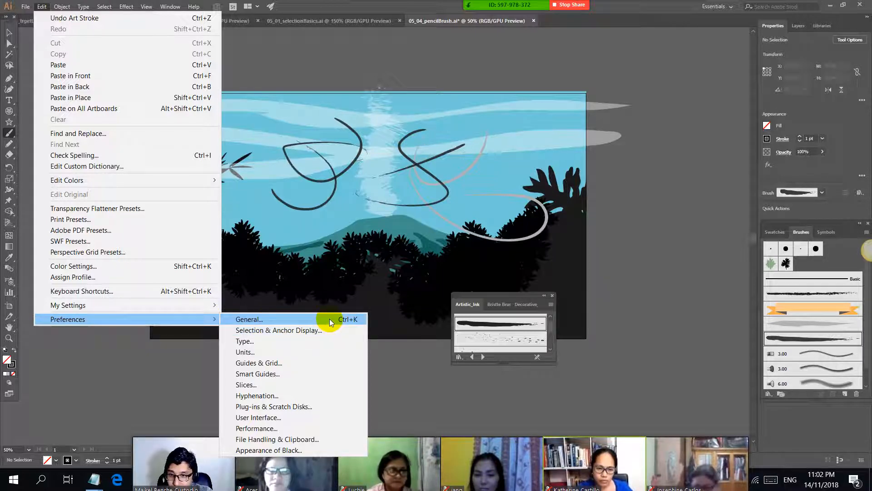
{"action": "left_click", "coordinate": [331, 428]}
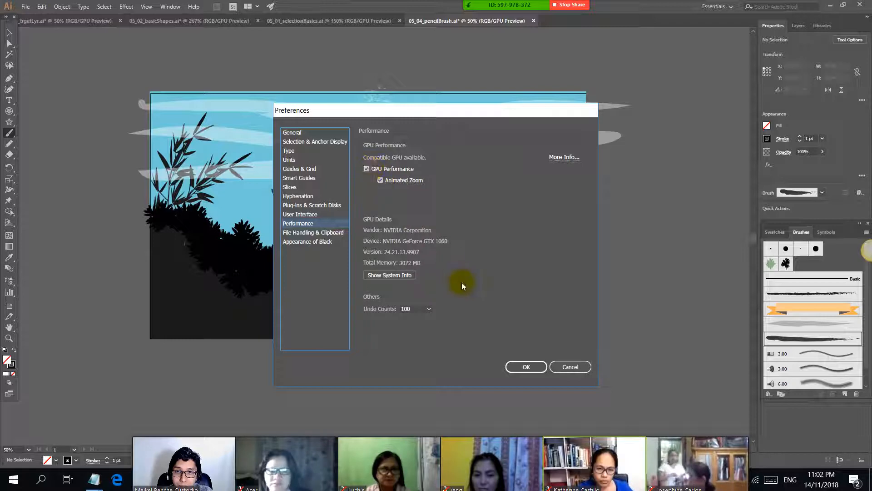
{"action": "left_click", "coordinate": [529, 365]}
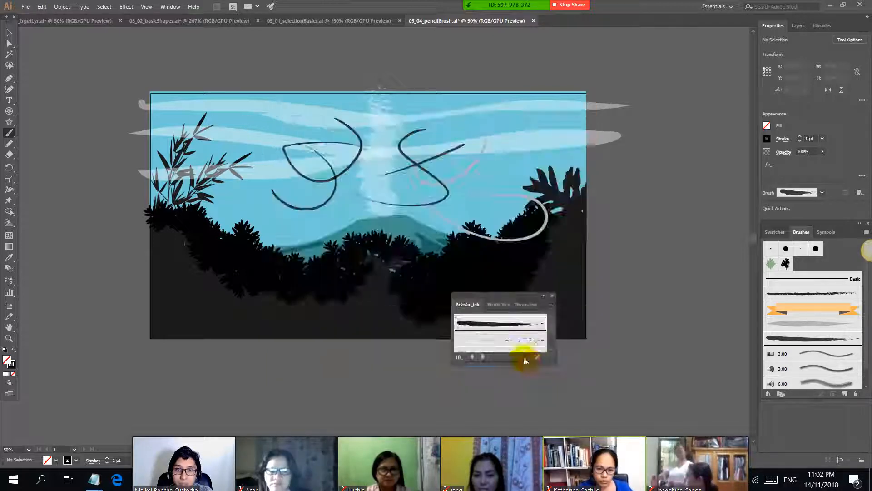
{"action": "left_click", "coordinate": [553, 295]}
Step: Switch to the class notes in Notepad, review the brush topics and highlight the MODIFY ANCHOR heading
{"action": "key", "text": "alt+Tab"}
{"action": "key", "text": "Tab"}
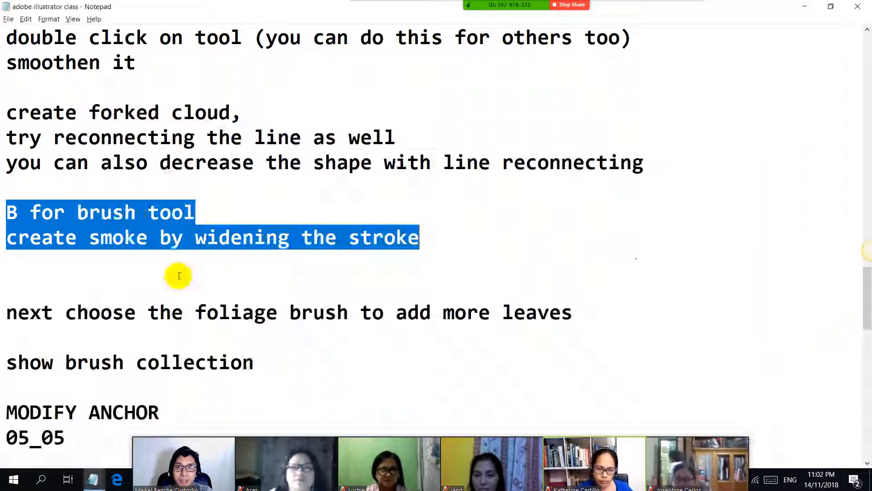
{"action": "scroll", "coordinate": [179, 276], "scroll_direction": "down", "scroll_amount": 1}
{"action": "left_click_drag", "start_coordinate": [39, 237], "coordinate": [383, 243]}
{"action": "left_click_drag", "start_coordinate": [5, 290], "coordinate": [89, 288]}
{"action": "left_click", "coordinate": [196, 269]}
{"action": "scroll", "coordinate": [50, 195], "scroll_direction": "down", "scroll_amount": 2}
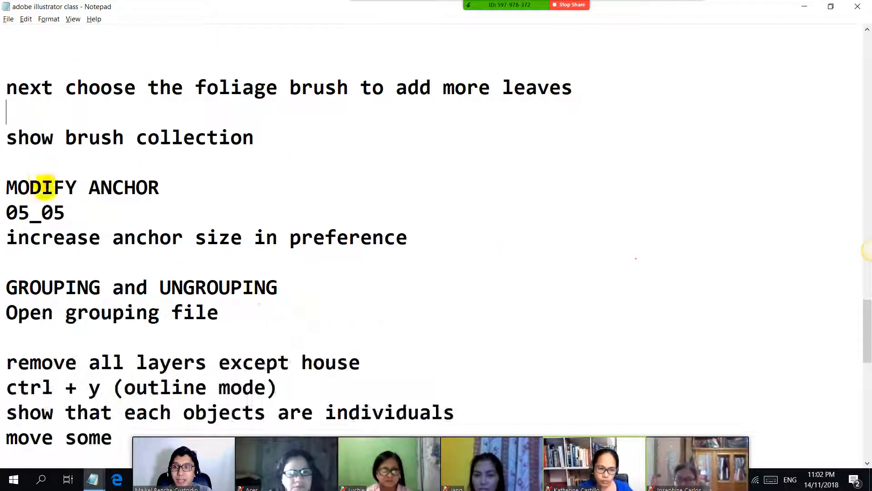
{"action": "left_click_drag", "start_coordinate": [6, 190], "coordinate": [155, 193]}
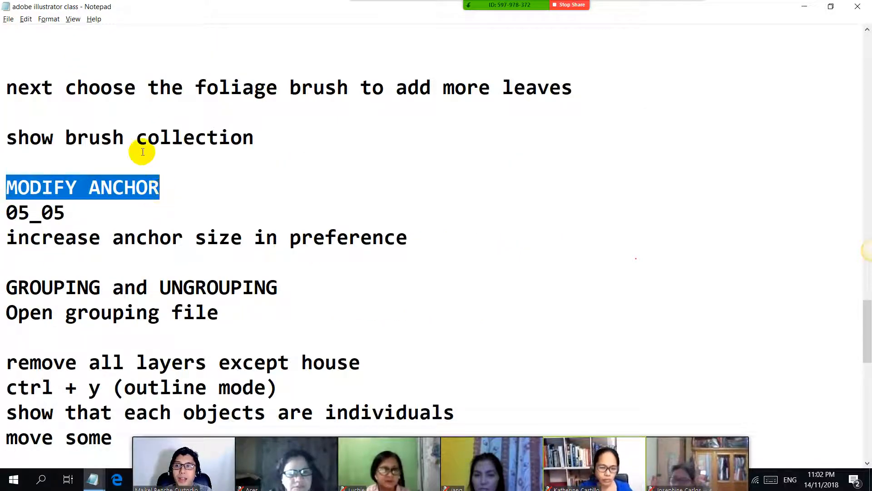
{"action": "scroll", "coordinate": [141, 148], "scroll_direction": "down", "scroll_amount": 1}
Step: Switch back to Illustrator and open the exercise file 05_05_electroDice from the Ch_05 folder, checking its number in the class notes
{"action": "key", "text": "alt+Tab"}
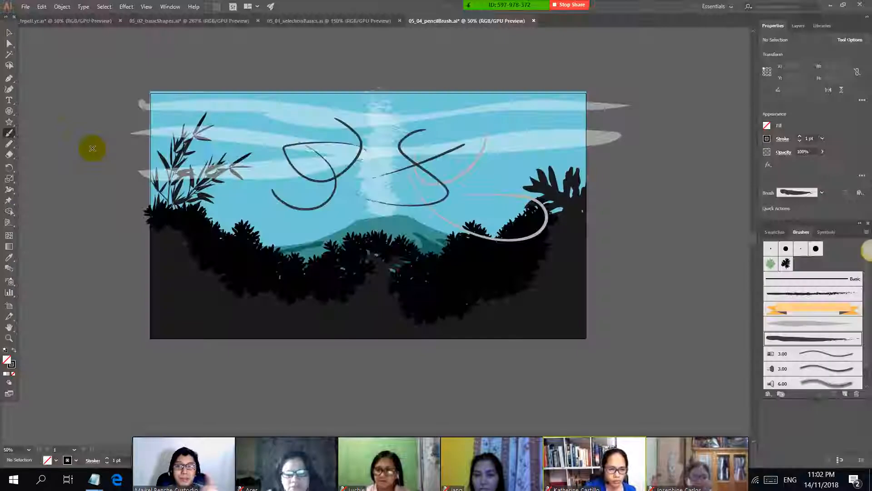
{"action": "left_click", "coordinate": [26, 6]}
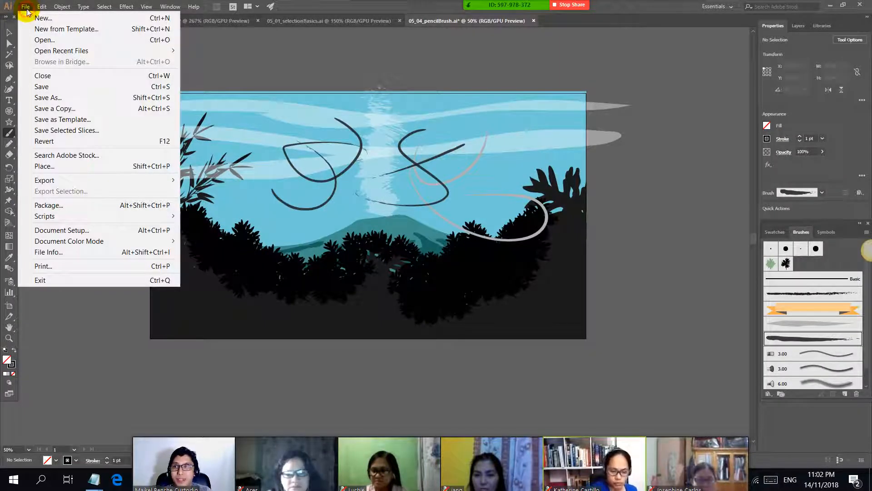
{"action": "left_click", "coordinate": [35, 40]}
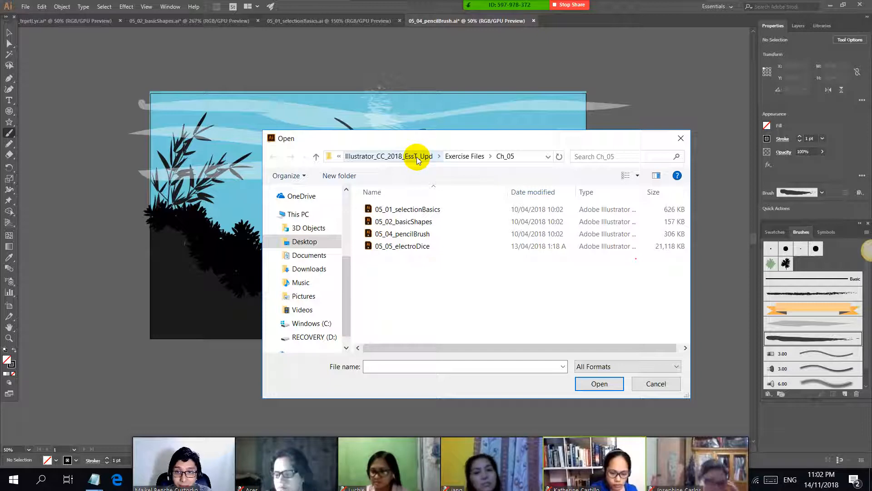
{"action": "key", "text": "alt+Tab"}
{"action": "left_click_drag", "start_coordinate": [6, 136], "coordinate": [114, 136]}
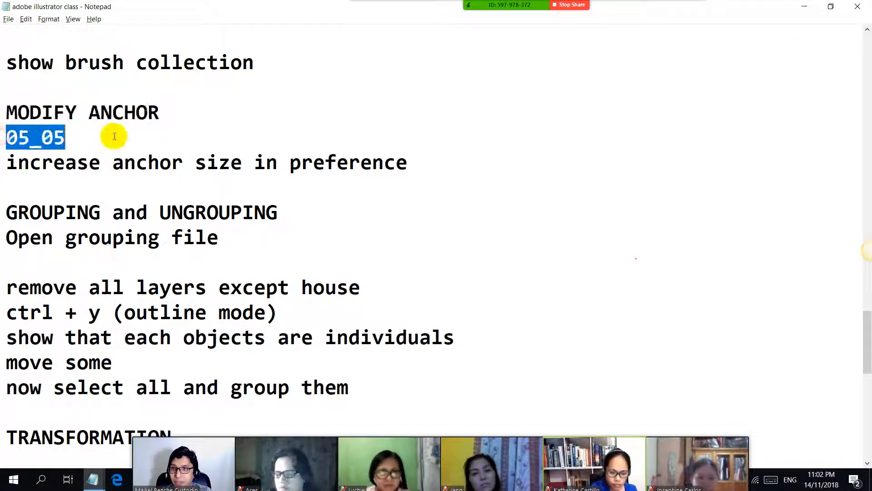
{"action": "key", "text": "alt+Tab"}
{"action": "double_click", "coordinate": [452, 247]}
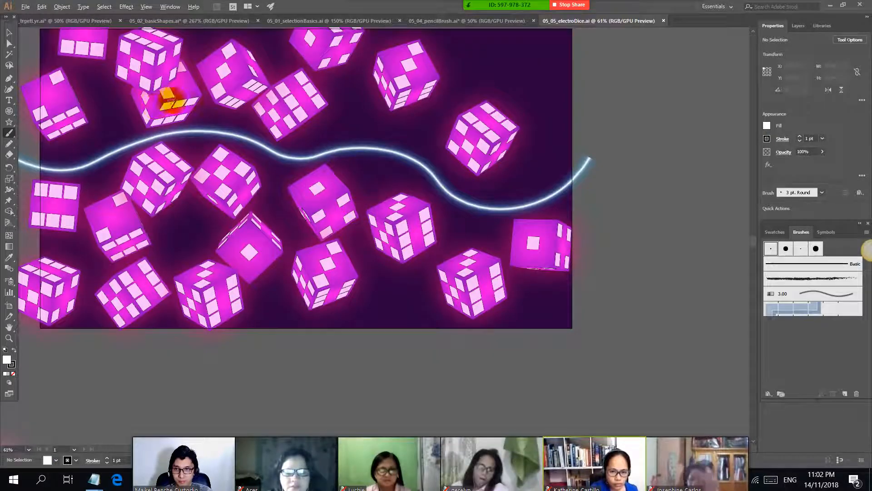
Step: Select the glowing curve across the dice with the Direct Selection tool and inspect its anchor points and handles up close
{"action": "scroll", "coordinate": [171, 99], "scroll_direction": "down", "scroll_amount": 1}
{"action": "scroll", "coordinate": [239, 139], "scroll_direction": "up", "scroll_amount": 5}
{"action": "scroll", "coordinate": [231, 182], "scroll_direction": "up", "scroll_amount": 1}
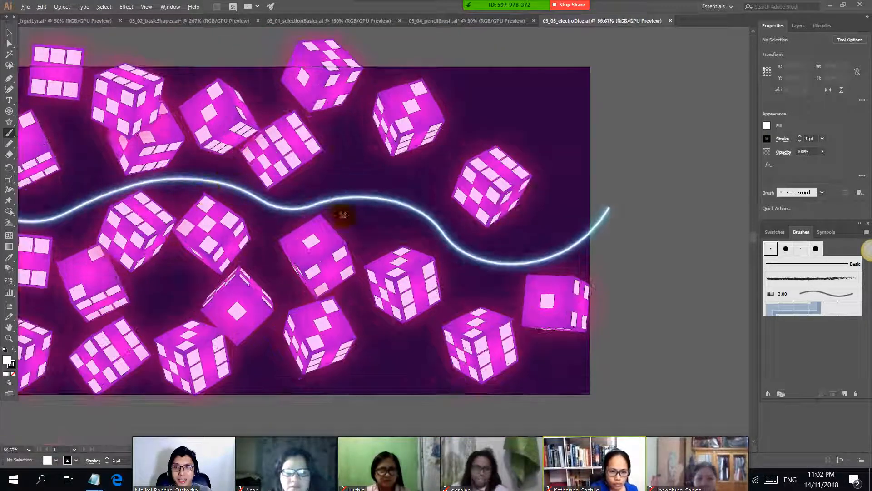
{"action": "left_click_drag", "start_coordinate": [408, 201], "coordinate": [490, 199]}
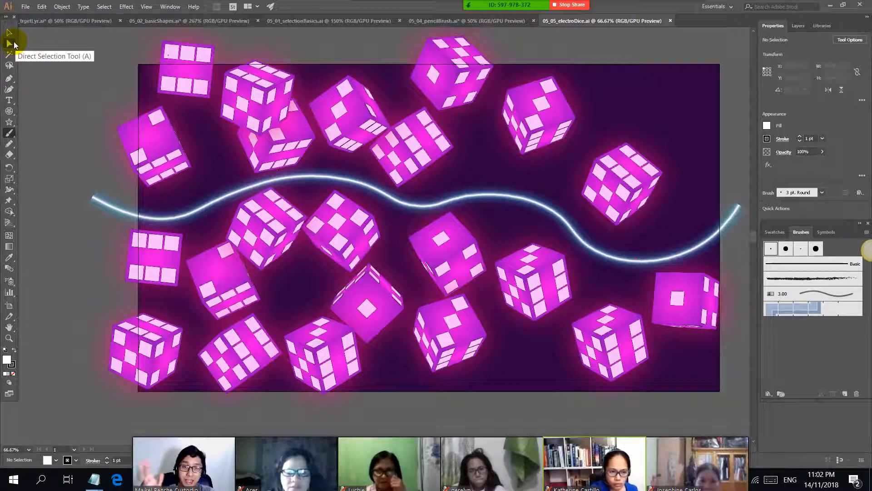
{"action": "left_click", "coordinate": [10, 44]}
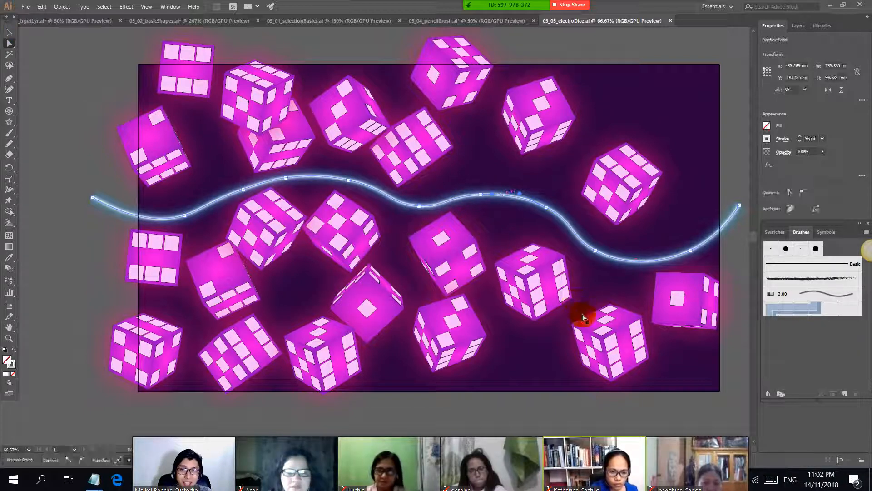
{"action": "left_click", "coordinate": [503, 196]}
{"action": "scroll", "coordinate": [502, 196], "scroll_direction": "up", "scroll_amount": 5}
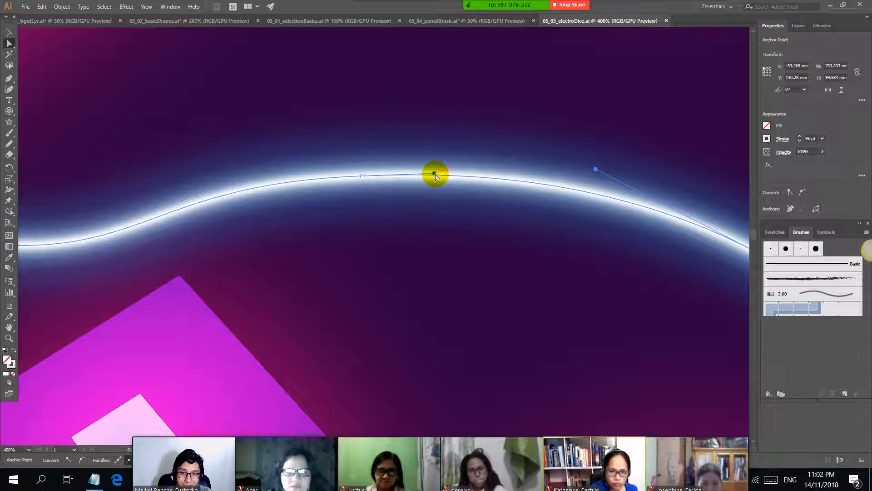
{"action": "scroll", "coordinate": [433, 181], "scroll_direction": "down", "scroll_amount": 1}
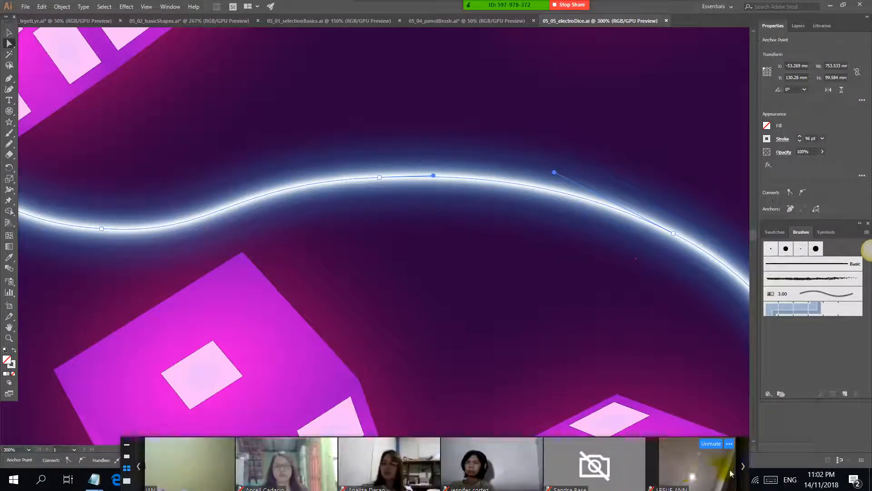
Step: Browse the meeting participants' video strip and restore its multi-participant layout
{"action": "left_click", "coordinate": [743, 466]}
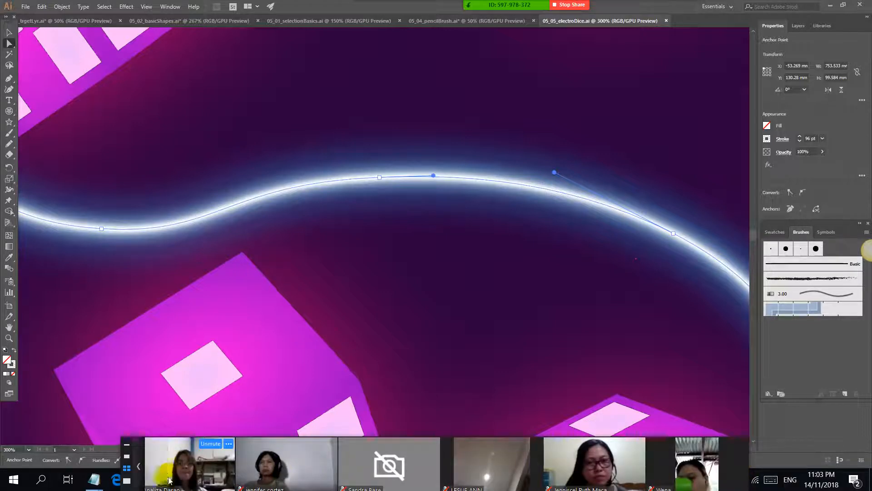
{"action": "left_click", "coordinate": [141, 469]}
{"action": "left_click", "coordinate": [140, 469]}
{"action": "left_click", "coordinate": [140, 469]}
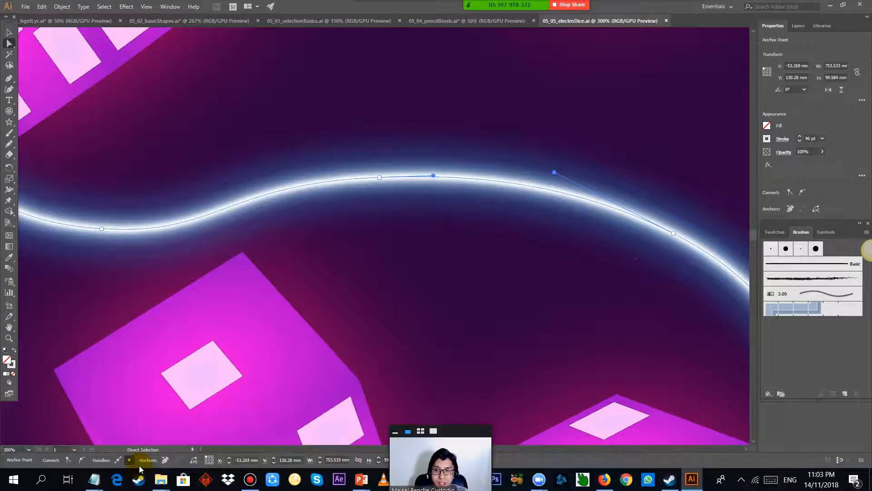
{"action": "left_click", "coordinate": [421, 431]}
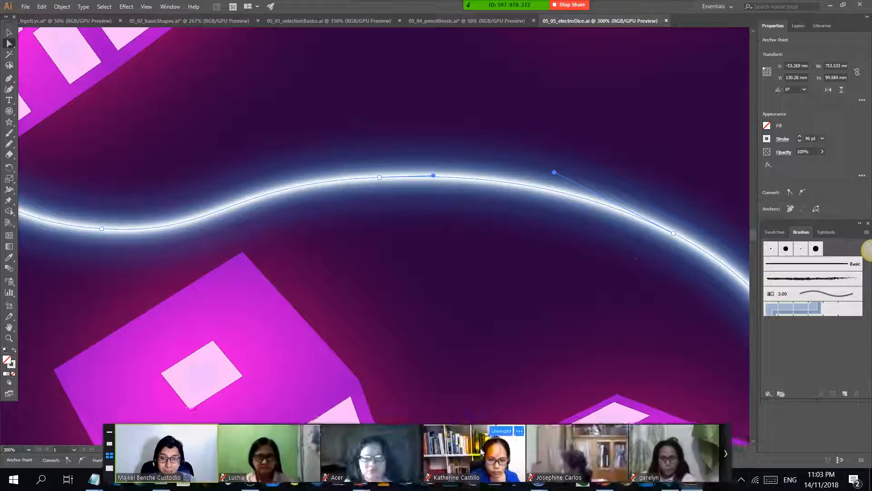
Step: Set the anchor point, handle and bounding box display size to Max in the Selection & Anchor Display preferences
{"action": "scroll", "coordinate": [297, 246], "scroll_direction": "down", "scroll_amount": 4}
{"action": "left_click_drag", "start_coordinate": [272, 161], "coordinate": [435, 193]}
{"action": "left_click", "coordinate": [42, 6]}
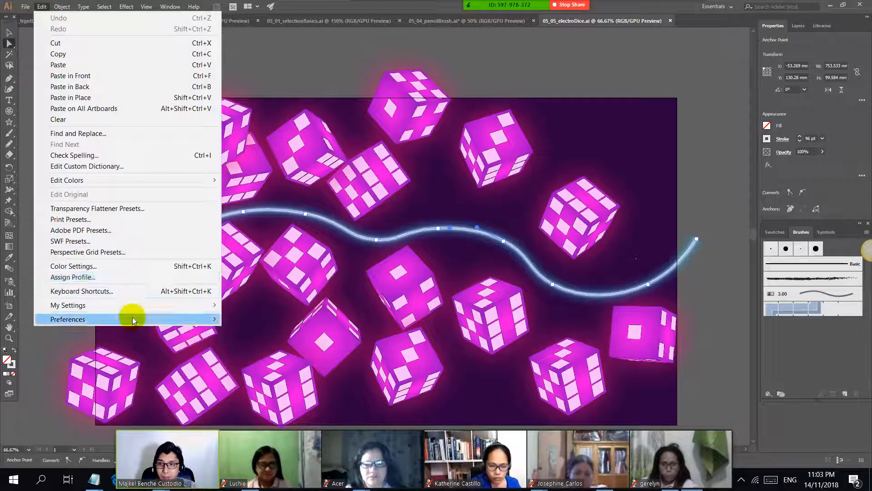
{"action": "mouse_move", "coordinate": [134, 320]}
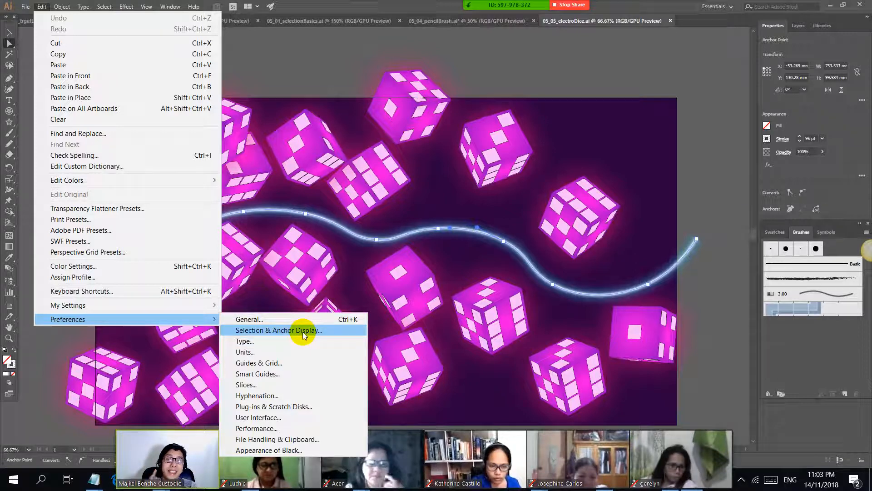
{"action": "left_click", "coordinate": [293, 330]}
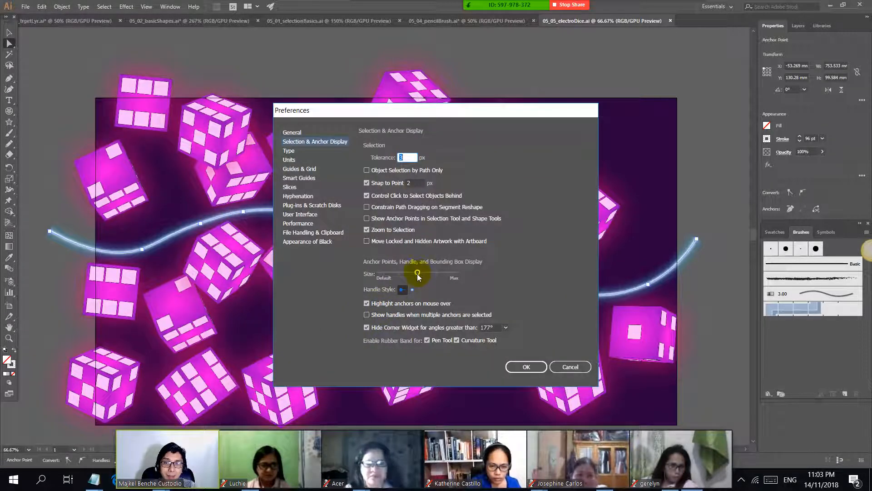
{"action": "left_click_drag", "start_coordinate": [417, 274], "coordinate": [503, 274]}
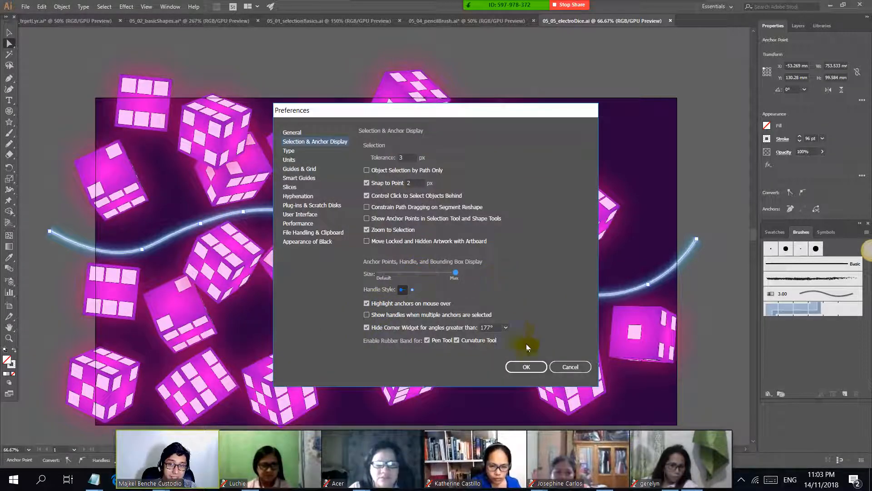
{"action": "left_click", "coordinate": [522, 366]}
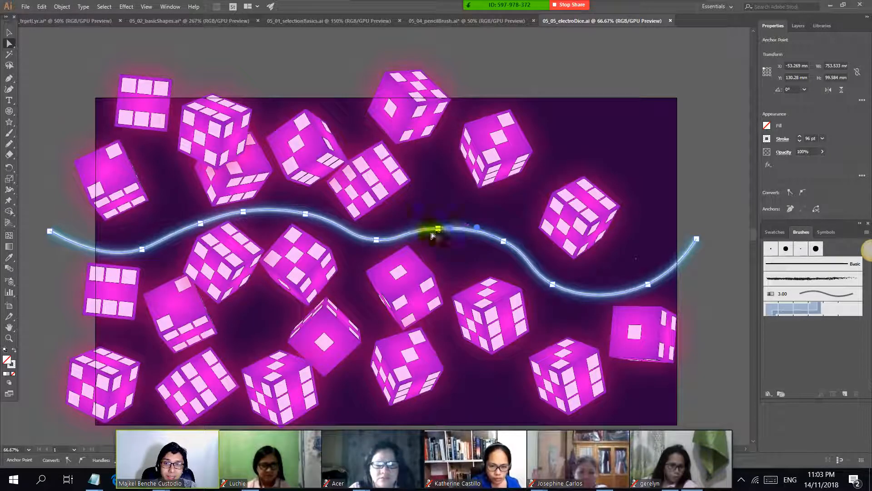
Step: Move three neighbouring anchor points near the middle of the glowing curve slightly downward to reshape it
{"action": "mouse_move", "coordinate": [376, 239]}
{"action": "left_mouse_down"}
{"action": "mouse_move", "coordinate": [383, 220]}
{"action": "mouse_move", "coordinate": [376, 249]}
{"action": "left_mouse_up"}
{"action": "mouse_move", "coordinate": [502, 241]}
{"action": "left_mouse_down"}
{"action": "mouse_move", "coordinate": [510, 213]}
{"action": "mouse_move", "coordinate": [493, 329]}
{"action": "mouse_move", "coordinate": [501, 253]}
{"action": "left_mouse_up"}
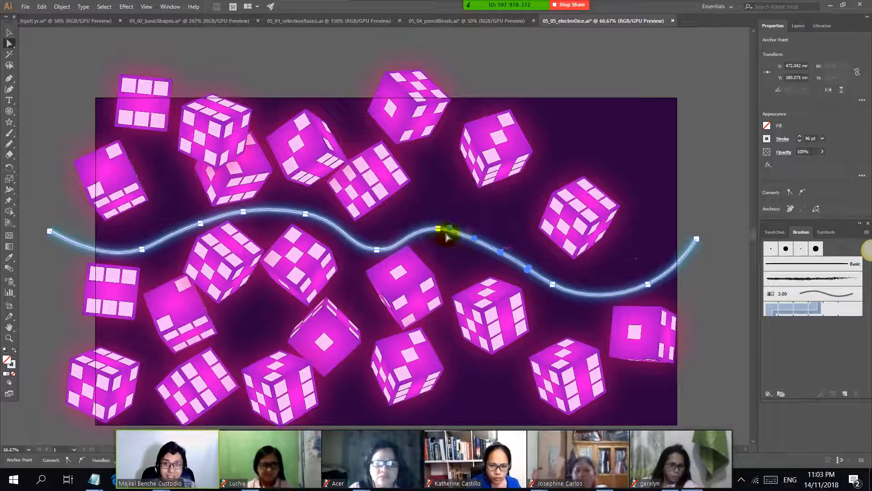
{"action": "mouse_move", "coordinate": [436, 228]}
{"action": "left_mouse_down"}
{"action": "mouse_move", "coordinate": [438, 214]}
{"action": "mouse_move", "coordinate": [441, 240]}
{"action": "left_mouse_up"}
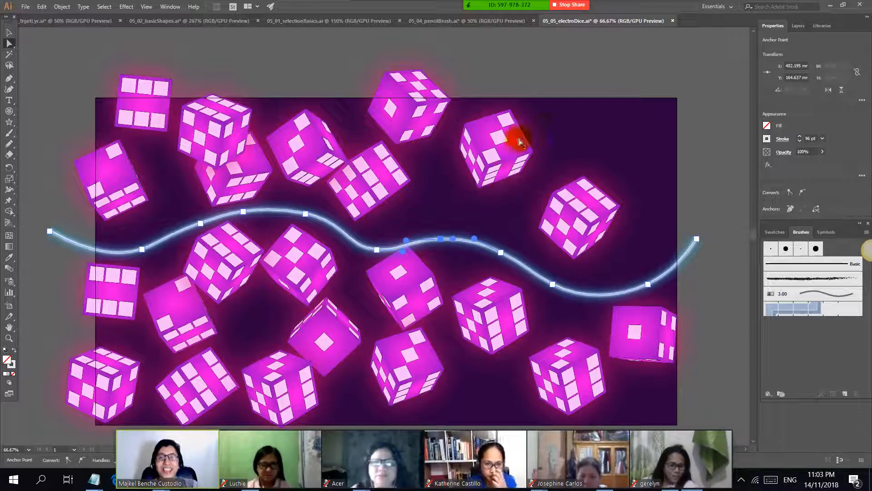
Step: Switch to the class notes in Notepad and highlight the GROUPING and UNGROUPING heading with its instruction to open the grouping file
{"action": "key", "text": "alt+Tab"}
{"action": "left_click_drag", "start_coordinate": [5, 209], "coordinate": [287, 200]}
{"action": "left_click", "coordinate": [3, 223]}
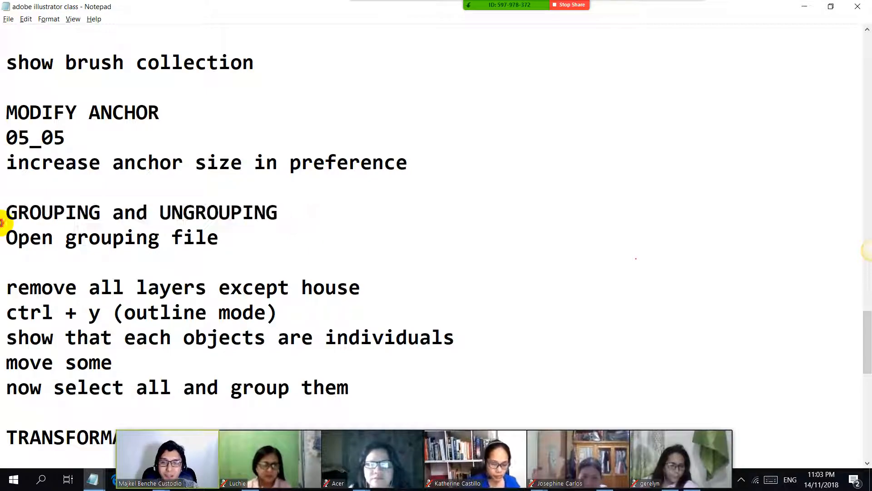
{"action": "left_click", "coordinate": [315, 238], "text": "shift"}
Step: Return to Illustrator and open 06_01_groups from the Ch_06 exercise folder, rechecking the grouping topic in the class notes
{"action": "key", "text": "alt+Tab"}
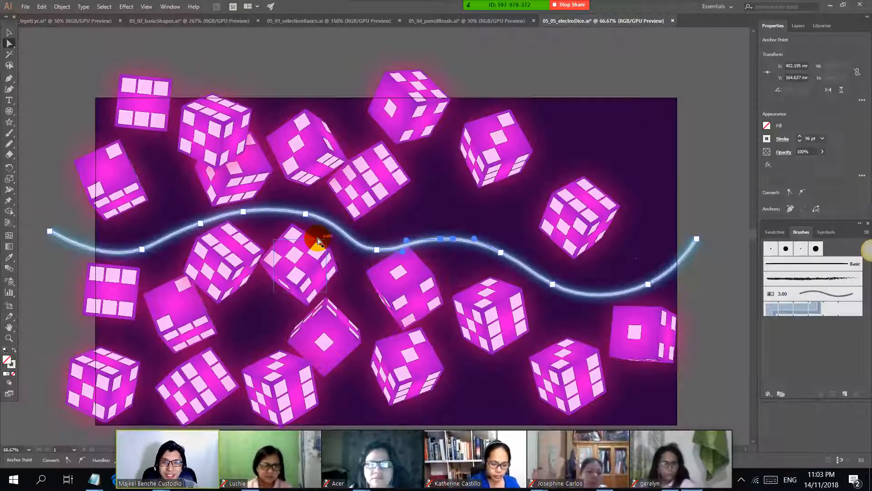
{"action": "left_click", "coordinate": [26, 6]}
{"action": "left_click", "coordinate": [47, 40]}
{"action": "key", "text": "alt+Tab"}
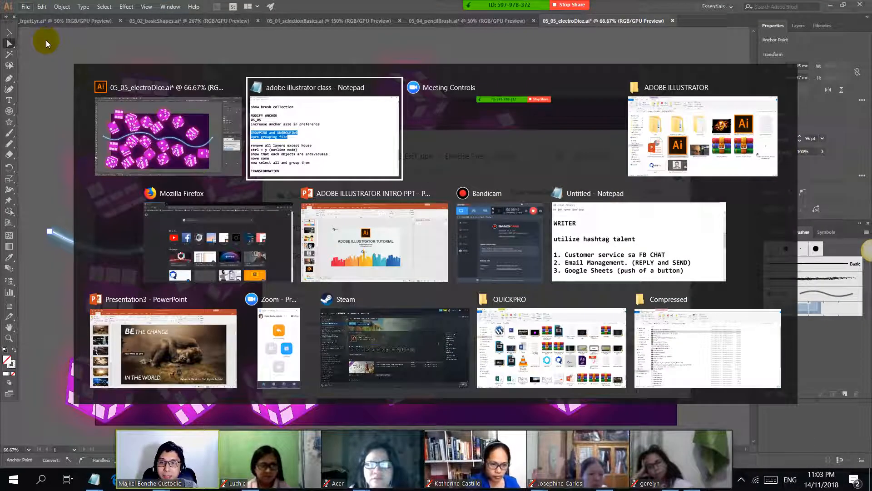
{"action": "left_click", "coordinate": [6, 206]}
{"action": "left_click", "coordinate": [30, 237]}
{"action": "key", "text": "alt+Tab"}
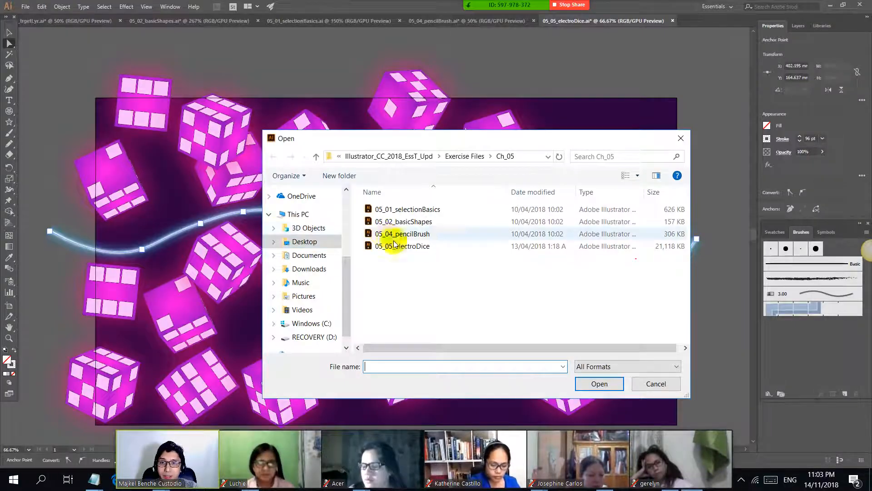
{"action": "left_click", "coordinate": [454, 163]}
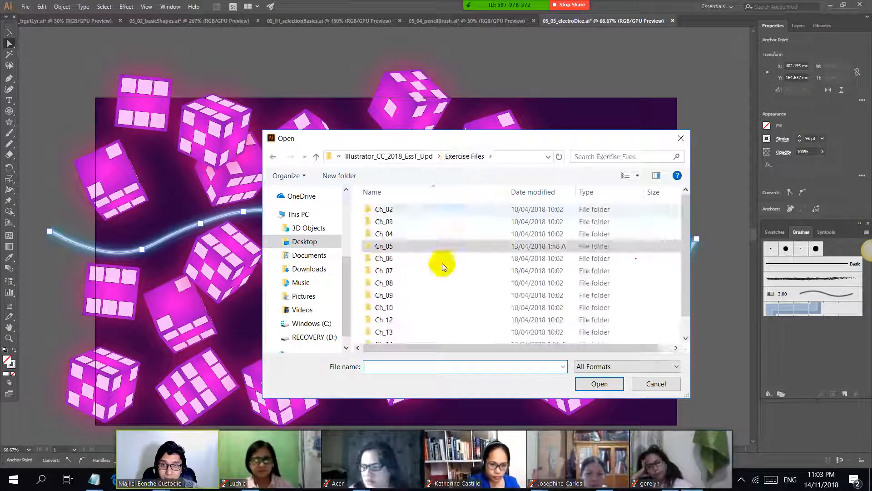
{"action": "double_click", "coordinate": [411, 255]}
{"action": "double_click", "coordinate": [429, 209]}
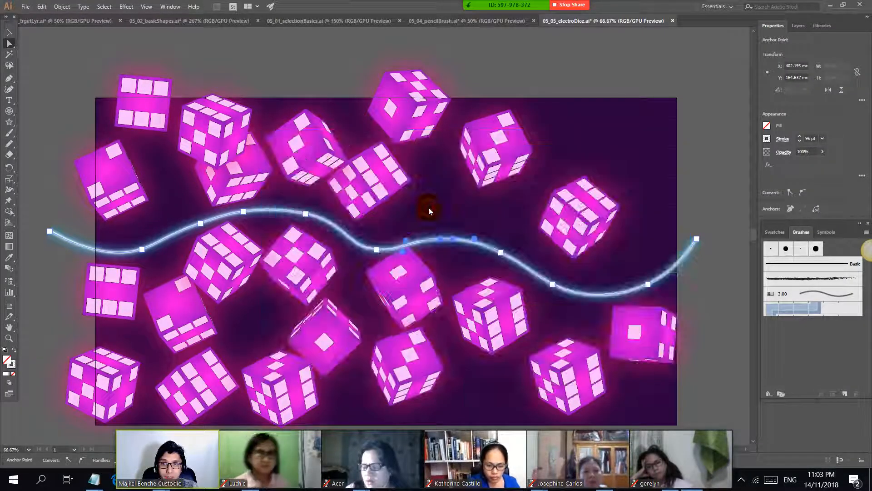
{"action": "scroll", "coordinate": [254, 210], "scroll_direction": "down", "scroll_amount": 3}
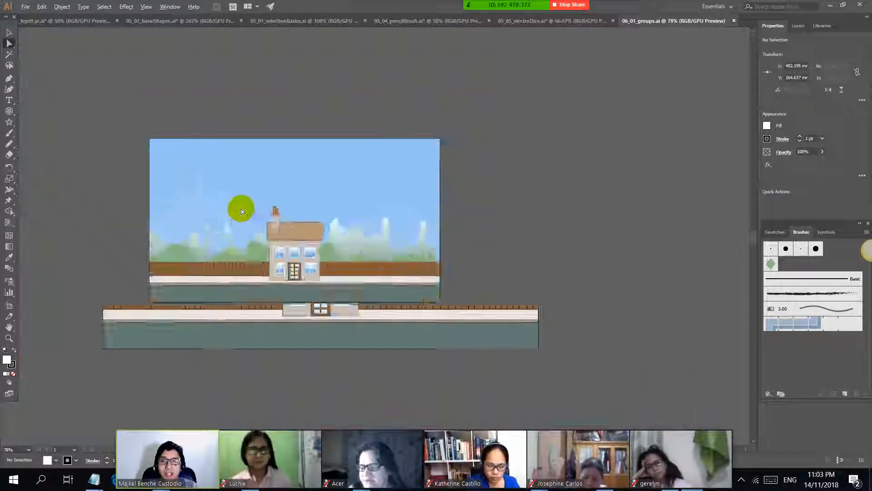
{"action": "scroll", "coordinate": [219, 210], "scroll_direction": "up", "scroll_amount": 2}
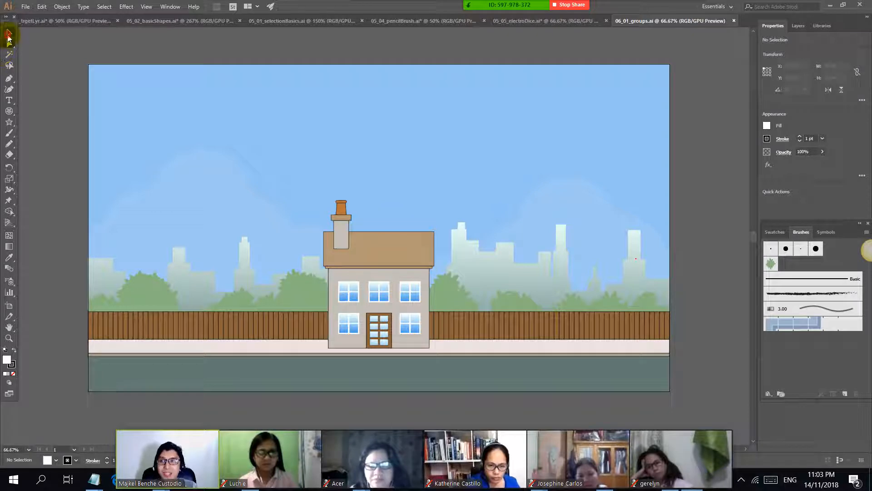
Step: Activate the Selection tool, and unlock and hide the bg and fence layers, leaving only the building layer visible
{"action": "left_click", "coordinate": [9, 35]}
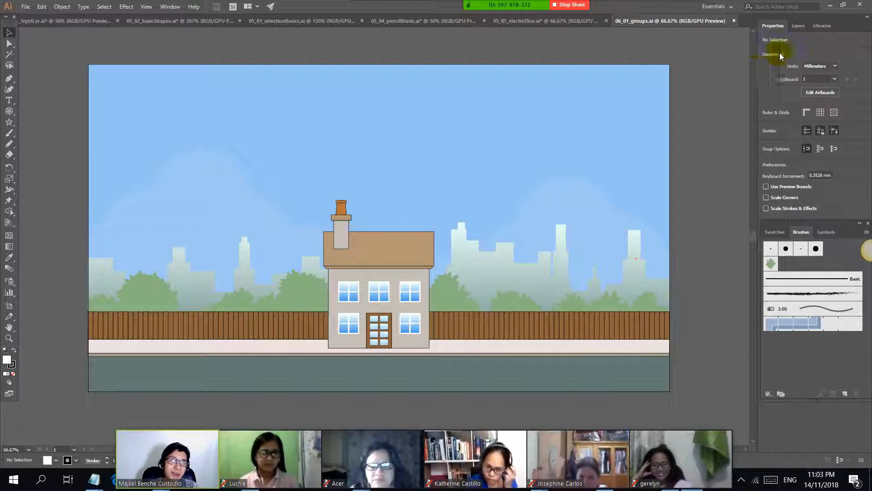
{"action": "left_click", "coordinate": [799, 26]}
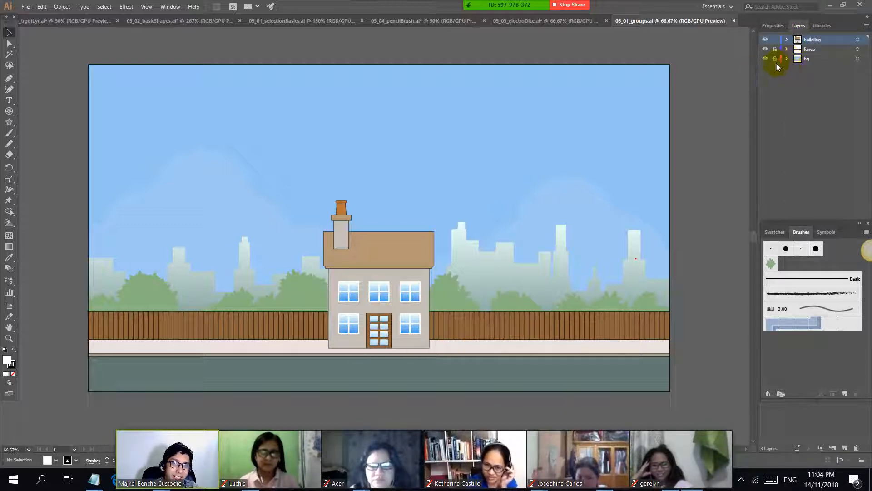
{"action": "left_click", "coordinate": [781, 77]}
{"action": "left_click_drag", "start_coordinate": [775, 61], "coordinate": [777, 50]}
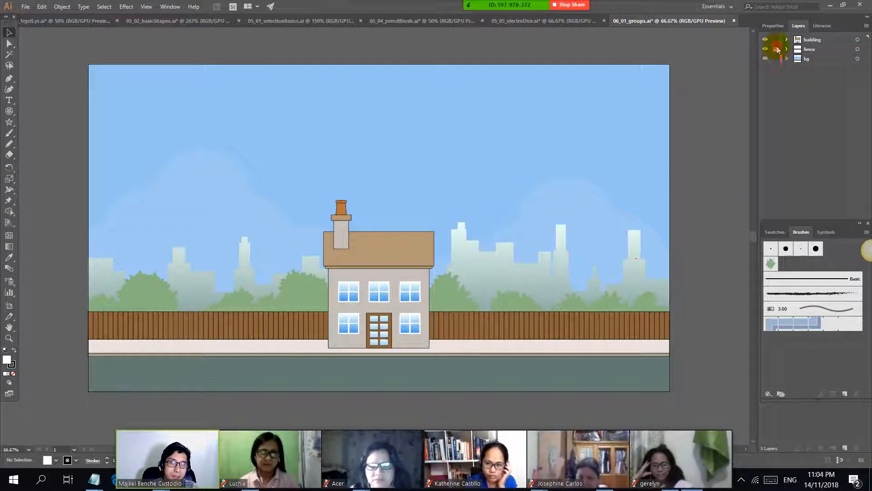
{"action": "left_click", "coordinate": [766, 59]}
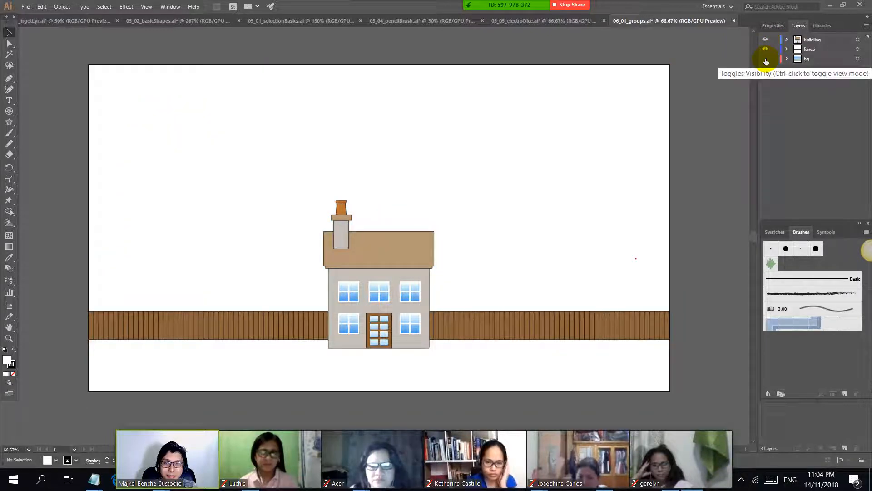
{"action": "left_click", "coordinate": [765, 49]}
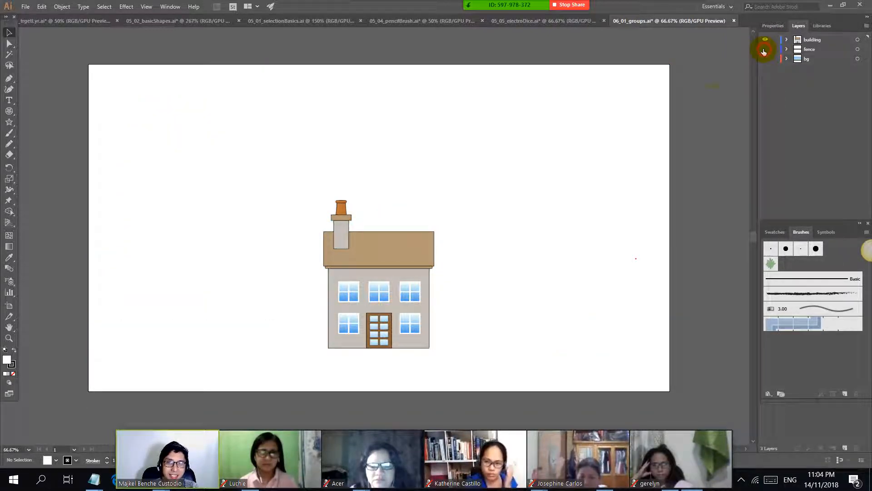
Step: Try moving only the chimney's grey shaft sideways to the middle of the roof, and undo the move
{"action": "scroll", "coordinate": [333, 245], "scroll_direction": "up", "scroll_amount": 2}
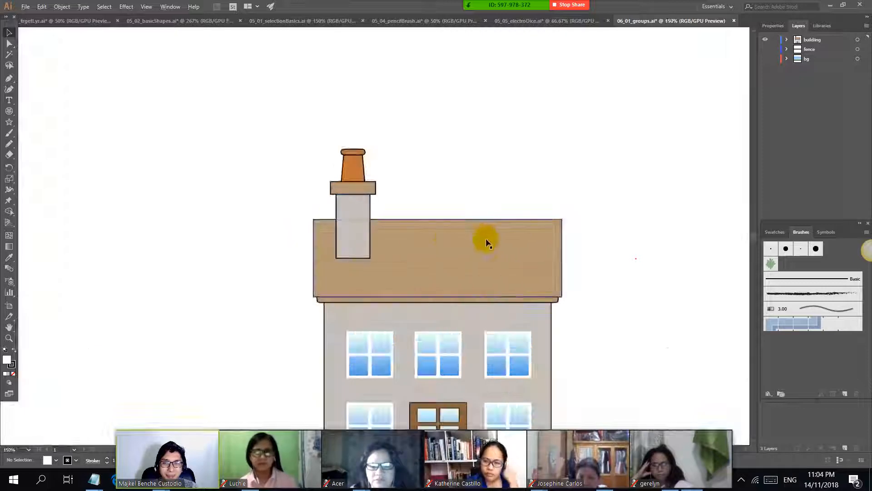
{"action": "scroll", "coordinate": [483, 240], "scroll_direction": "down", "scroll_amount": 3}
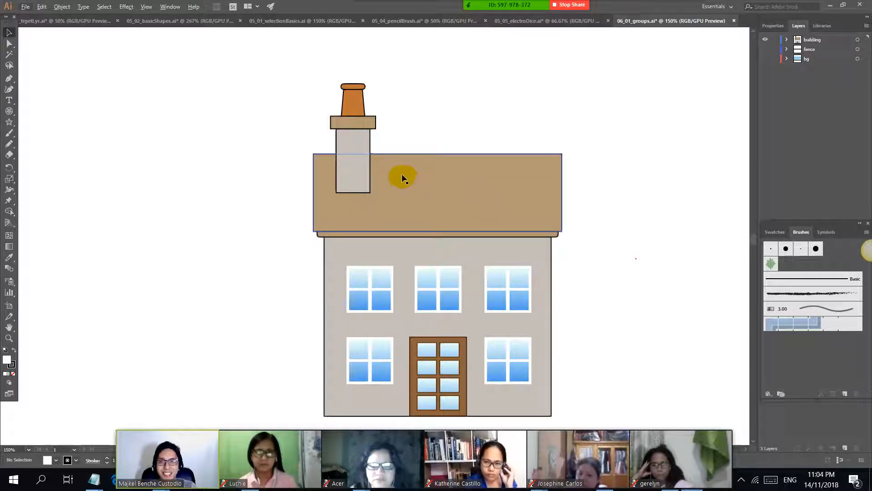
{"action": "left_click", "coordinate": [366, 150]}
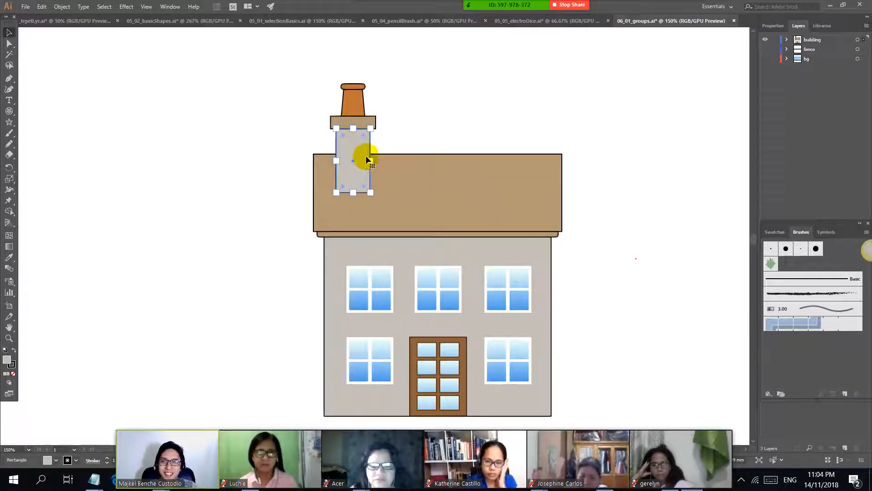
{"action": "left_click", "coordinate": [389, 140]}
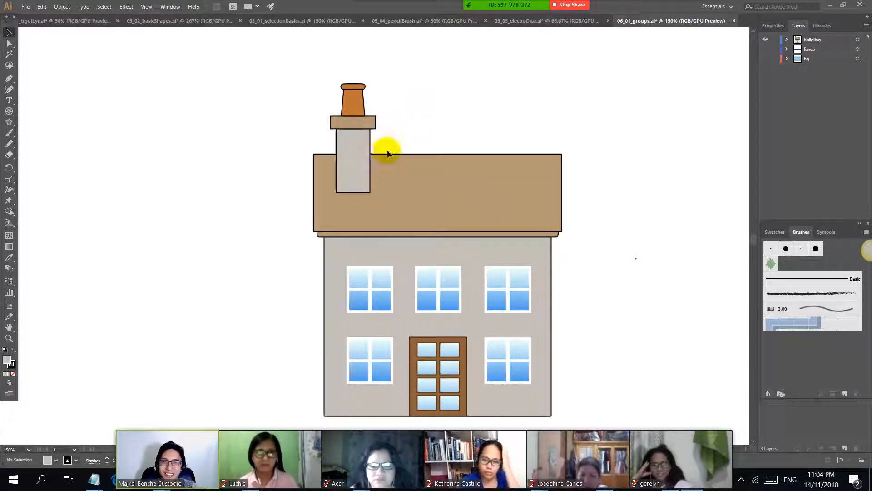
{"action": "left_click", "coordinate": [357, 140]}
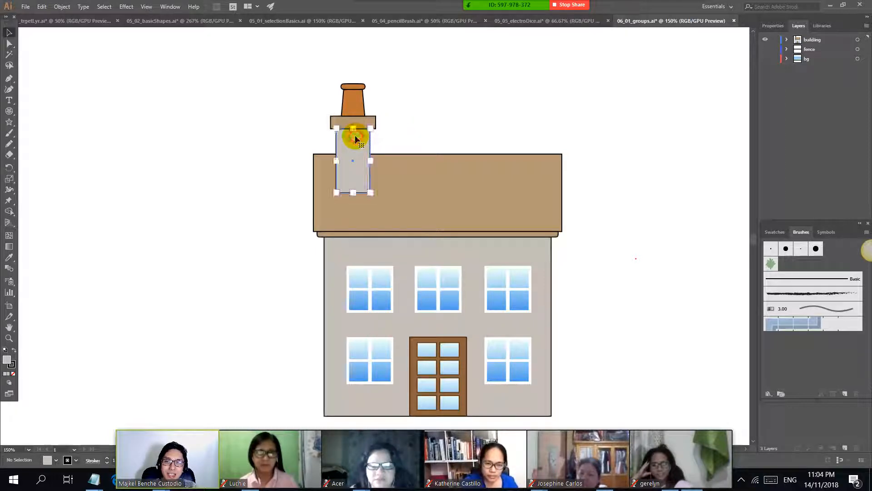
{"action": "left_click_drag", "start_coordinate": [353, 147], "coordinate": [444, 146]}
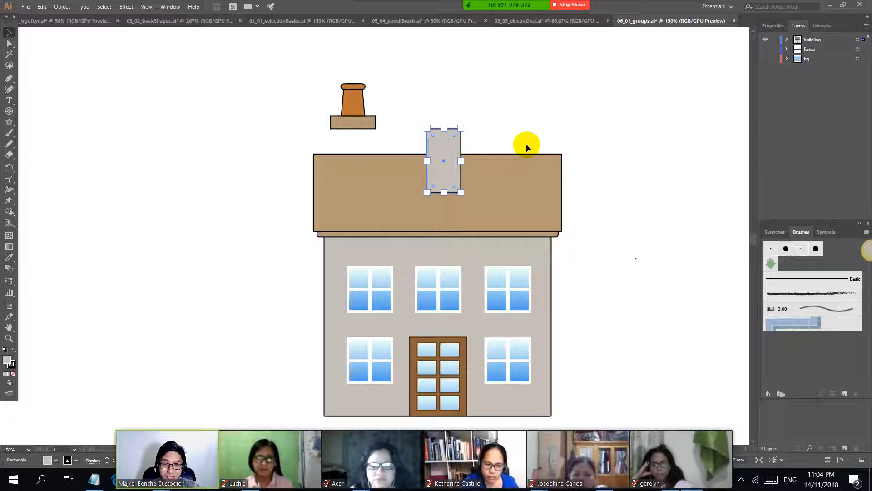
{"action": "key", "text": "ctrl+z"}
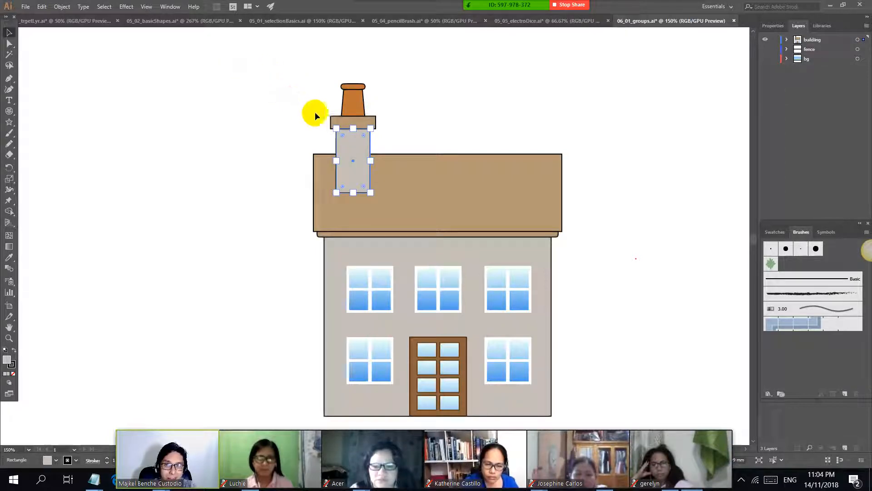
Step: Try moving the chimney, roof and wall pieces together without the windows and door, and undo the move
{"action": "left_click", "coordinate": [525, 237]}
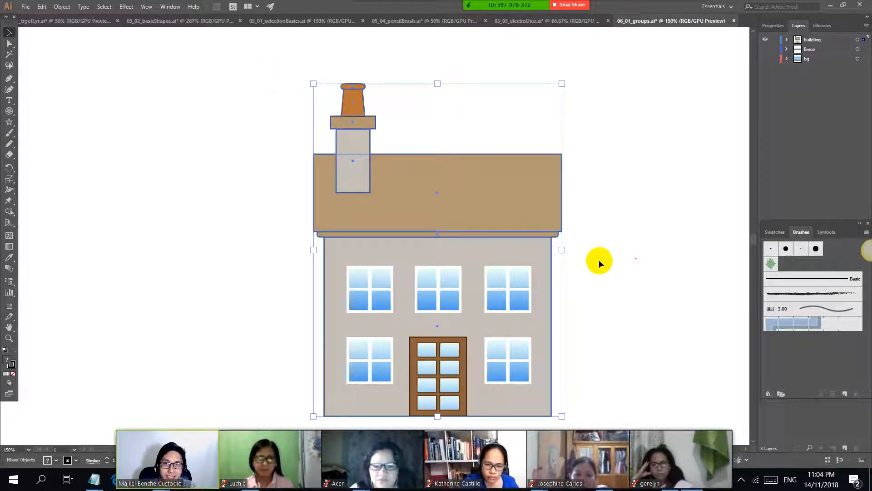
{"action": "mouse_move", "coordinate": [522, 197]}
{"action": "left_mouse_down"}
{"action": "mouse_move", "coordinate": [404, 176]}
{"action": "mouse_move", "coordinate": [524, 195]}
{"action": "left_mouse_up"}
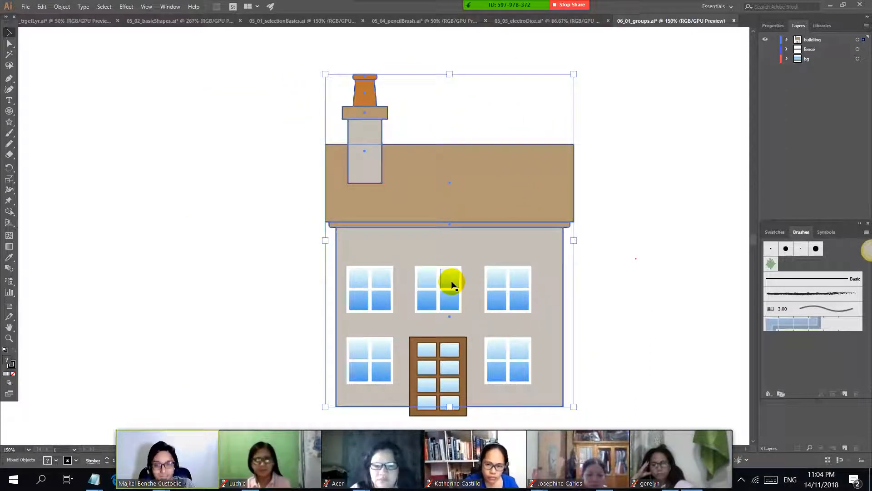
{"action": "key", "text": "ctrl+z"}
{"action": "key", "text": "ctrl+z"}
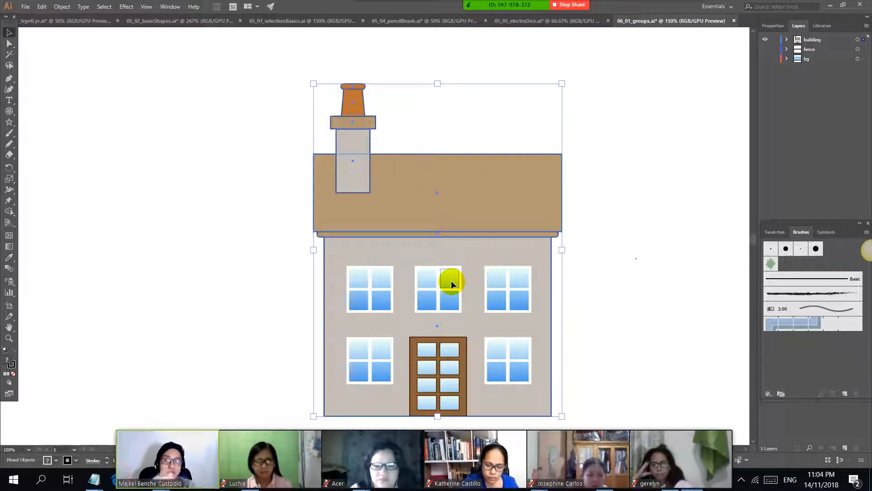
Step: Select all the visible building artwork and group it into a single object
{"action": "scroll", "coordinate": [436, 220], "scroll_direction": "down", "scroll_amount": 2}
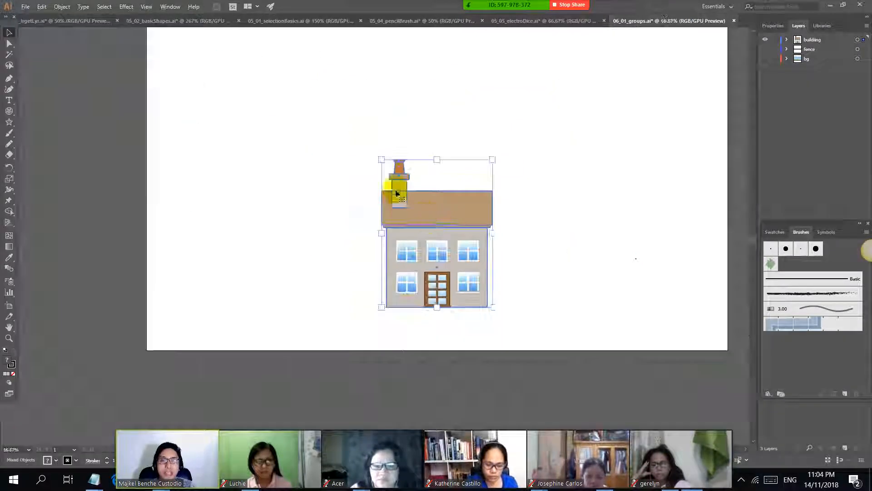
{"action": "left_click", "coordinate": [338, 125]}
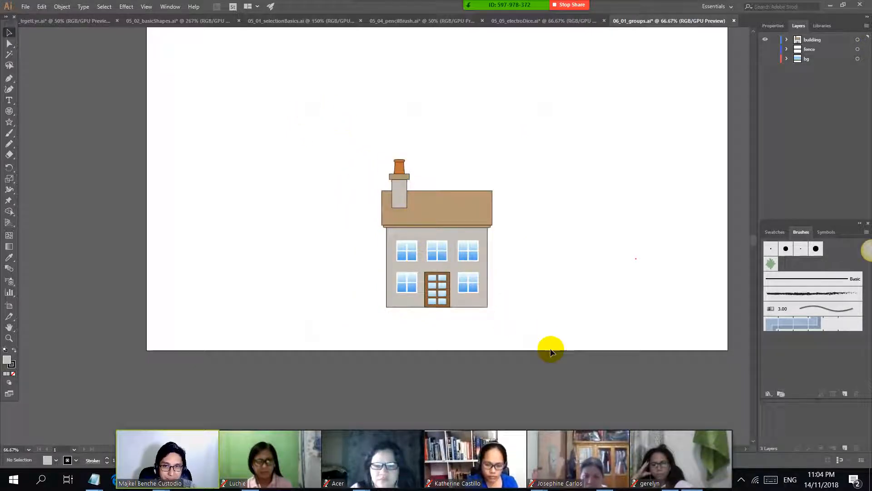
{"action": "key", "text": "ctrl+a"}
{"action": "right_click", "coordinate": [457, 198]}
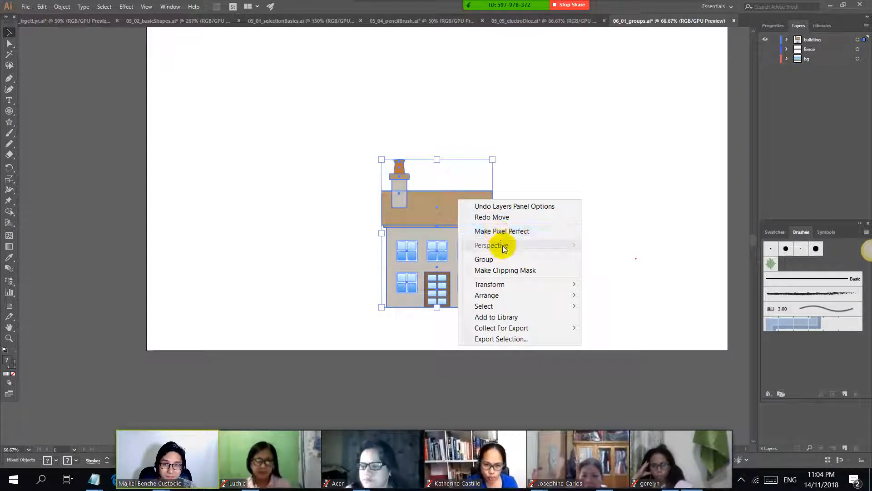
{"action": "left_click", "coordinate": [538, 259]}
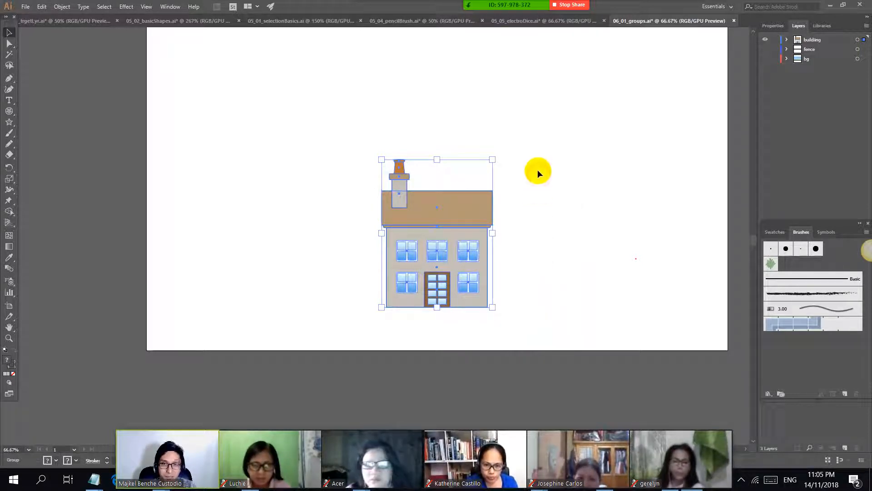
Step: Select the grouped house by its chimney and move the whole group around the artboard to show it moves as one
{"action": "left_click", "coordinate": [432, 179]}
{"action": "scroll", "coordinate": [431, 178], "scroll_direction": "up", "scroll_amount": 2}
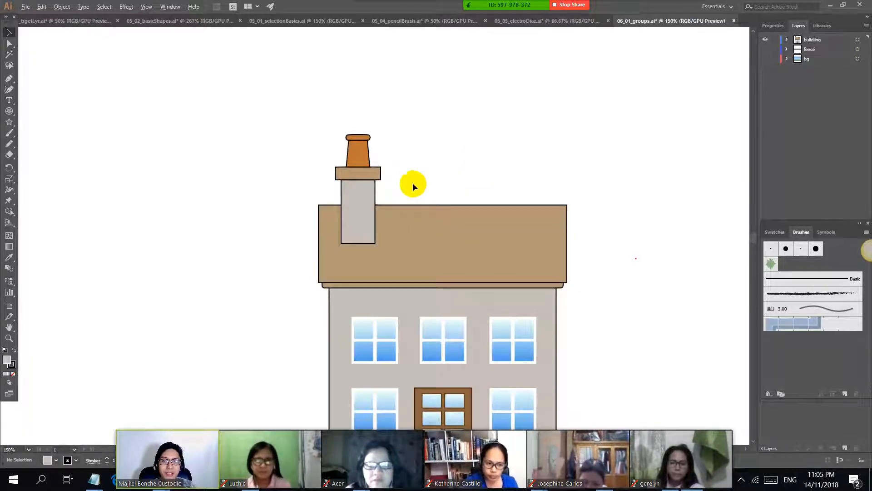
{"action": "left_click", "coordinate": [359, 159]}
{"action": "left_click_drag", "start_coordinate": [363, 162], "coordinate": [343, 151]}
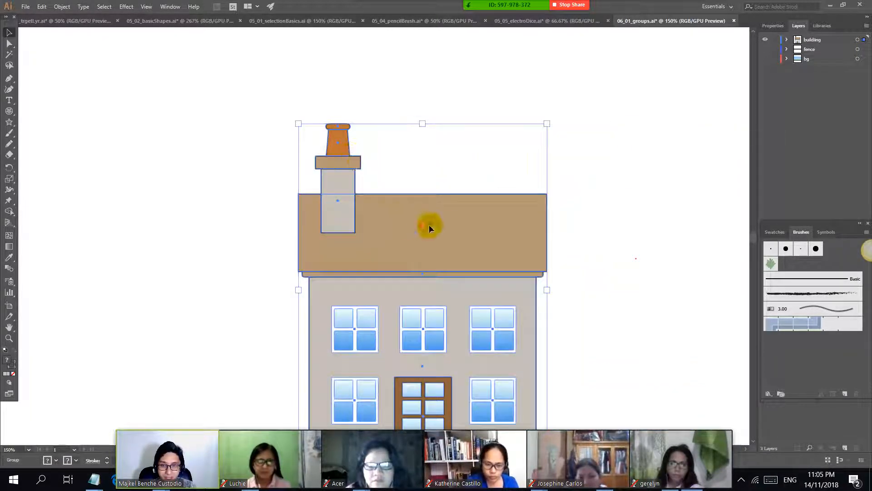
{"action": "left_click_drag", "start_coordinate": [477, 224], "coordinate": [489, 162]}
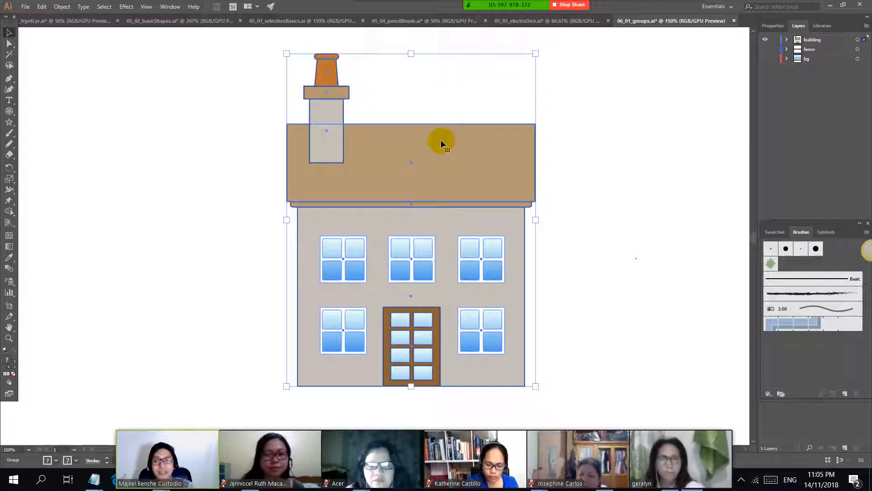
{"action": "left_click_drag", "start_coordinate": [472, 157], "coordinate": [486, 185]}
Step: Ungroup the house artwork and select only the orange chimney pot
{"action": "right_click", "coordinate": [354, 96]}
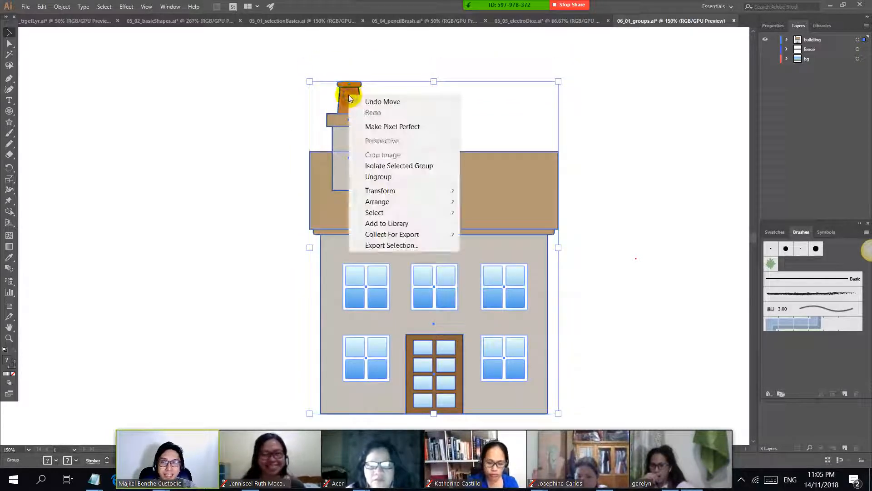
{"action": "left_click", "coordinate": [416, 181]}
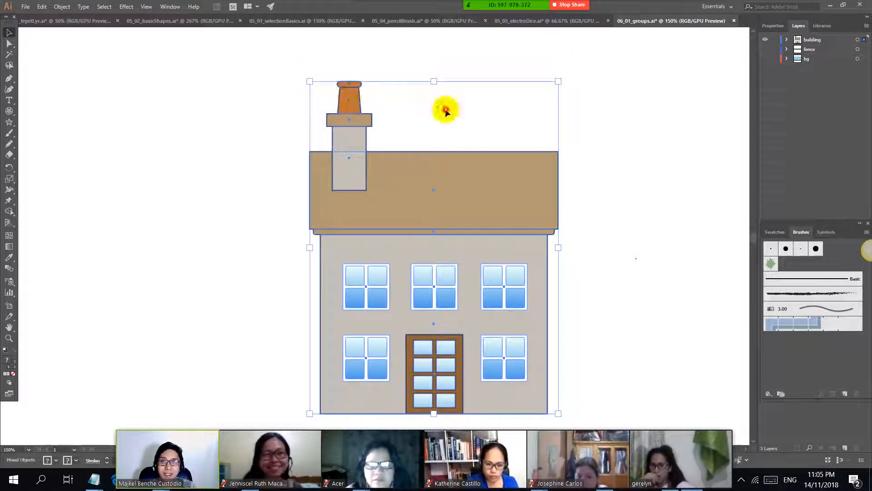
{"action": "left_click", "coordinate": [269, 102]}
{"action": "mouse_move", "coordinate": [362, 101]}
{"action": "left_mouse_down"}
{"action": "mouse_move", "coordinate": [425, 106]}
{"action": "mouse_move", "coordinate": [350, 98]}
{"action": "left_mouse_up"}
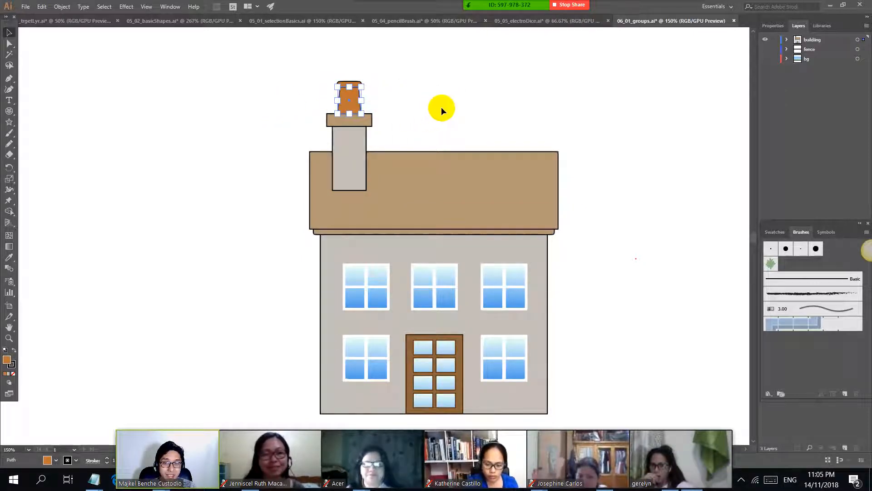
Step: Try moving the roof and wall group sideways away from the chimney and windows, undo the move, and clear the selection
{"action": "left_click", "coordinate": [497, 185]}
{"action": "left_click_drag", "start_coordinate": [480, 177], "coordinate": [551, 175]}
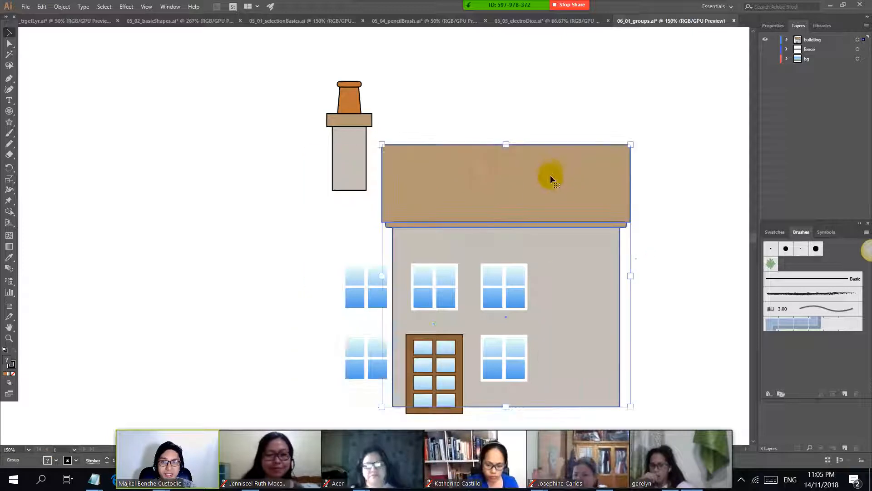
{"action": "key", "text": "ctrl+z"}
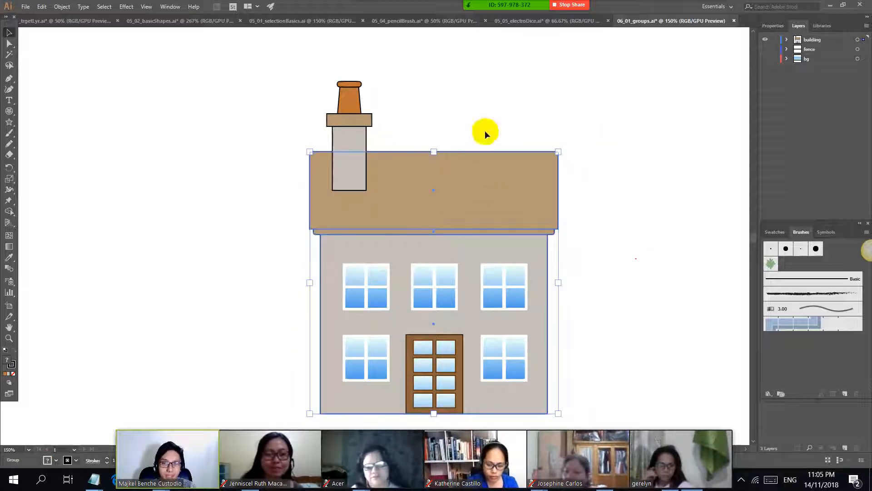
{"action": "left_click", "coordinate": [484, 129]}
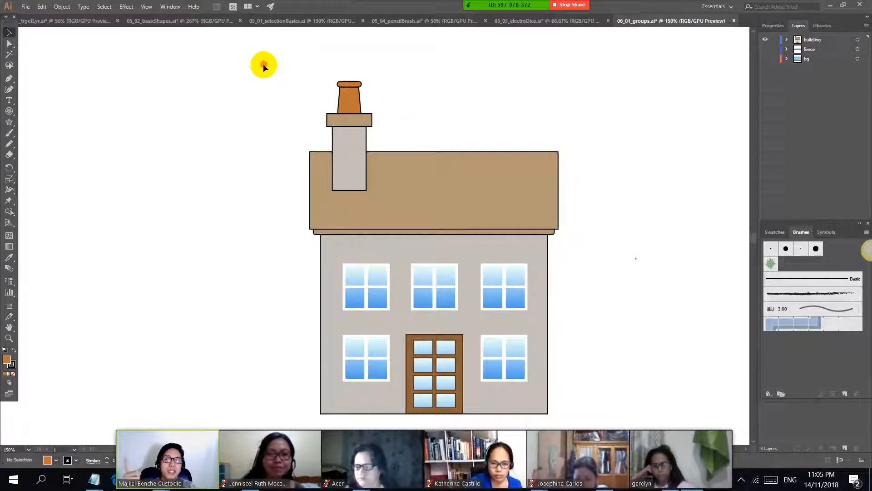
Step: Try moving only the chimney's grey shaft and its orange top rim to the middle of the roof, and undo the move
{"action": "left_click", "coordinate": [449, 190]}
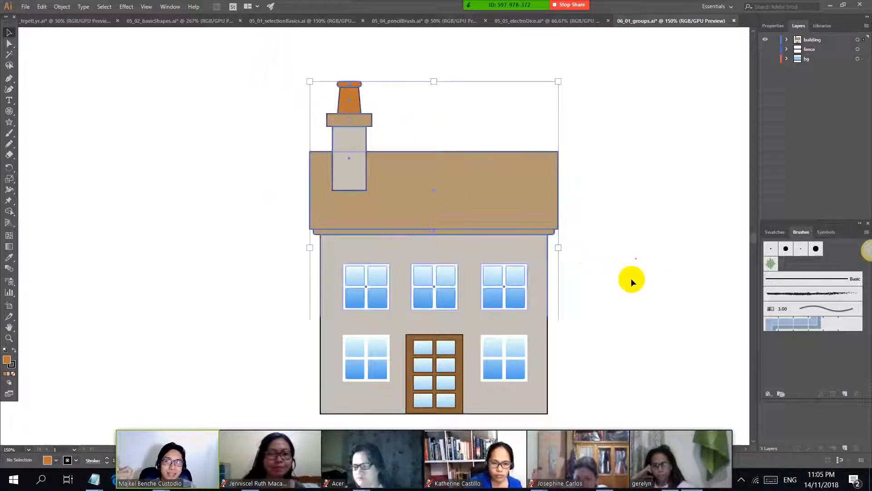
{"action": "left_click", "coordinate": [629, 206]}
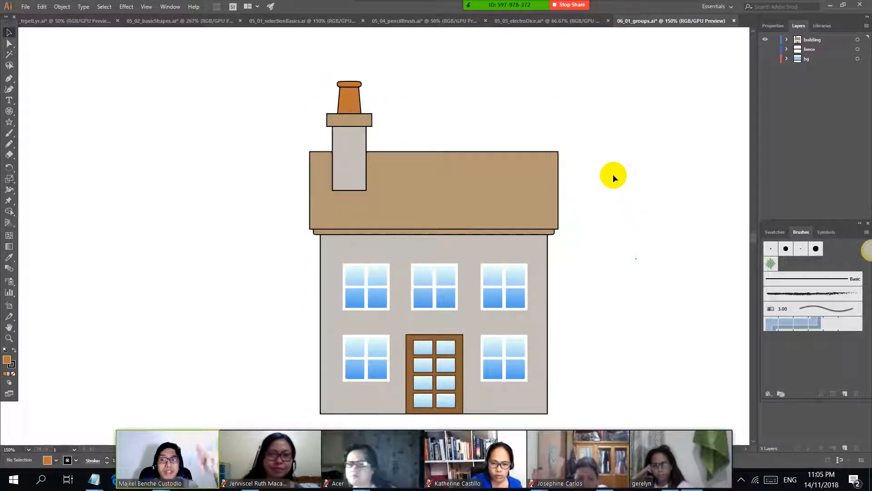
{"action": "left_click", "coordinate": [340, 147]}
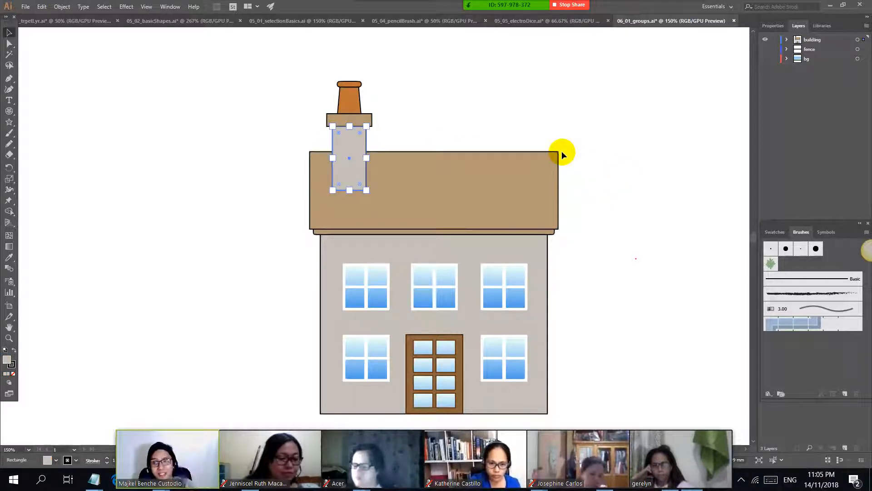
{"action": "left_click", "coordinate": [359, 84], "text": "shift"}
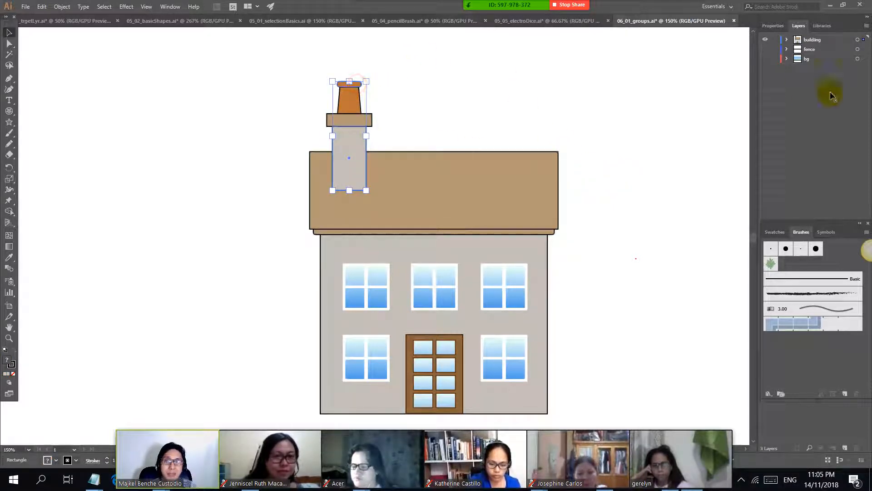
{"action": "left_click_drag", "start_coordinate": [353, 137], "coordinate": [454, 141]}
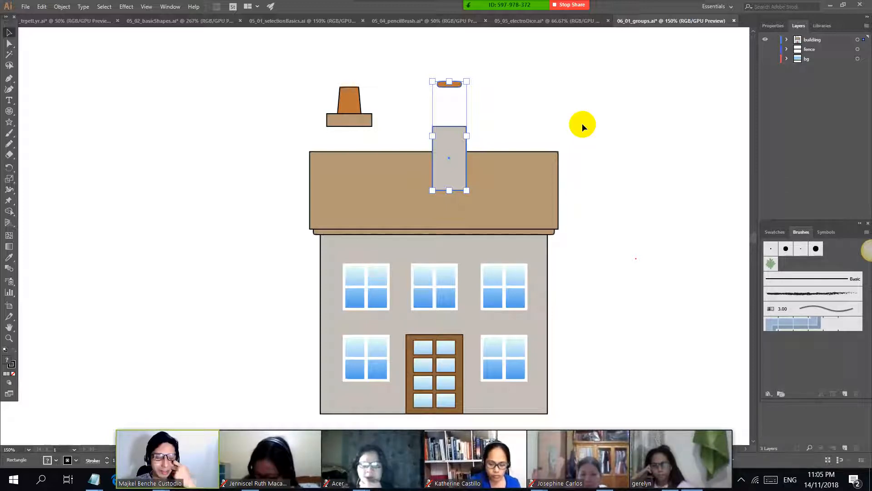
{"action": "key", "text": "ctrl+z"}
{"action": "key", "text": "ctrl+z"}
{"action": "left_click", "coordinate": [478, 105]}
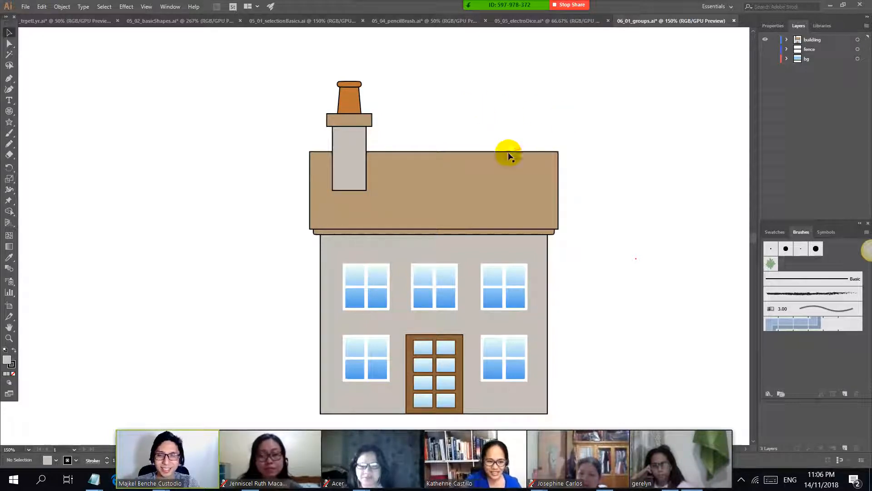
Step: Switch to the class notes in Notepad and highlight the grouping instructions, including the line "show that each objects are individuals"
{"action": "scroll", "coordinate": [500, 121], "scroll_direction": "down", "scroll_amount": 1}
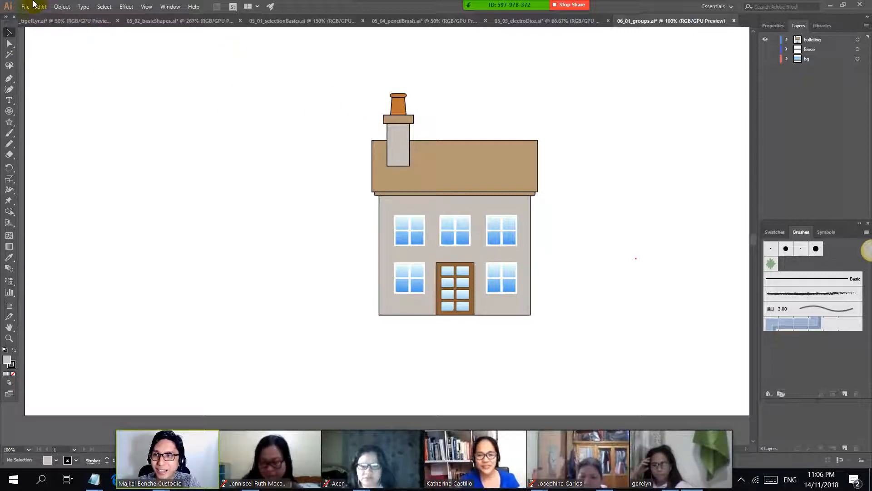
{"action": "key", "text": "alt+Tab"}
{"action": "key", "text": "alt+Tab"}
{"action": "key", "text": "alt+Tab"}
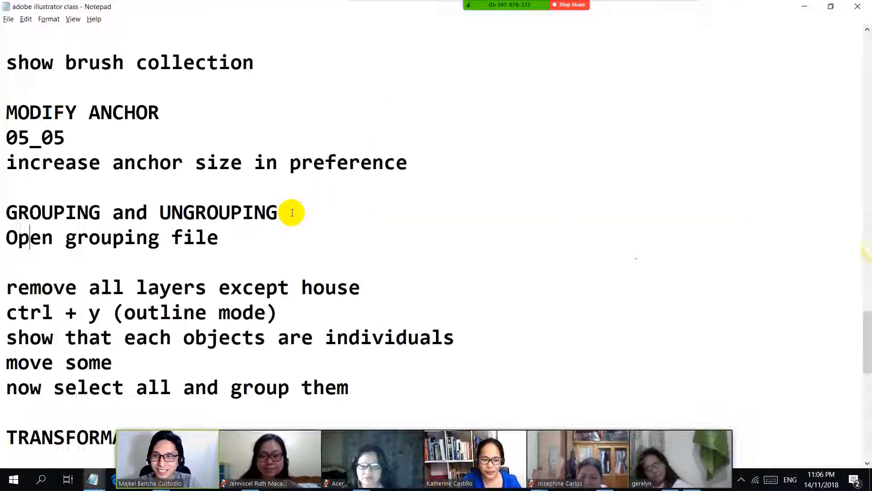
{"action": "scroll", "coordinate": [55, 199], "scroll_direction": "down", "scroll_amount": 1}
{"action": "left_click_drag", "start_coordinate": [3, 212], "coordinate": [296, 229]}
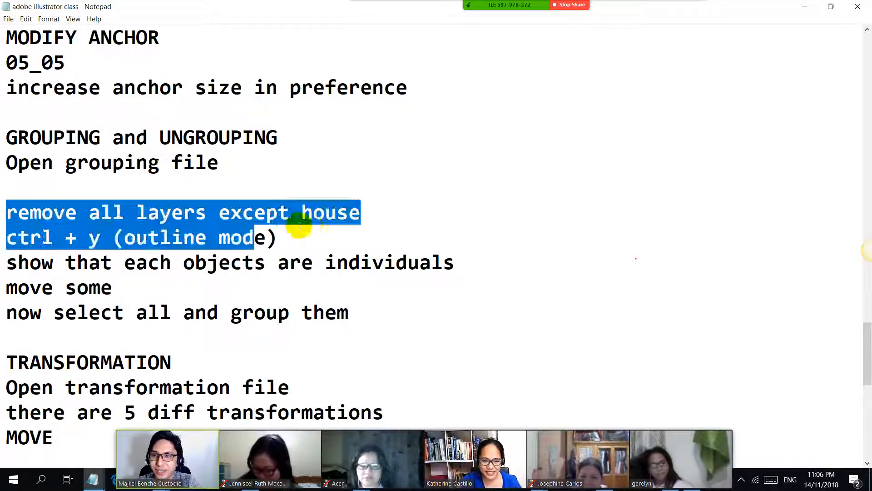
{"action": "left_click", "coordinate": [396, 198]}
{"action": "scroll", "coordinate": [141, 188], "scroll_direction": "down", "scroll_amount": 1}
{"action": "left_click_drag", "start_coordinate": [399, 202], "coordinate": [472, 188]}
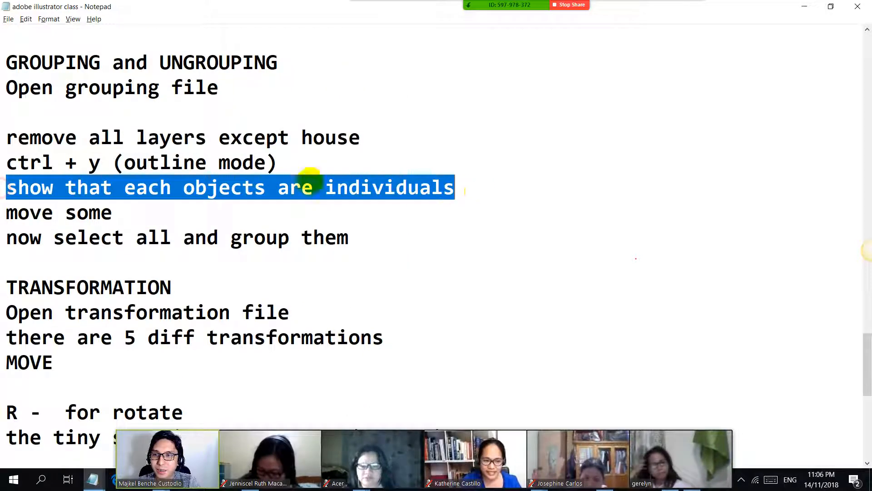
Step: Return to Illustrator, view the house in Outline mode, and switch back to the normal preview
{"action": "key", "text": "alt+Tab"}
{"action": "key", "text": "ctrl+equal"}
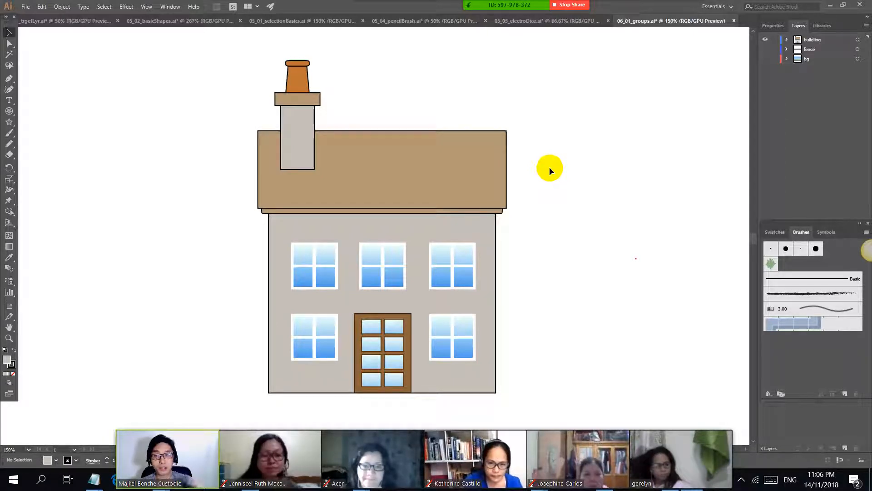
{"action": "key", "text": "ctrl+y"}
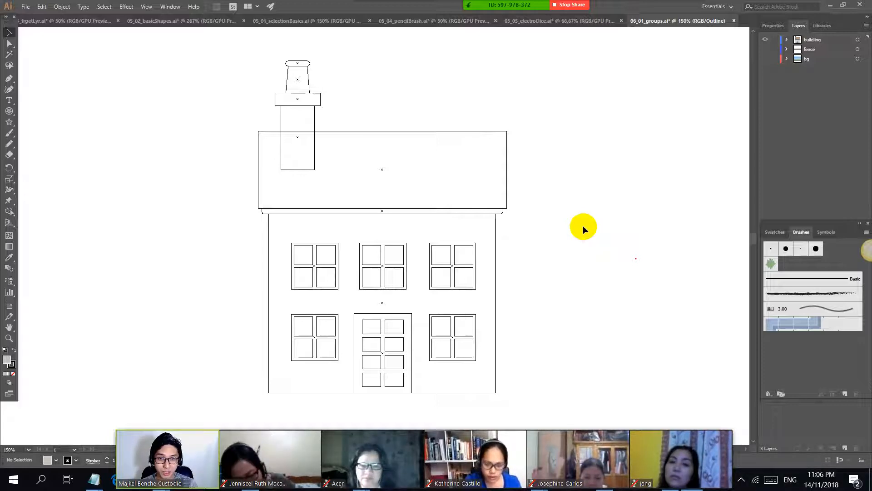
{"action": "key", "text": "ctrl+y"}
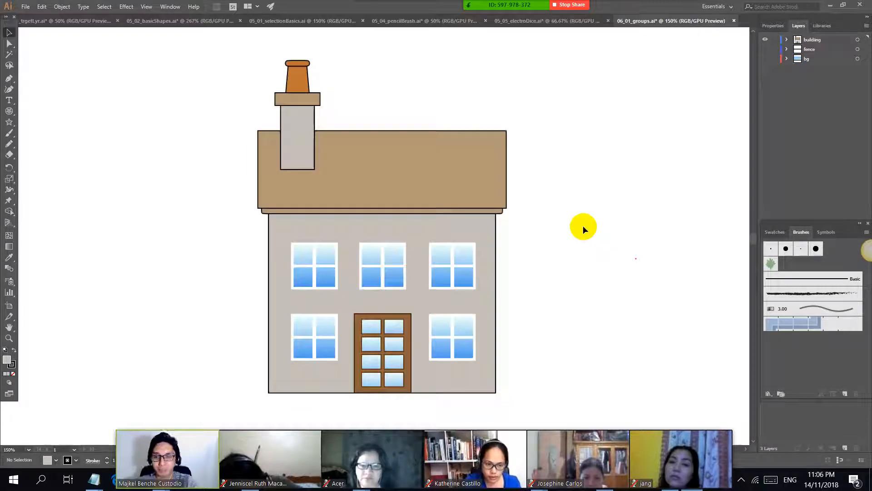
Step: Switch to the class notes in Notepad and highlight the TRANSFORMATION heading below the grouping instructions
{"action": "key", "text": "alt+Tab"}
{"action": "key", "text": "alt+Tab"}
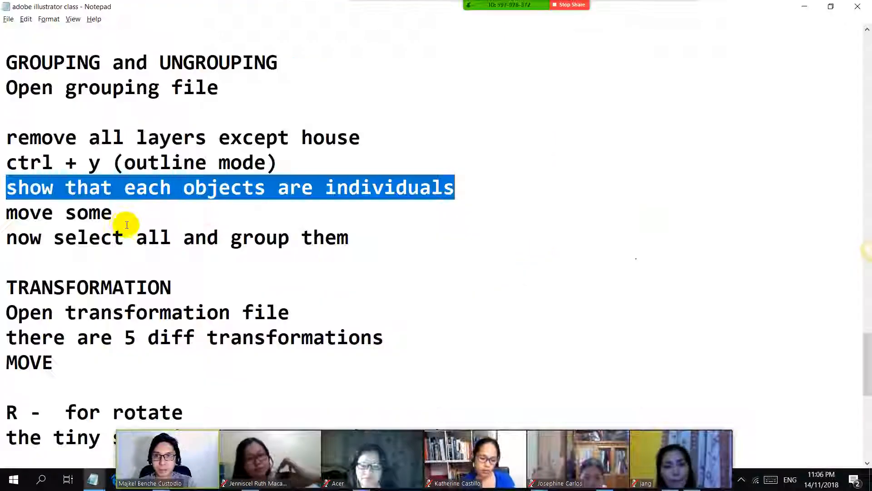
{"action": "scroll", "coordinate": [105, 218], "scroll_direction": "down", "scroll_amount": 1}
{"action": "left_click", "coordinate": [380, 126]}
{"action": "scroll", "coordinate": [104, 121], "scroll_direction": "down", "scroll_amount": 1}
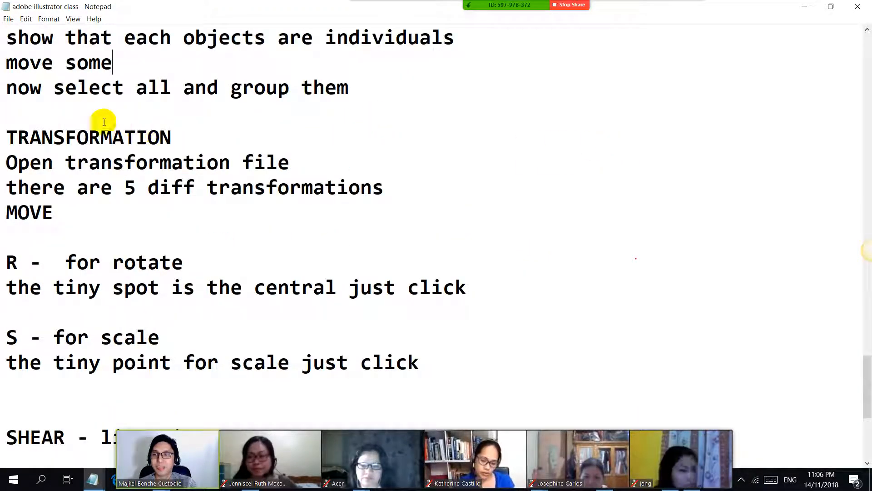
{"action": "left_click_drag", "start_coordinate": [1, 132], "coordinate": [226, 132]}
Step: Switch back to Illustrator and open 06_03_transformations from the Ch_06 exercise folder
{"action": "key", "text": "alt+Tab"}
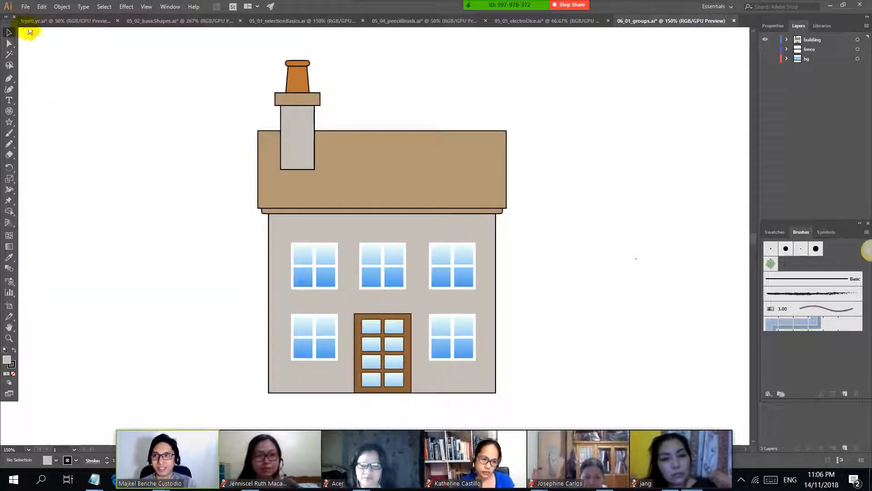
{"action": "left_click", "coordinate": [25, 6]}
{"action": "left_click", "coordinate": [32, 41]}
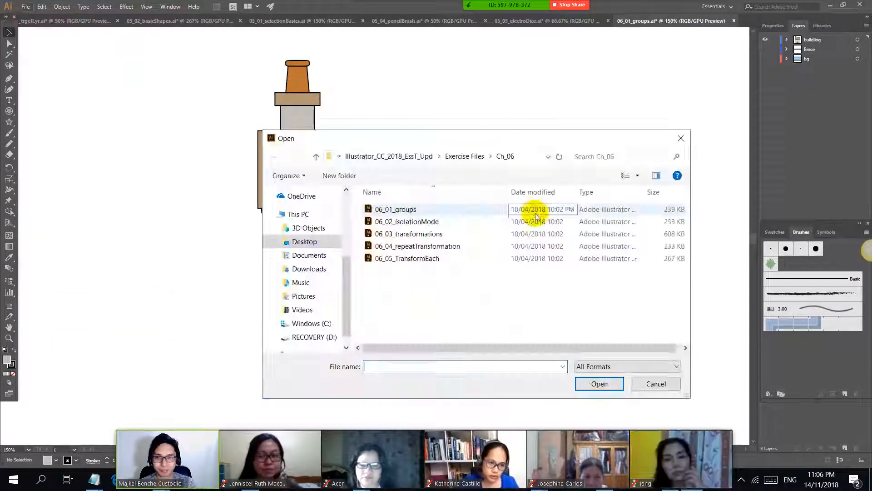
{"action": "left_click", "coordinate": [471, 230]}
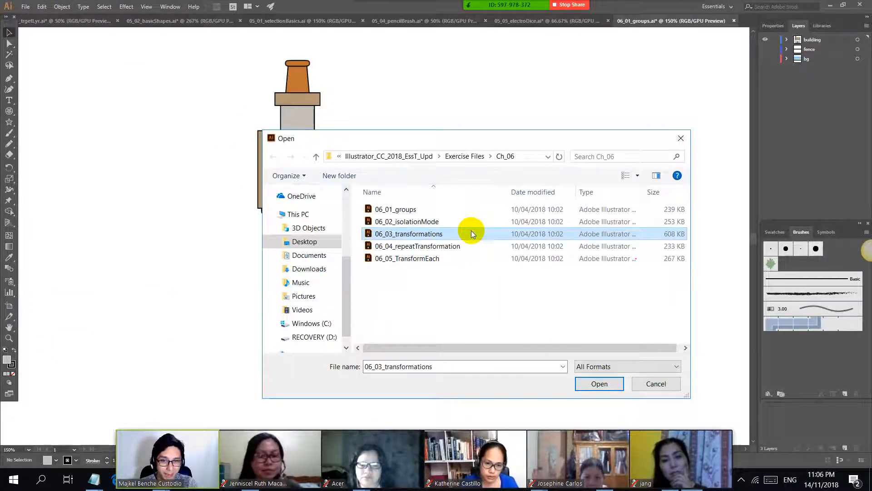
{"action": "left_click", "coordinate": [726, 464]}
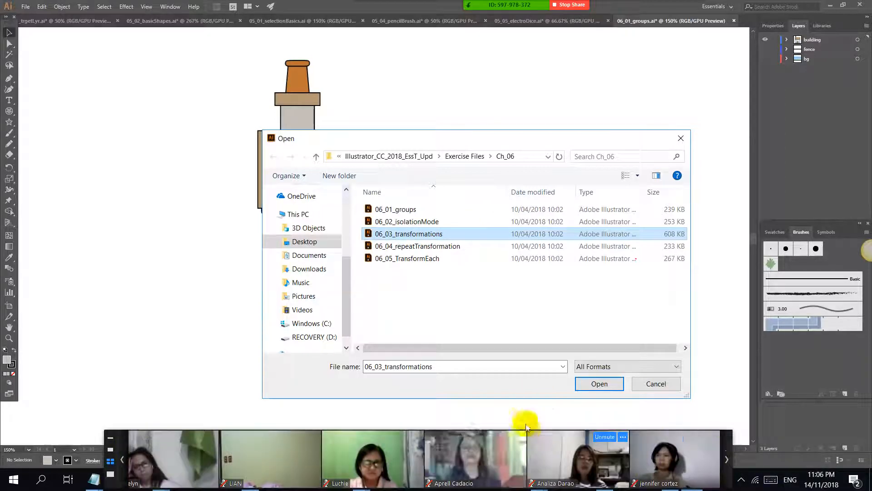
{"action": "left_click", "coordinate": [599, 383]}
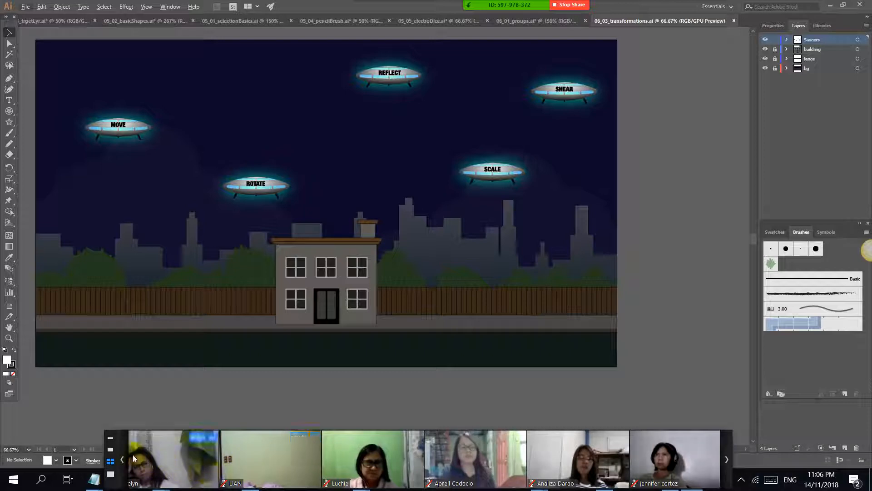
Step: Look over the night scene and its saucers labelled MOVE, ROTATE, REFLECT, SCALE and SHEAR
{"action": "left_click", "coordinate": [123, 457]}
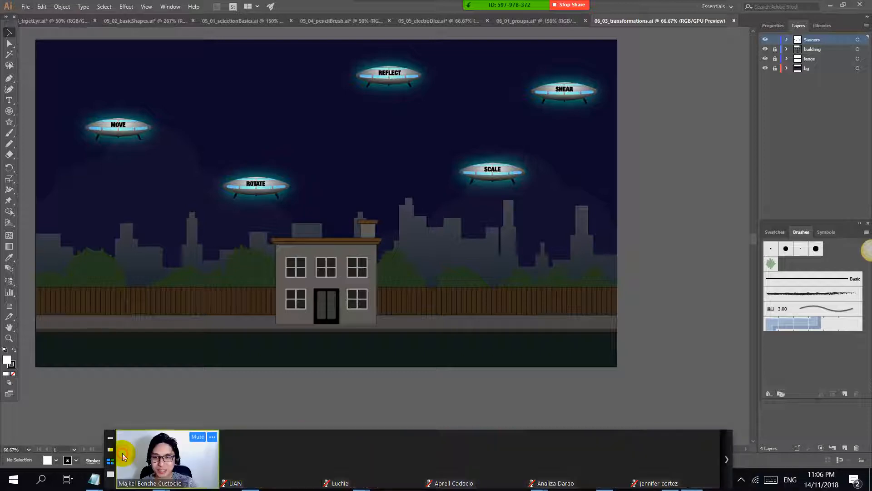
{"action": "left_click", "coordinate": [726, 462]}
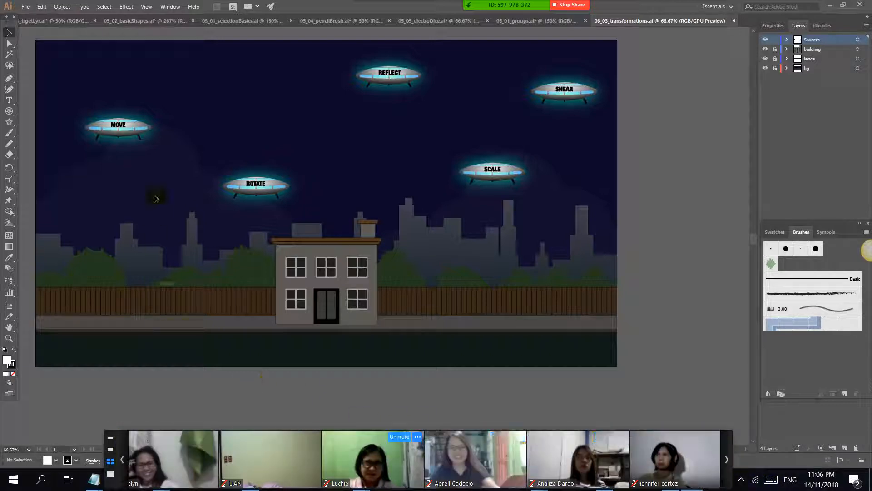
{"action": "scroll", "coordinate": [115, 141], "scroll_direction": "down", "scroll_amount": 1}
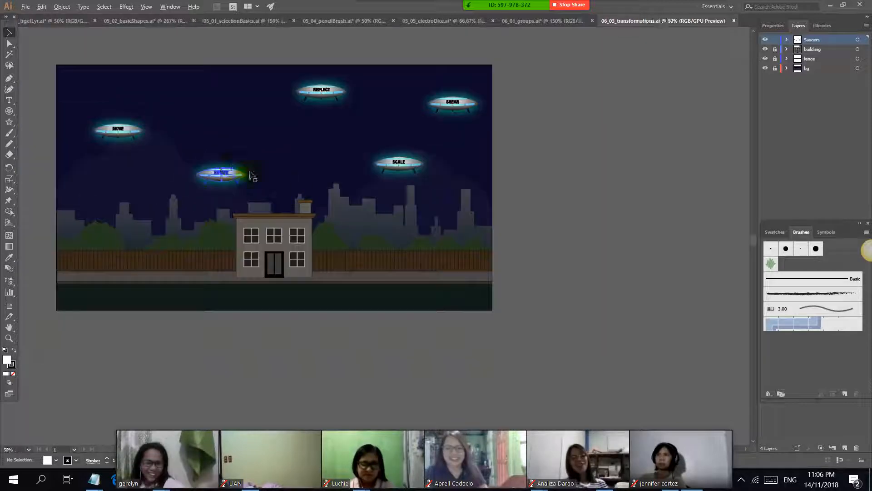
{"action": "left_click_drag", "start_coordinate": [316, 170], "coordinate": [424, 191]}
{"action": "scroll", "coordinate": [404, 236], "scroll_direction": "up", "scroll_amount": 1}
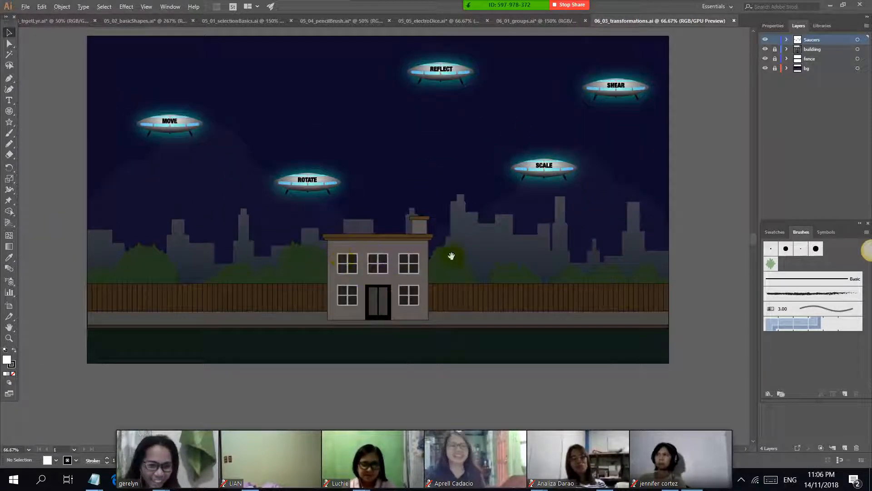
{"action": "left_click_drag", "start_coordinate": [478, 255], "coordinate": [527, 306]}
{"action": "scroll", "coordinate": [426, 307], "scroll_direction": "up", "scroll_amount": 1}
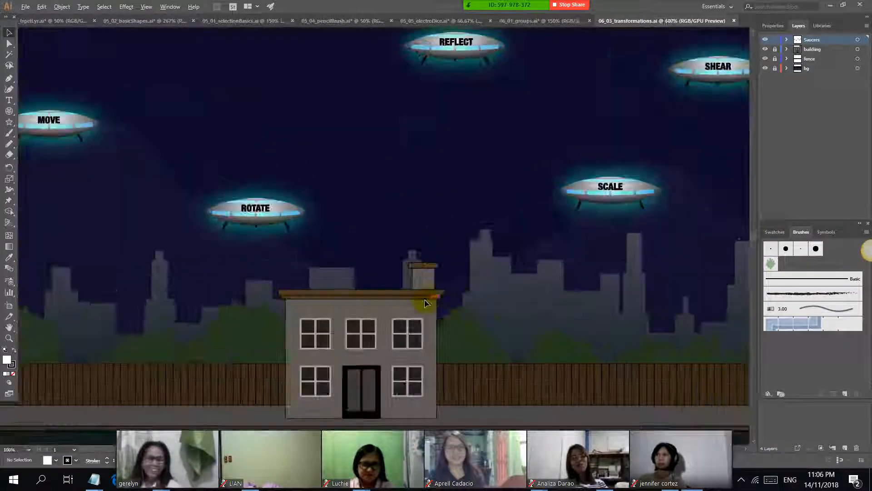
{"action": "scroll", "coordinate": [386, 277], "scroll_direction": "down", "scroll_amount": 1}
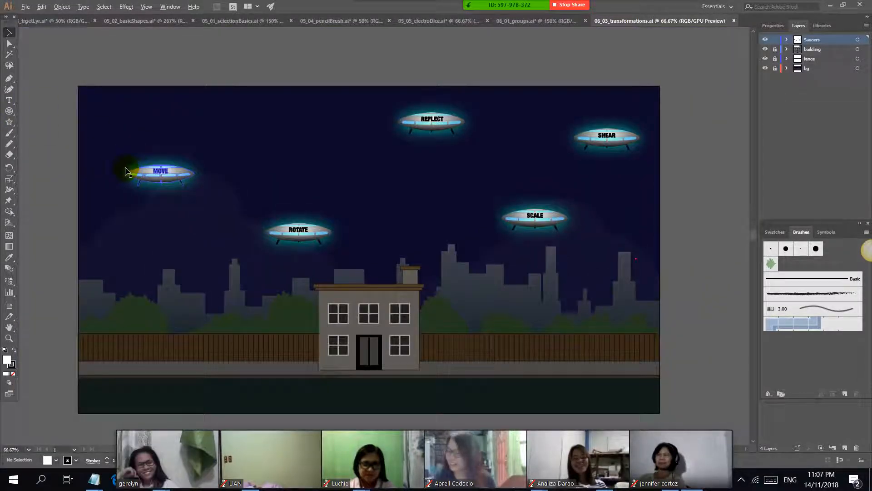
{"action": "scroll", "coordinate": [127, 169], "scroll_direction": "up", "scroll_amount": 3}
{"action": "scroll", "coordinate": [146, 164], "scroll_direction": "down", "scroll_amount": 3}
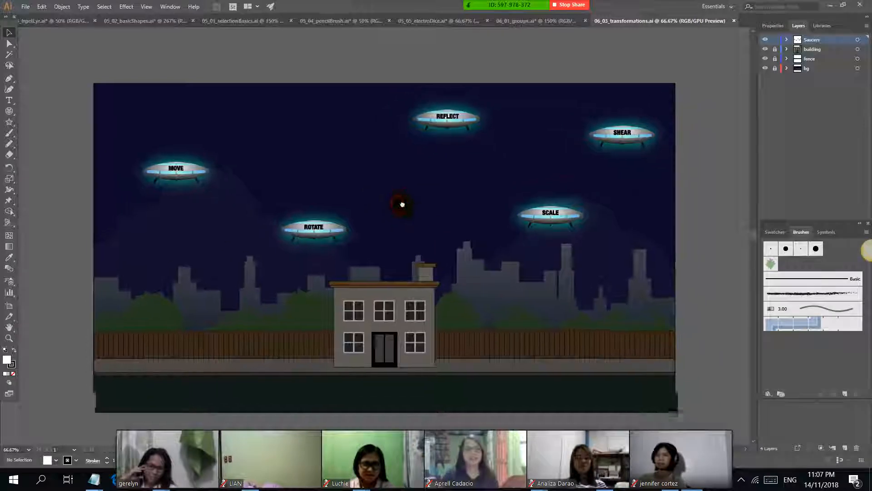
{"action": "scroll", "coordinate": [404, 207], "scroll_direction": "up", "scroll_amount": 1}
{"action": "scroll", "coordinate": [404, 207], "scroll_direction": "down", "scroll_amount": 1}
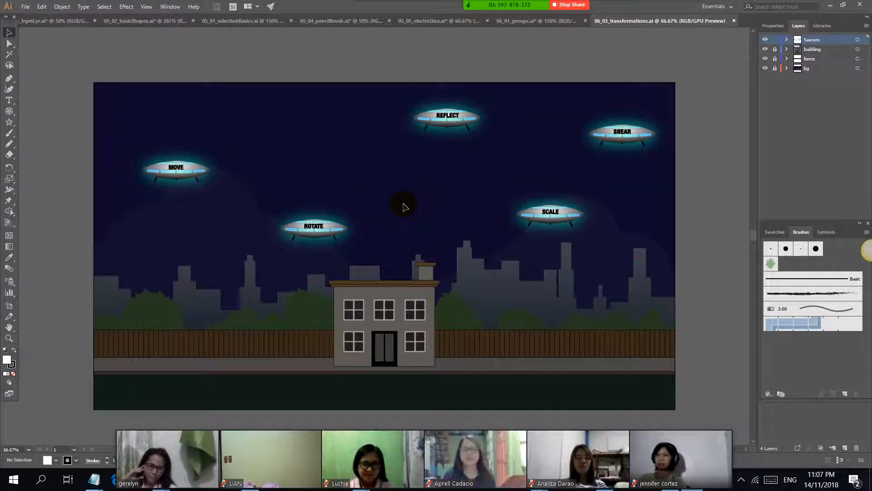
{"action": "scroll", "coordinate": [403, 207], "scroll_direction": "up", "scroll_amount": 1}
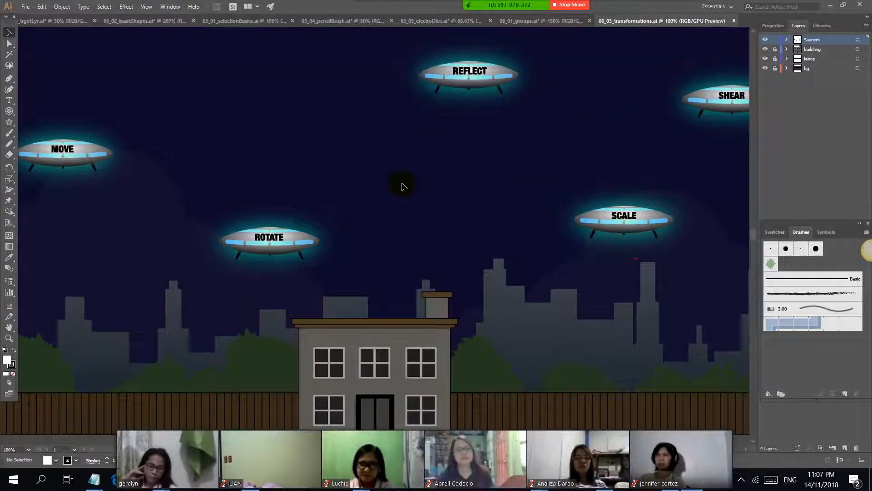
Step: Move the saucer labelled MOVE a short distance to the left in the night sky
{"action": "left_click_drag", "start_coordinate": [238, 175], "coordinate": [593, 246]}
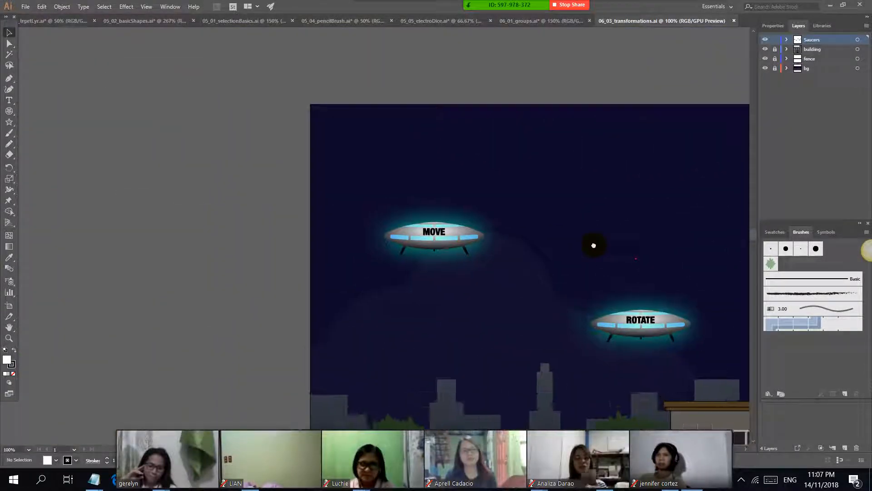
{"action": "scroll", "coordinate": [434, 246], "scroll_direction": "up", "scroll_amount": 4}
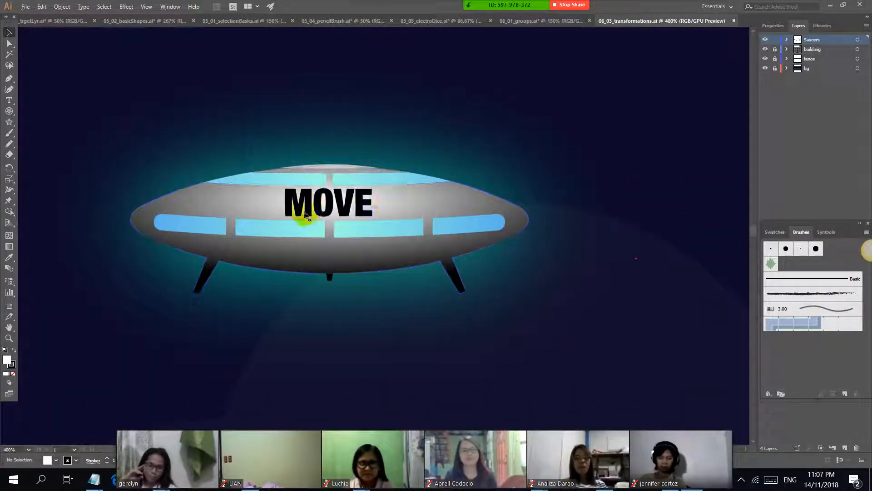
{"action": "scroll", "coordinate": [281, 214], "scroll_direction": "down", "scroll_amount": 1}
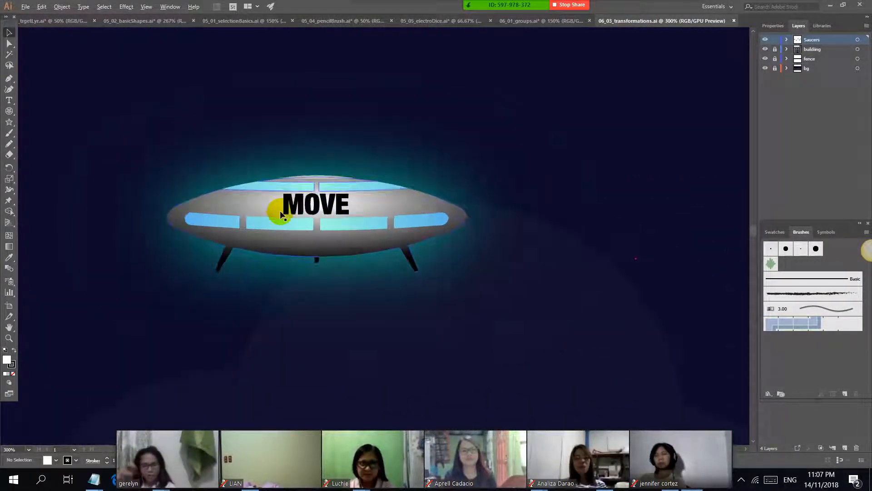
{"action": "left_click_drag", "start_coordinate": [350, 99], "coordinate": [433, 114]}
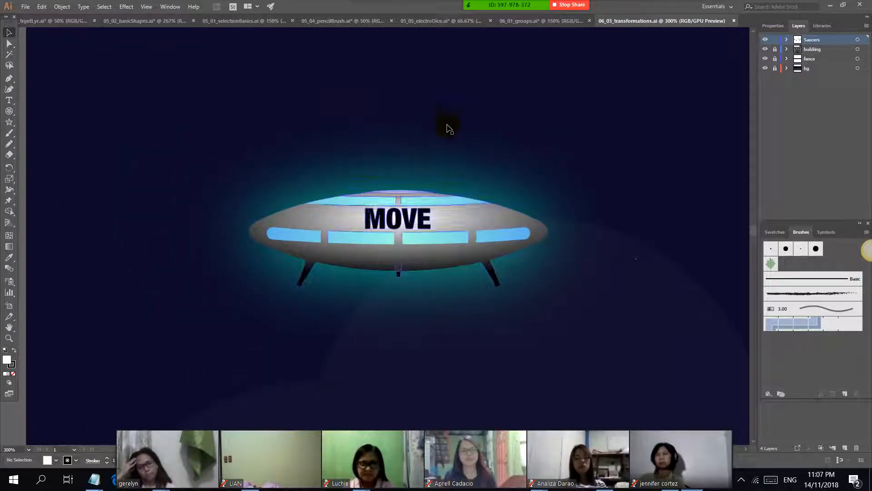
{"action": "scroll", "coordinate": [448, 126], "scroll_direction": "down", "scroll_amount": 1}
{"action": "left_click_drag", "start_coordinate": [461, 188], "coordinate": [405, 181]}
Step: Try rotating the saucer labelled ROTATE about its own centre until it is nearly vertical, and bring it back to level
{"action": "left_click_drag", "start_coordinate": [643, 187], "coordinate": [292, 68]}
{"action": "left_click", "coordinate": [500, 238]}
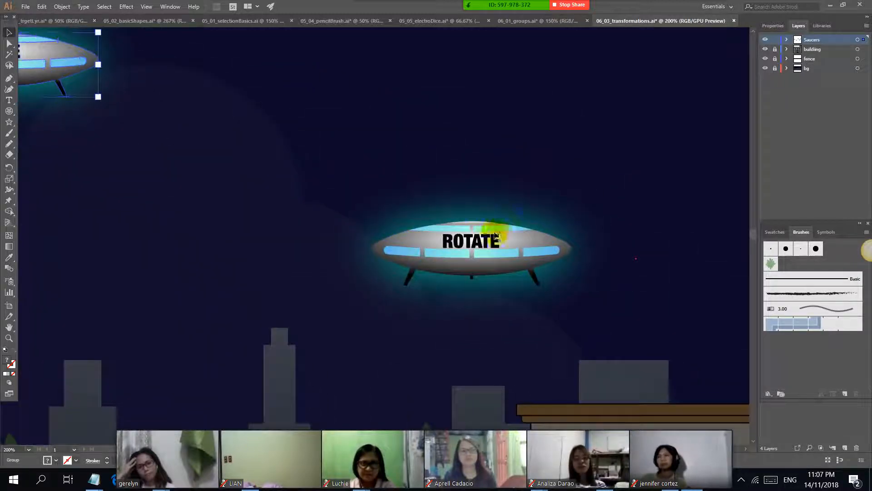
{"action": "left_click_drag", "start_coordinate": [631, 188], "coordinate": [565, 168]}
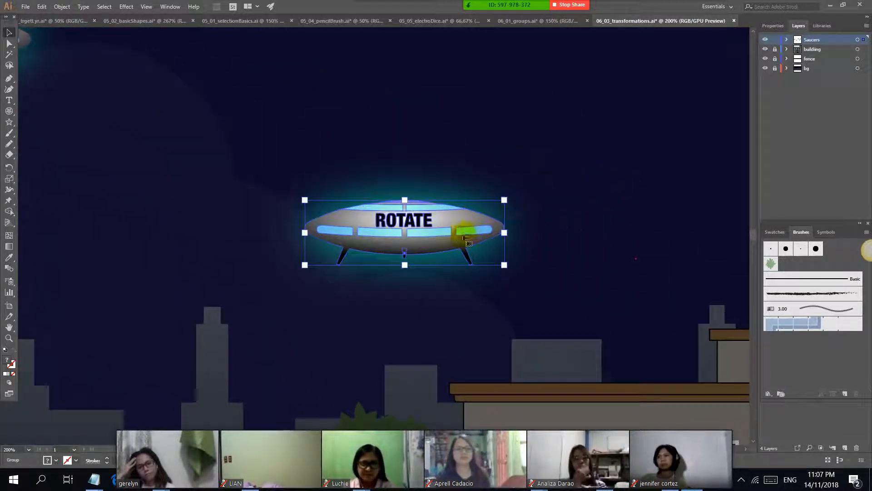
{"action": "mouse_move", "coordinate": [443, 223]}
{"action": "left_mouse_down"}
{"action": "mouse_move", "coordinate": [481, 178]}
{"action": "mouse_move", "coordinate": [471, 203]}
{"action": "mouse_move", "coordinate": [446, 215]}
{"action": "left_mouse_up"}
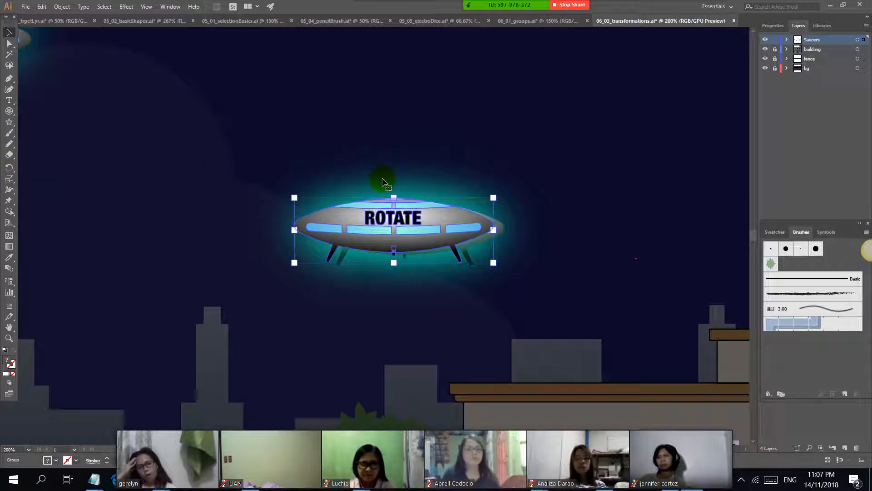
{"action": "key", "text": "r"}
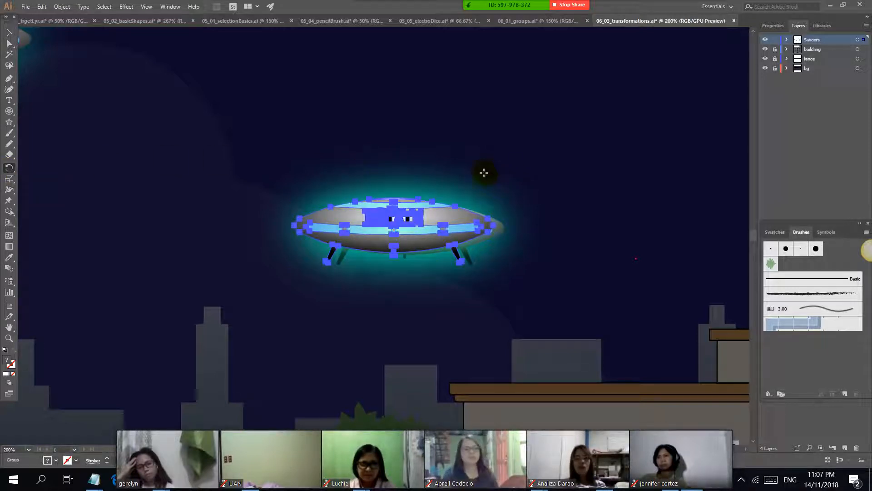
{"action": "left_click_drag", "start_coordinate": [518, 157], "coordinate": [440, 250]}
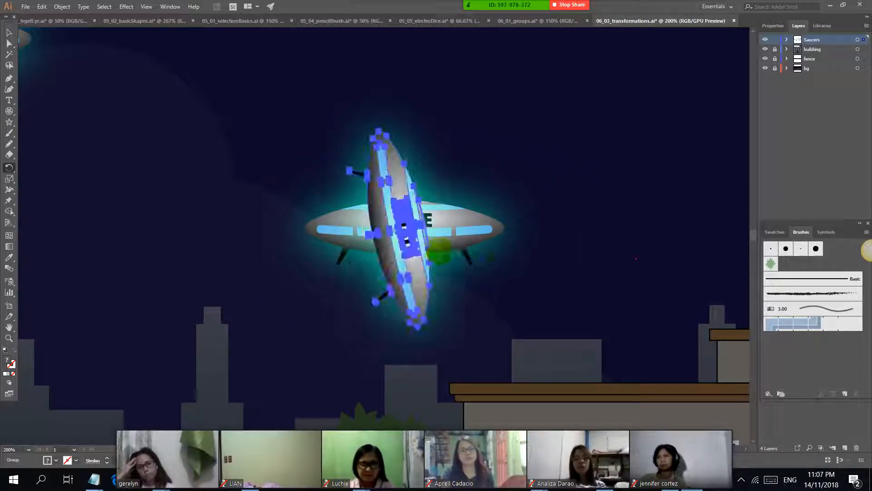
{"action": "left_click_drag", "start_coordinate": [501, 290], "coordinate": [496, 181]}
Step: Move the ROTATE saucer up slightly and swing it around a rotation point placed just above it, leaving it tilted
{"action": "left_click", "coordinate": [9, 32]}
{"action": "left_click_drag", "start_coordinate": [437, 221], "coordinate": [471, 189]}
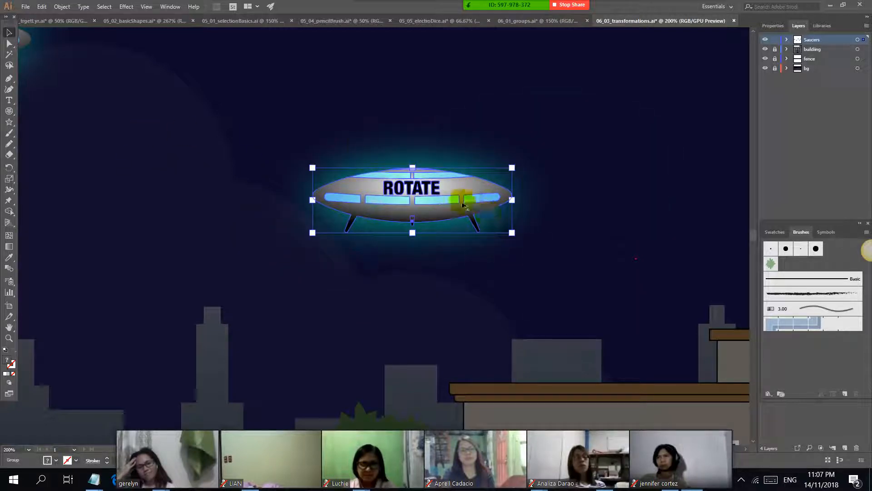
{"action": "key", "text": "r"}
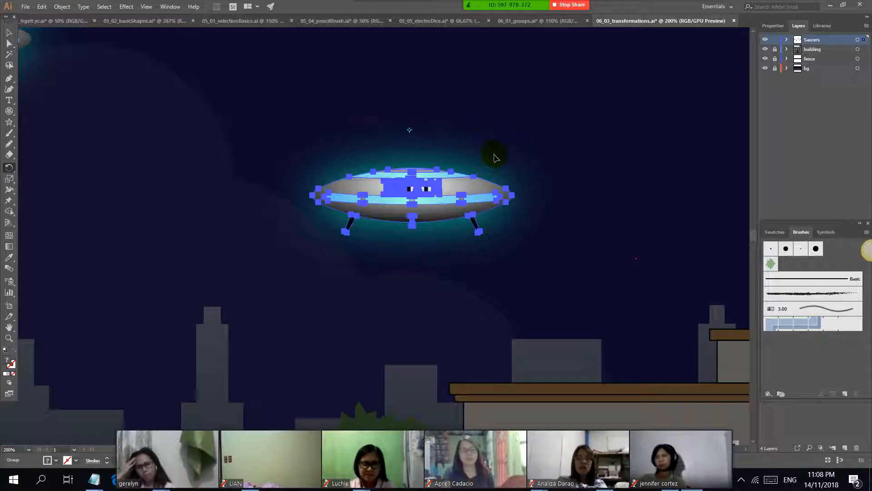
{"action": "scroll", "coordinate": [569, 213], "scroll_direction": "up", "scroll_amount": 2}
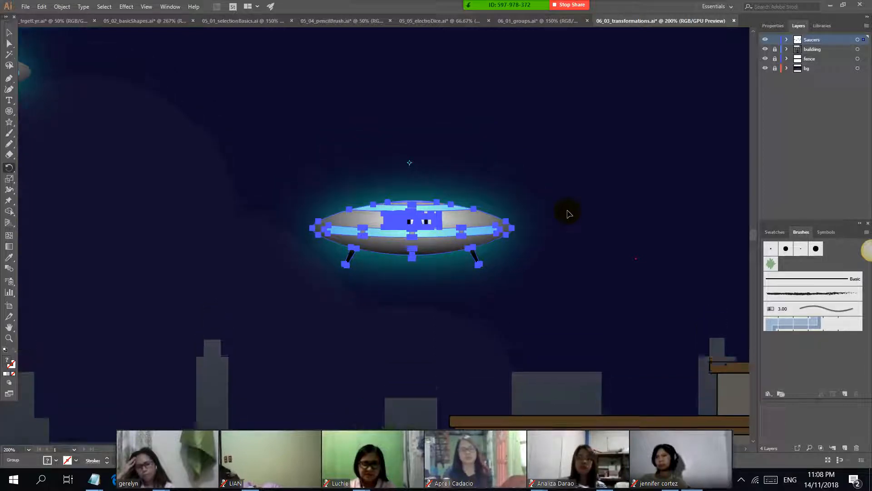
{"action": "scroll", "coordinate": [566, 256], "scroll_direction": "up", "scroll_amount": 1}
{"action": "left_click_drag", "start_coordinate": [563, 245], "coordinate": [413, 176]}
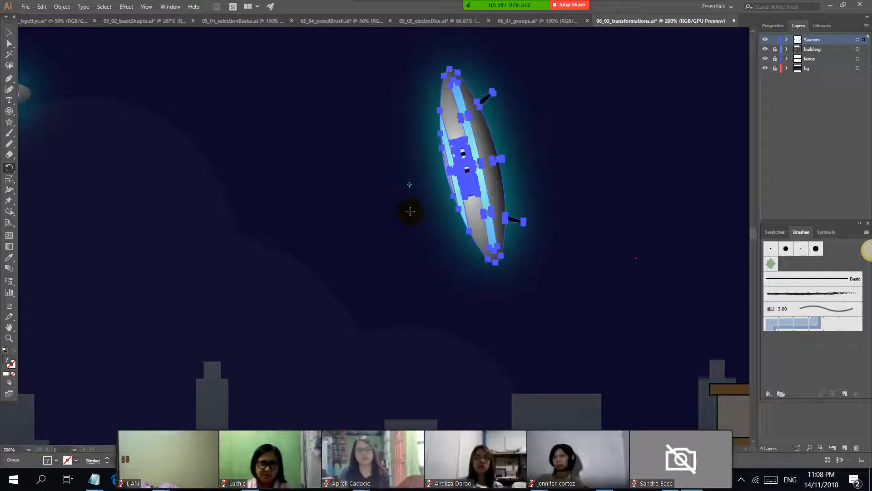
{"action": "left_click_drag", "start_coordinate": [431, 217], "coordinate": [447, 147]}
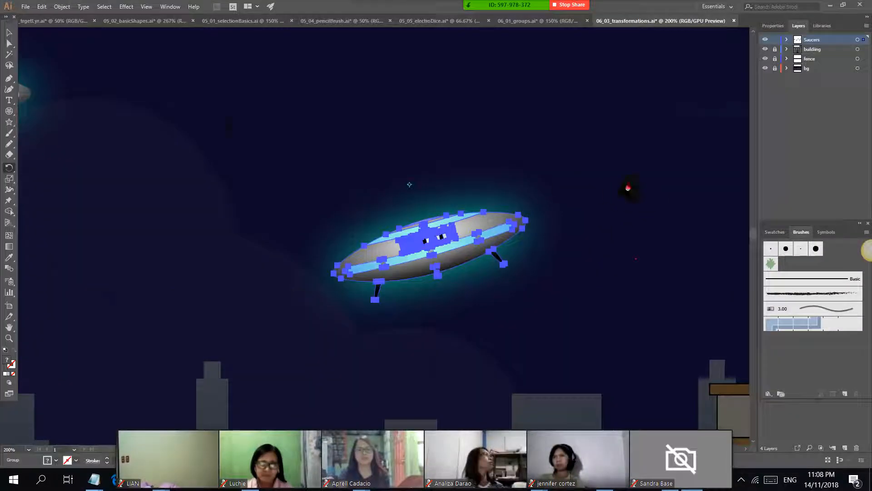
Step: Select the saucer labelled SCALE and move it higher in the sky
{"action": "left_click_drag", "start_coordinate": [627, 189], "coordinate": [358, 175]}
{"action": "left_click_drag", "start_coordinate": [534, 131], "coordinate": [488, 144]}
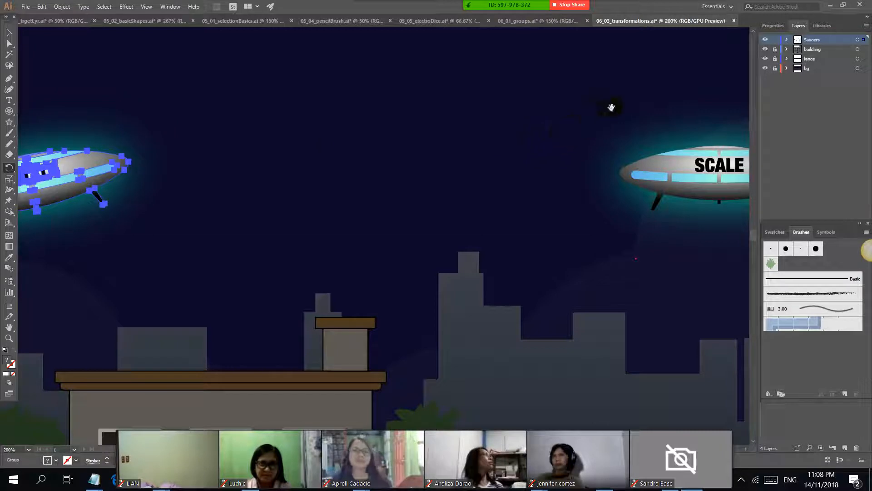
{"action": "left_click_drag", "start_coordinate": [613, 108], "coordinate": [219, 158]}
{"action": "left_click_drag", "start_coordinate": [142, 85], "coordinate": [249, 87]}
{"action": "left_click", "coordinate": [10, 33]}
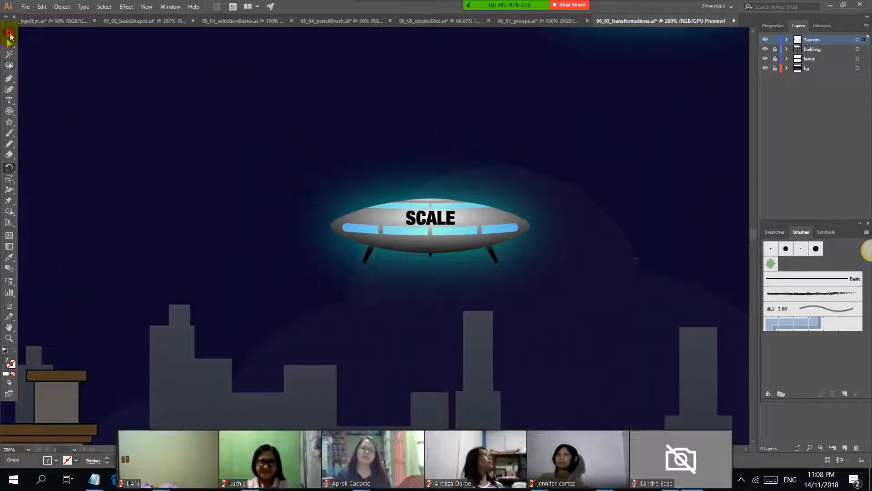
{"action": "left_click", "coordinate": [419, 218]}
{"action": "left_click_drag", "start_coordinate": [475, 219], "coordinate": [448, 142]}
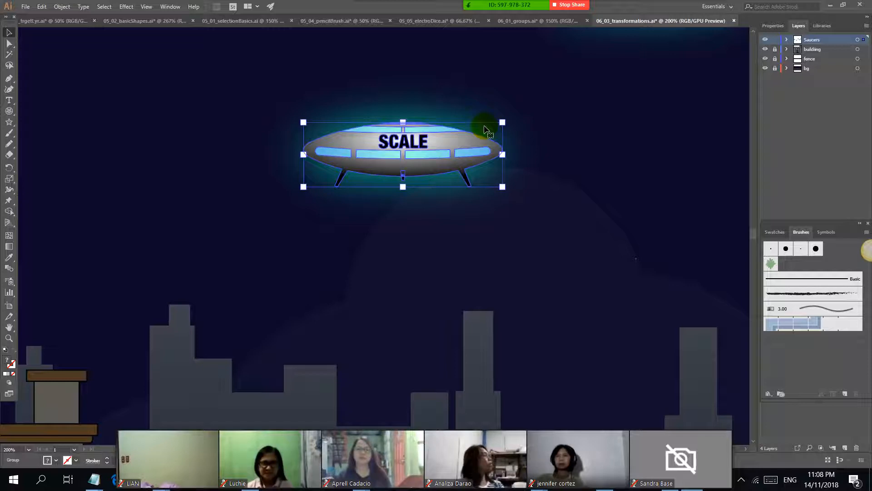
Step: Resize the SCALE saucer freehand with the Scale tool, making it larger and taller
{"action": "key", "text": "s"}
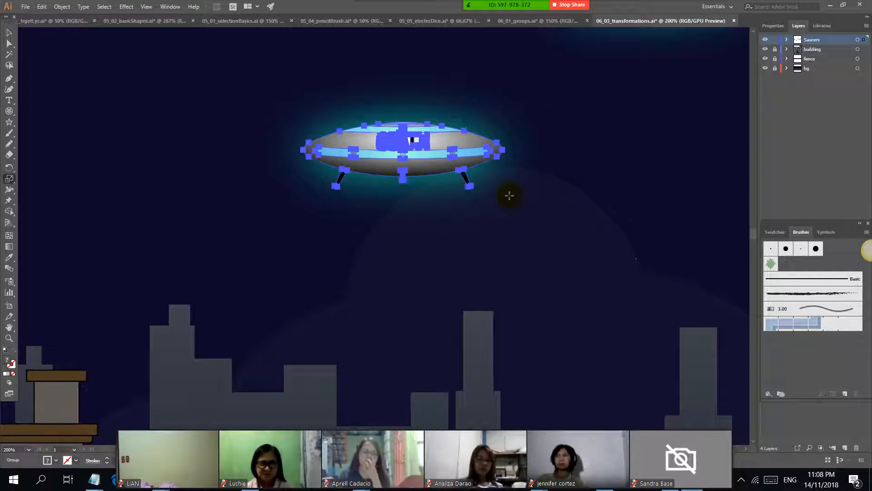
{"action": "left_click_drag", "start_coordinate": [507, 188], "coordinate": [533, 237]}
{"action": "scroll", "coordinate": [472, 117], "scroll_direction": "down", "scroll_amount": 1}
{"action": "scroll", "coordinate": [471, 117], "scroll_direction": "up", "scroll_amount": 2}
{"action": "scroll", "coordinate": [518, 218], "scroll_direction": "up", "scroll_amount": 1}
{"action": "scroll", "coordinate": [524, 220], "scroll_direction": "up", "scroll_amount": 1}
{"action": "scroll", "coordinate": [524, 220], "scroll_direction": "down", "scroll_amount": 1}
Step: Undo the last scaling of the SCALE saucer and shrink it to less than its original size
{"action": "left_click", "coordinate": [529, 236], "text": "alt"}
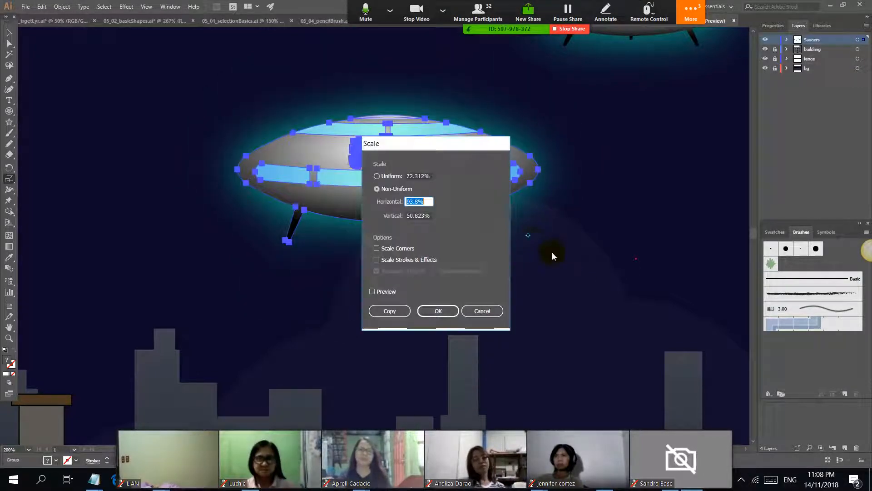
{"action": "left_click", "coordinate": [486, 310]}
{"action": "key", "text": "ctrl+z"}
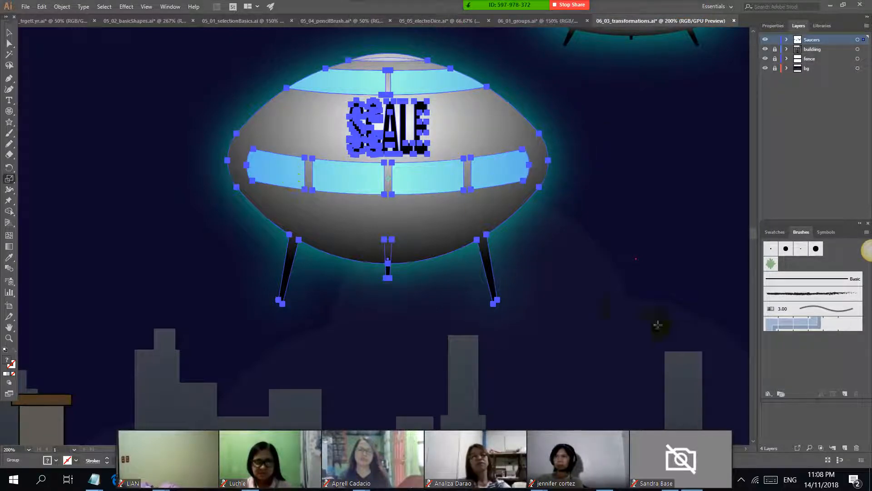
{"action": "left_click_drag", "start_coordinate": [658, 325], "coordinate": [505, 205]}
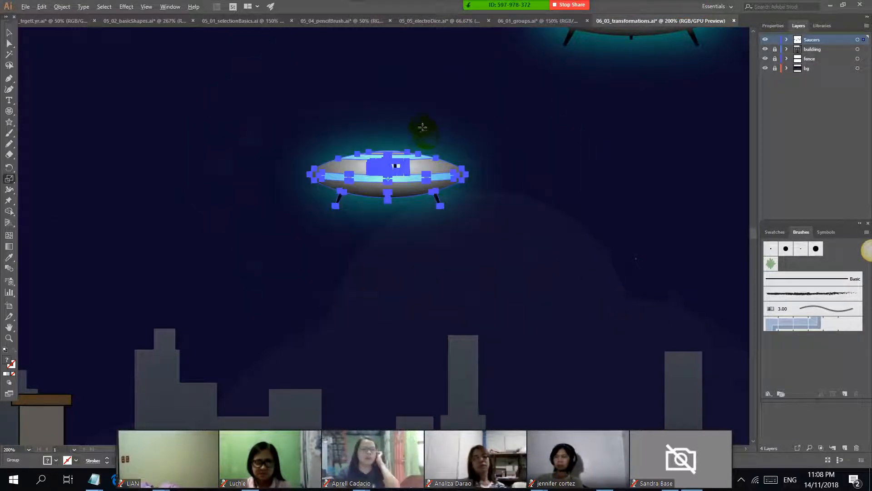
Step: Scale the SCALE saucer freehand from a reference point beyond its upper edge, squeezing it to about half its width
{"action": "scroll", "coordinate": [422, 127], "scroll_direction": "up", "scroll_amount": 1}
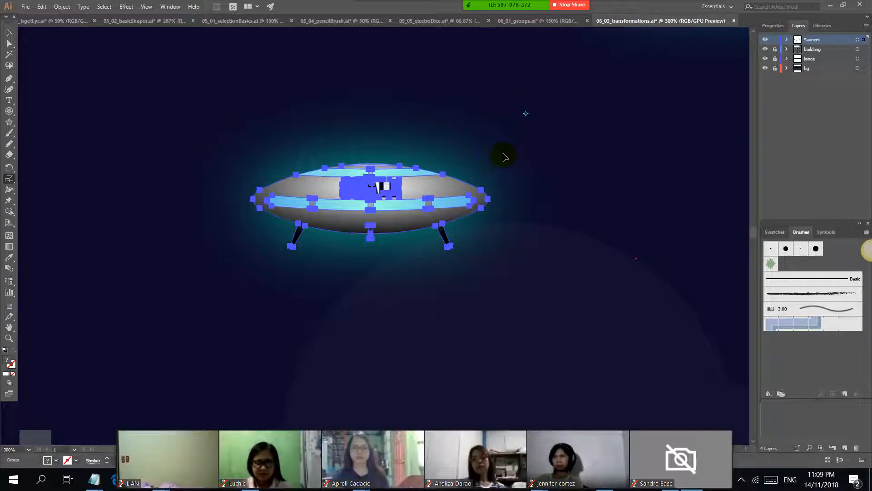
{"action": "left_click_drag", "start_coordinate": [515, 158], "coordinate": [528, 228]}
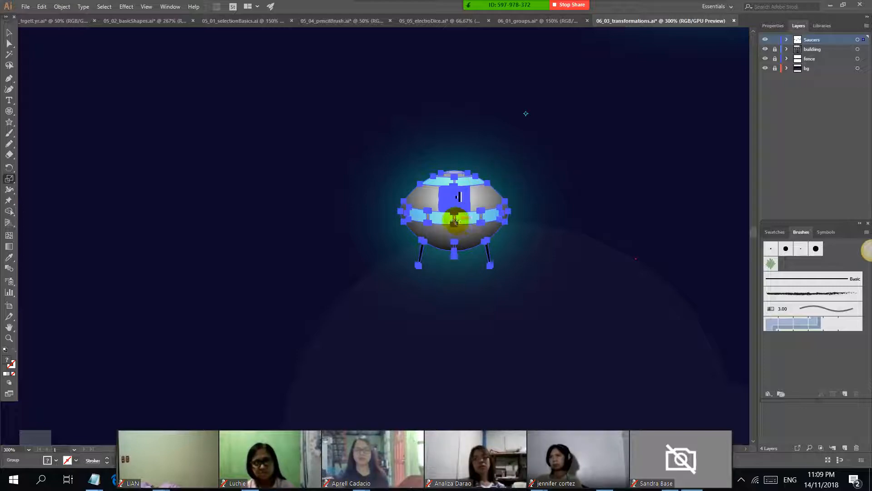
Step: Switch to the Notepad class notes, highlight the line "SHEAR - lives in the scale" and return to Illustrator
{"action": "key", "text": "alt+Tab"}
{"action": "key", "text": "alt+Tab"}
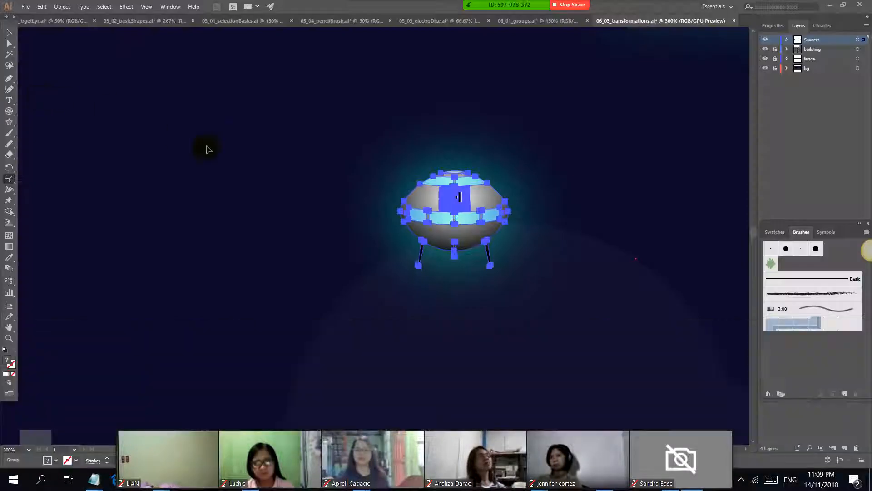
{"action": "key", "text": "alt+Tab"}
{"action": "left_click_drag", "start_coordinate": [2, 166], "coordinate": [255, 165]}
{"action": "scroll", "coordinate": [78, 198], "scroll_direction": "down", "scroll_amount": 2}
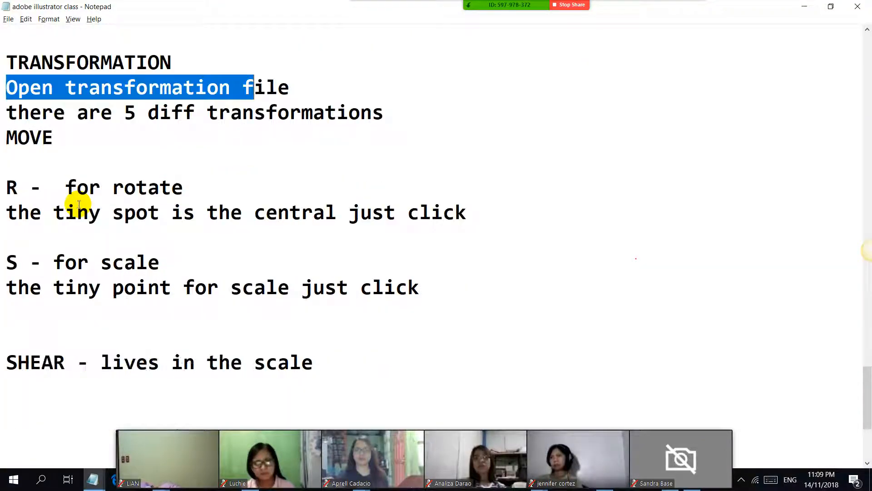
{"action": "left_click_drag", "start_coordinate": [3, 287], "coordinate": [397, 288]}
{"action": "key", "text": "alt+Tab"}
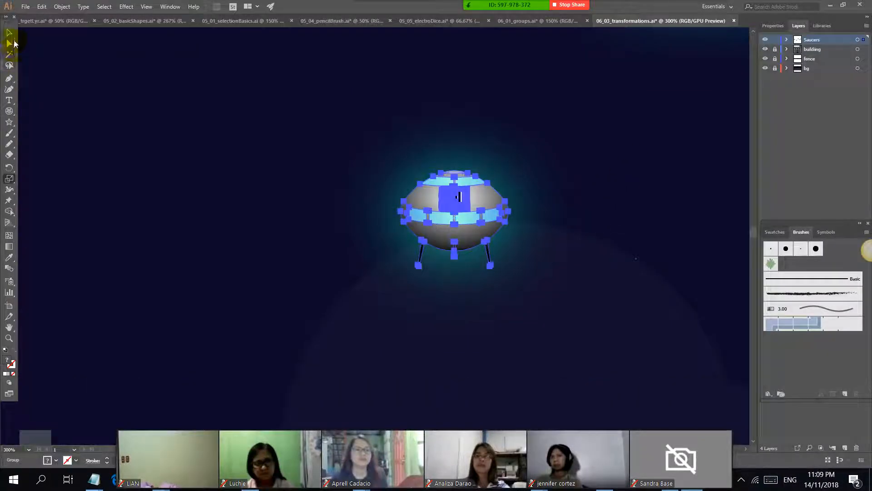
Step: Move the saucer labelled SHEAR slightly down in the sky and slant it freehand with the Shear tool
{"action": "left_click_drag", "start_coordinate": [718, 144], "coordinate": [495, 351]}
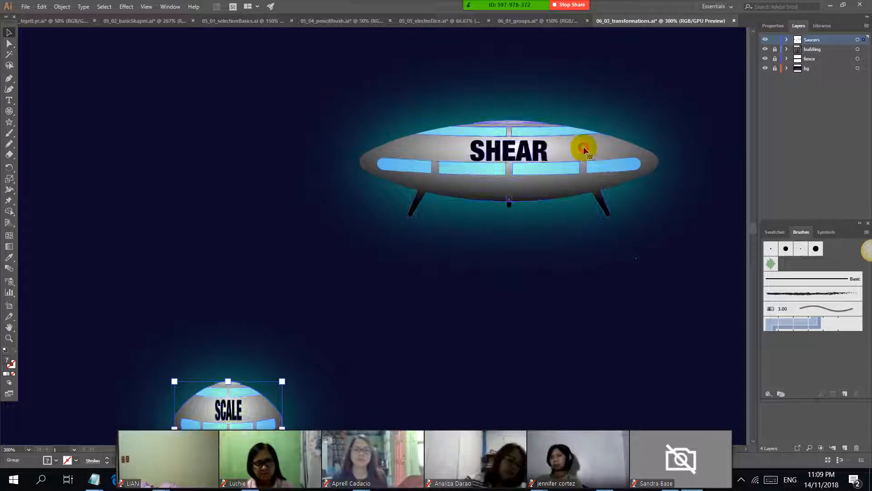
{"action": "left_click_drag", "start_coordinate": [586, 145], "coordinate": [536, 174]}
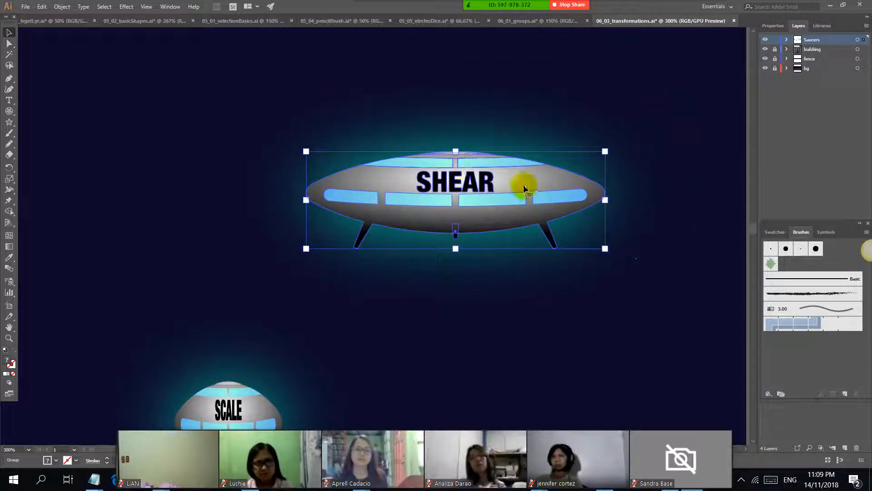
{"action": "left_click", "coordinate": [10, 180]}
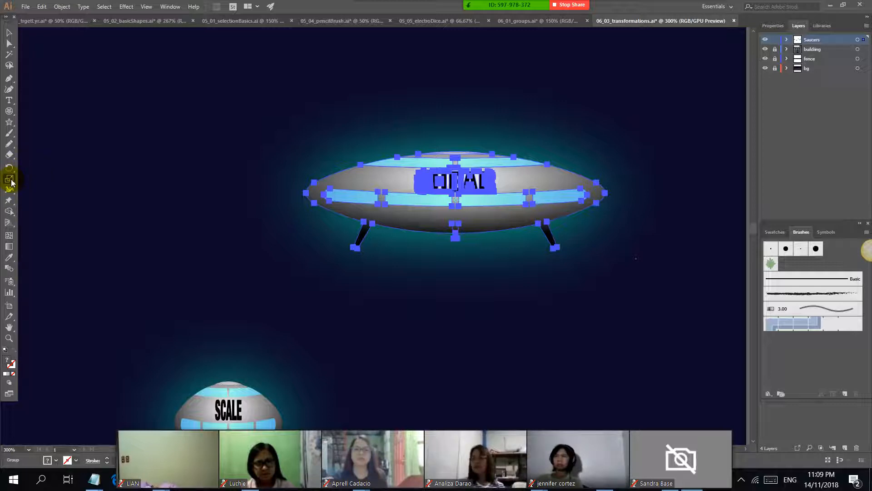
{"action": "left_click", "coordinate": [10, 181]}
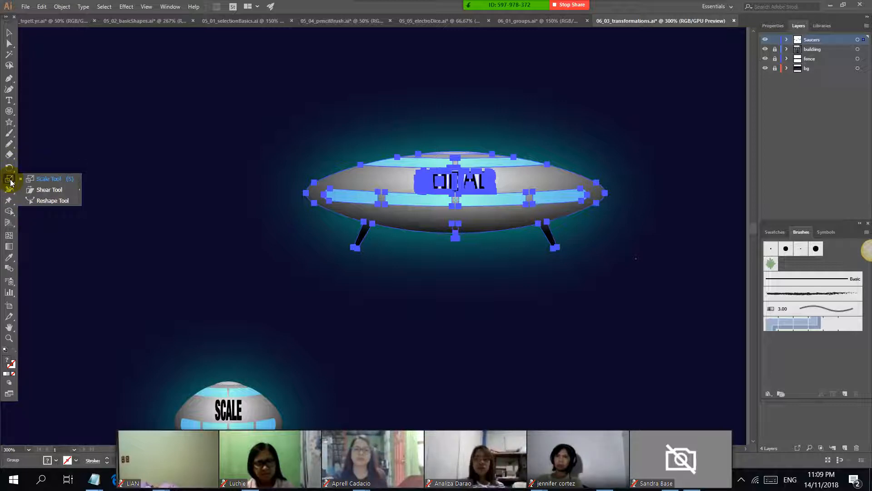
{"action": "left_click", "coordinate": [58, 195]}
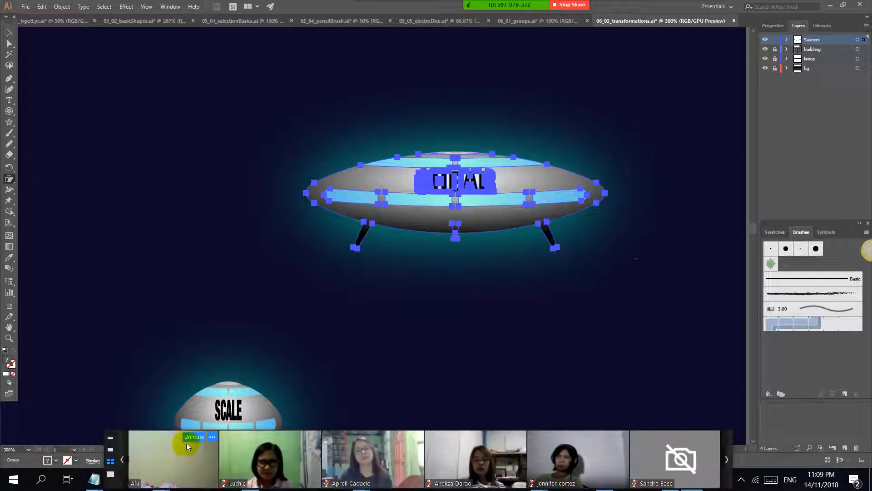
{"action": "left_click", "coordinate": [124, 460]}
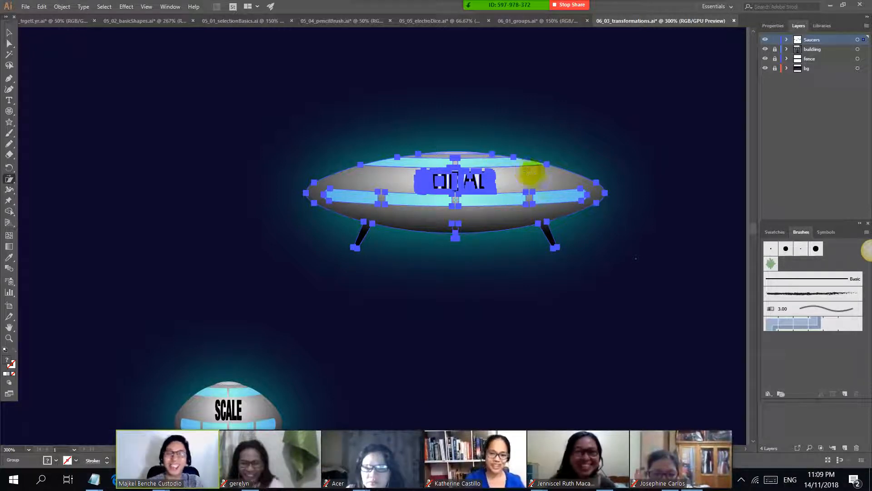
{"action": "left_click", "coordinate": [10, 180]}
{"action": "left_click", "coordinate": [44, 191]}
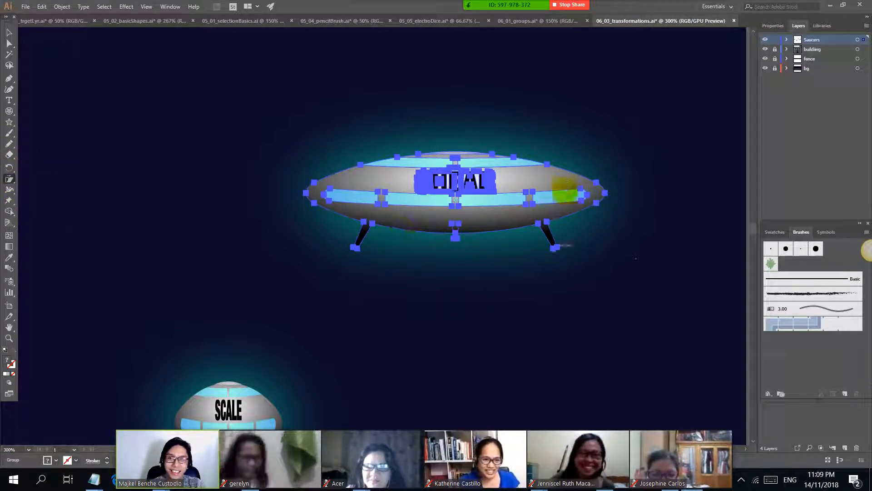
{"action": "left_click_drag", "start_coordinate": [520, 123], "coordinate": [567, 111]}
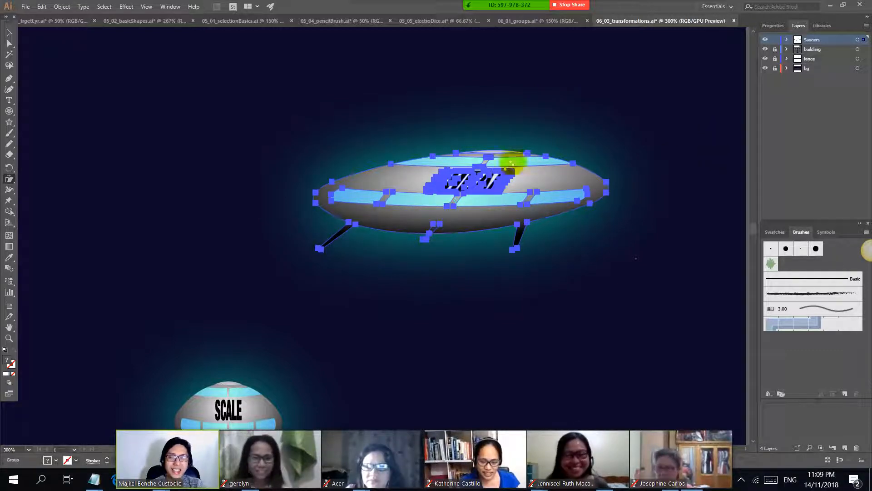
Step: Nudge the slanted SHEAR saucer slightly and shear it again freehand, stretching it wider
{"action": "left_click", "coordinate": [9, 33]}
{"action": "mouse_move", "coordinate": [578, 174]}
{"action": "left_mouse_down"}
{"action": "mouse_move", "coordinate": [491, 162]}
{"action": "mouse_move", "coordinate": [512, 172]}
{"action": "mouse_move", "coordinate": [569, 170]}
{"action": "left_mouse_up"}
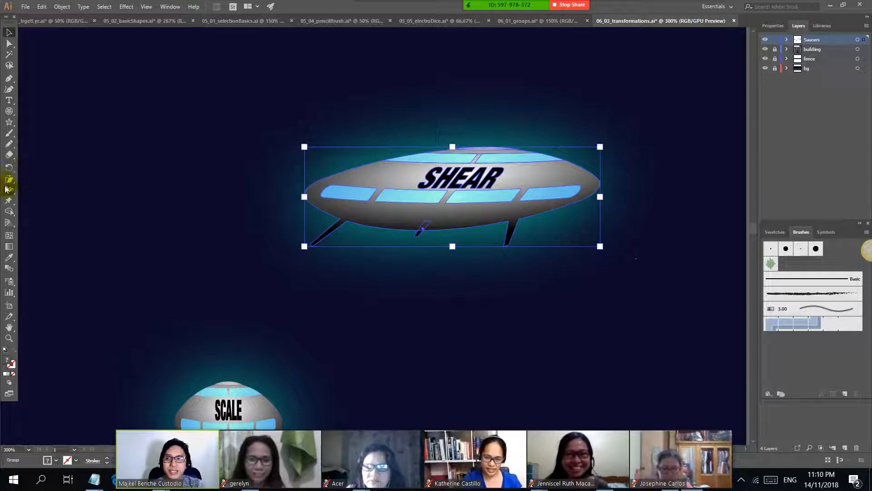
{"action": "left_click_drag", "start_coordinate": [5, 186], "coordinate": [44, 190]}
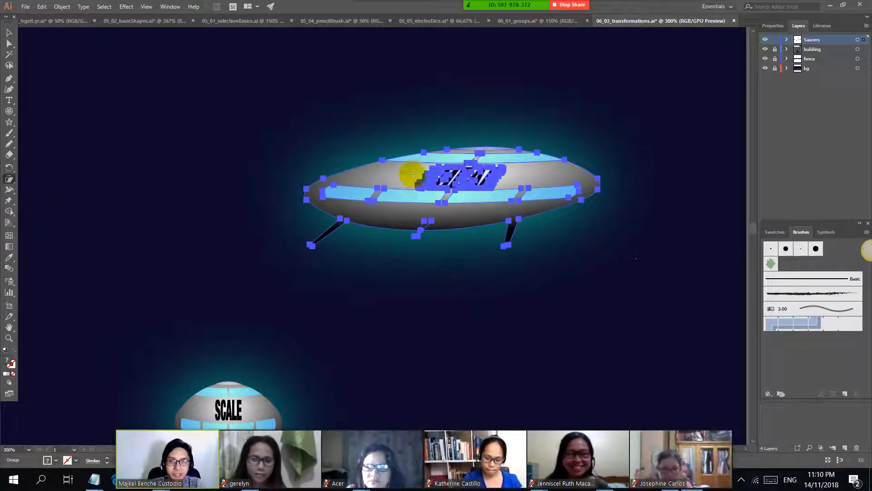
{"action": "left_click_drag", "start_coordinate": [423, 152], "coordinate": [545, 122]}
Step: Look through the transformation entries and the sample file list in the Notepad notes and return to Illustrator
{"action": "key", "text": "alt+Tab"}
{"action": "scroll", "coordinate": [274, 170], "scroll_direction": "down", "scroll_amount": 2}
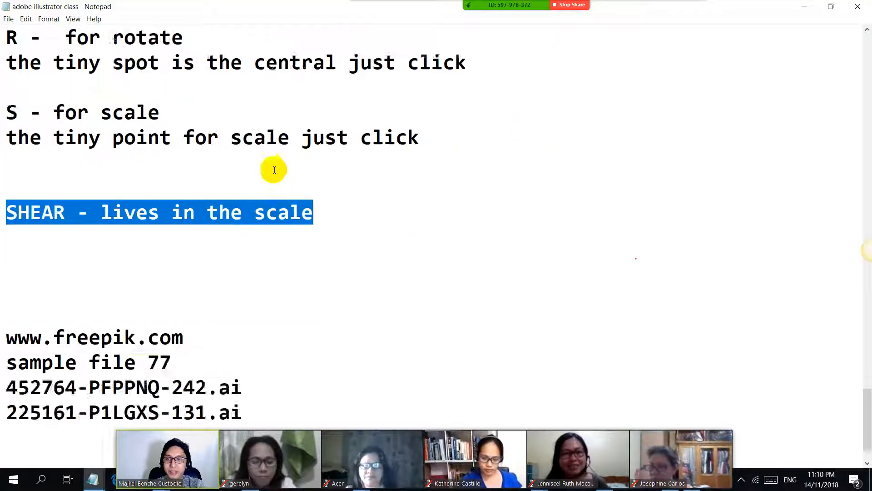
{"action": "scroll", "coordinate": [265, 212], "scroll_direction": "up", "scroll_amount": 2}
{"action": "key", "text": "alt+Tab"}
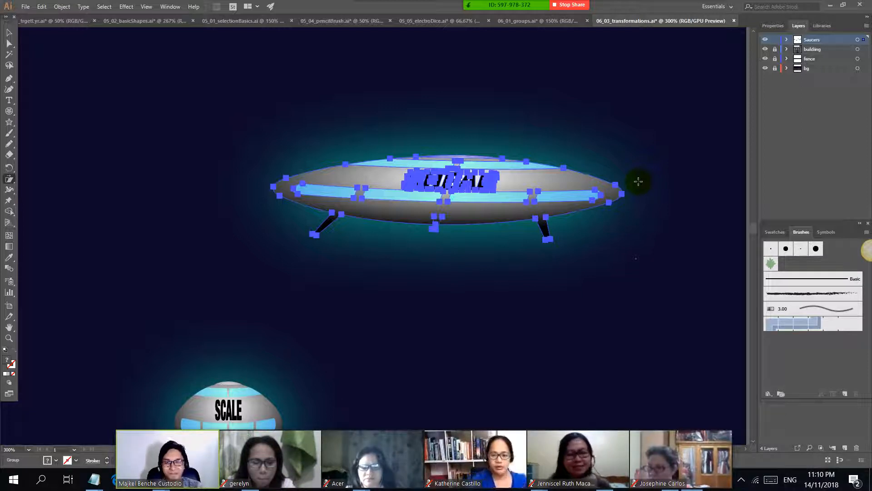
Step: Close 06_03_transformations, 06_01_groups and 05_05_electroDice without saving their changes
{"action": "left_click", "coordinate": [734, 21]}
{"action": "left_click", "coordinate": [496, 254]}
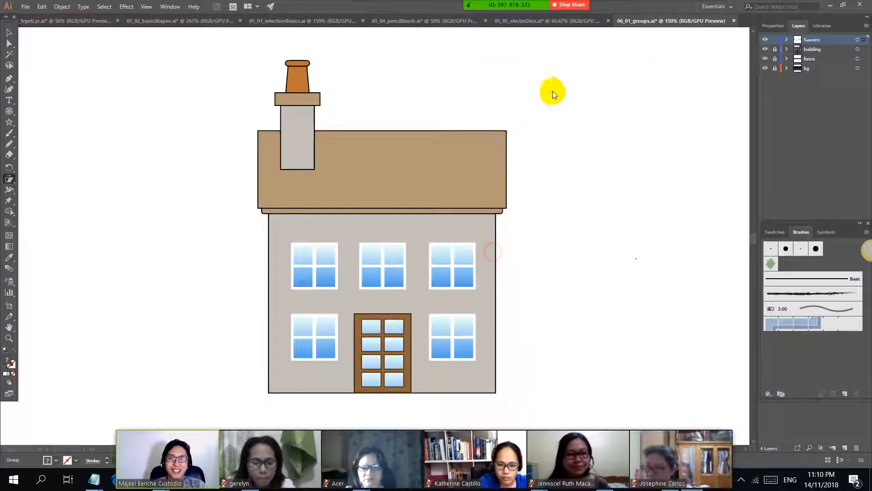
{"action": "left_click", "coordinate": [734, 21]}
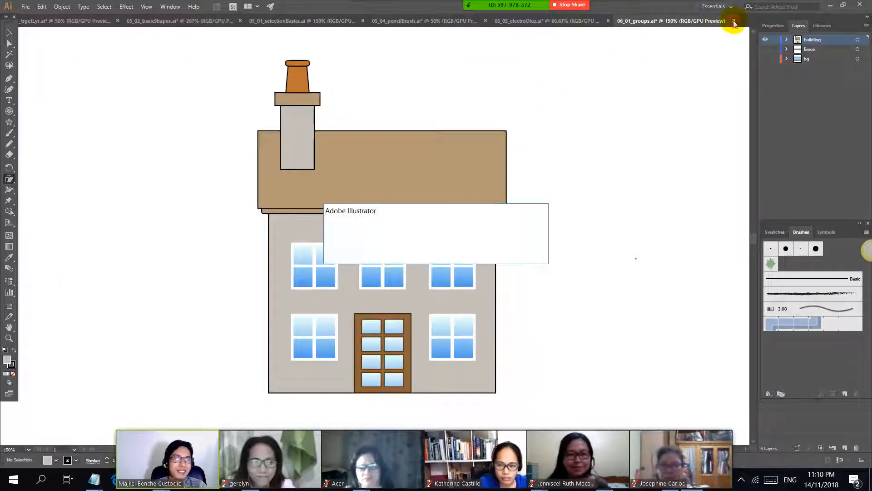
{"action": "left_click", "coordinate": [490, 254]}
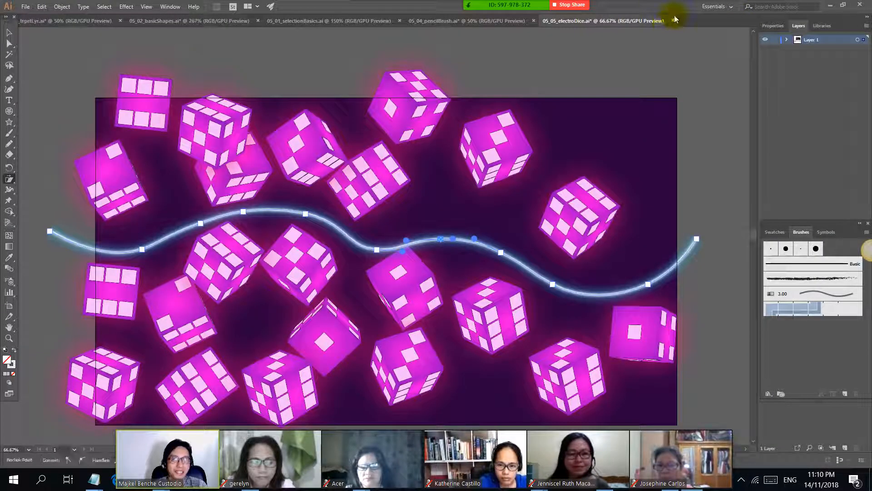
{"action": "left_click", "coordinate": [673, 21]}
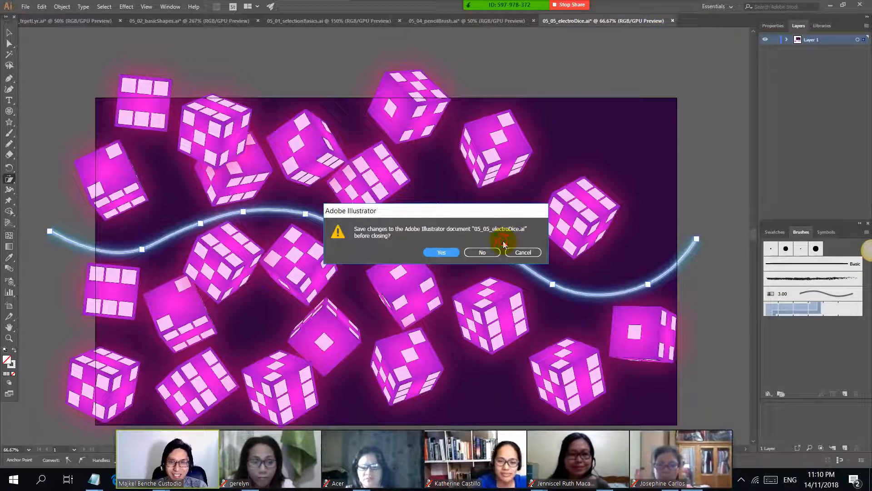
{"action": "left_click", "coordinate": [485, 251]}
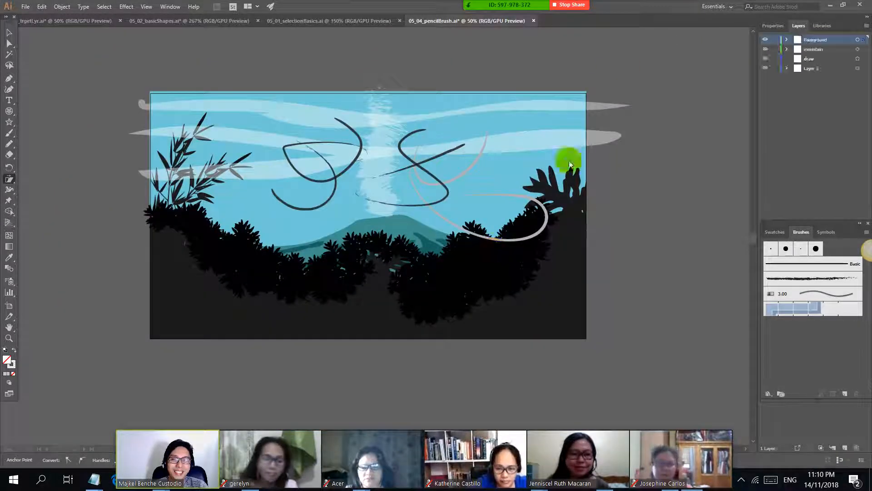
Step: Close 05_04_pencilBrush, 05_01_selectionBasics and 05_02_basicShapes without saving, leaving only the pirate ship document open
{"action": "left_click", "coordinate": [534, 21]}
{"action": "left_click", "coordinate": [487, 253]}
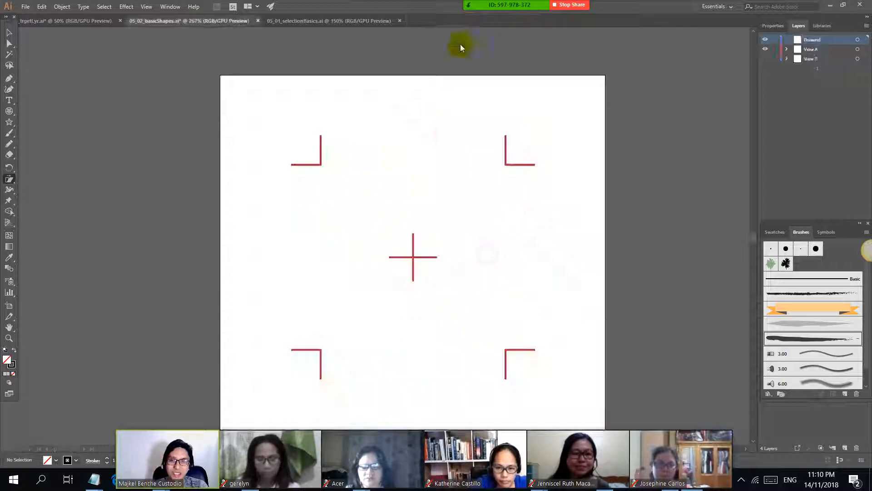
{"action": "left_click", "coordinate": [401, 22]}
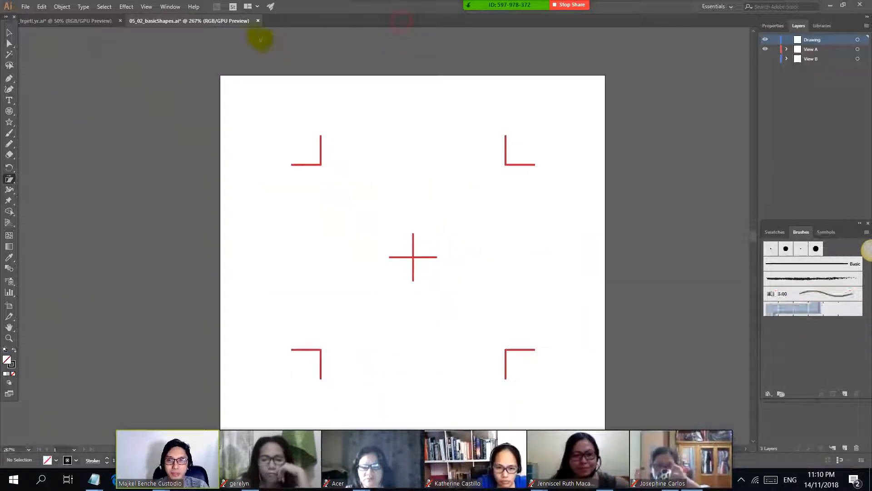
{"action": "left_click", "coordinate": [257, 20]}
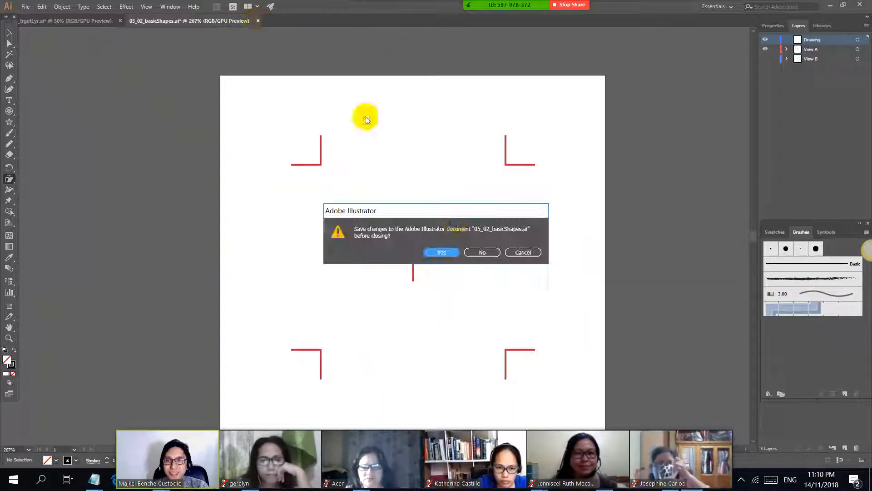
{"action": "left_click", "coordinate": [480, 253]}
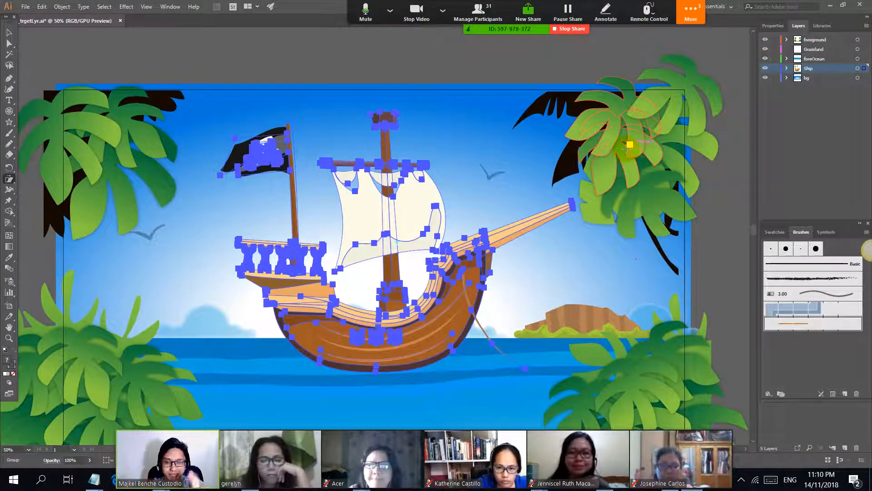
{"action": "left_click", "coordinate": [25, 6]}
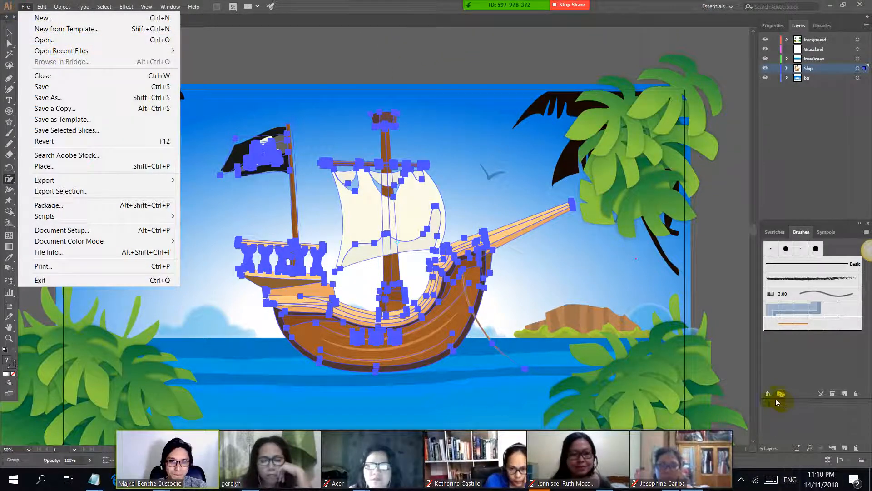
{"action": "key", "text": "alt+Tab"}
{"action": "key", "text": "super"}
{"action": "left_click", "coordinate": [604, 479]}
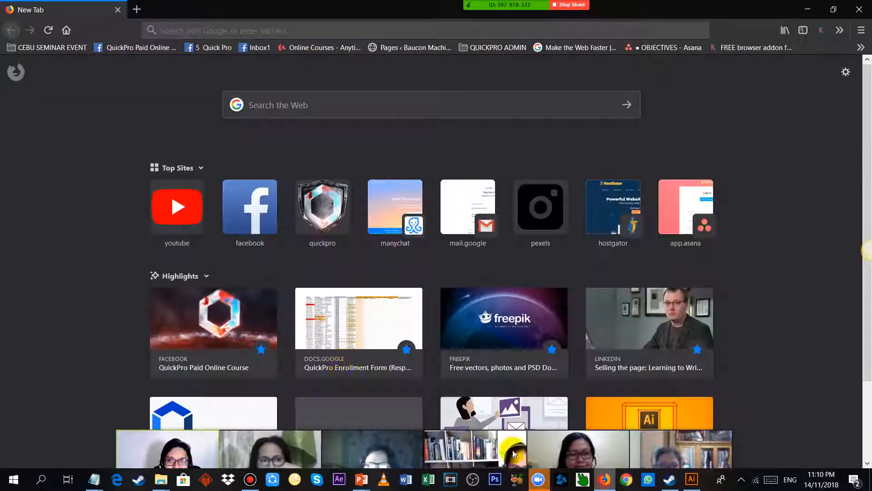
{"action": "left_click", "coordinate": [130, 8]}
{"action": "type", "text": "freepik.com/"}
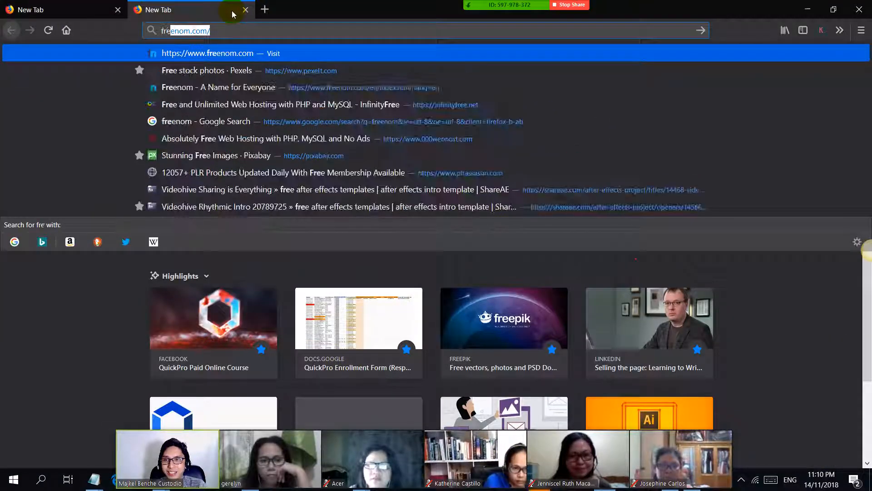
{"action": "key", "text": "Return"}
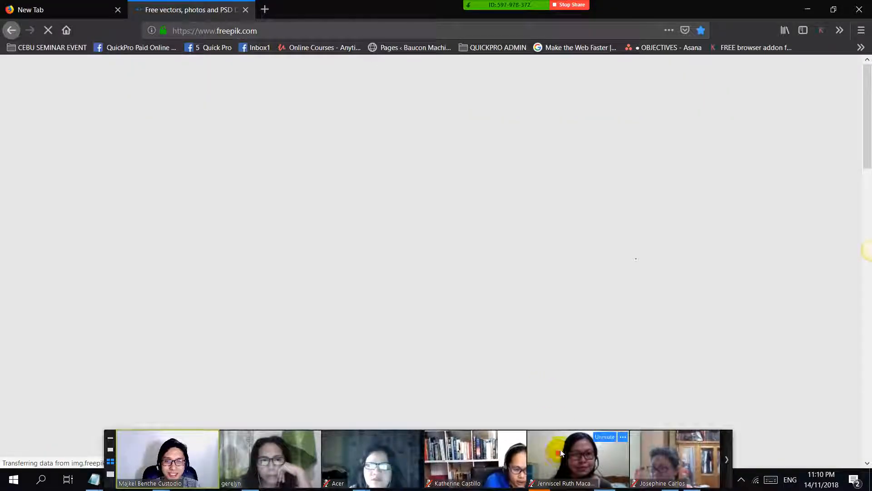
Step: Move the meeting's video strip off the page content and browse the free vector designs on the Freepik home page
{"action": "left_click_drag", "start_coordinate": [562, 453], "coordinate": [640, 13]}
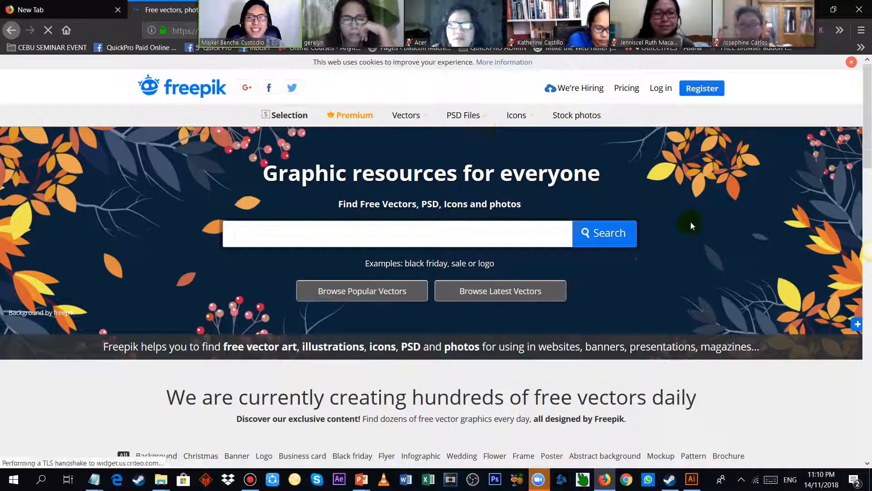
{"action": "scroll", "coordinate": [691, 212], "scroll_direction": "down", "scroll_amount": 5}
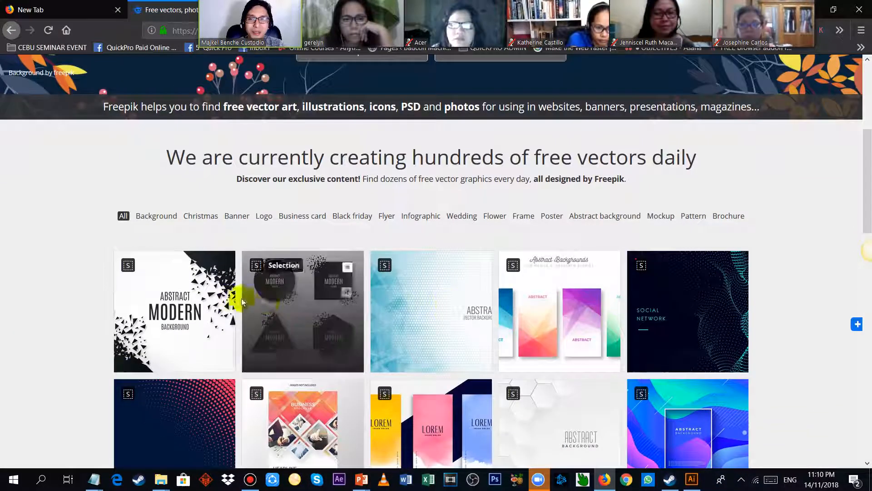
{"action": "scroll", "coordinate": [587, 304], "scroll_direction": "down", "scroll_amount": 5}
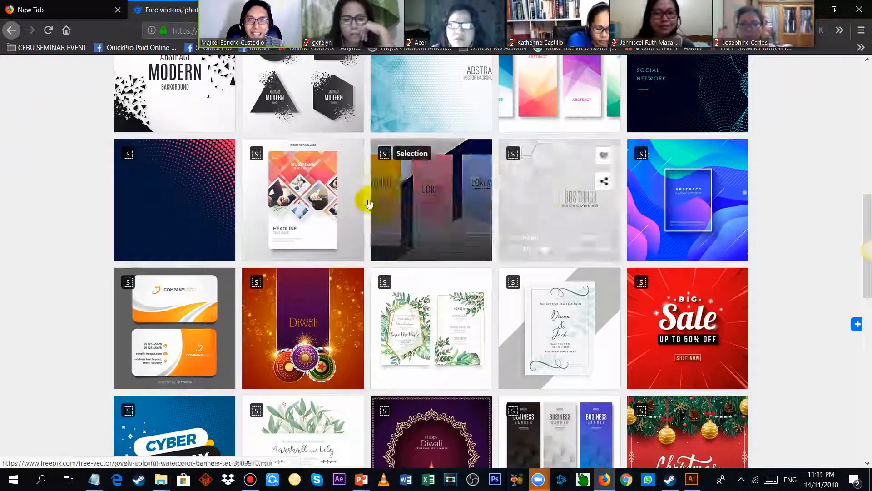
{"action": "scroll", "coordinate": [765, 312], "scroll_direction": "down", "scroll_amount": 4}
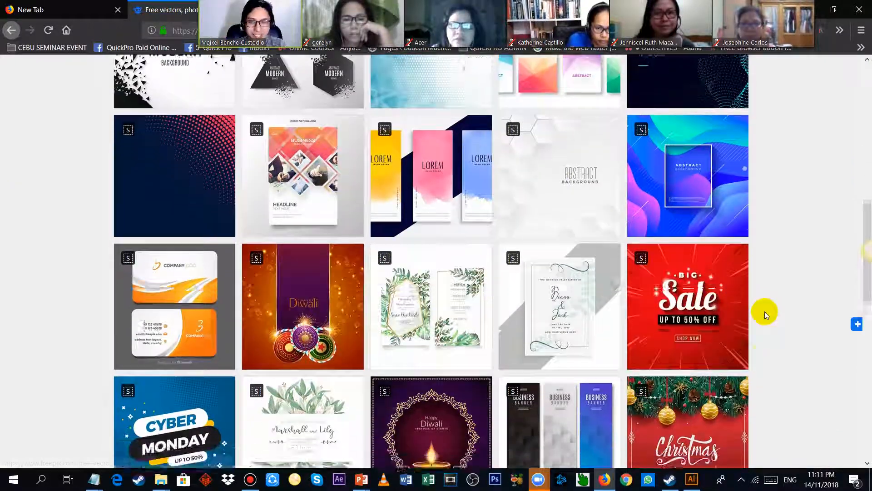
{"action": "scroll", "coordinate": [765, 310], "scroll_direction": "down", "scroll_amount": 4}
{"action": "scroll", "coordinate": [763, 310], "scroll_direction": "up", "scroll_amount": 2}
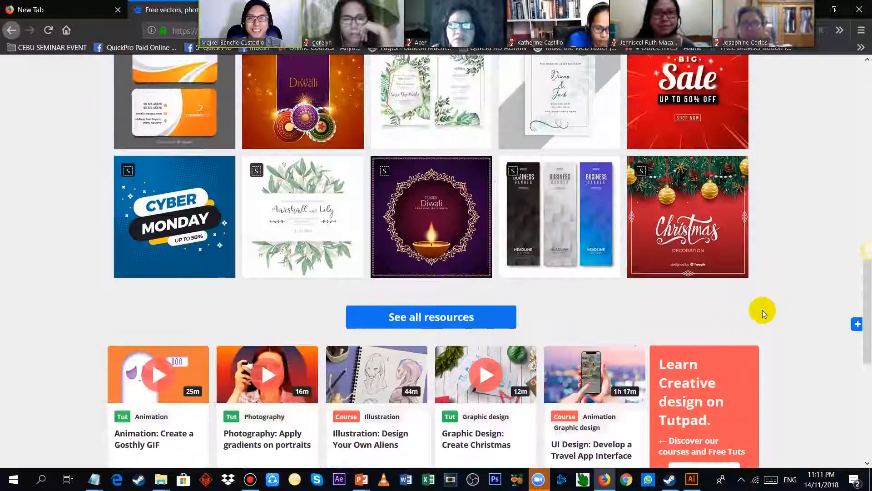
Step: Search Freepik for nature and browse the resulting graphics, including the premium-only items
{"action": "scroll", "coordinate": [673, 254], "scroll_direction": "up", "scroll_amount": 14}
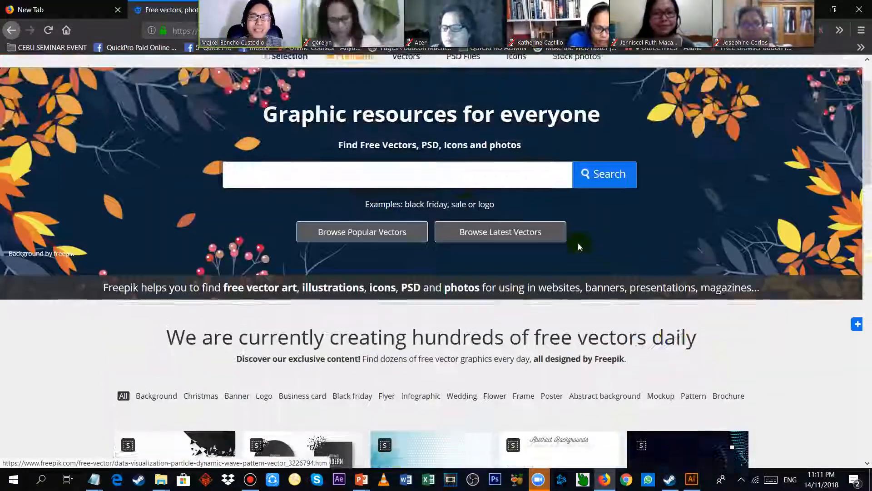
{"action": "scroll", "coordinate": [578, 244], "scroll_direction": "up", "scroll_amount": 2}
{"action": "left_click", "coordinate": [374, 222]}
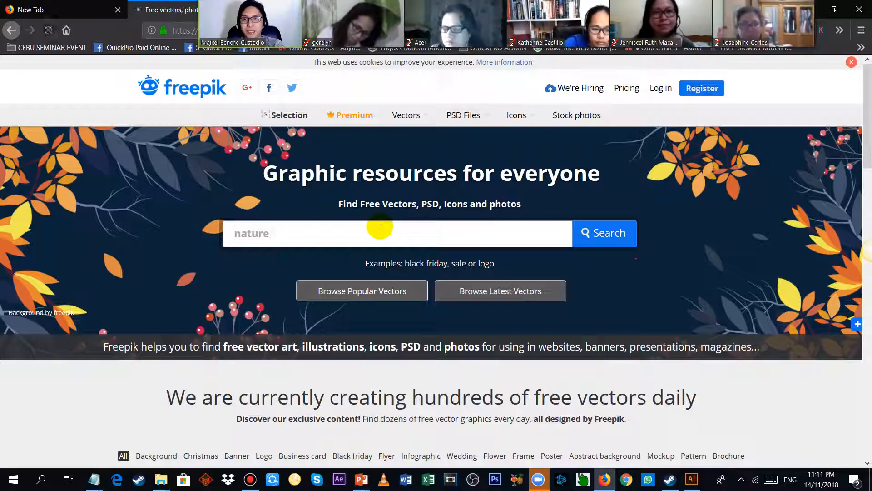
{"action": "key", "text": "Return"}
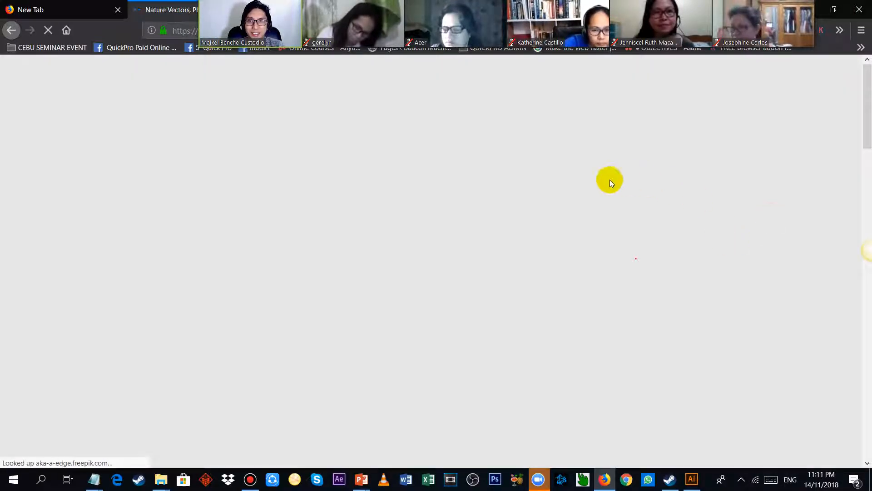
{"action": "scroll", "coordinate": [581, 194], "scroll_direction": "down", "scroll_amount": 1}
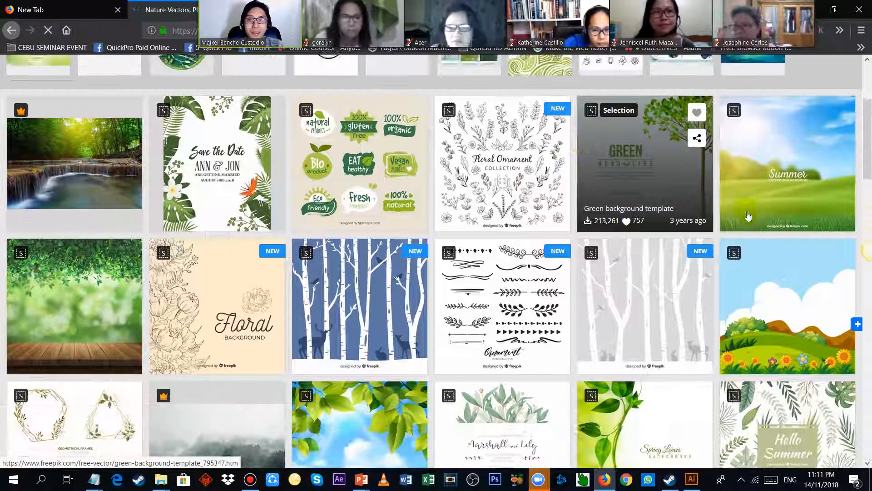
{"action": "scroll", "coordinate": [801, 309], "scroll_direction": "down", "scroll_amount": 2}
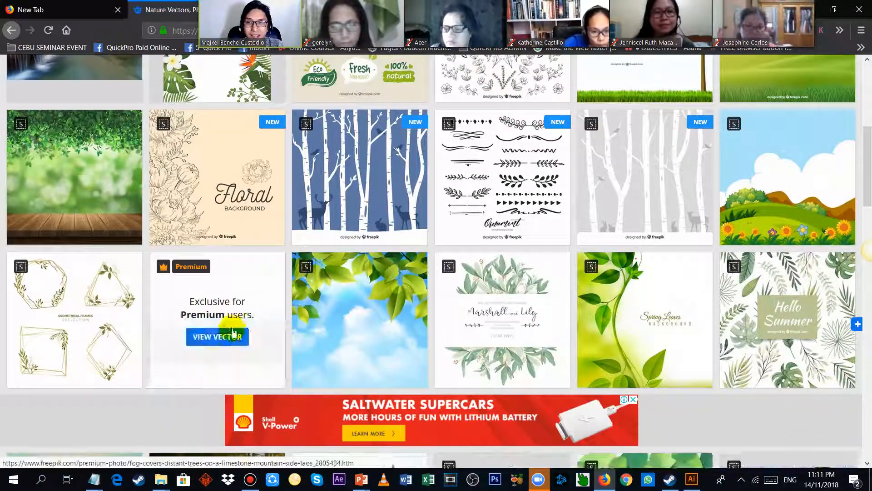
{"action": "scroll", "coordinate": [242, 189], "scroll_direction": "up", "scroll_amount": 2}
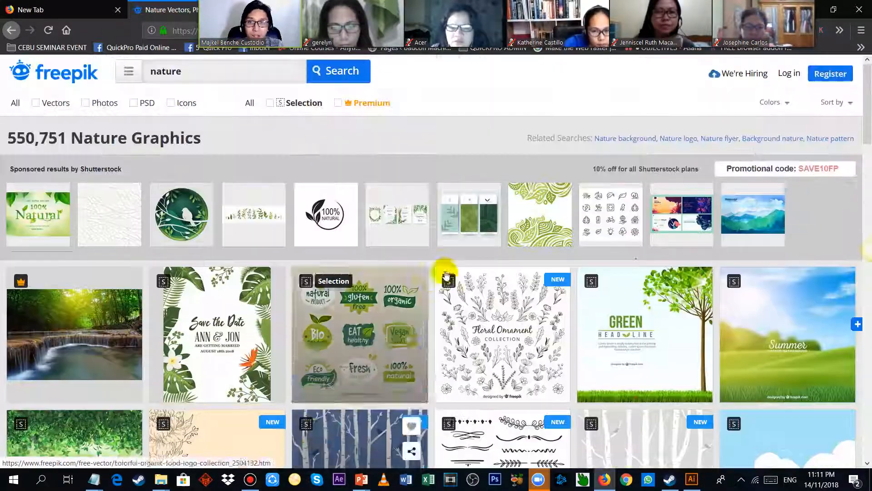
Step: Search Freepik for cartoon and look through the cartoon graphics
{"action": "scroll", "coordinate": [477, 309], "scroll_direction": "up", "scroll_amount": 3}
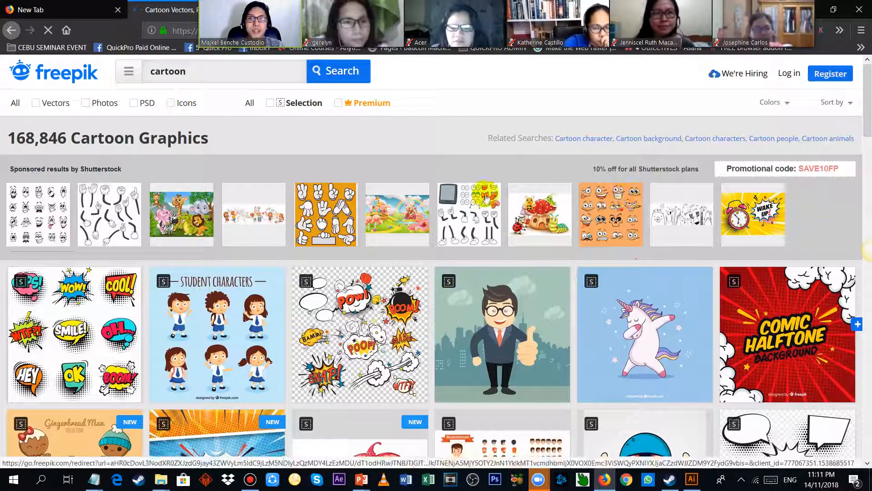
{"action": "scroll", "coordinate": [565, 210], "scroll_direction": "down", "scroll_amount": 3}
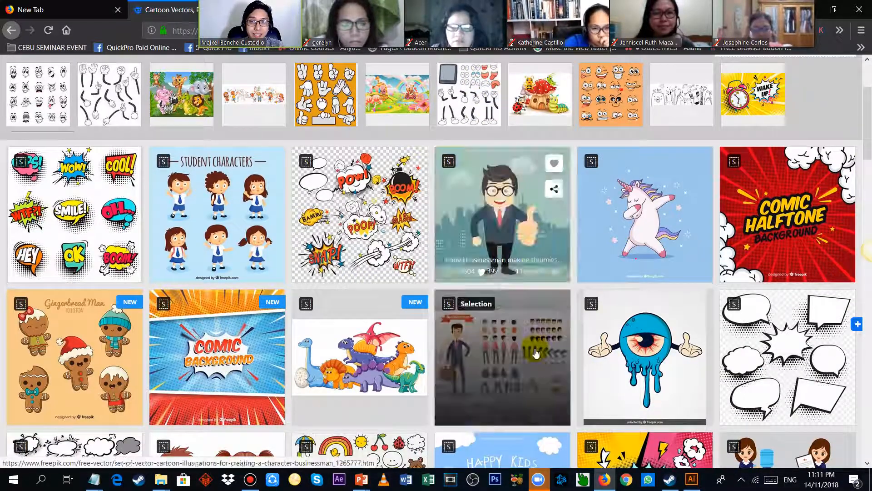
{"action": "scroll", "coordinate": [525, 225], "scroll_direction": "down", "scroll_amount": 3}
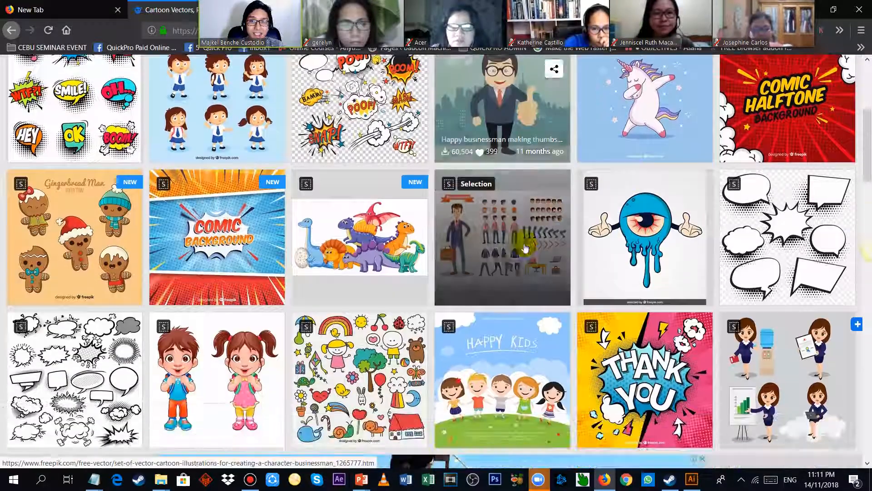
{"action": "scroll", "coordinate": [781, 205], "scroll_direction": "up", "scroll_amount": 5}
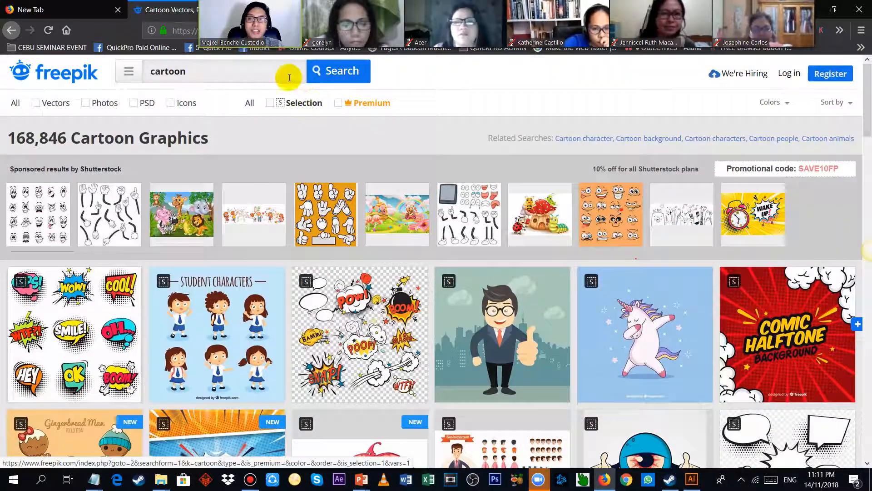
Step: Search Freepik for business card, close the blank pop-up window and browse the business card designs
{"action": "type", "text": "business card"}
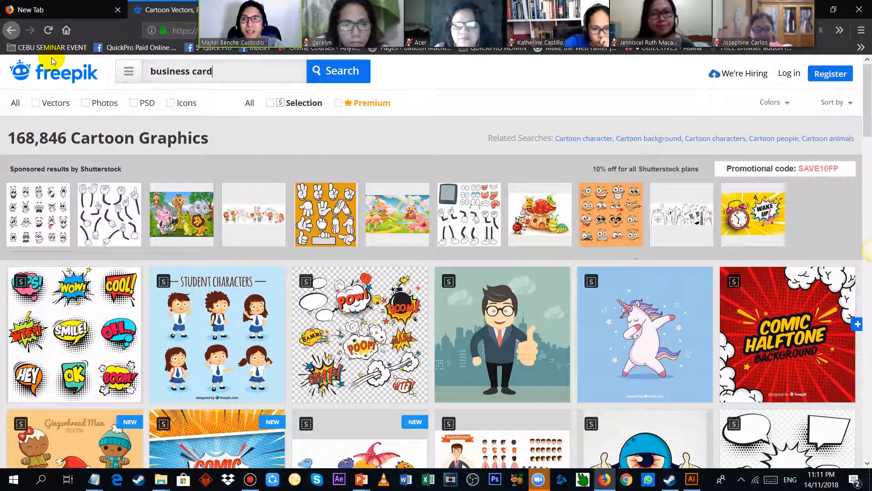
{"action": "key", "text": "Return"}
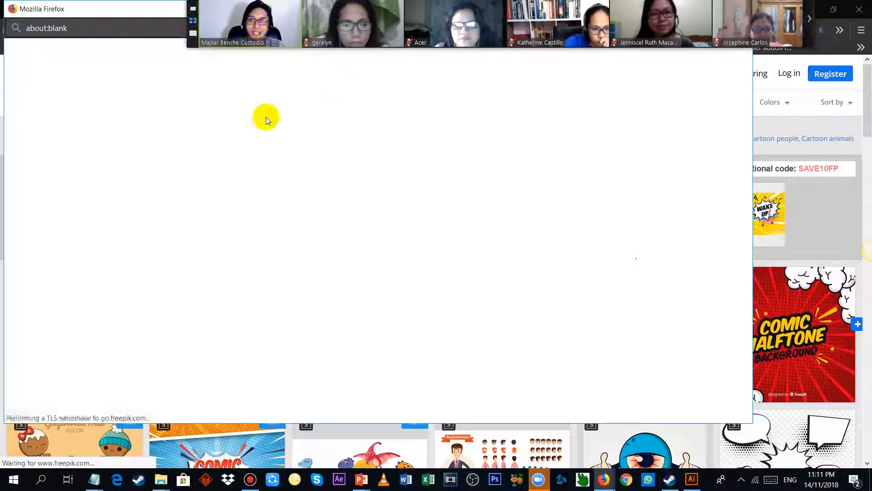
{"action": "left_click_drag", "start_coordinate": [129, 21], "coordinate": [228, 225]}
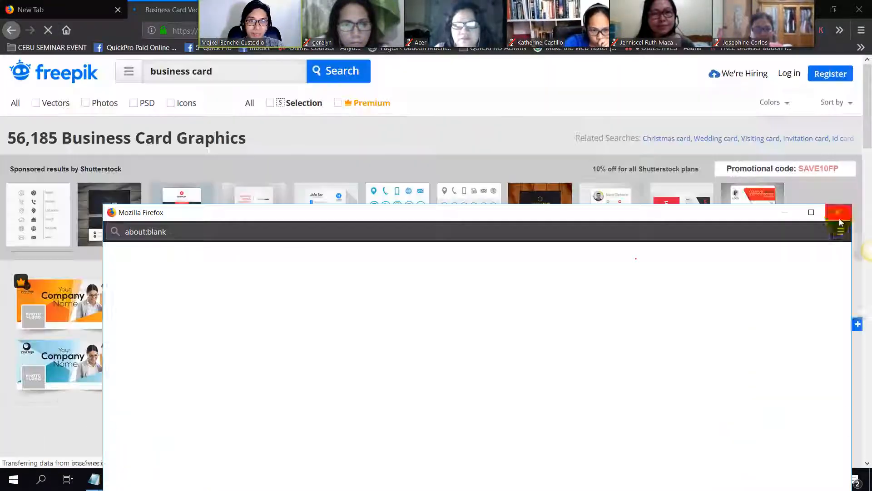
{"action": "left_click", "coordinate": [836, 211]}
{"action": "scroll", "coordinate": [411, 125], "scroll_direction": "down", "scroll_amount": 3}
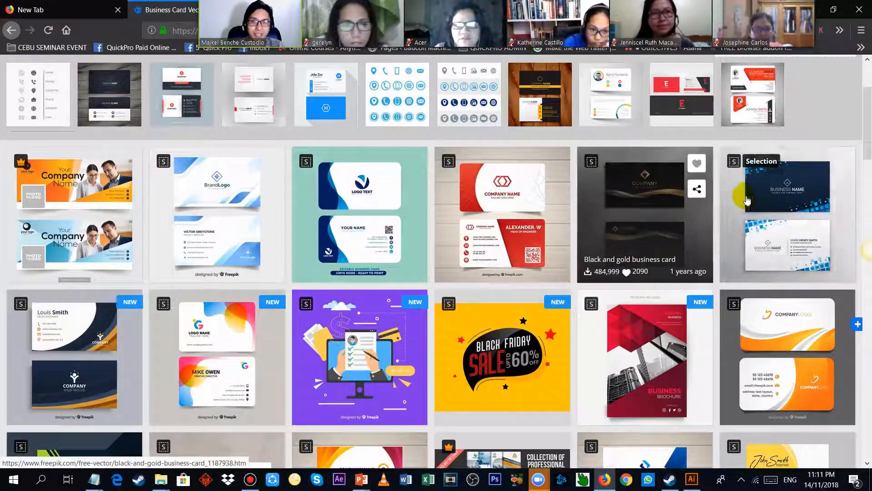
{"action": "scroll", "coordinate": [695, 332], "scroll_direction": "down", "scroll_amount": 1}
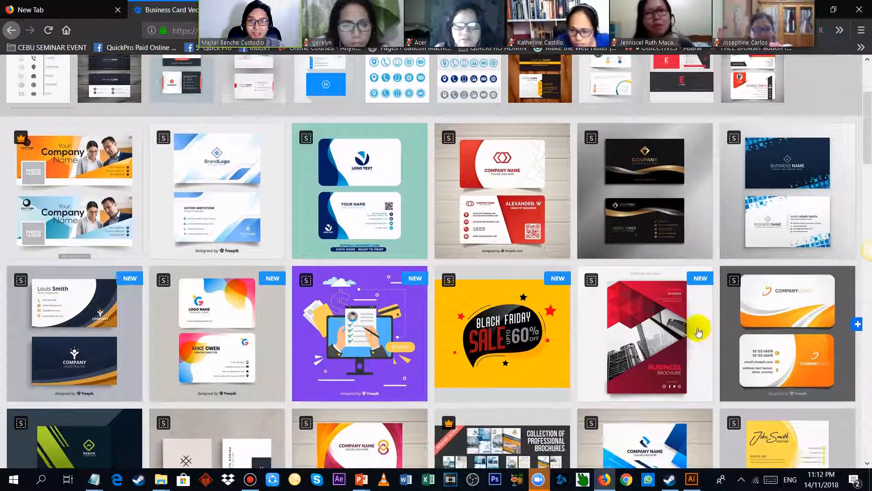